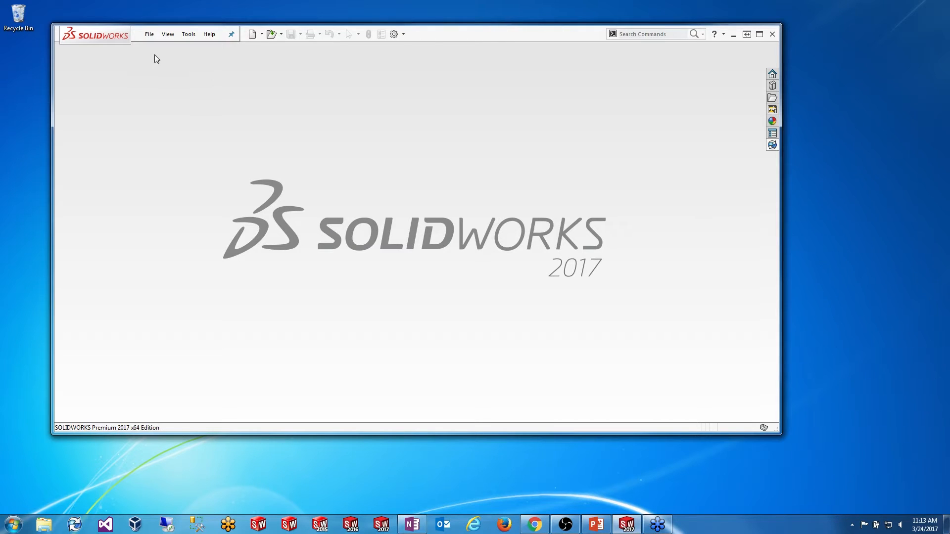
# Step: Create a new drawing, Draw1, from the Drawing template on an A0 (ISO) sheet format
pyautogui.click(149, 33)
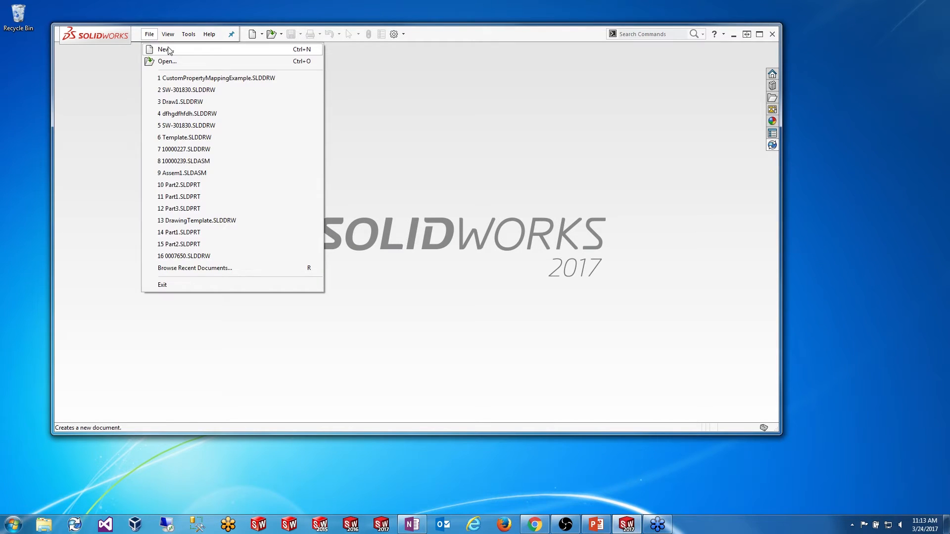
pyautogui.click(163, 50)
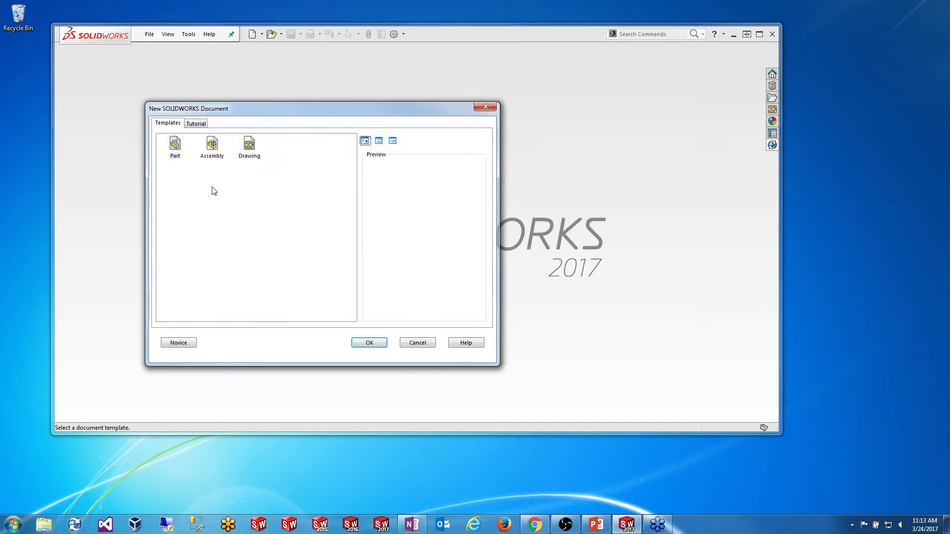
pyautogui.doubleClick(248, 148)
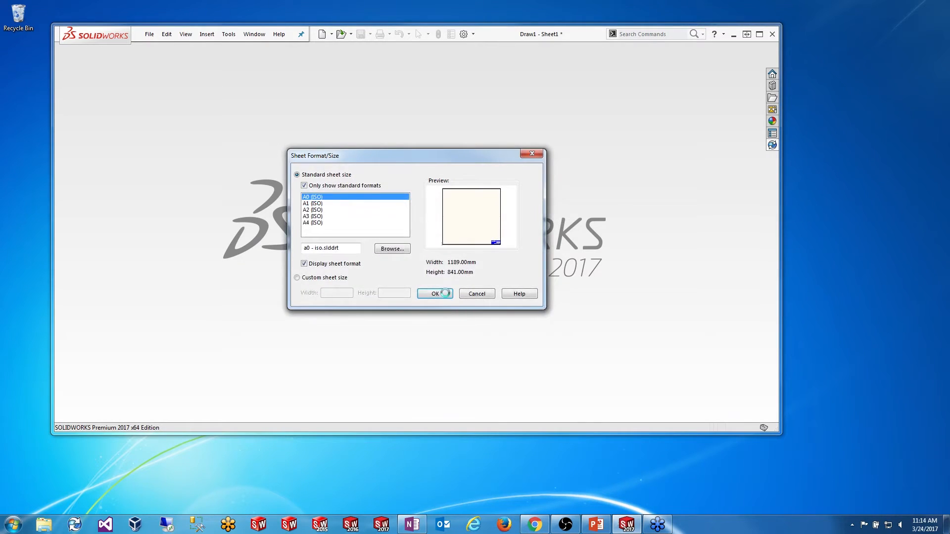
pyautogui.click(435, 294)
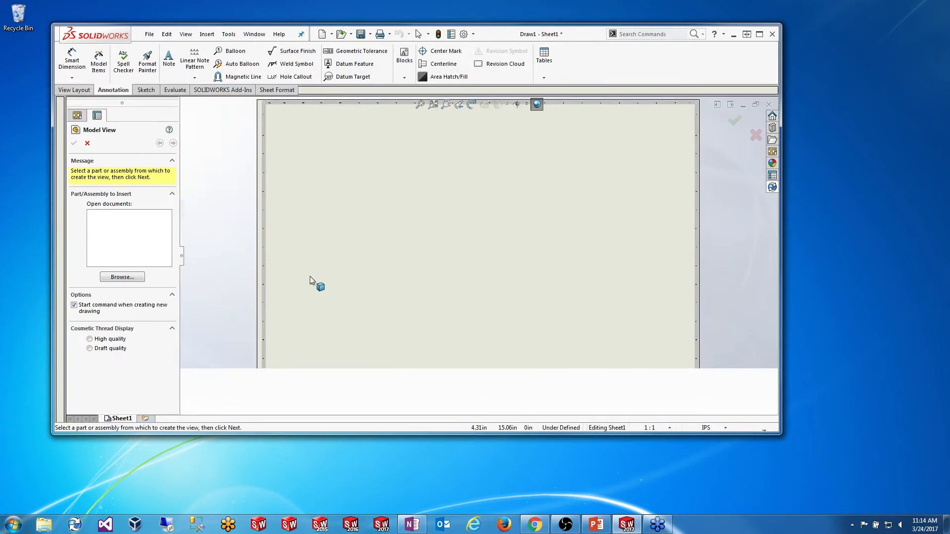
# Step: Enable the Layer toolbar and confirm it under View > Toolbars
pyautogui.press('Escape')
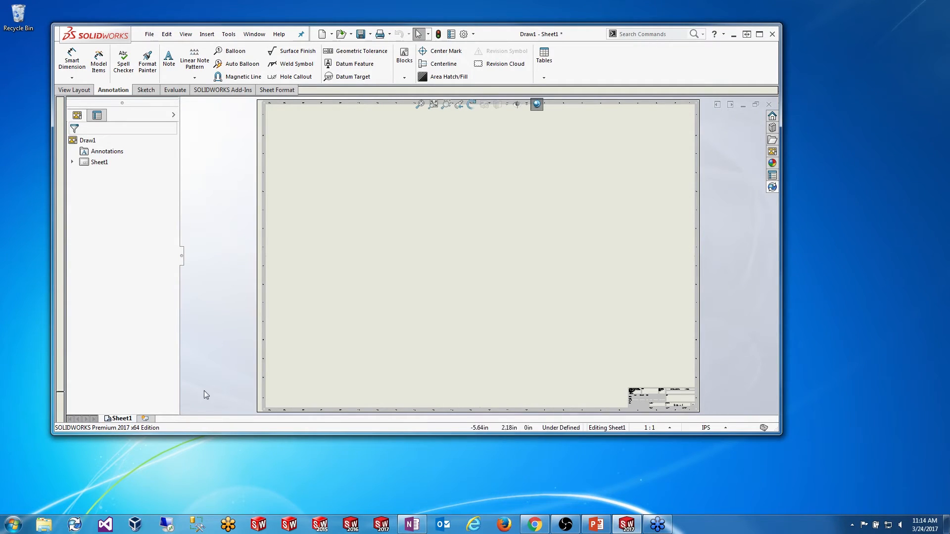
pyautogui.rightClick(175, 426)
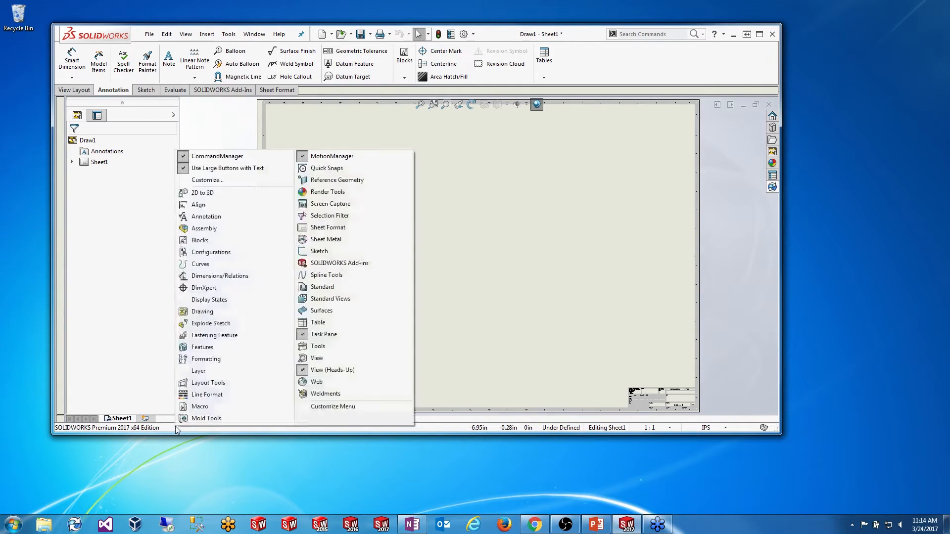
pyautogui.click(207, 372)
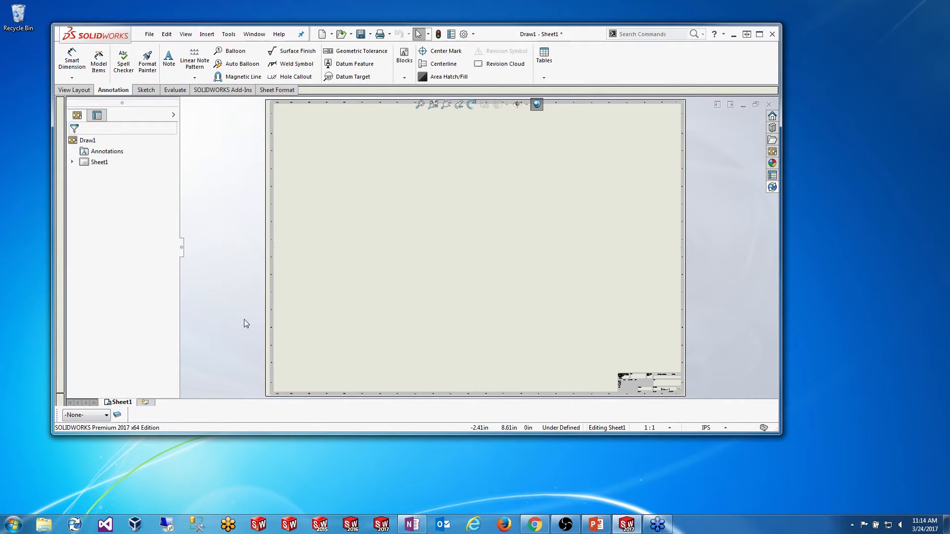
pyautogui.click(187, 34)
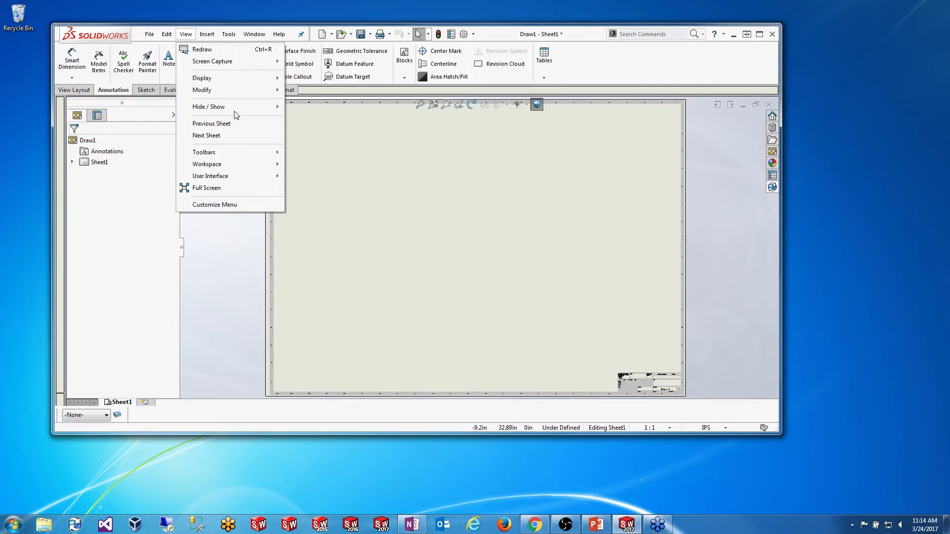
pyautogui.moveTo(239, 152)
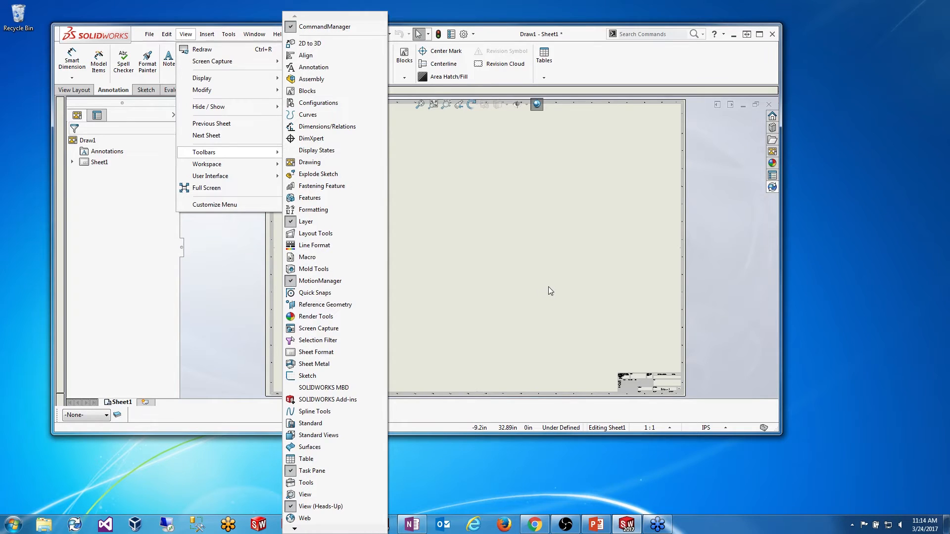
pyautogui.click(540, 275)
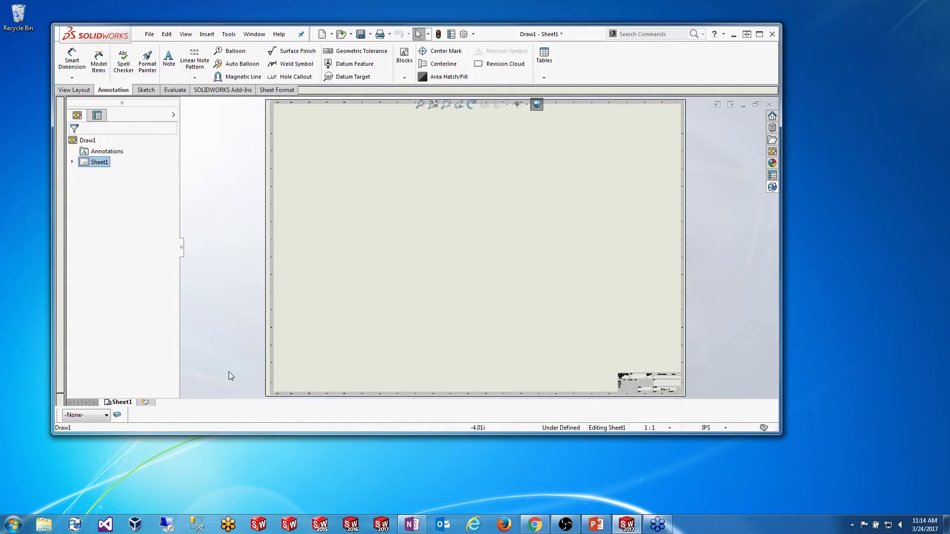
# Step: Check the layer dropdown, then bring up the Layers dialog listing the FORMAT layer
pyautogui.click(107, 416)
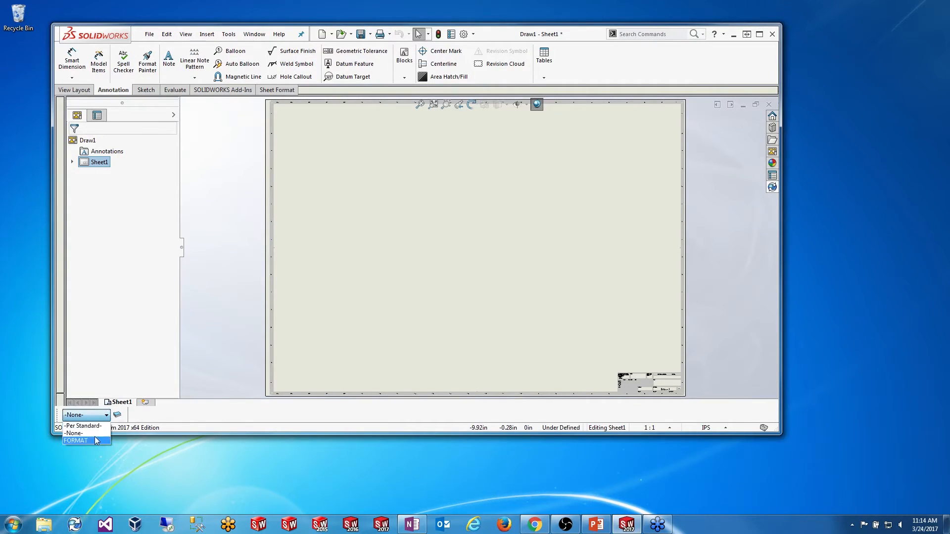
pyautogui.click(179, 424)
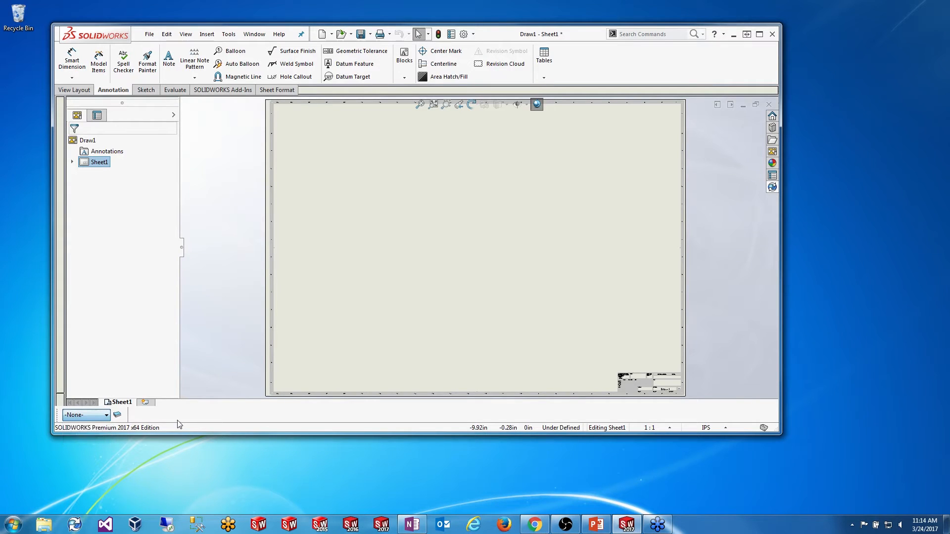
pyautogui.click(118, 415)
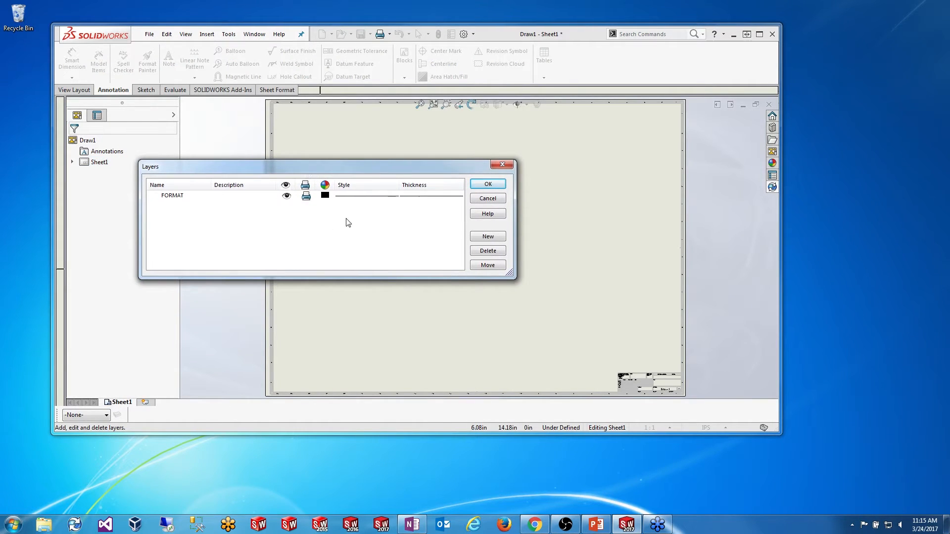
# Step: Add a visible layer named Watermark beside FORMAT and set it as the current layer
pyautogui.click(488, 236)
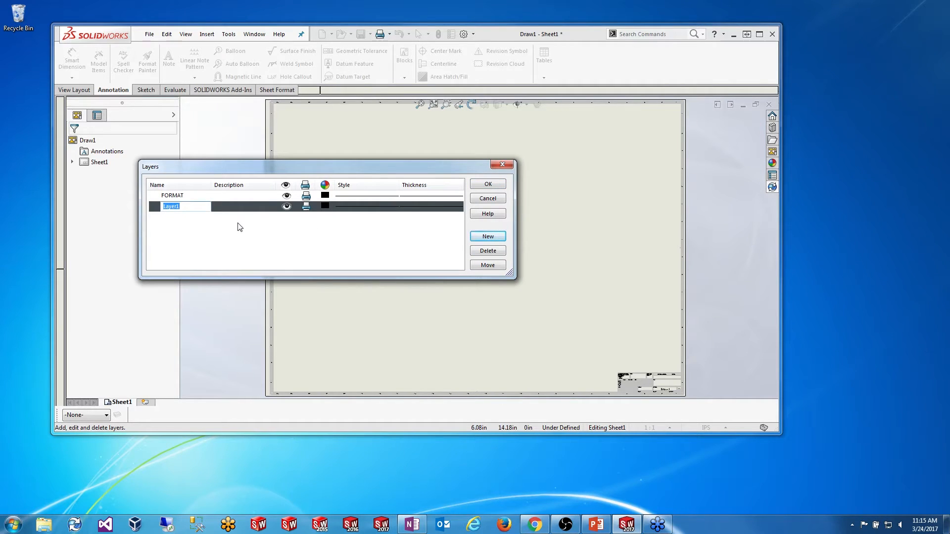
pyautogui.write('Watermark')
pyautogui.press('Return')
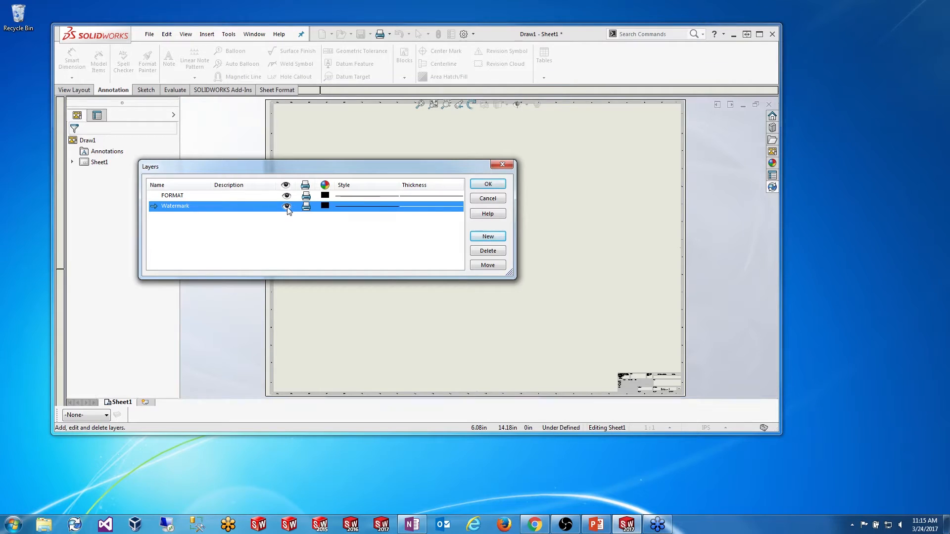
pyautogui.click(286, 206)
pyautogui.click(287, 207)
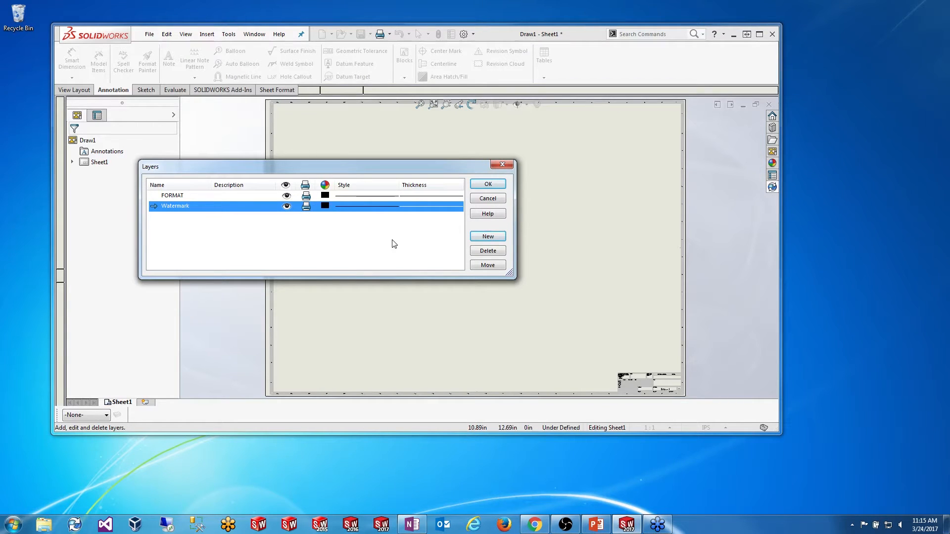
pyautogui.click(488, 184)
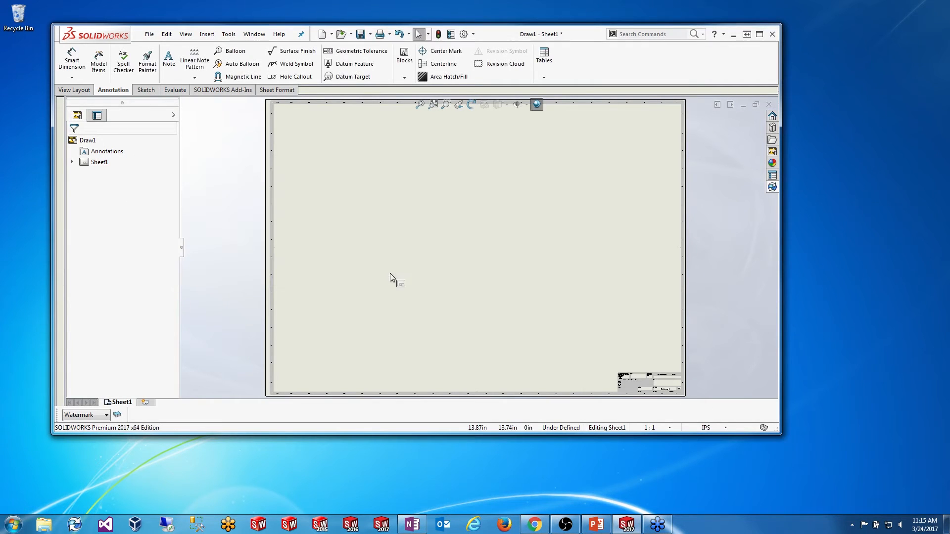
# Step: Place a note on the left of the sheet with font size 300 in red
pyautogui.press('ctrl')
pyautogui.click(168, 72)
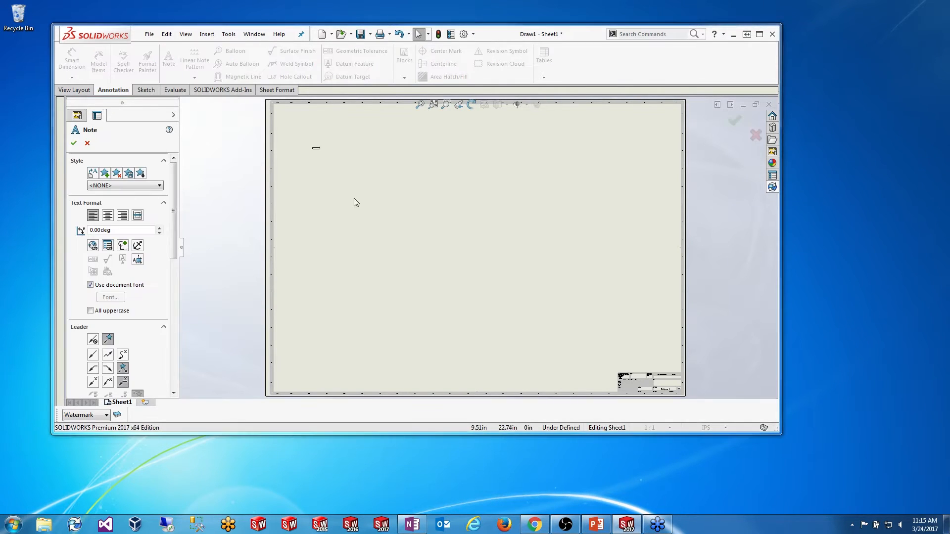
pyautogui.click(329, 339)
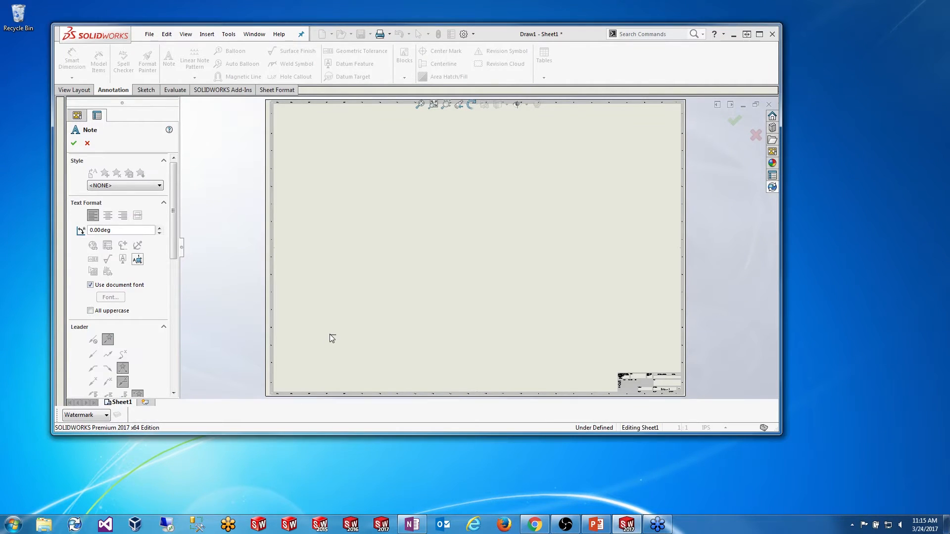
pyautogui.click(329, 334)
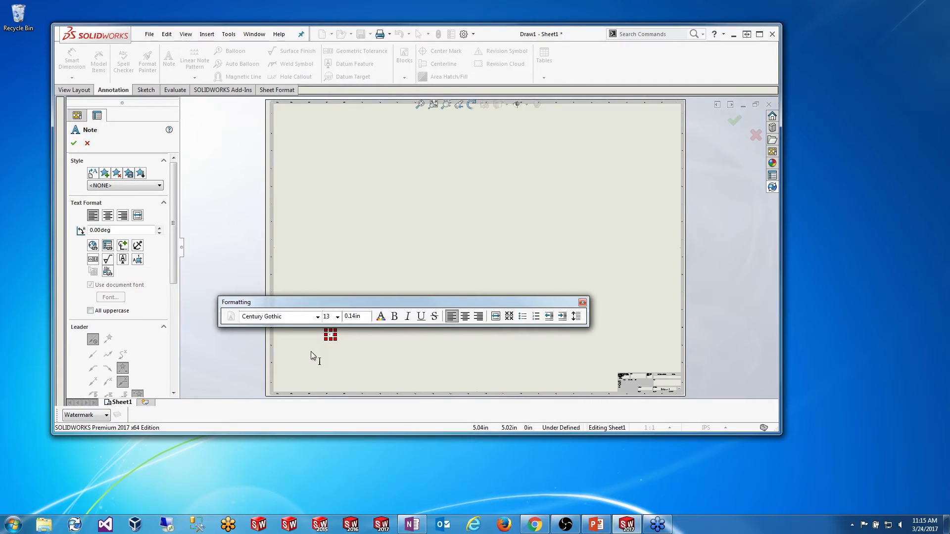
pyautogui.doubleClick(327, 316)
pyautogui.write('300')
pyautogui.click(381, 319)
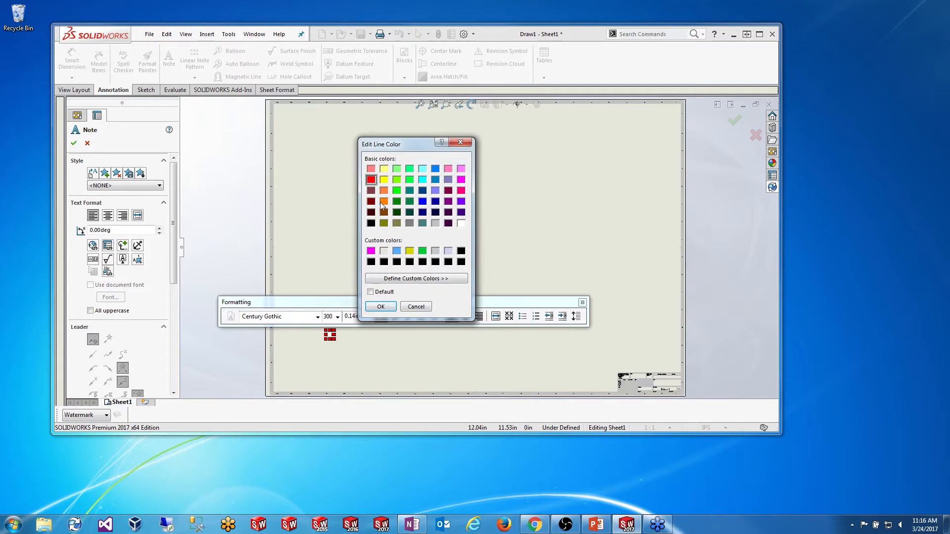
pyautogui.click(381, 306)
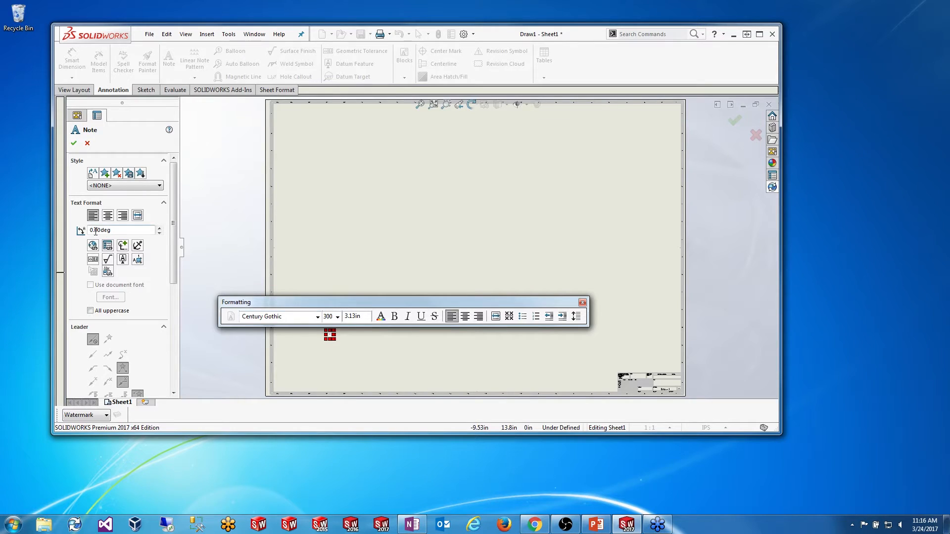
# Step: Rotate the note to 35 degrees and bring up the Link to Property dialog
pyautogui.press('ctrl')
pyautogui.moveTo(93, 231); pyautogui.dragTo(84, 231)
pyautogui.write('35')
pyautogui.click(108, 247)
pyautogui.moveTo(252, 84); pyautogui.dragTo(428, 87)
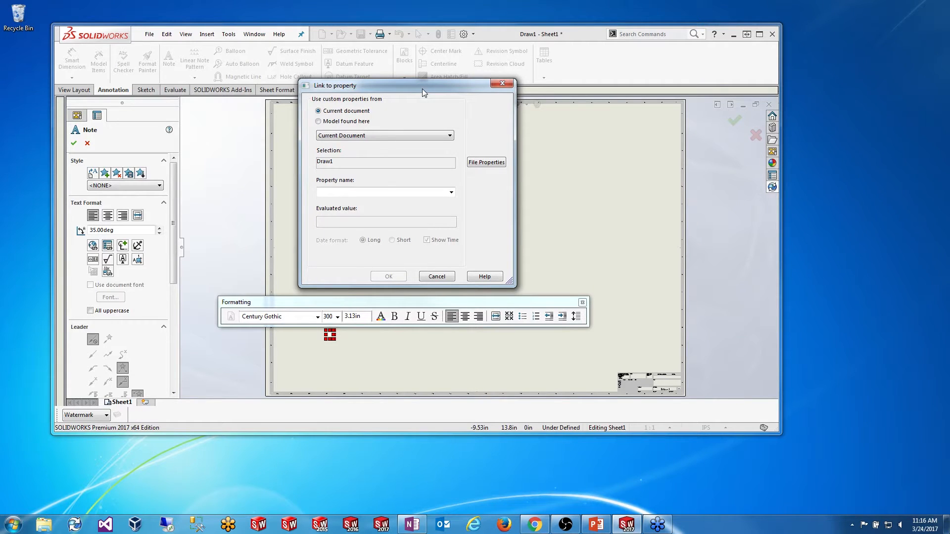
# Step: Add a custom property Watermark with the value 'For Reference Only'
pyautogui.click(451, 192)
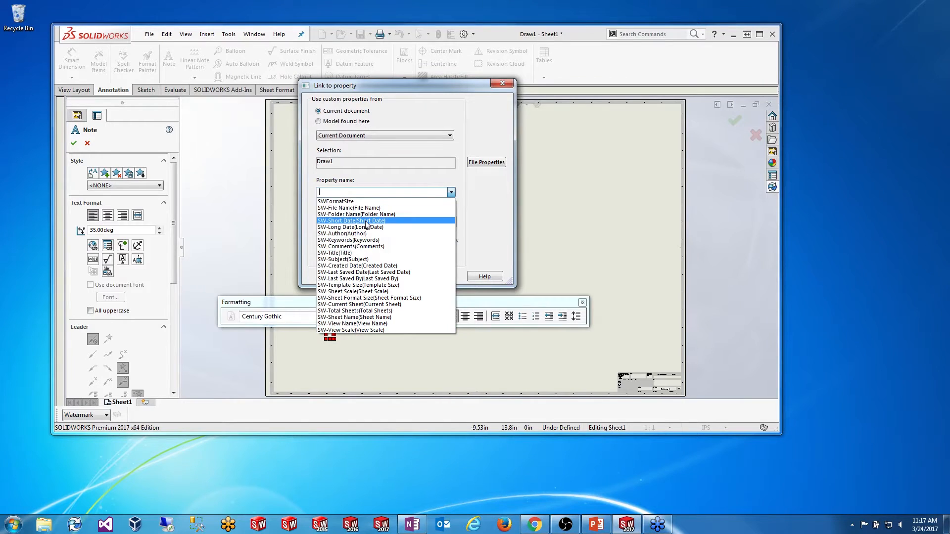
pyautogui.click(483, 194)
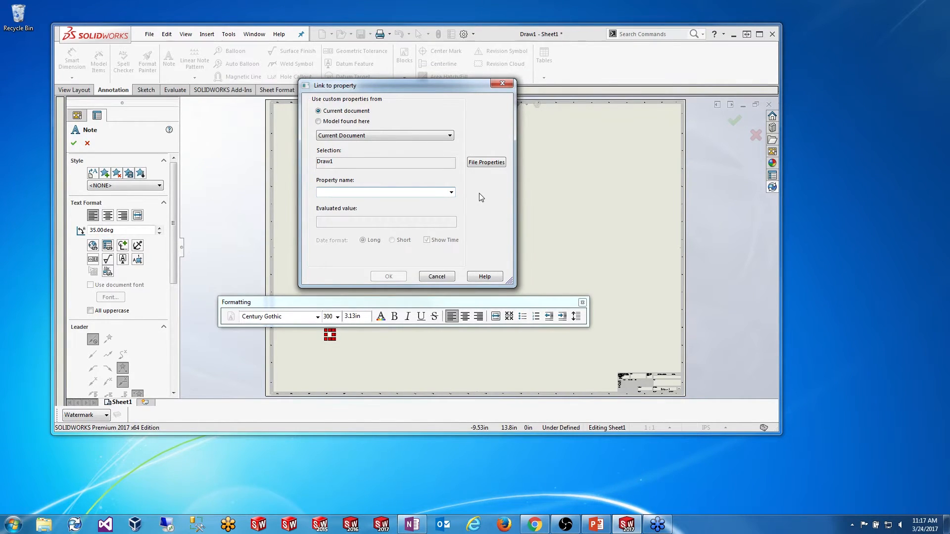
pyautogui.click(482, 163)
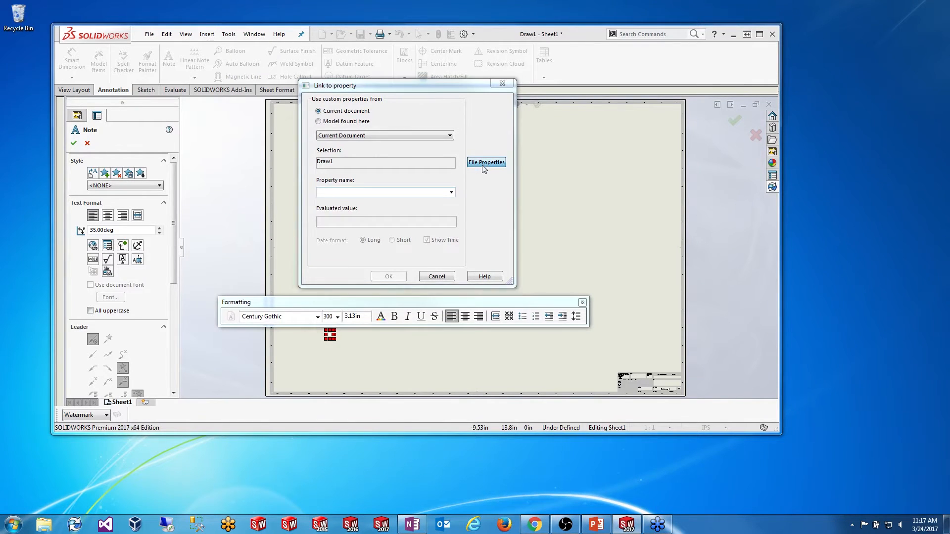
pyautogui.moveTo(431, 132); pyautogui.dragTo(405, 127)
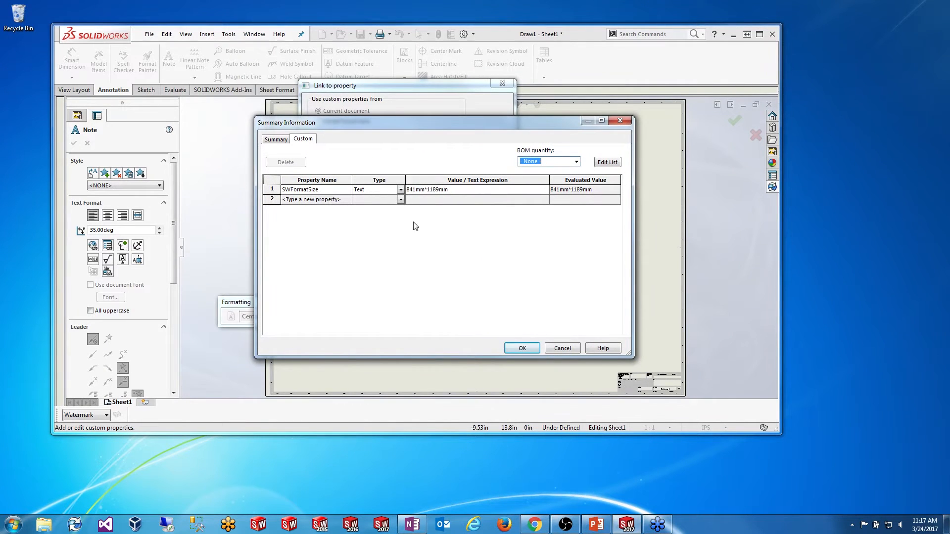
pyautogui.click(320, 203)
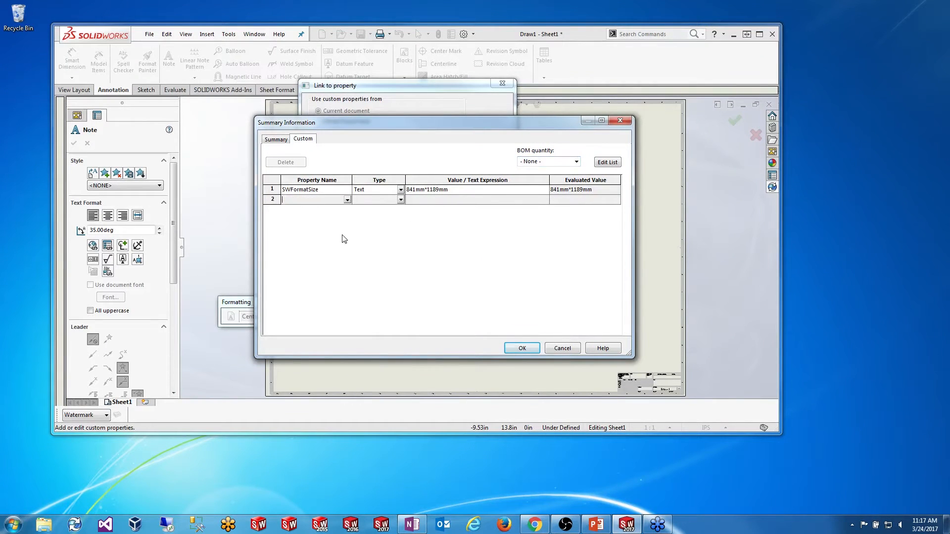
pyautogui.write('Watermark')
pyautogui.click(421, 200)
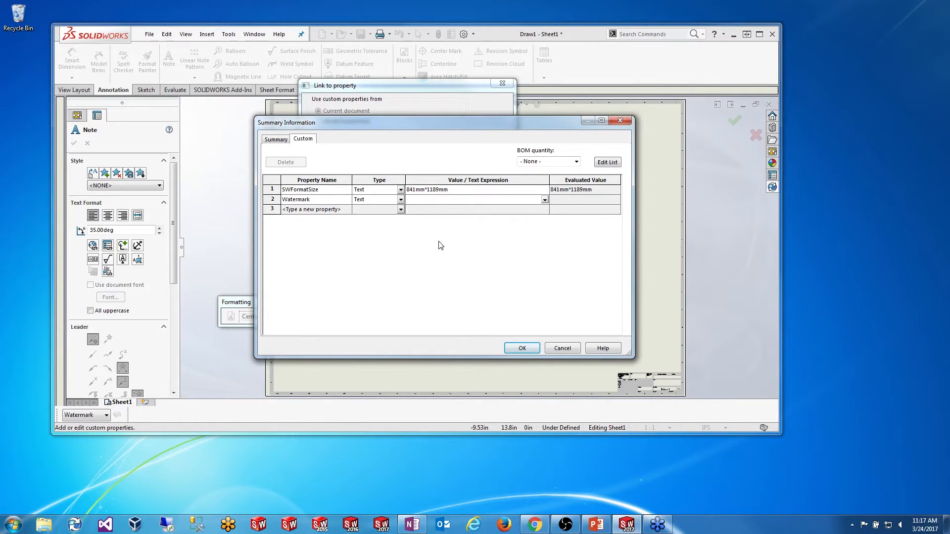
pyautogui.write('For Reference Only')
pyautogui.press('Return')
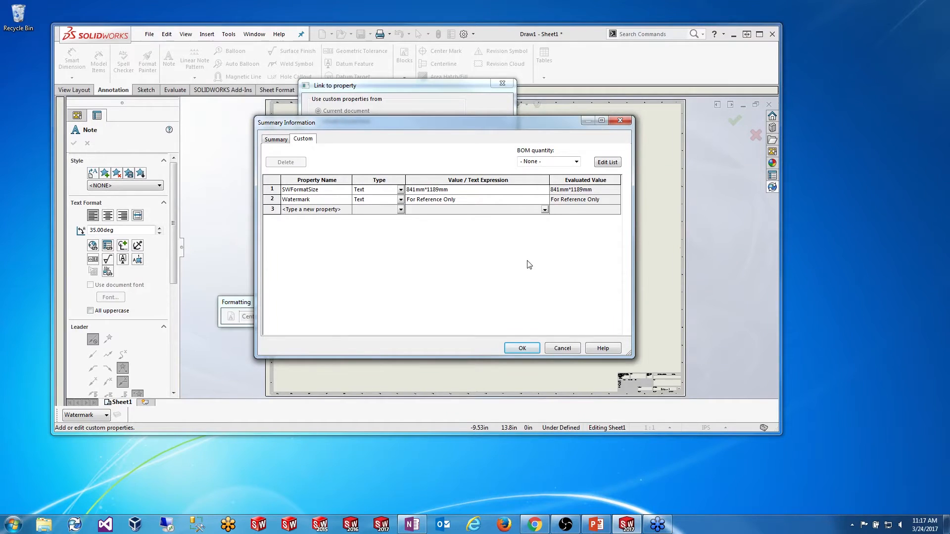
pyautogui.click(521, 348)
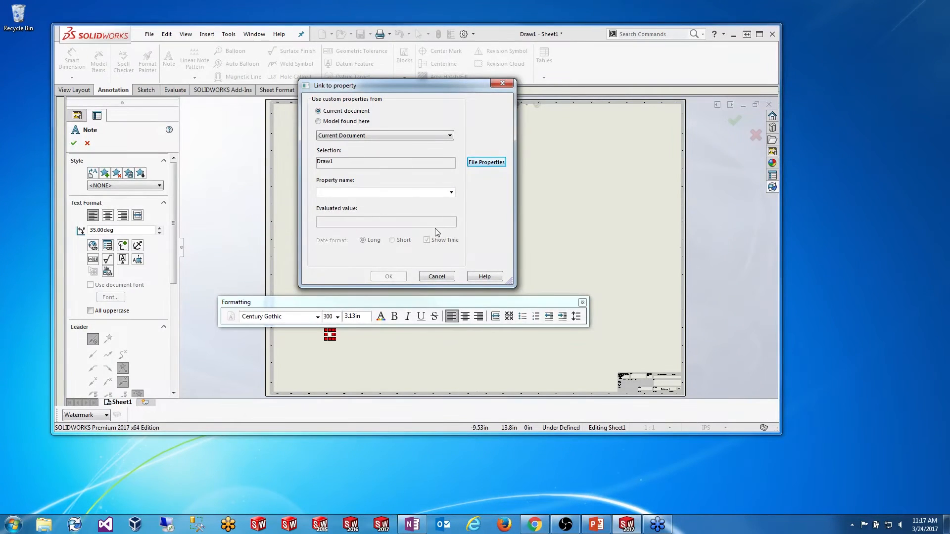
# Step: Link the note to the Watermark property and finish placing it
pyautogui.moveTo(390, 87); pyautogui.dragTo(195, 55)
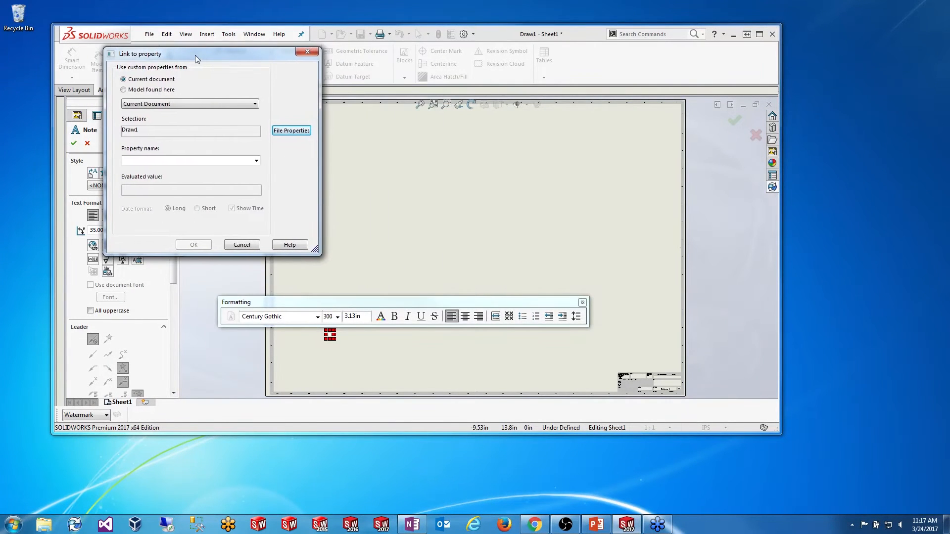
pyautogui.click(256, 160)
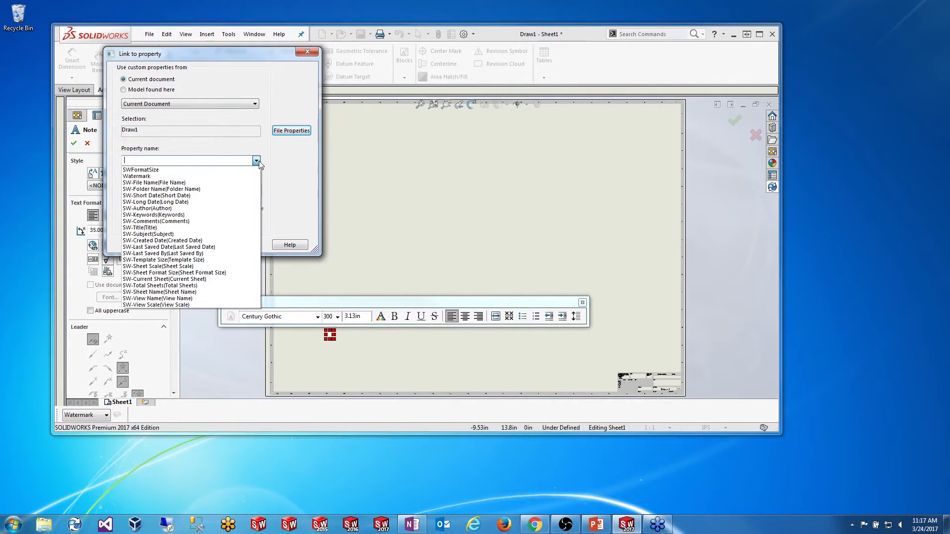
pyautogui.click(182, 176)
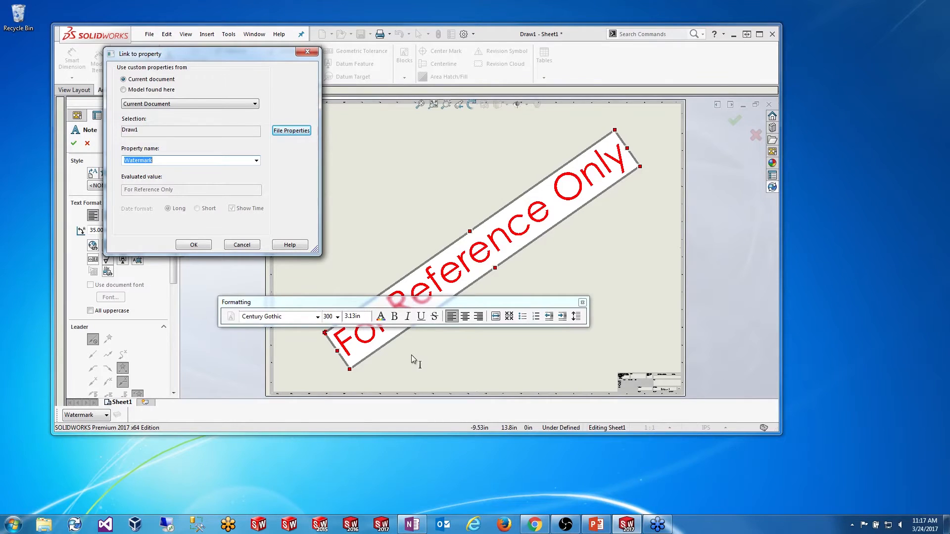
pyautogui.click(192, 244)
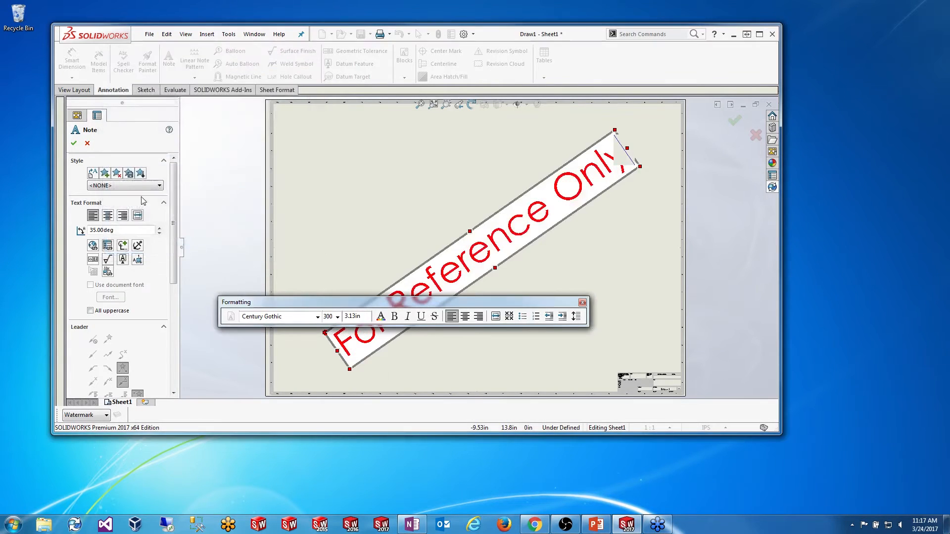
pyautogui.click(74, 143)
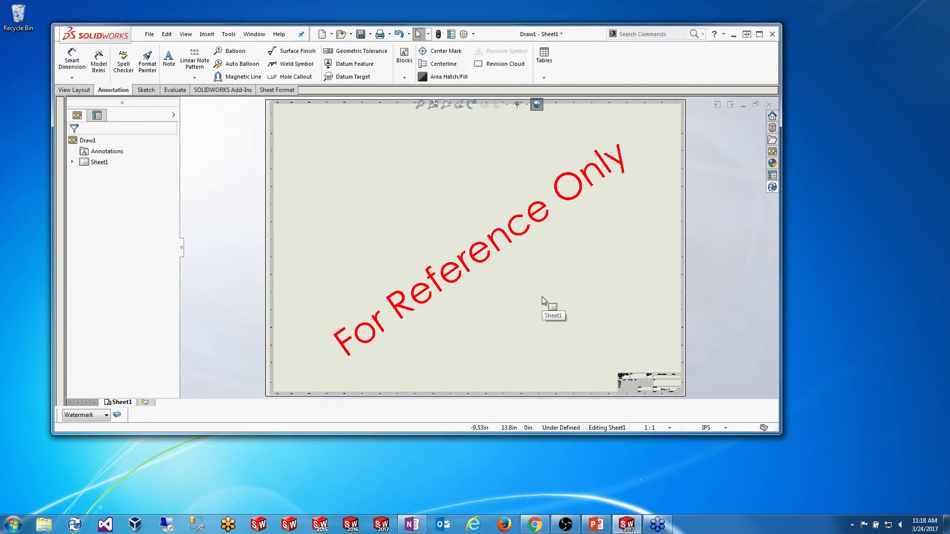
# Step: Save the drawing to the vault as WatermarkExample.SLDDRW and accept the data card
pyautogui.click(487, 277)
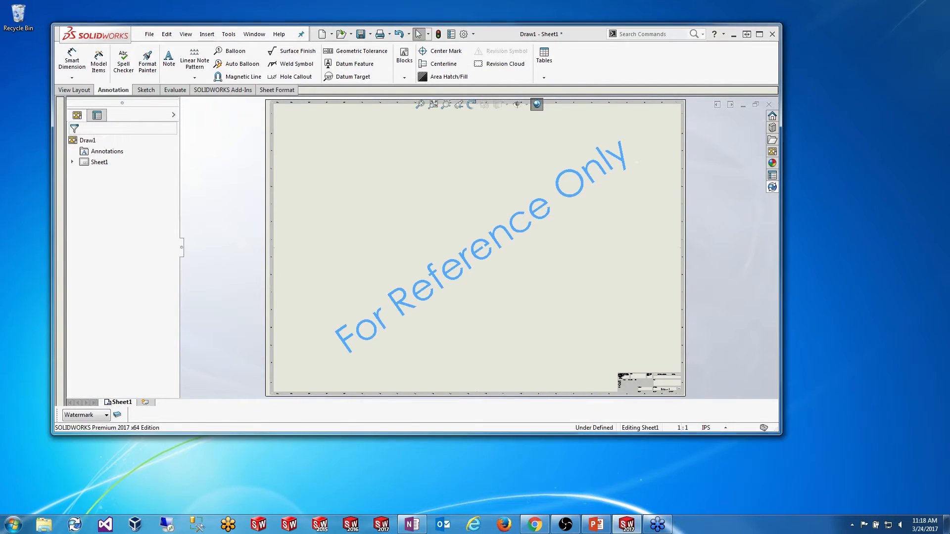
pyautogui.click(573, 284)
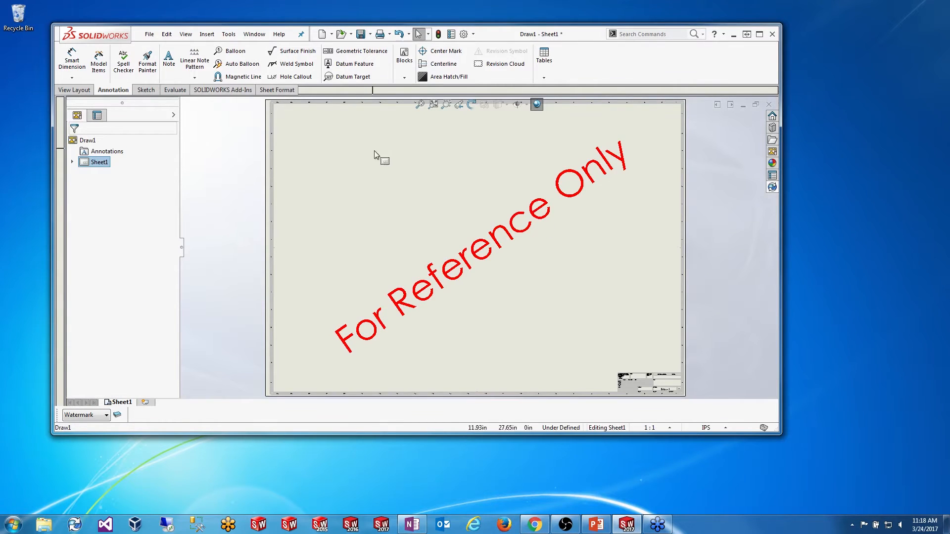
pyautogui.click(361, 34)
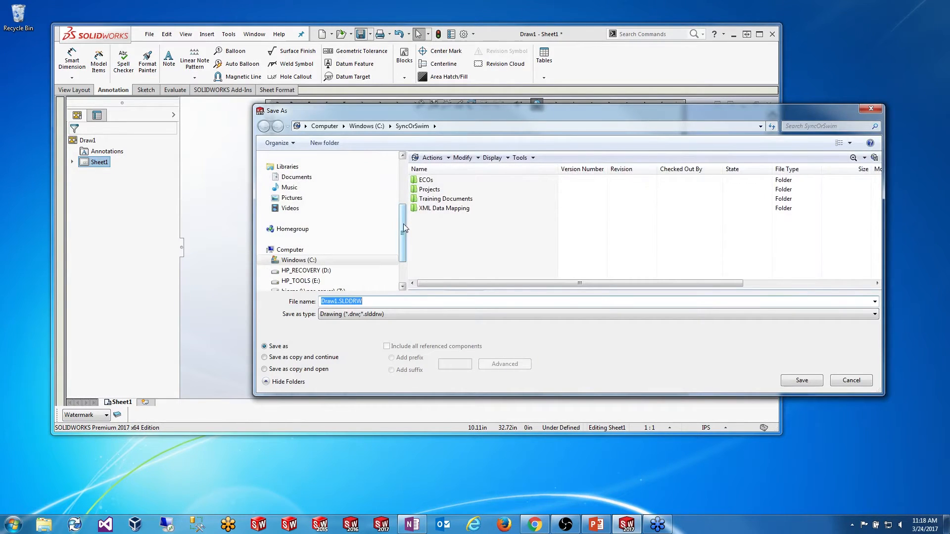
pyautogui.scroll(3, 403, 223)
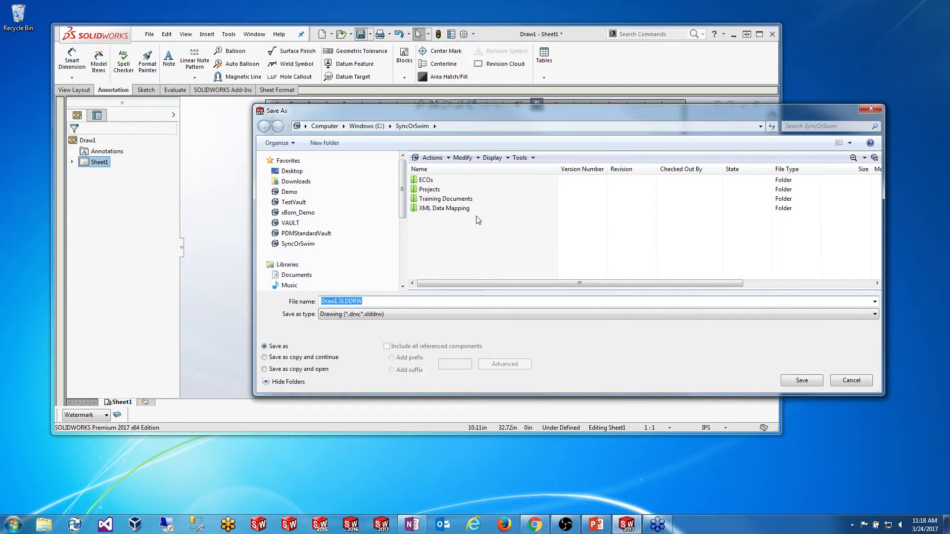
pyautogui.click(338, 302)
pyautogui.hotkey('shift', 'Home')
pyautogui.write('WatermarkExample')
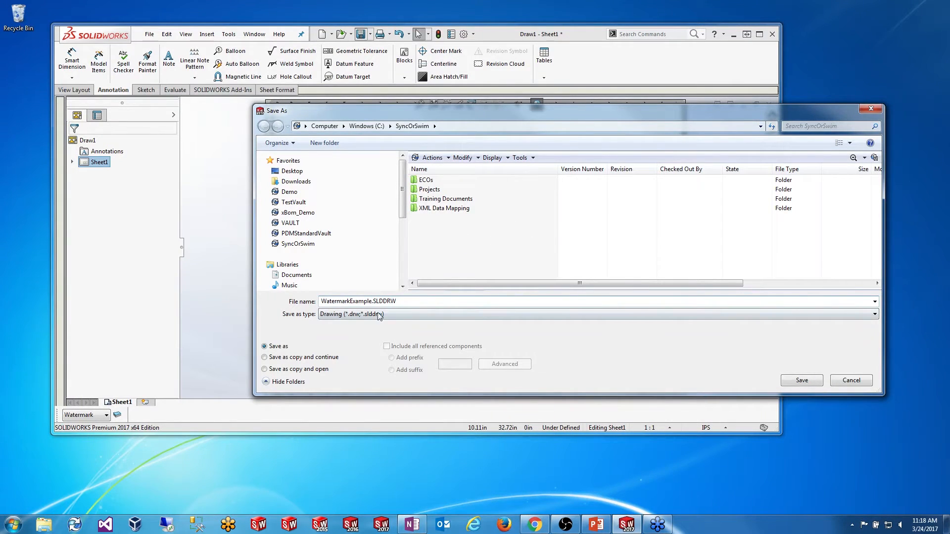
pyautogui.click(801, 380)
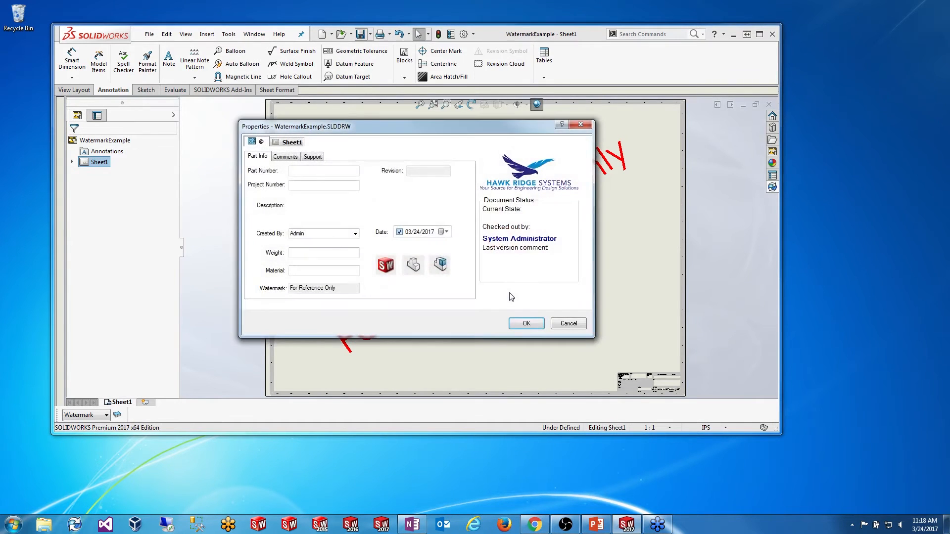
pyautogui.click(525, 323)
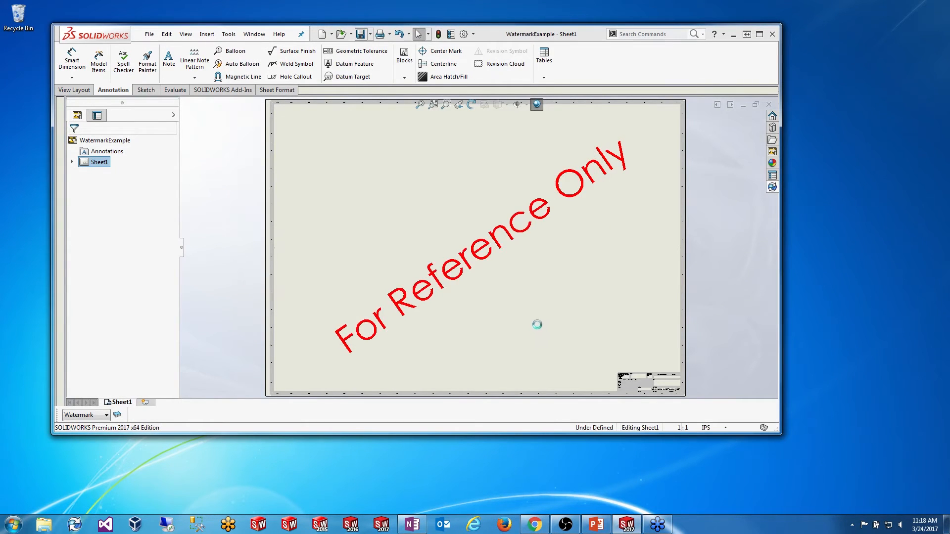
# Step: Check WatermarkExample into the vault from the SOLIDWORKS PDM task pane
pyautogui.click(772, 187)
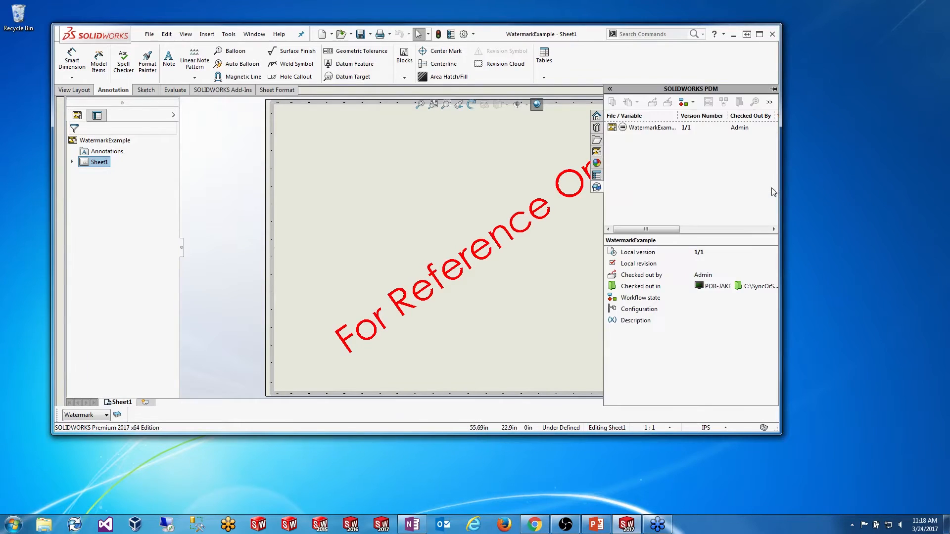
pyautogui.click(649, 129)
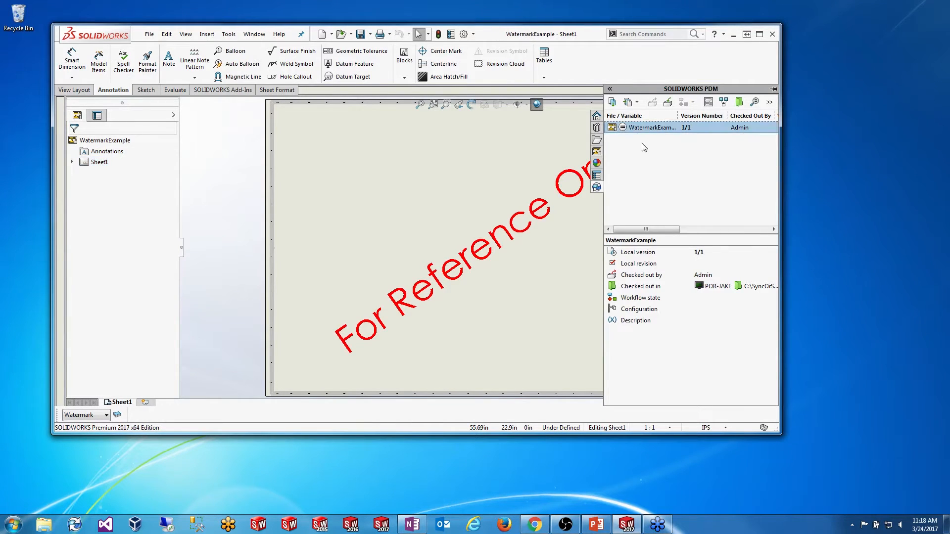
pyautogui.click(668, 105)
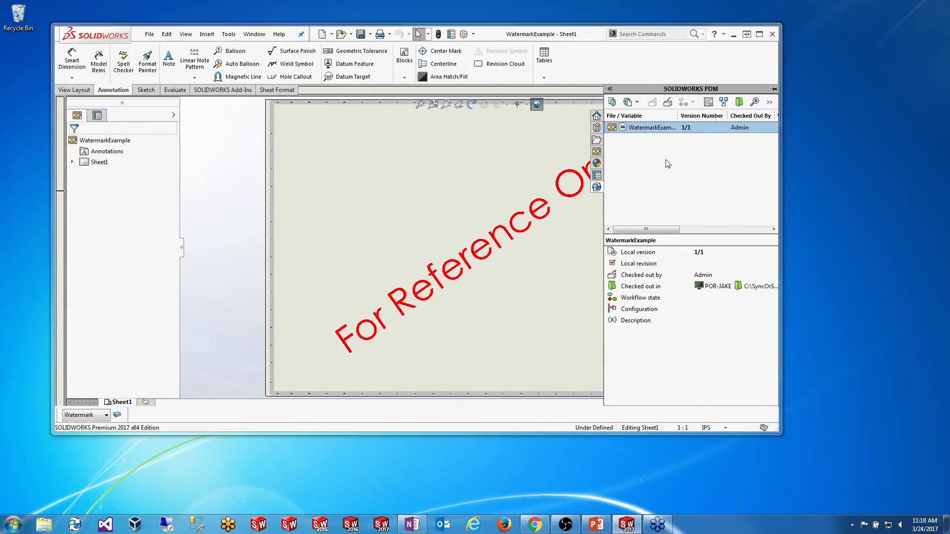
pyautogui.click(366, 291)
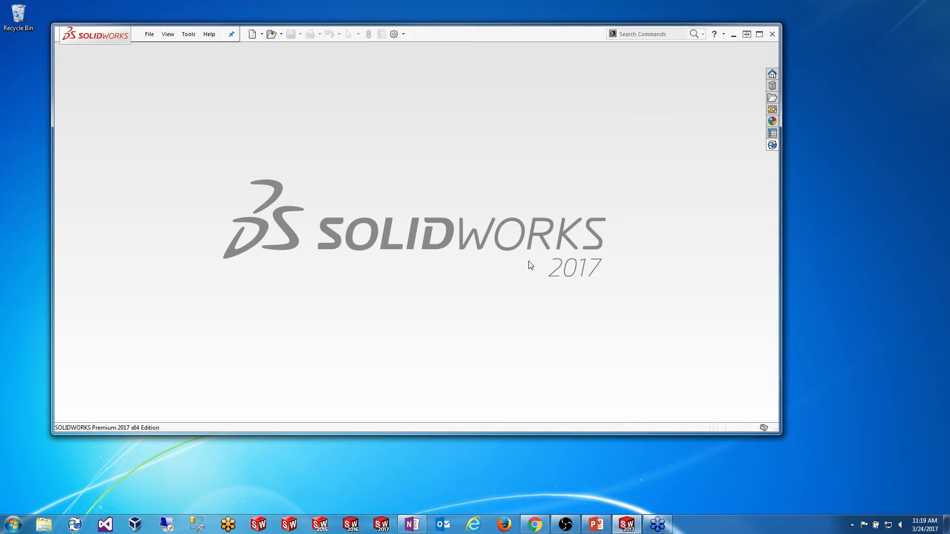
# Step: Minimize SOLIDWORKS, launch PDM Administration, and log in to the expanded SyncOrSwim vault
pyautogui.click(734, 35)
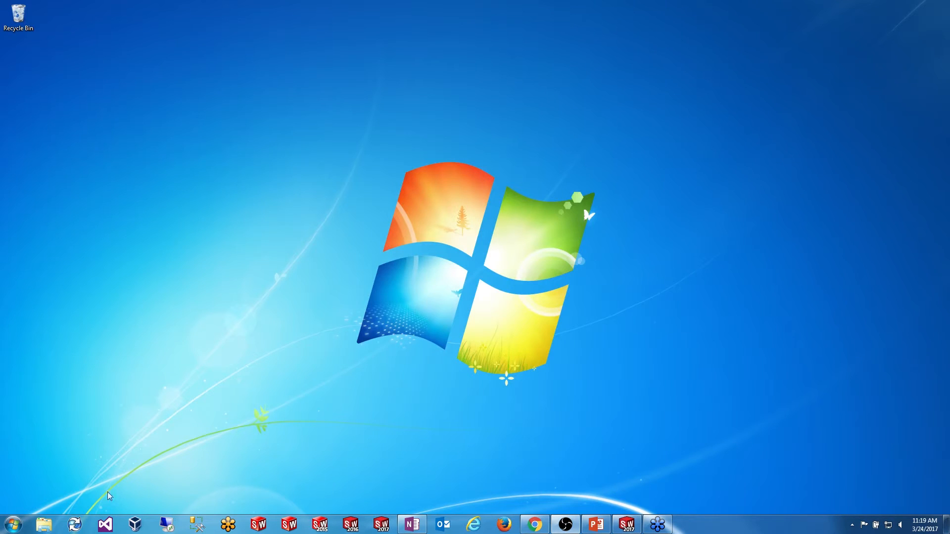
pyautogui.click(75, 524)
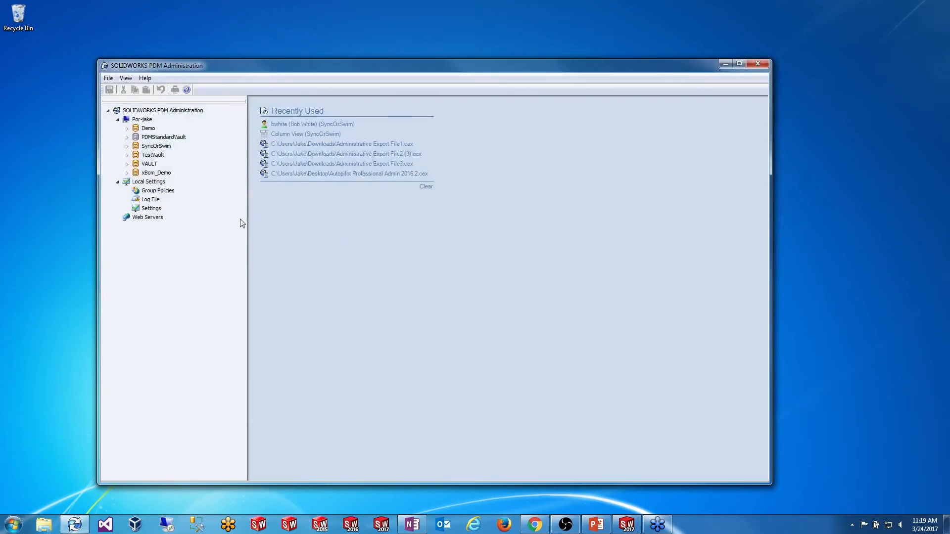
pyautogui.click(415, 185)
pyautogui.click(126, 146)
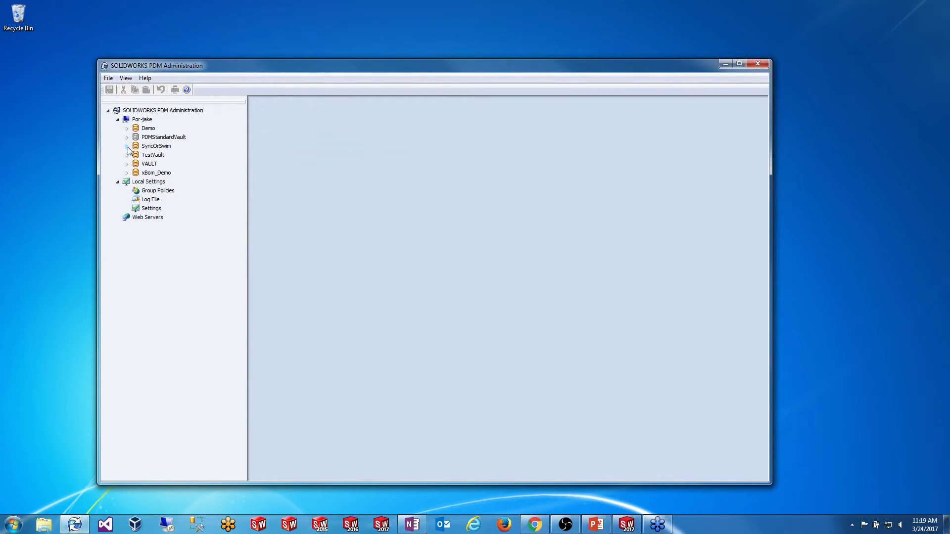
pyautogui.click(526, 322)
pyautogui.moveTo(303, 67); pyautogui.dragTo(316, 43)
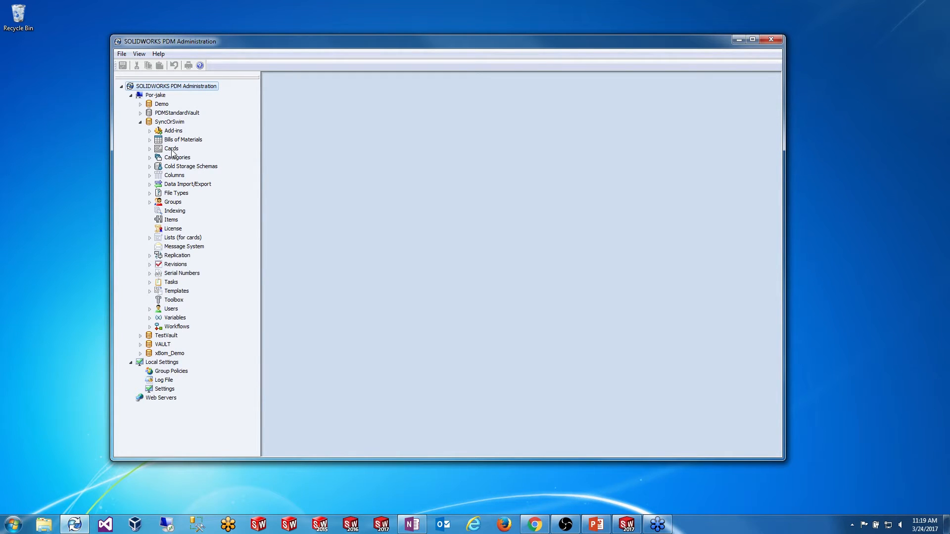
# Step: Create a new vault variable named Watermark
pyautogui.rightClick(177, 319)
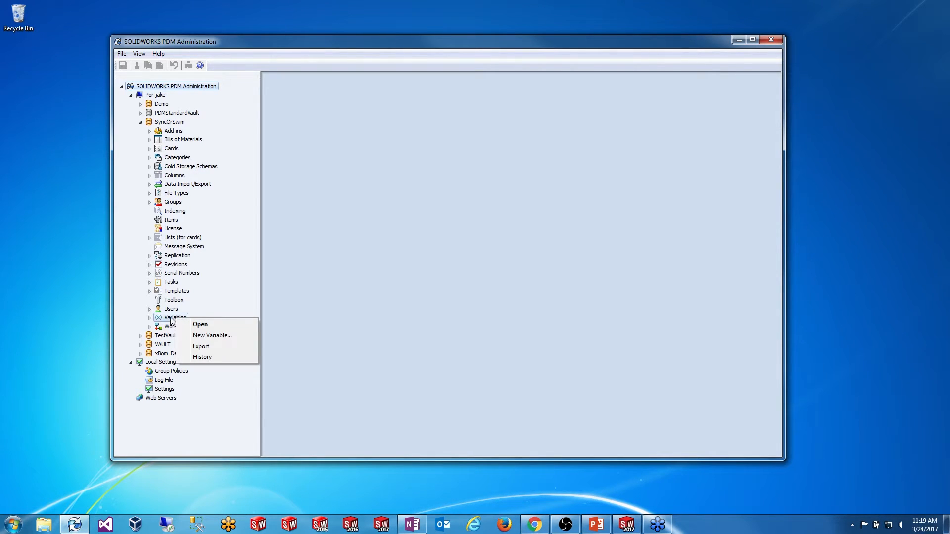
pyautogui.click(211, 335)
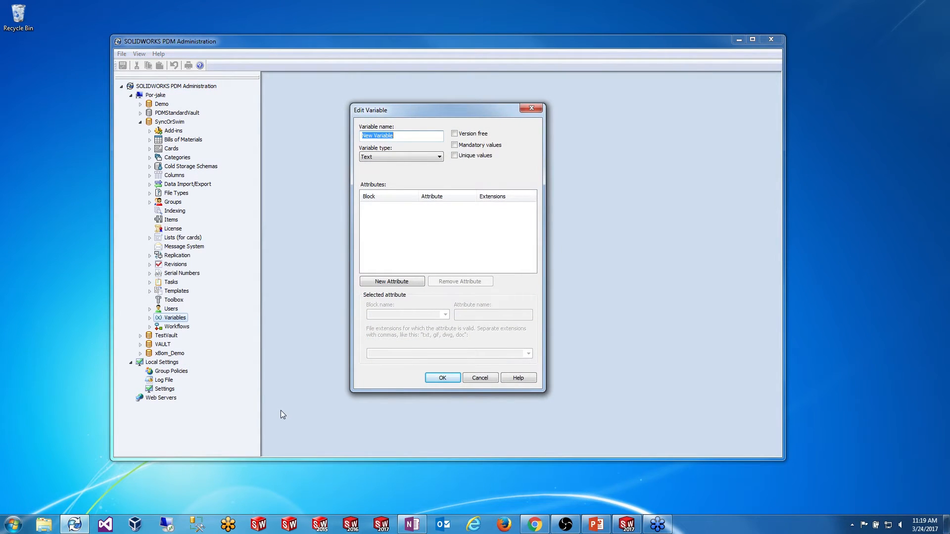
pyautogui.write('Watermark')
pyautogui.moveTo(419, 110); pyautogui.dragTo(405, 102)
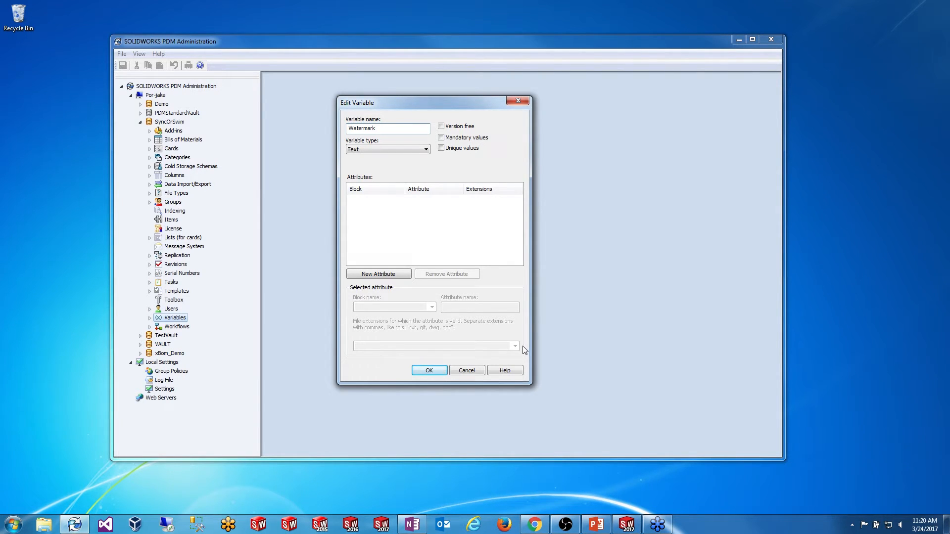
# Step: Map the variable to CustomProperty attribute Watermark for slddrw files and save it
pyautogui.click(393, 275)
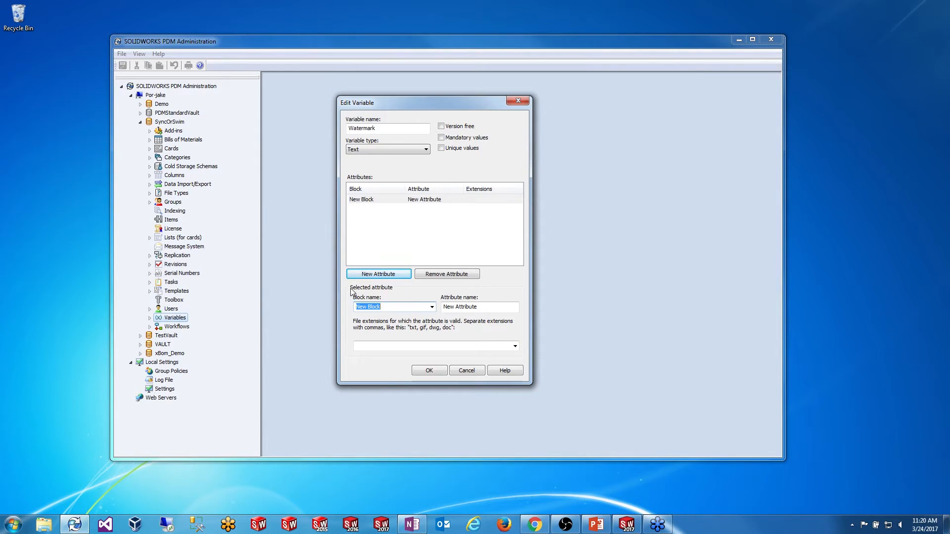
pyautogui.click(432, 308)
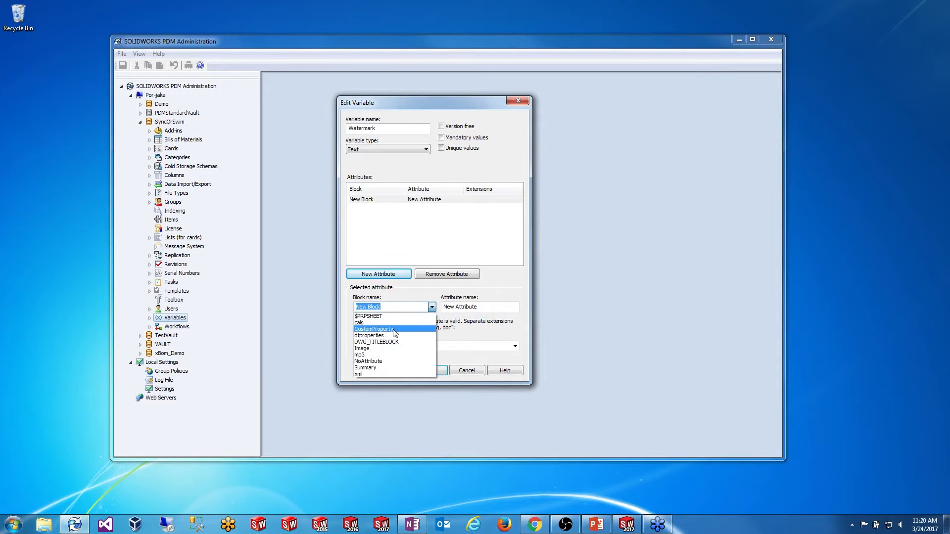
pyautogui.click(375, 329)
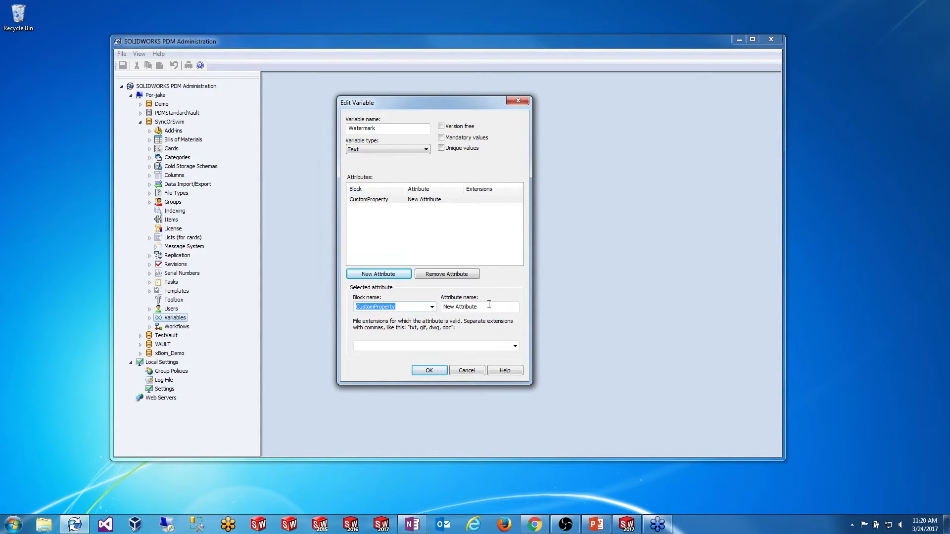
pyautogui.press('Tab')
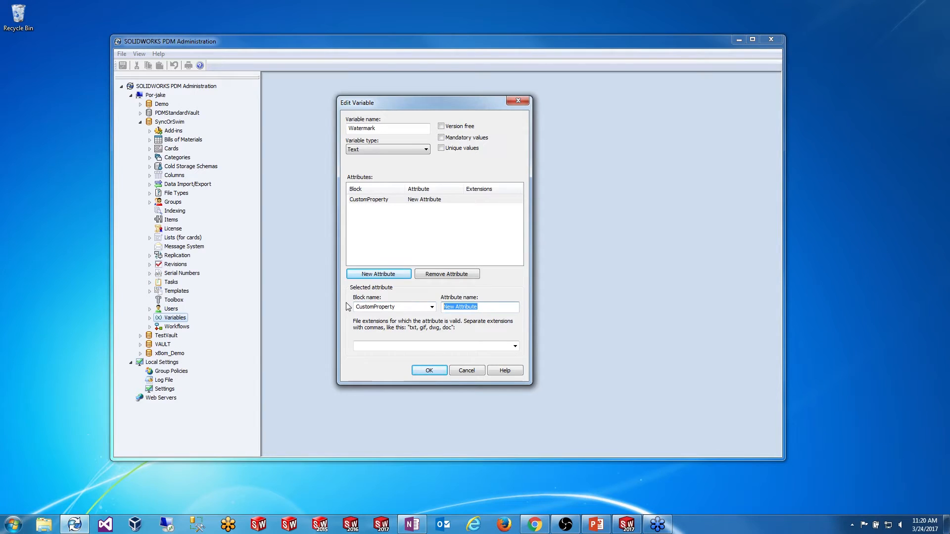
pyautogui.write('Watermark')
pyautogui.click(464, 347)
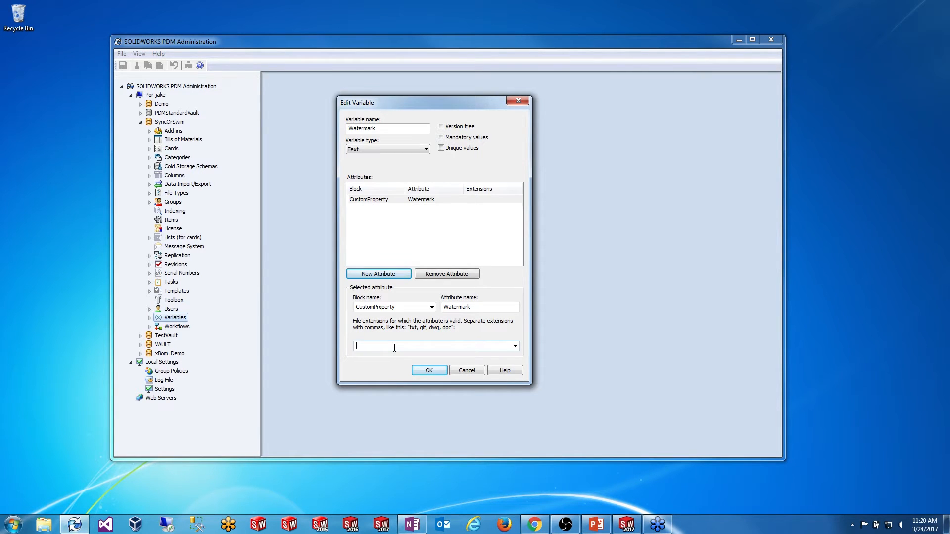
pyautogui.write('slddrw')
pyautogui.click(429, 371)
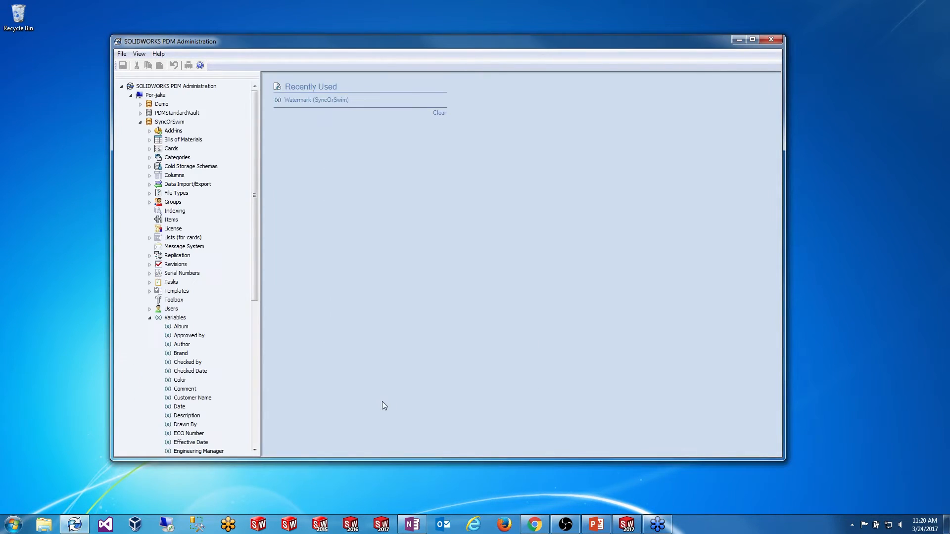
# Step: Expand Cards > File Cards in the SyncOrSwim tree and widen the tree pane
pyautogui.moveTo(255, 255); pyautogui.dragTo(265, 386)
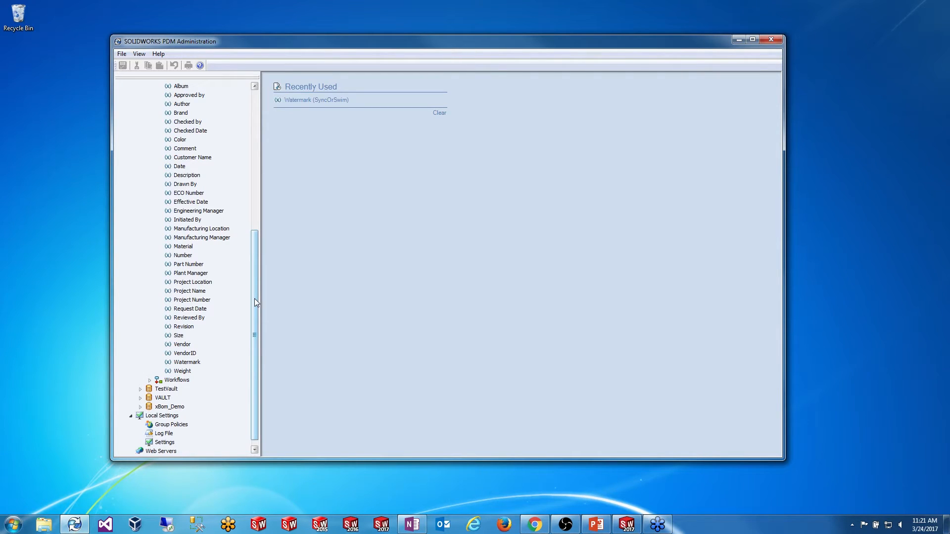
pyautogui.moveTo(254, 298); pyautogui.dragTo(259, 159)
pyautogui.click(149, 148)
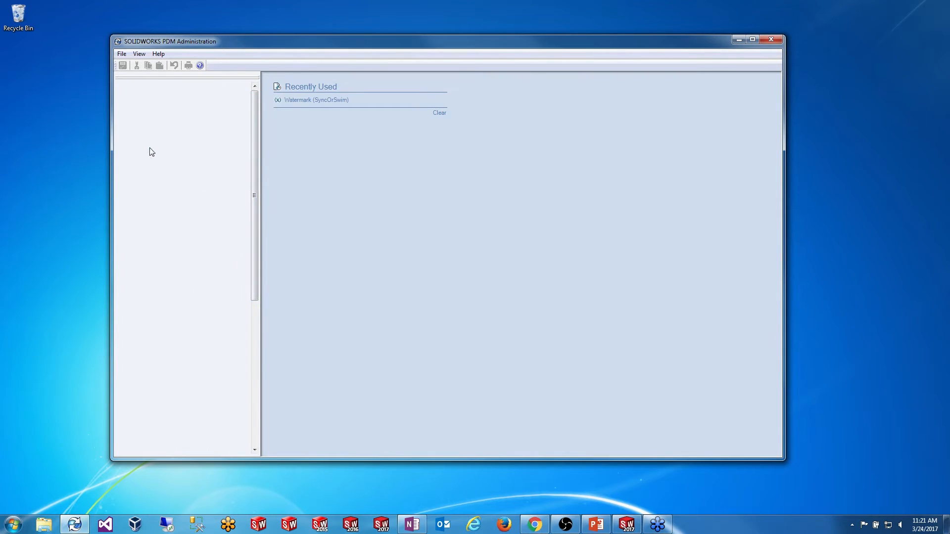
pyautogui.click(158, 157)
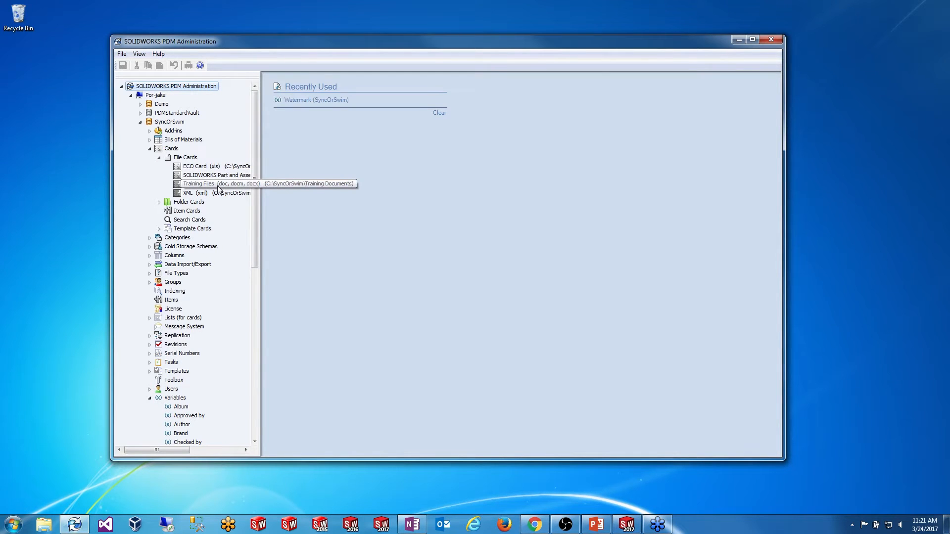
pyautogui.moveTo(264, 186); pyautogui.dragTo(360, 181)
# Step: Verify the Part and Assembly Card's Watermark field uses the Watermark variable, then save and close
pyautogui.doubleClick(298, 177)
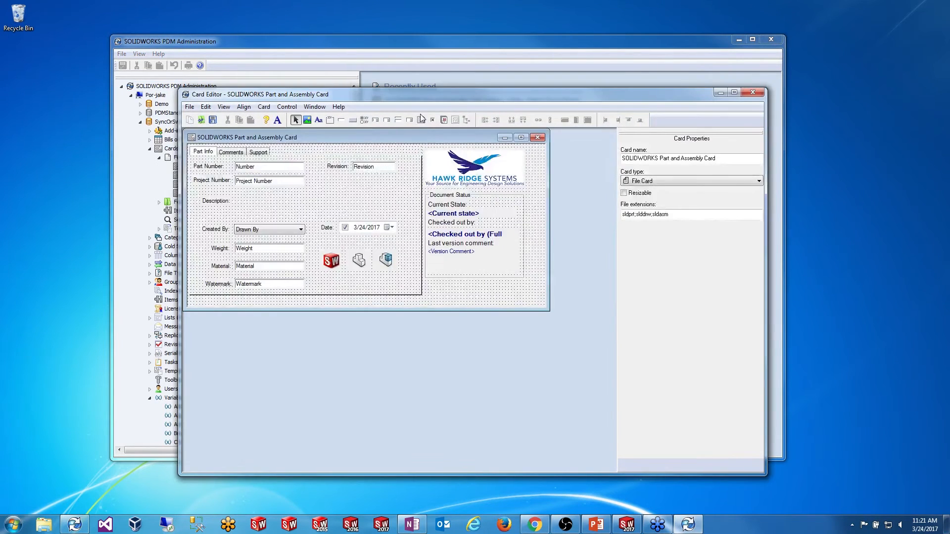
pyautogui.moveTo(408, 96); pyautogui.dragTo(371, 74)
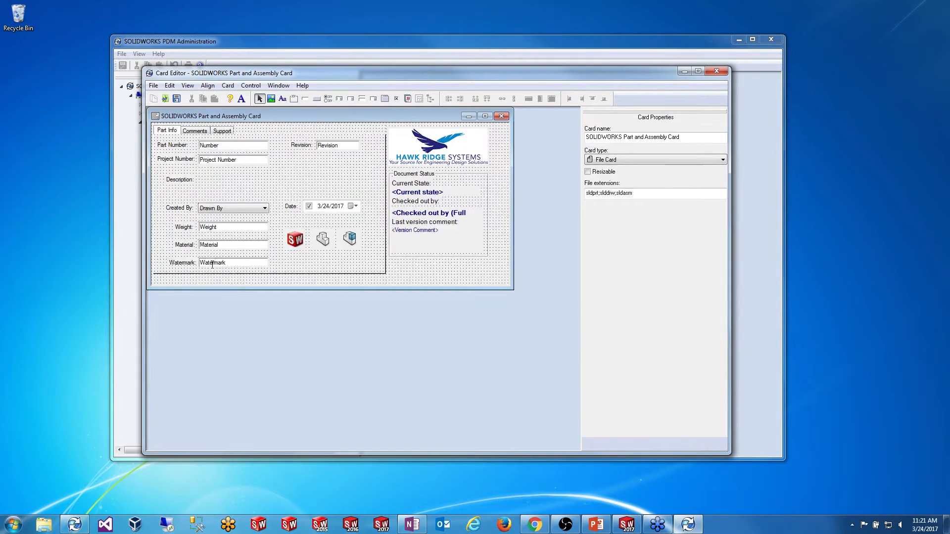
pyautogui.click(219, 264)
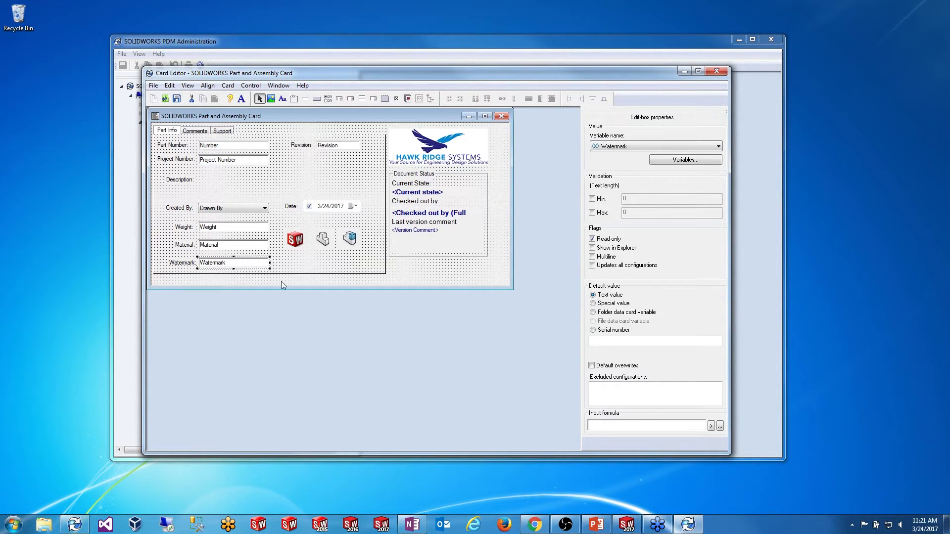
pyautogui.click(177, 99)
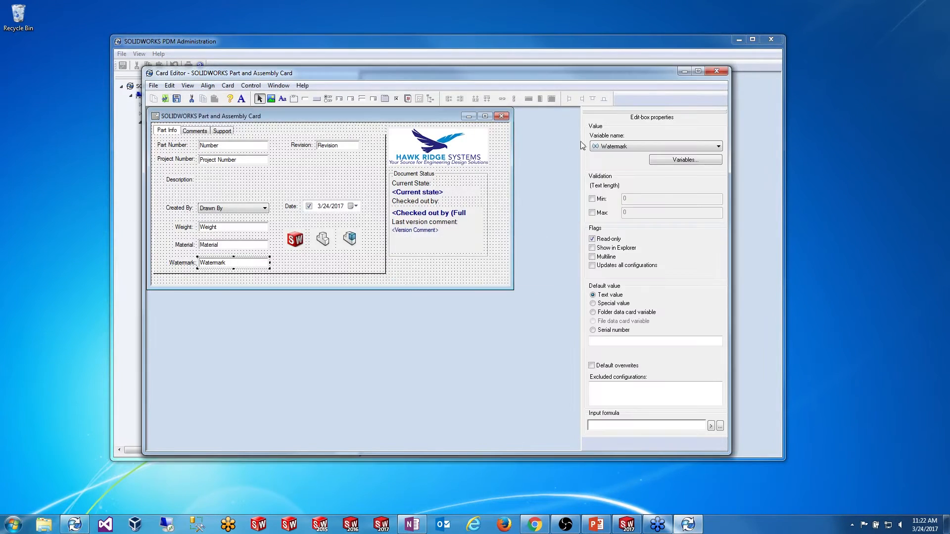
pyautogui.click(714, 73)
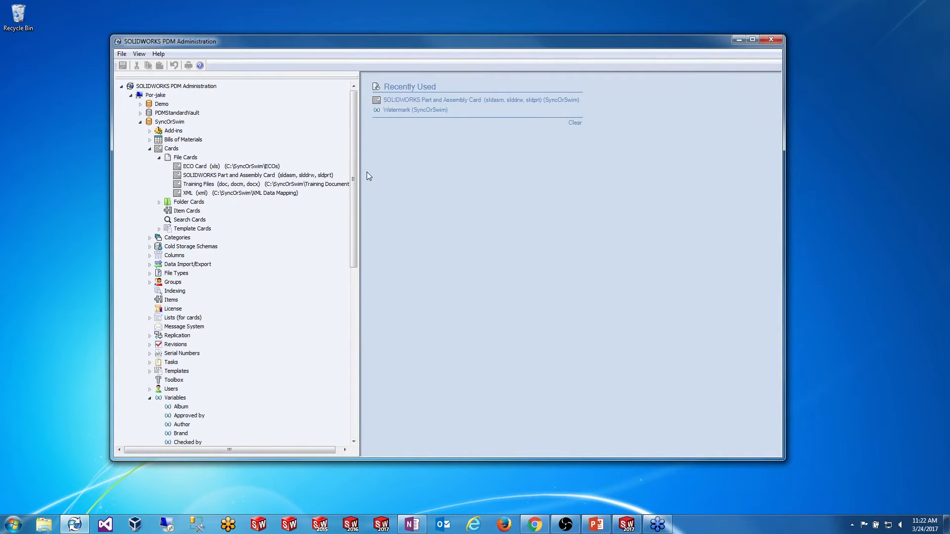
# Step: Open the SyncOrSwim vault's CAD Files workflow diagram from Workflows and zoom out
pyautogui.moveTo(353, 164); pyautogui.dragTo(364, 354)
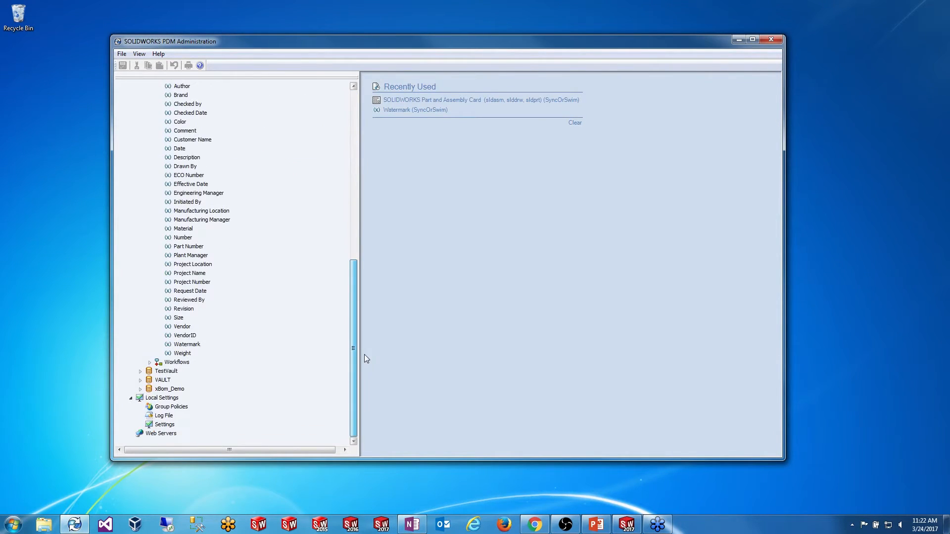
pyautogui.click(149, 362)
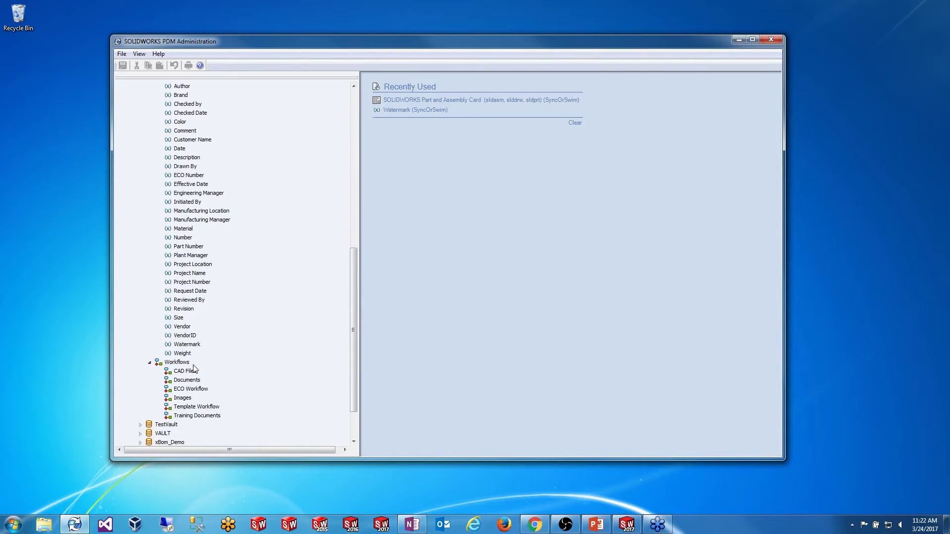
pyautogui.doubleClick(187, 372)
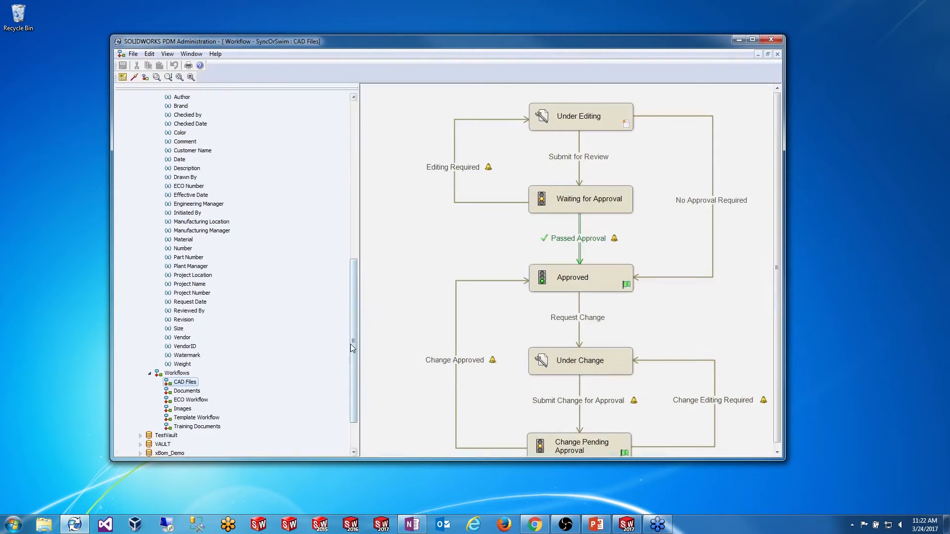
pyautogui.scroll(-2, 623, 304)
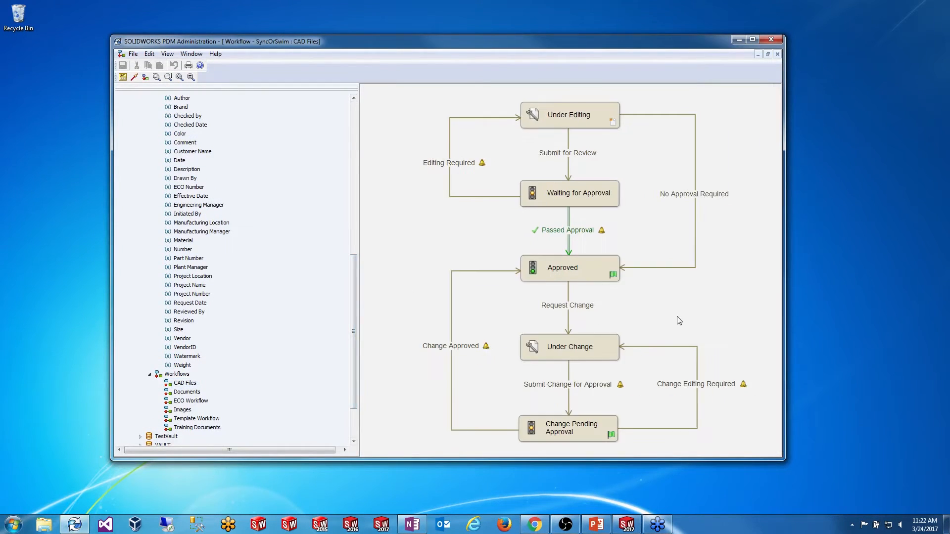
pyautogui.scroll(-1, 690, 277)
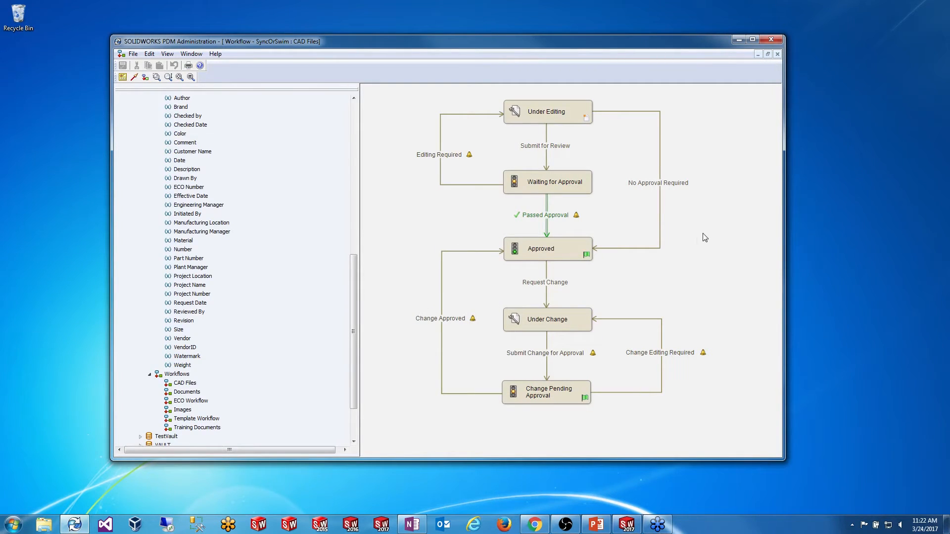
# Step: Select the Editing Required transition after checking the other transitions and states
pyautogui.click(651, 186)
pyautogui.click(432, 157)
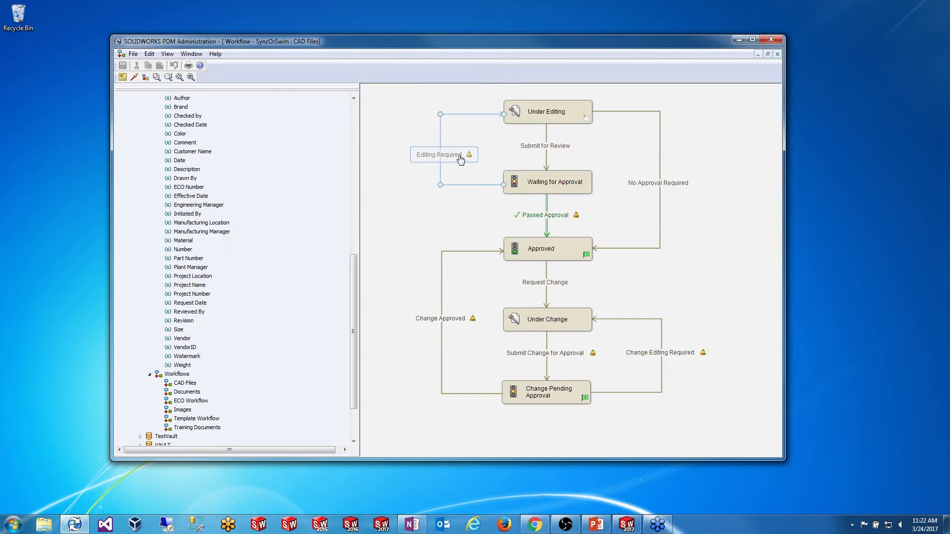
pyautogui.click(534, 152)
pyautogui.click(548, 116)
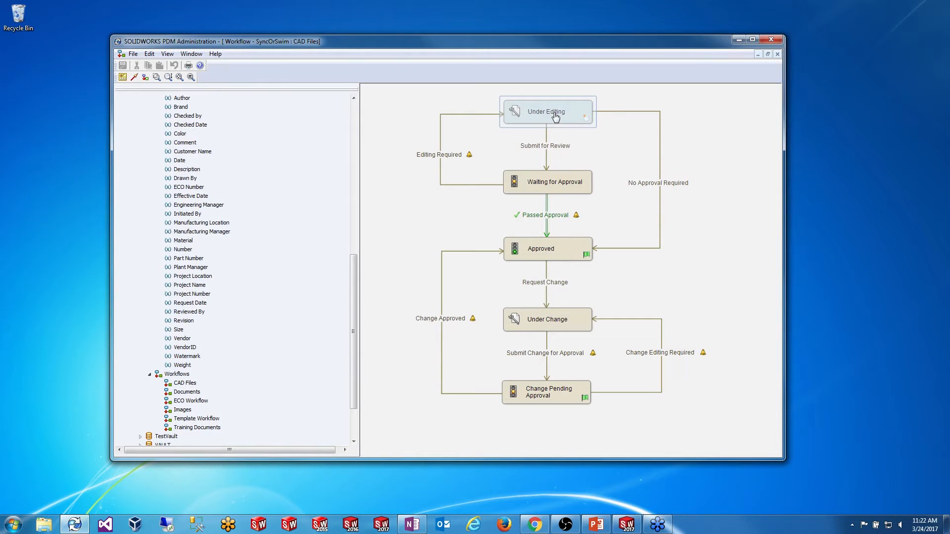
pyautogui.click(500, 136)
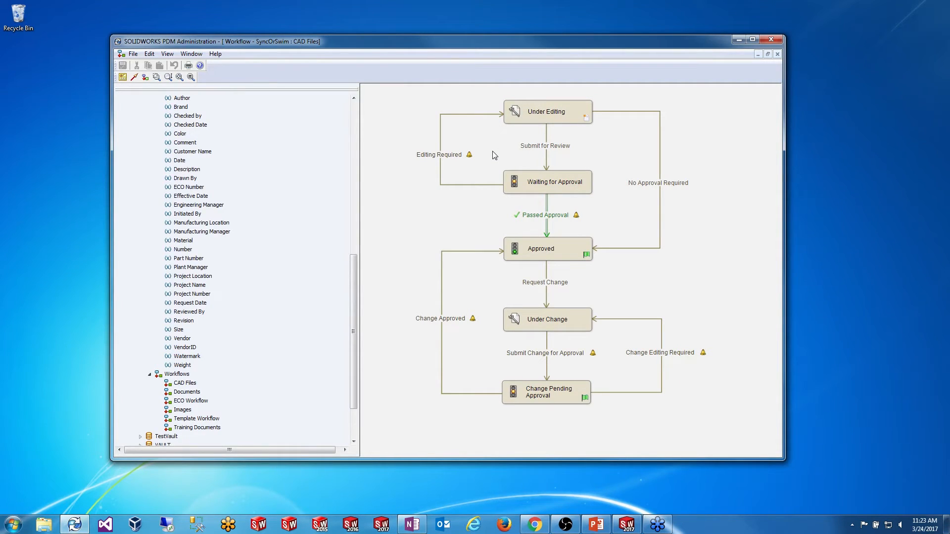
pyautogui.click(435, 154)
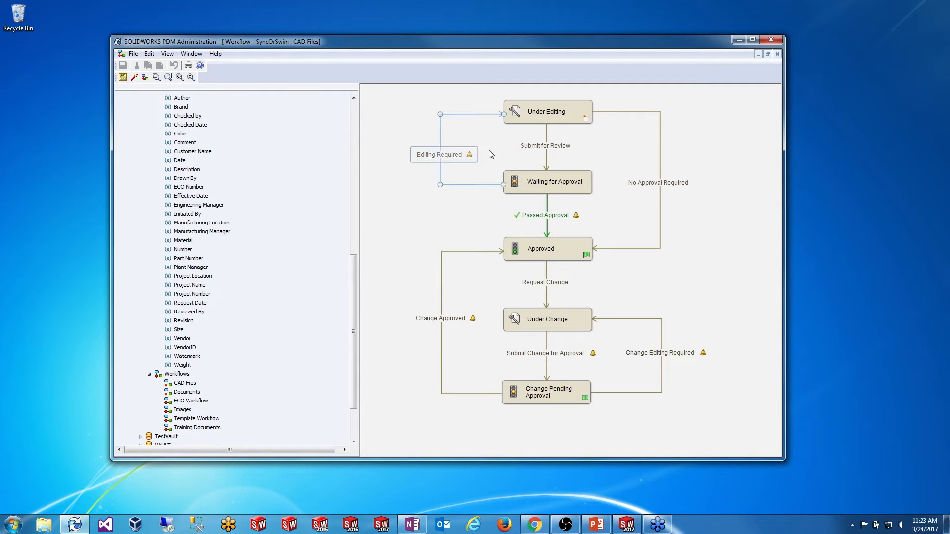
pyautogui.click(490, 149)
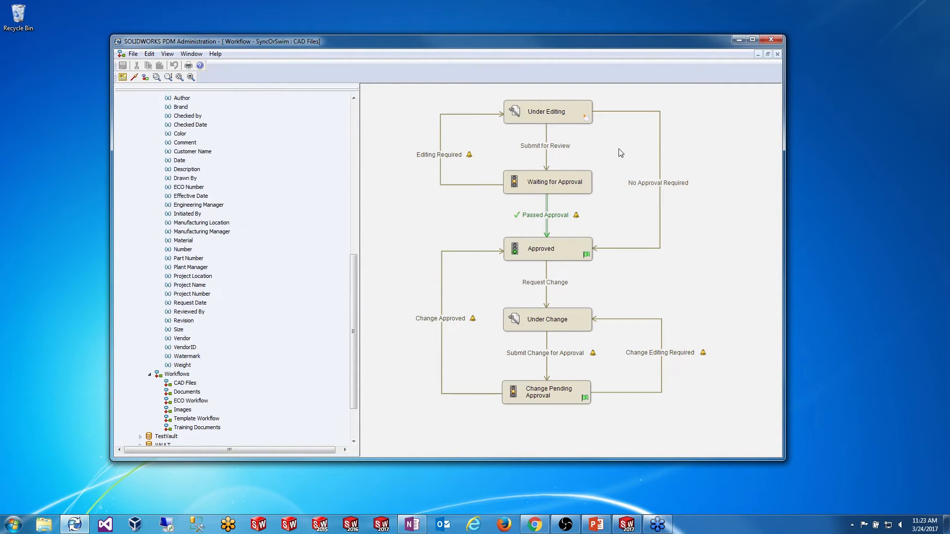
pyautogui.click(454, 154)
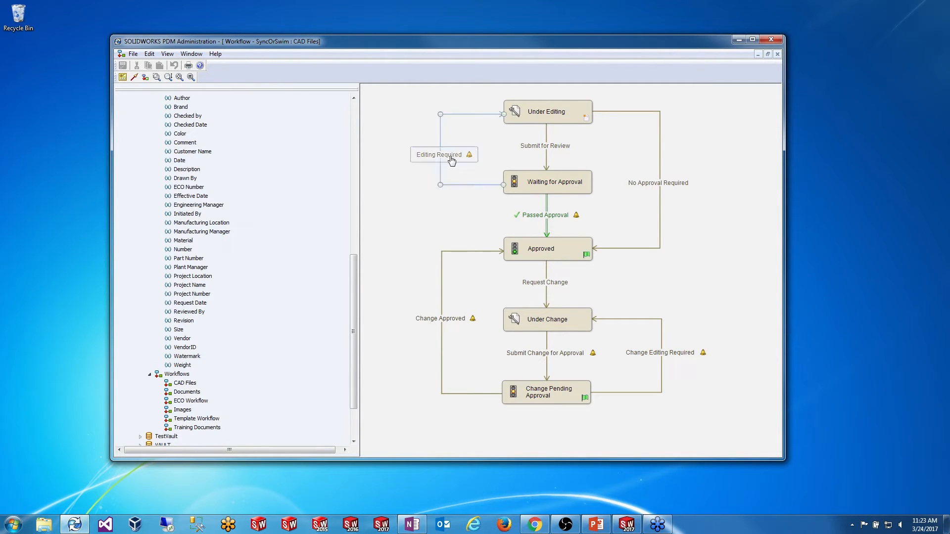
# Step: Add a Set Variable action on Watermark to the Editing Required transition
pyautogui.doubleClick(445, 157)
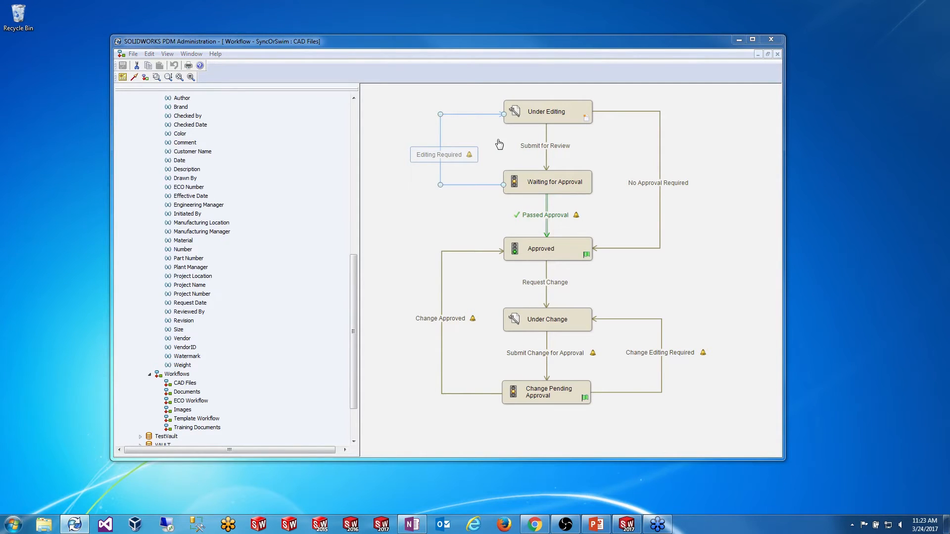
pyautogui.moveTo(511, 163); pyautogui.dragTo(484, 132)
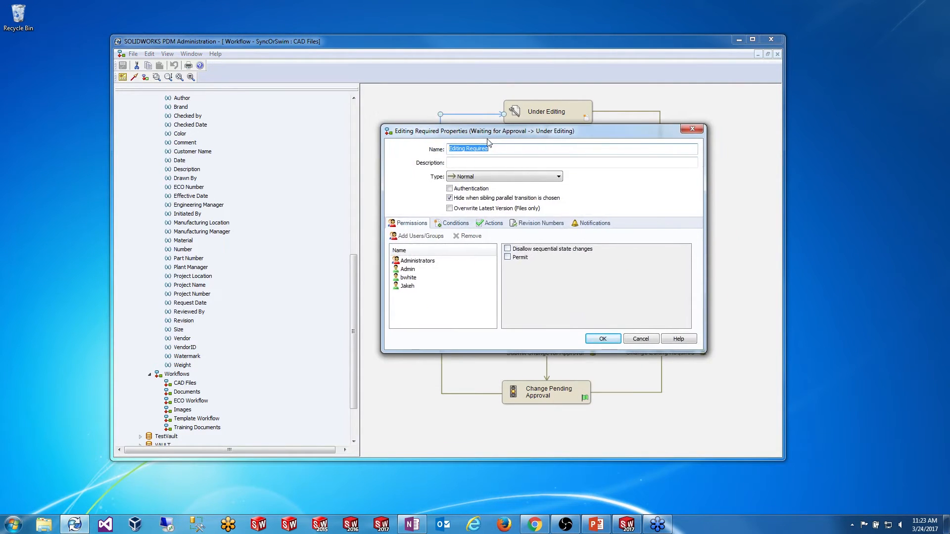
pyautogui.click(496, 224)
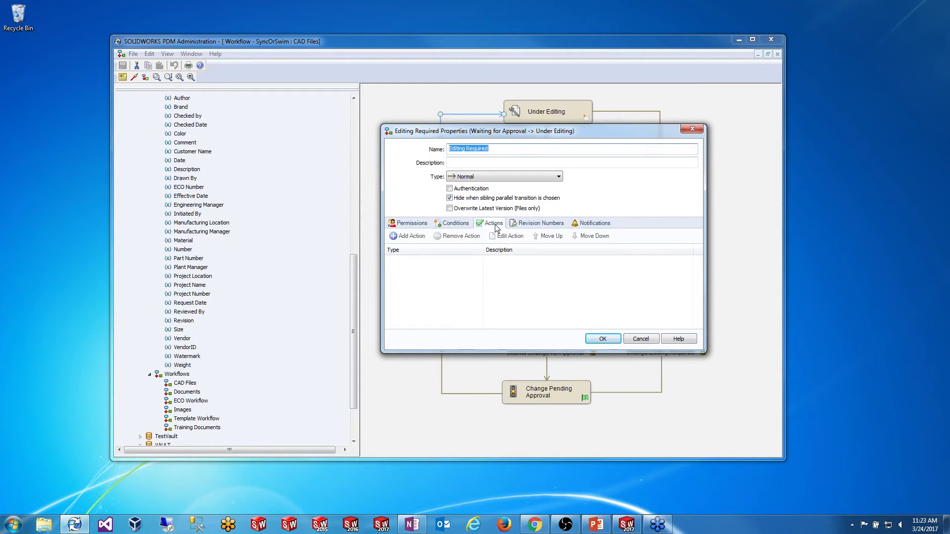
pyautogui.click(406, 236)
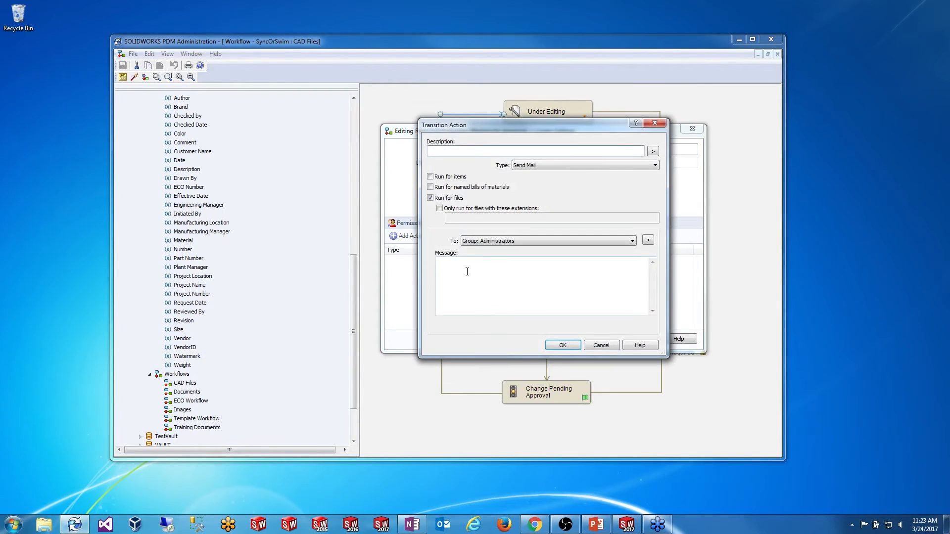
pyautogui.click(559, 167)
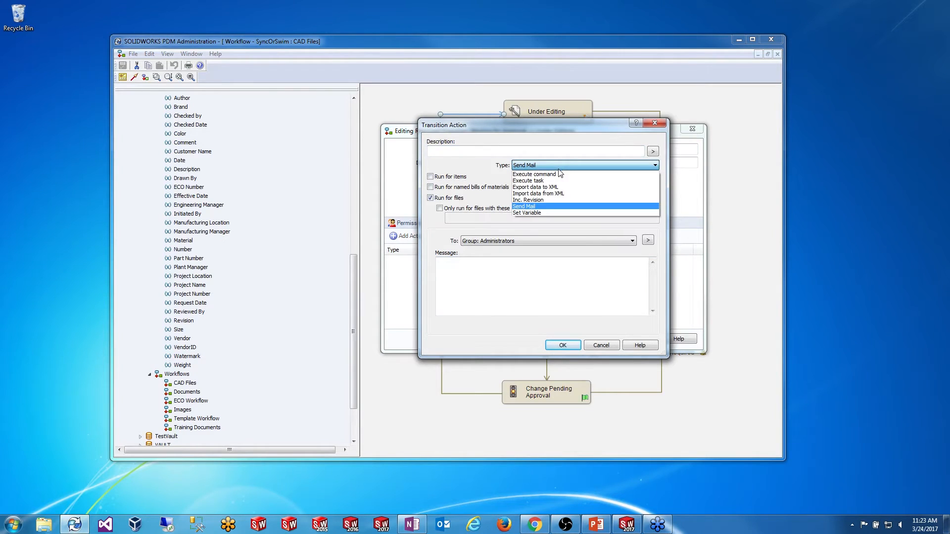
pyautogui.click(540, 213)
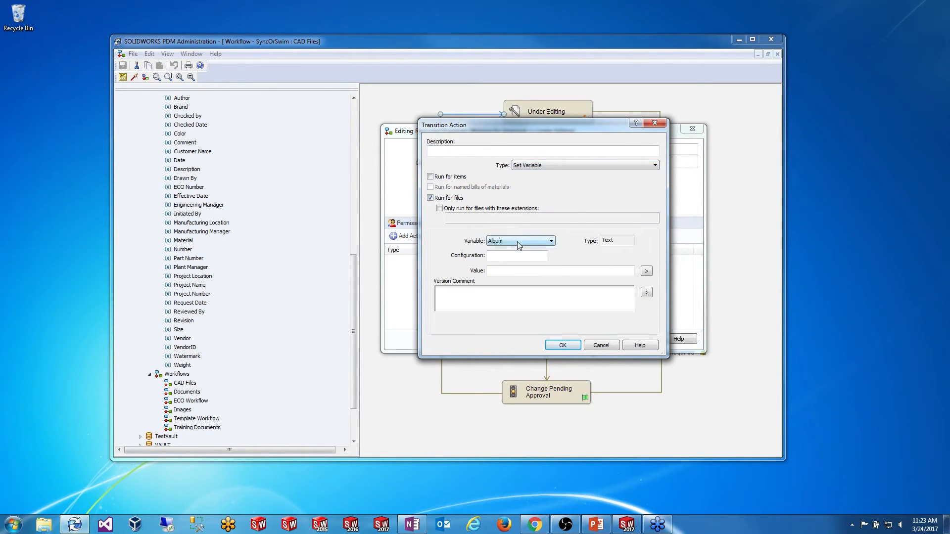
pyautogui.click(551, 241)
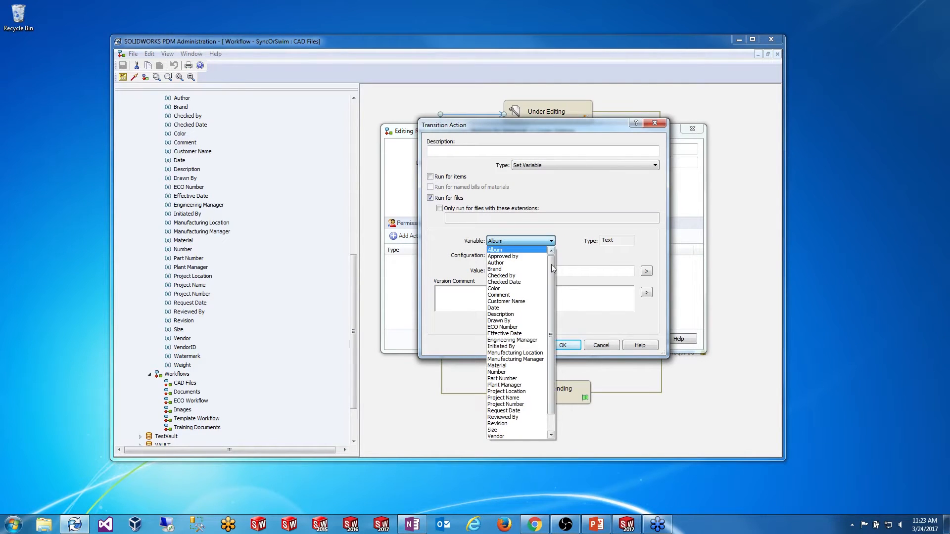
pyautogui.moveTo(551, 264); pyautogui.dragTo(554, 317)
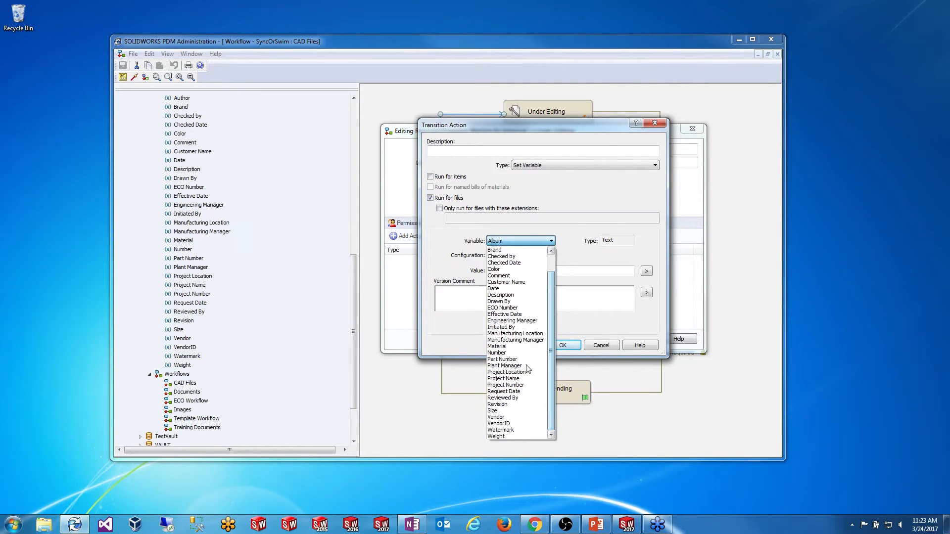
pyautogui.click(522, 430)
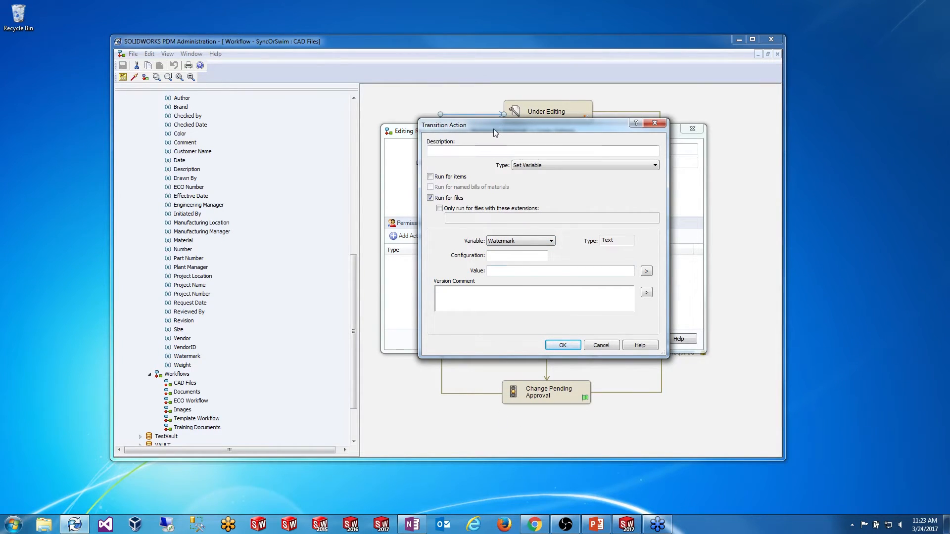
# Step: Set the action's value to 'For Reference Only' and description to 'Add watermark', confirming both dialogs
pyautogui.click(504, 269)
pyautogui.write('For Reference Only')
pyautogui.click(468, 152)
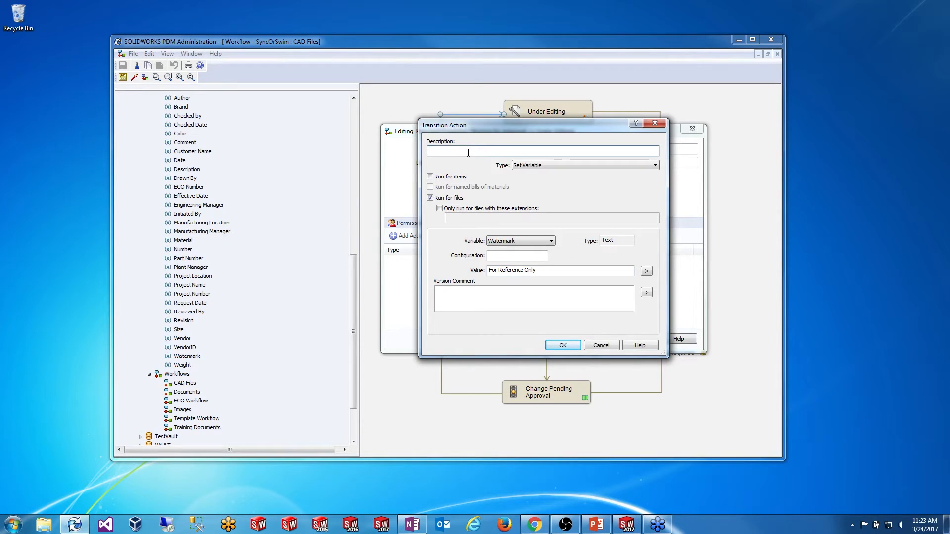
pyautogui.write('Add watermark')
pyautogui.click(562, 345)
pyautogui.click(599, 341)
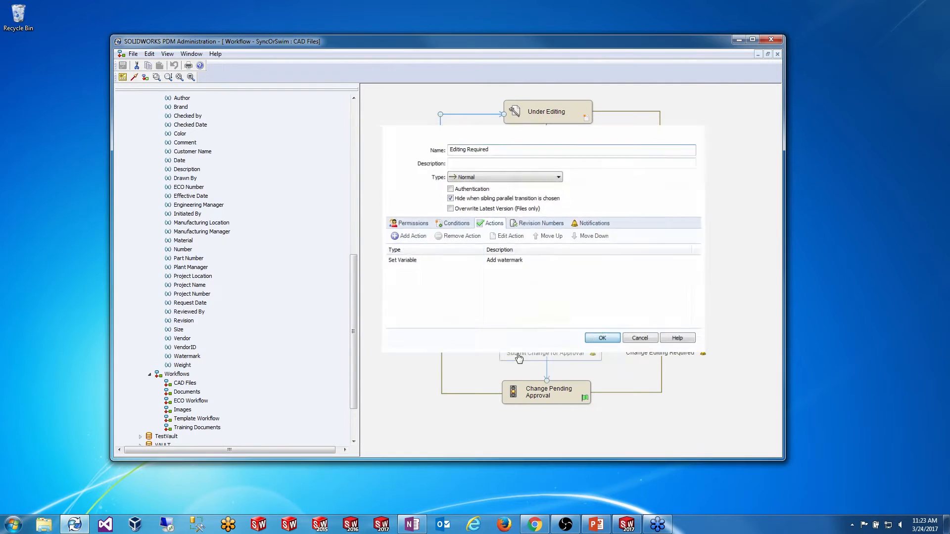
pyautogui.click(712, 230)
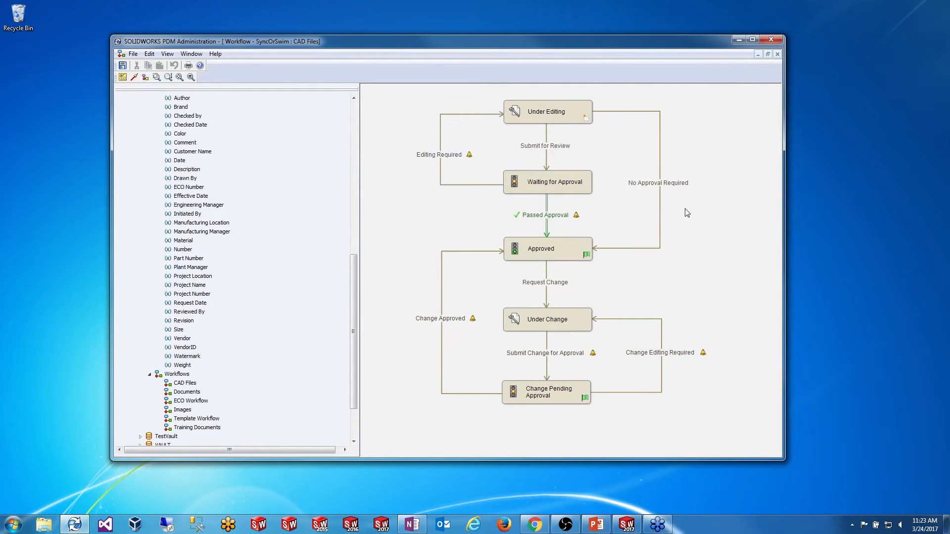
pyautogui.click(659, 188)
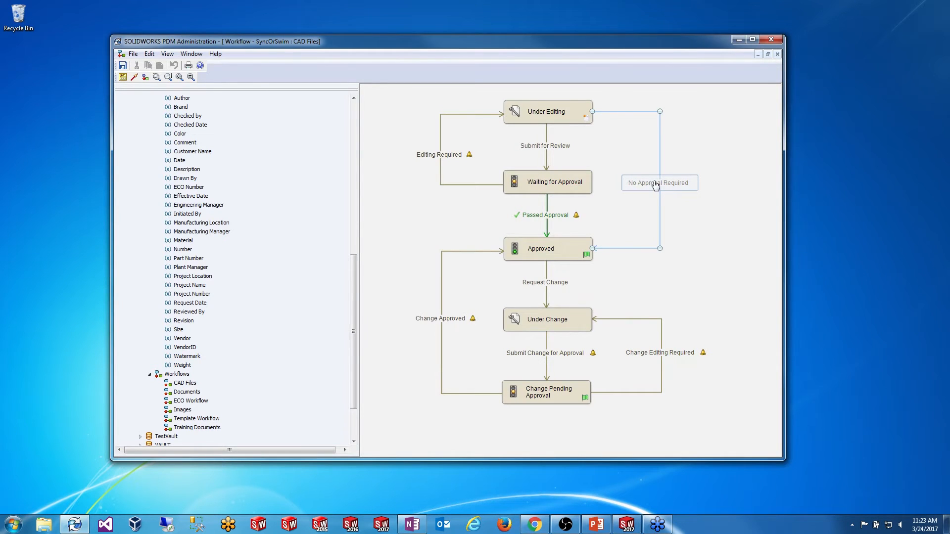
# Step: Add a Set Variable action on Watermark to the No Approval Required transition
pyautogui.doubleClick(655, 184)
pyautogui.click(518, 256)
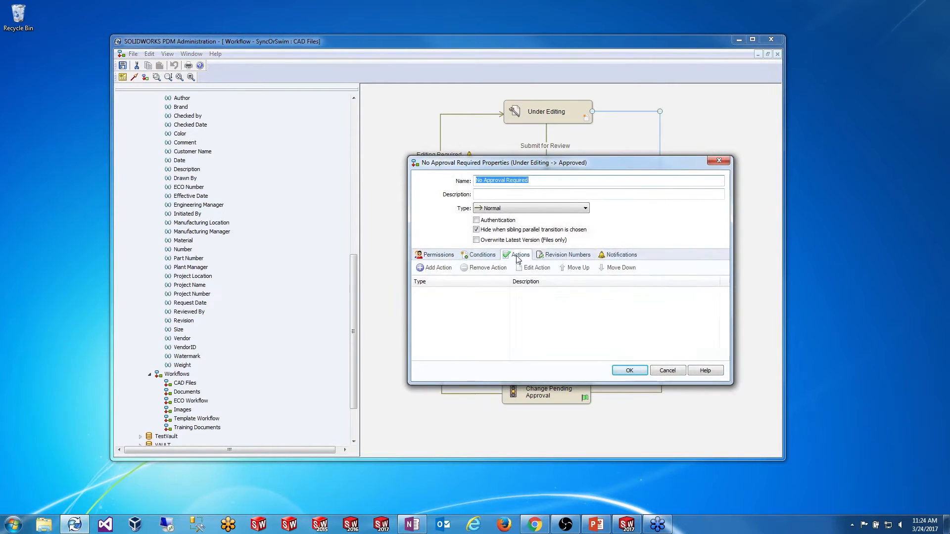
pyautogui.click(433, 268)
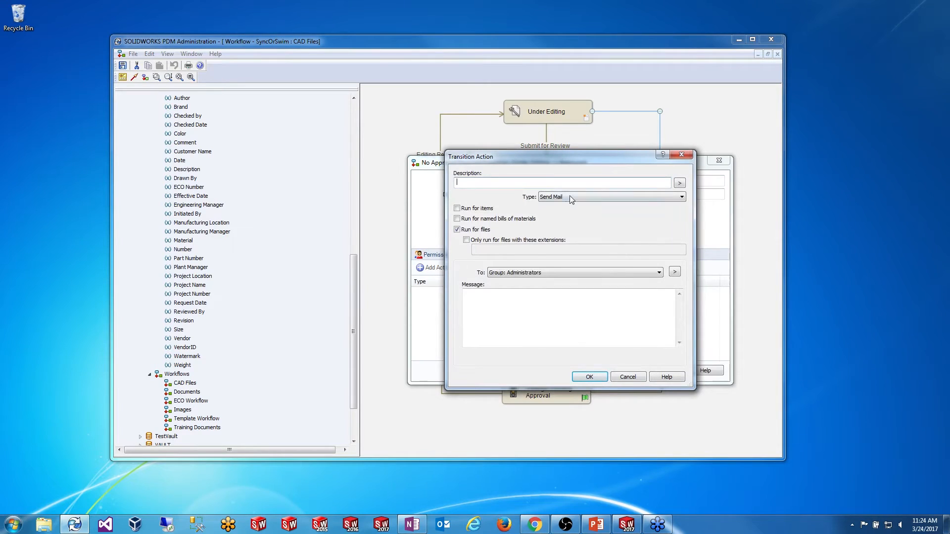
pyautogui.click(569, 196)
pyautogui.click(570, 244)
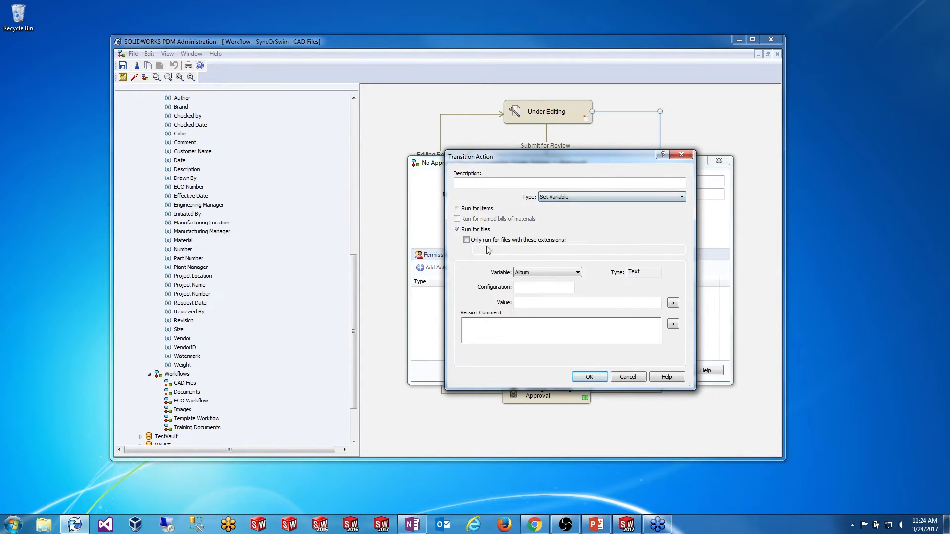
pyautogui.click(501, 183)
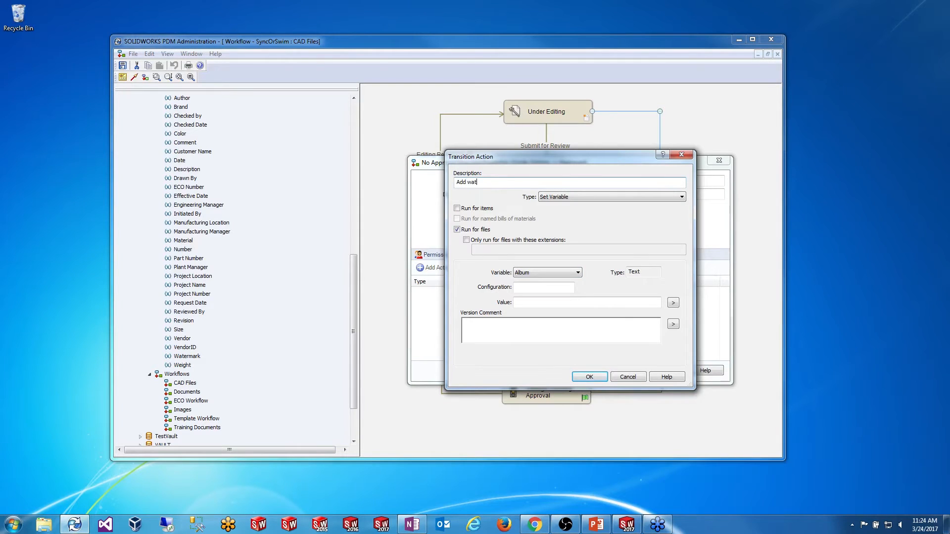
pyautogui.click(577, 273)
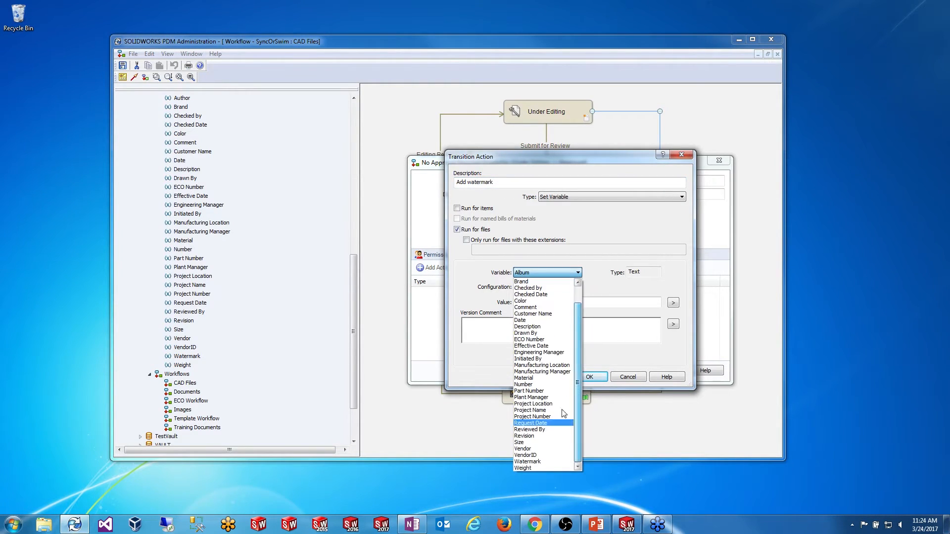
pyautogui.click(539, 462)
# Step: Confirm the watermark action and transition properties, then save the CAD Files workflow
pyautogui.click(673, 303)
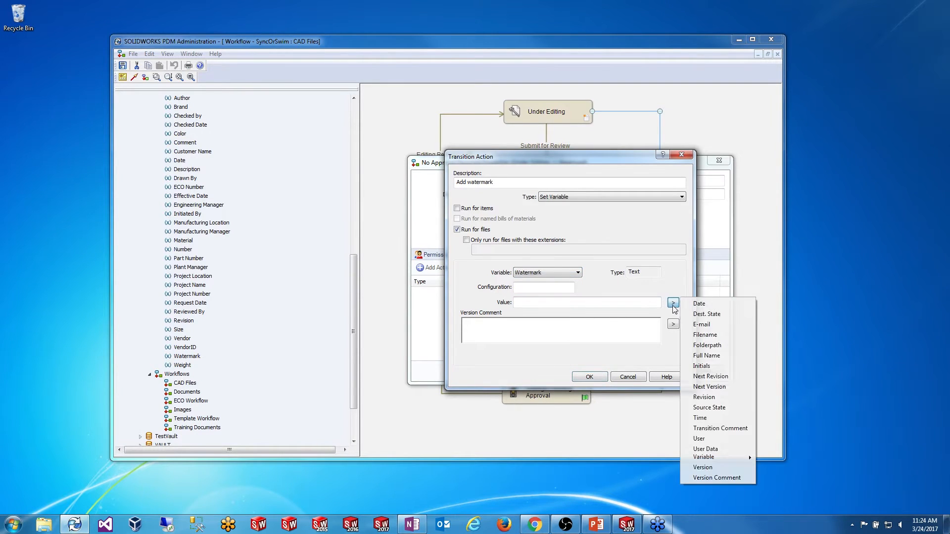
pyautogui.click(613, 302)
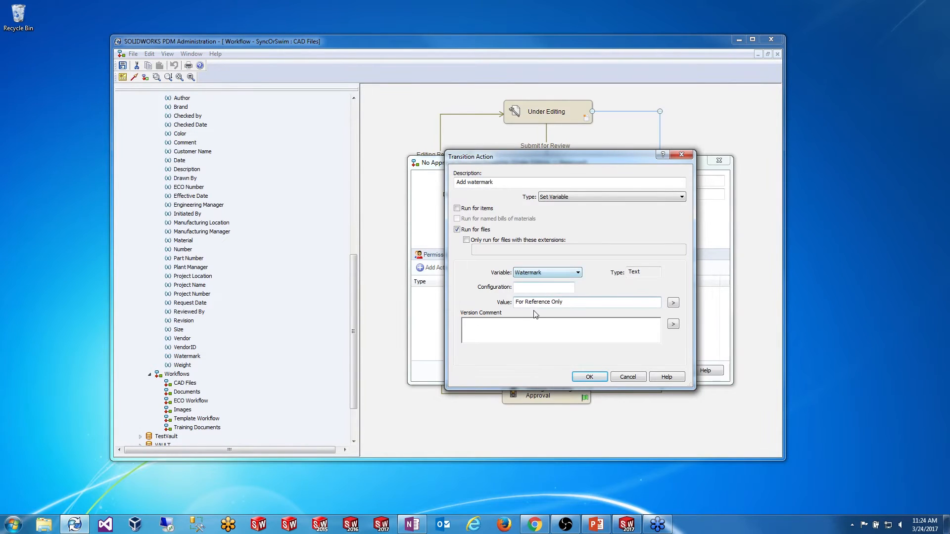
pyautogui.click(569, 335)
pyautogui.click(589, 376)
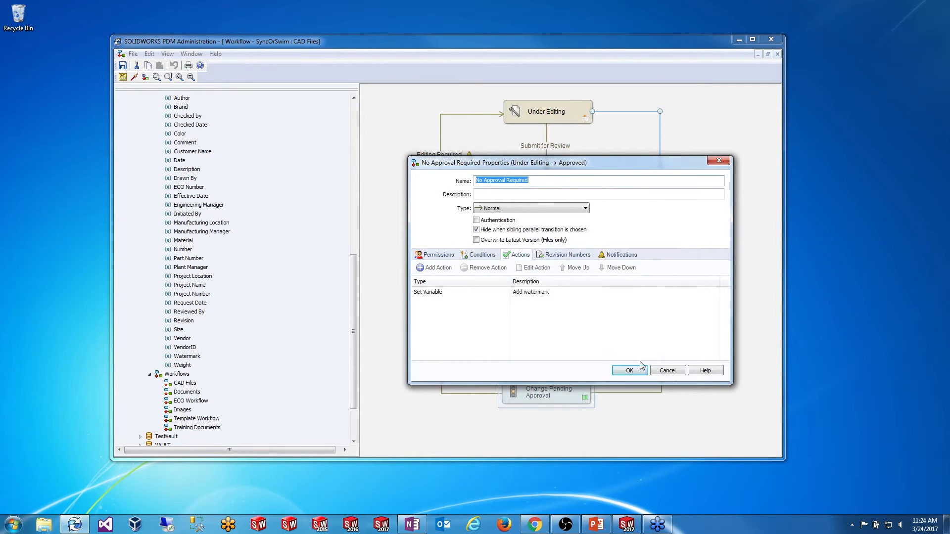
pyautogui.click(641, 367)
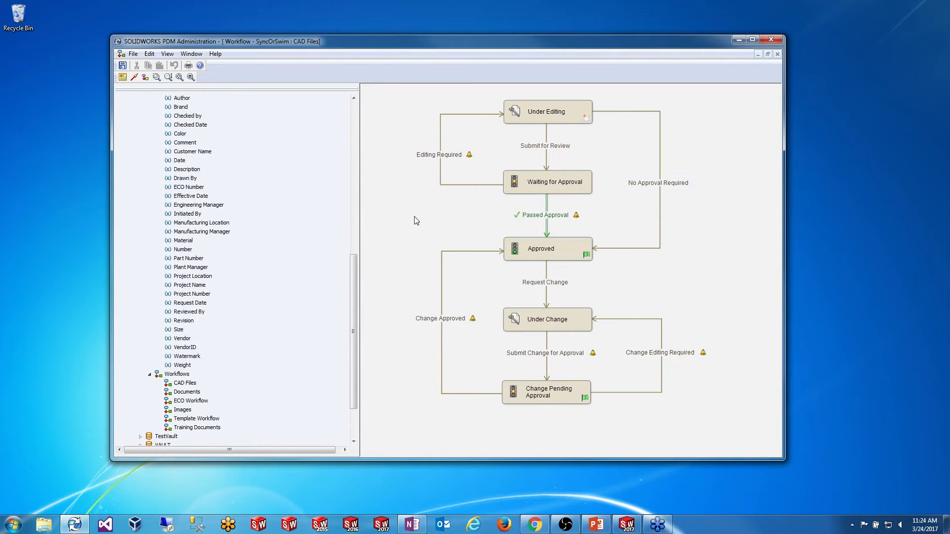
pyautogui.click(123, 65)
pyautogui.moveTo(543, 44); pyautogui.dragTo(553, 71)
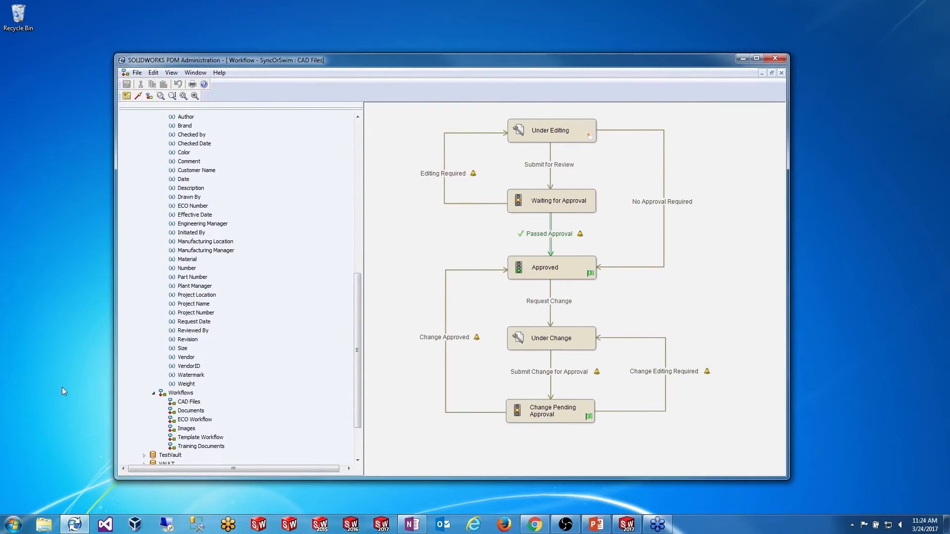
# Step: Open the SyncOrSwim vault and select WatermarkExample.SLDDRW
pyautogui.click(45, 524)
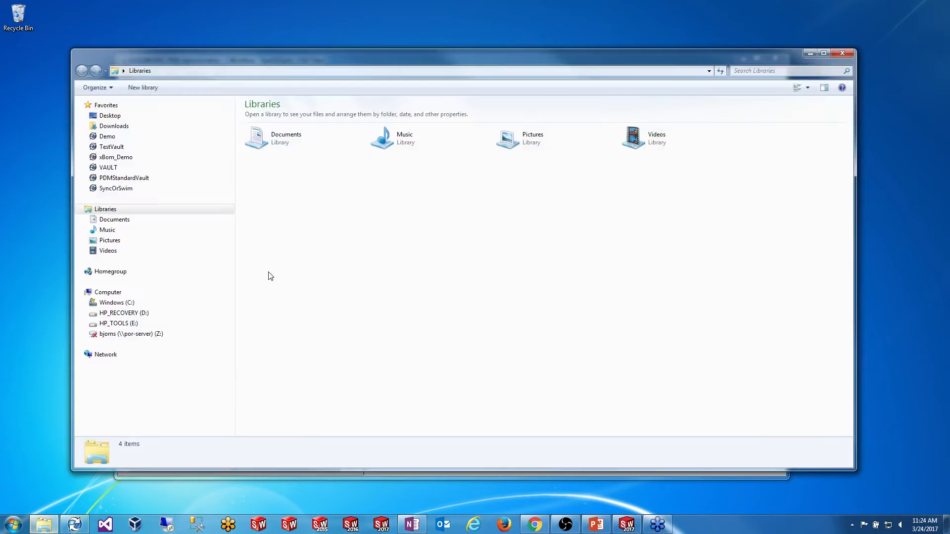
pyautogui.click(116, 188)
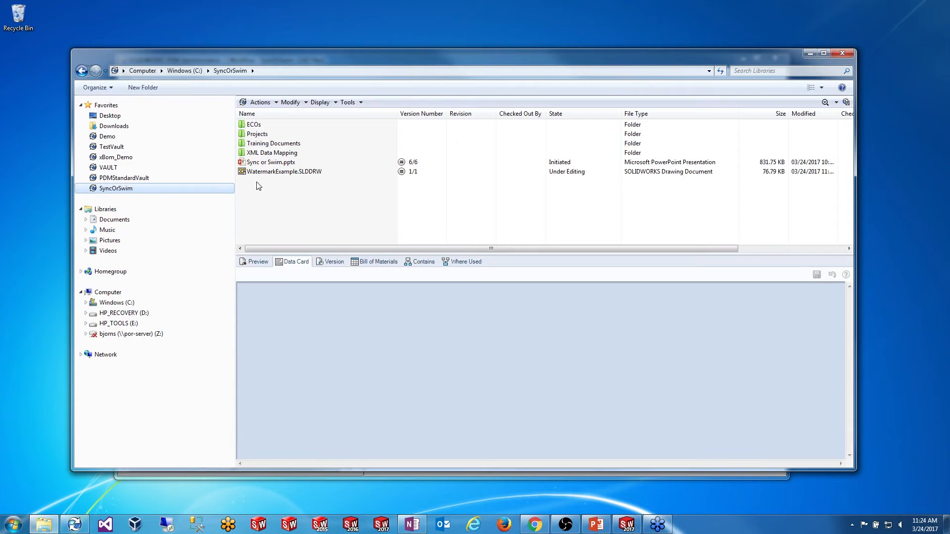
pyautogui.click(268, 173)
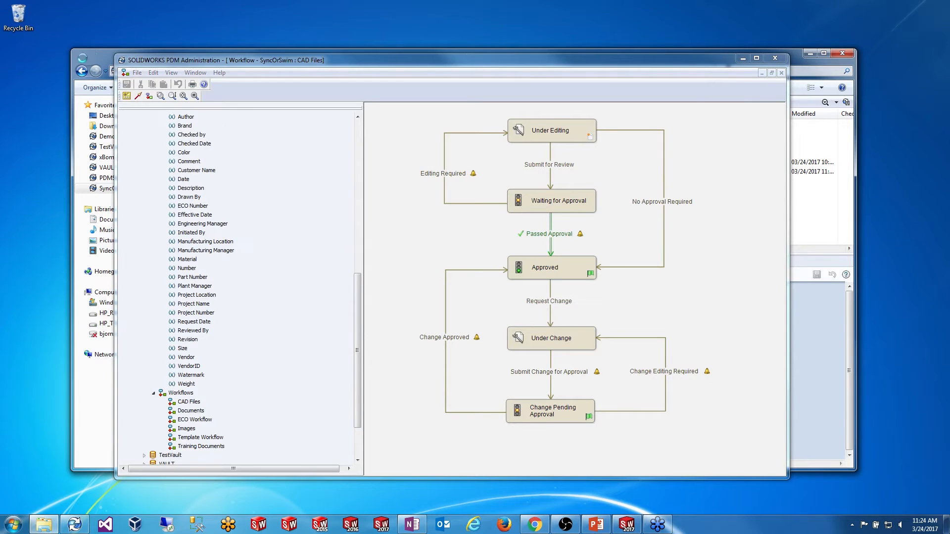
pyautogui.click(92, 55)
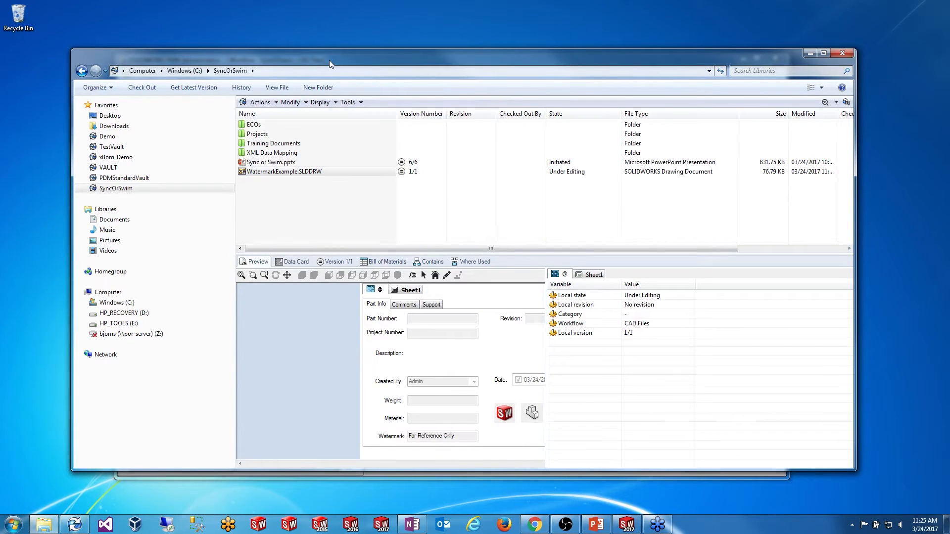
pyautogui.moveTo(326, 60); pyautogui.dragTo(324, 32)
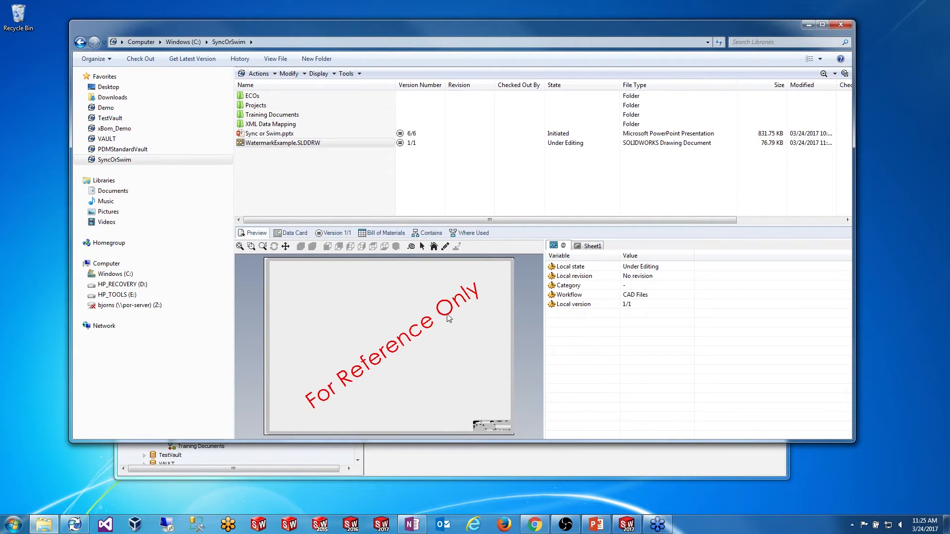
# Step: Change the drawing's state via No Approval Required so it becomes Approved
pyautogui.rightClick(283, 147)
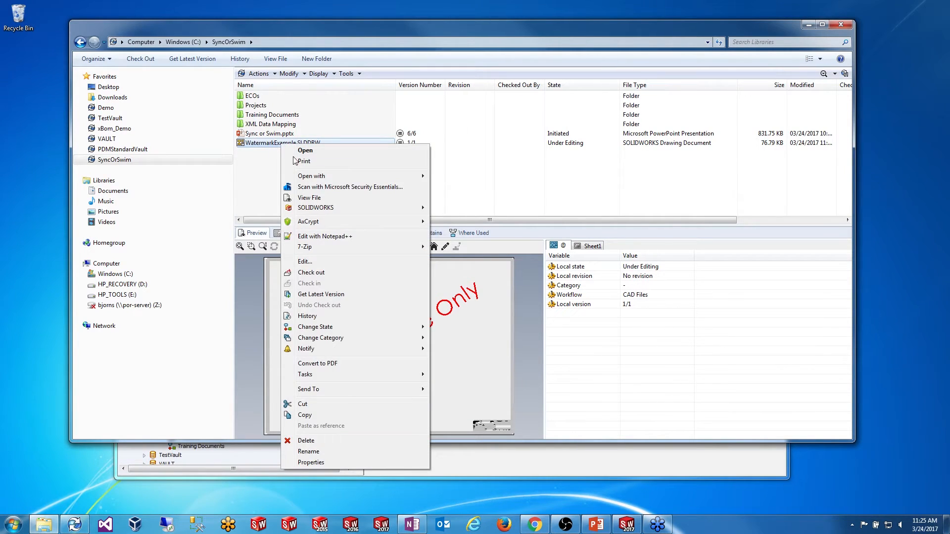
pyautogui.moveTo(366, 327)
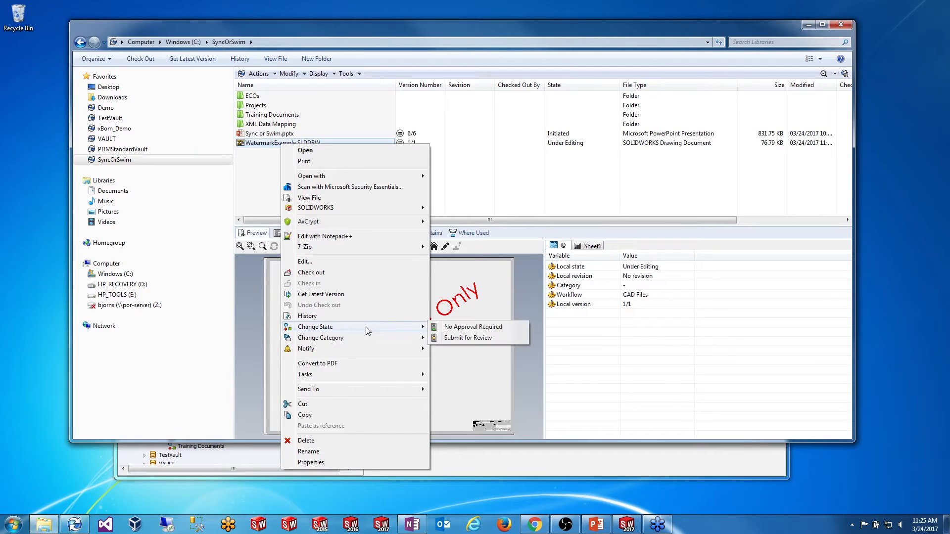
pyautogui.click(465, 327)
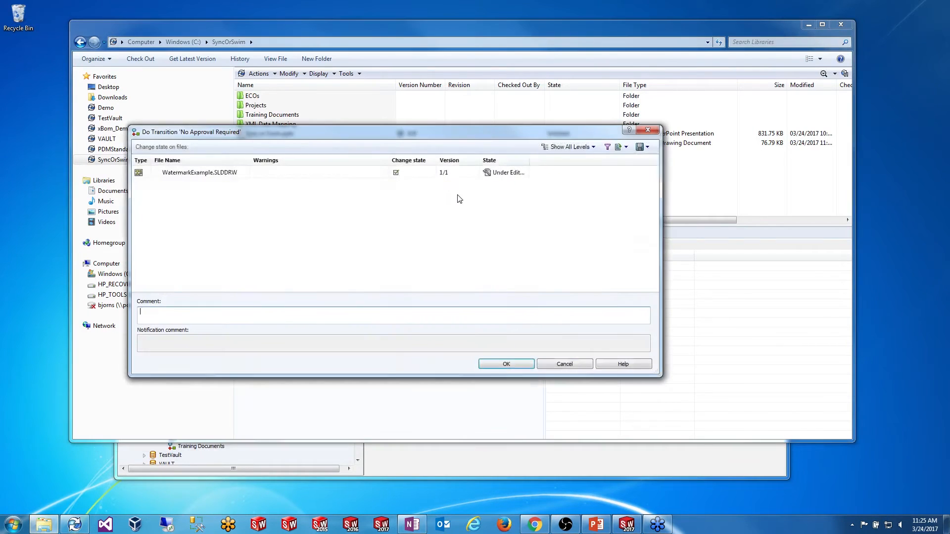
pyautogui.click(505, 356)
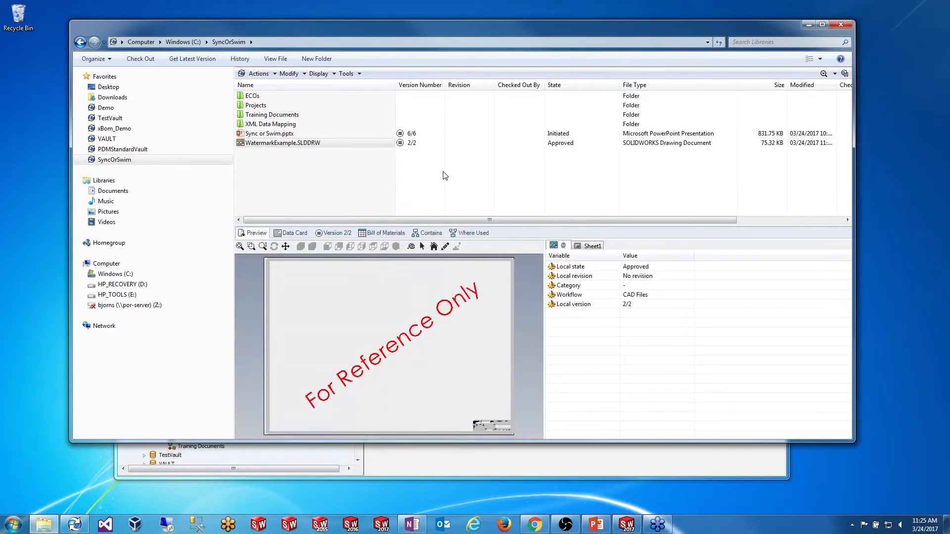
pyautogui.click(276, 143)
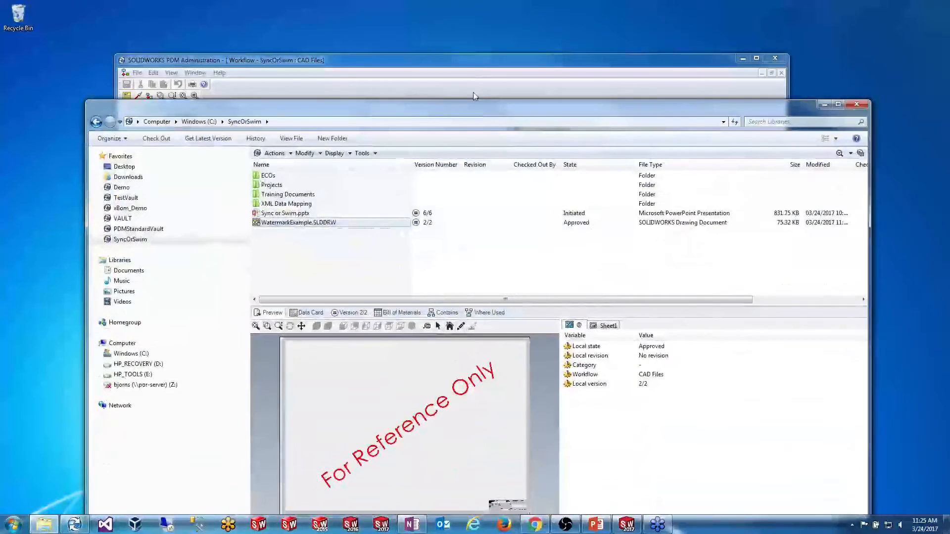
# Step: Clear the 'For Reference Only' value from No Approval Required's Add watermark action
pyautogui.click(472, 92)
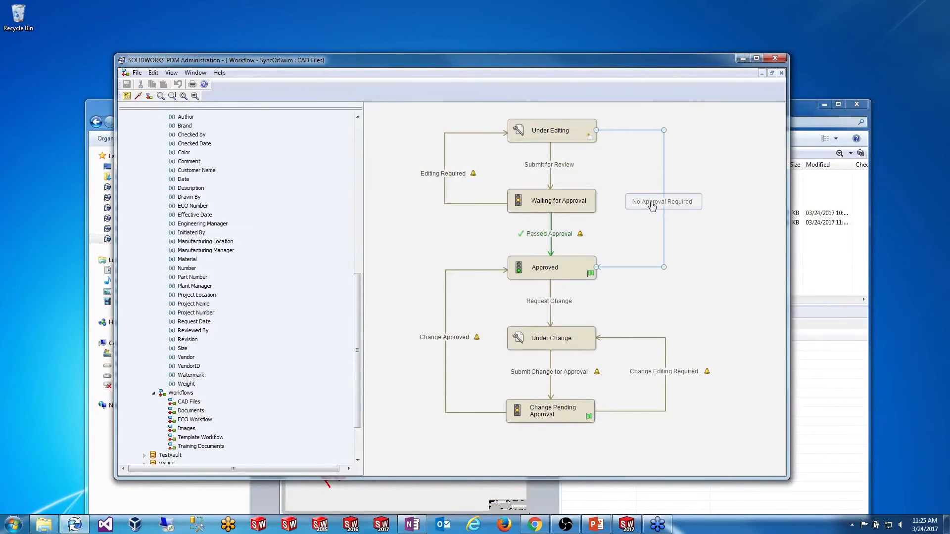
pyautogui.doubleClick(654, 204)
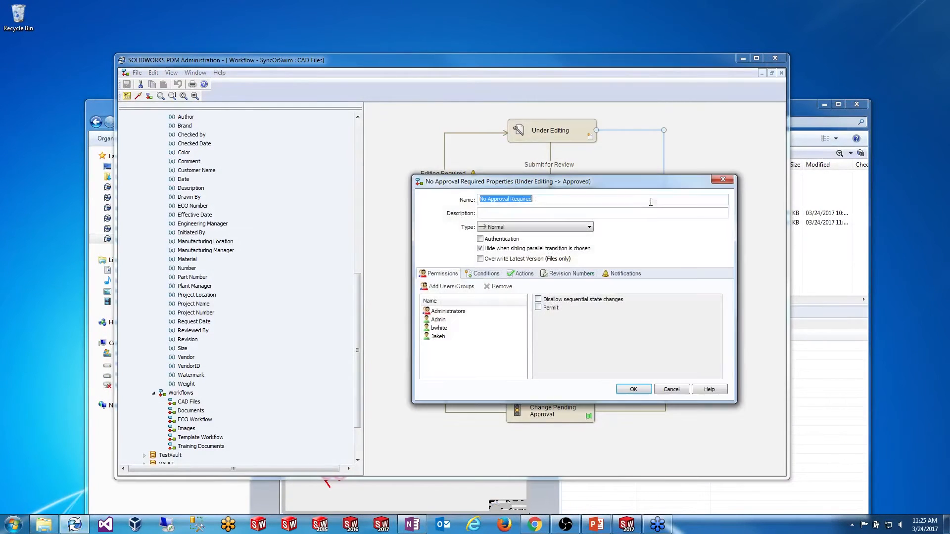
pyautogui.click(522, 274)
pyautogui.doubleClick(467, 311)
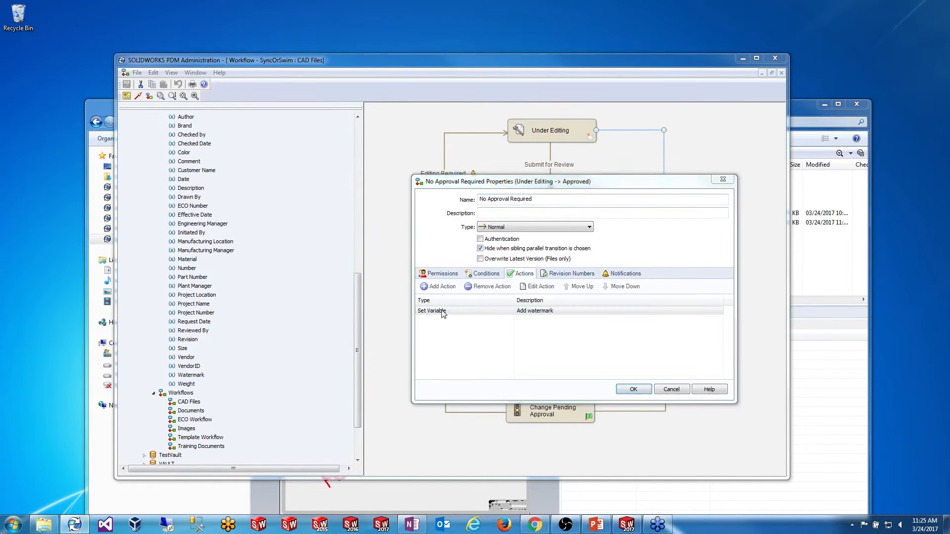
pyautogui.moveTo(559, 178); pyautogui.dragTo(476, 264)
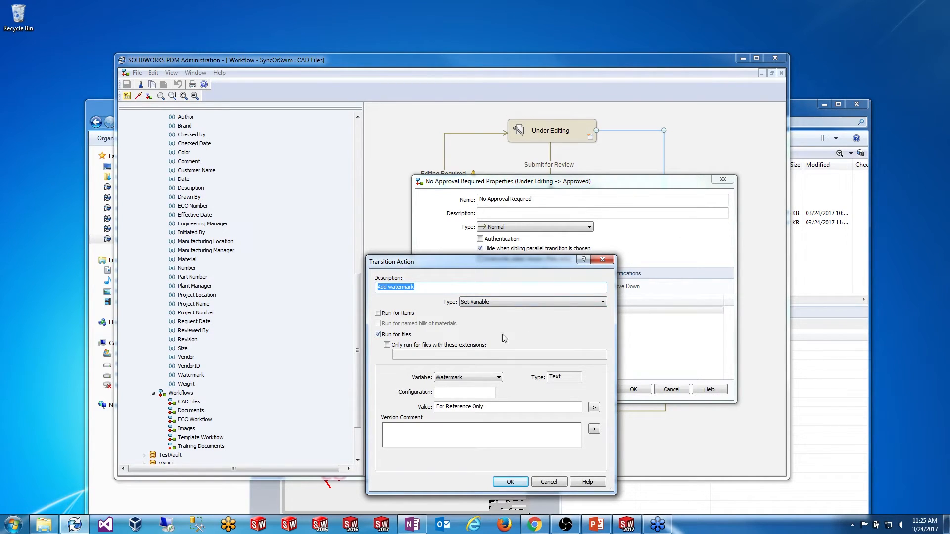
pyautogui.moveTo(487, 407); pyautogui.dragTo(435, 406)
pyautogui.press('Delete')
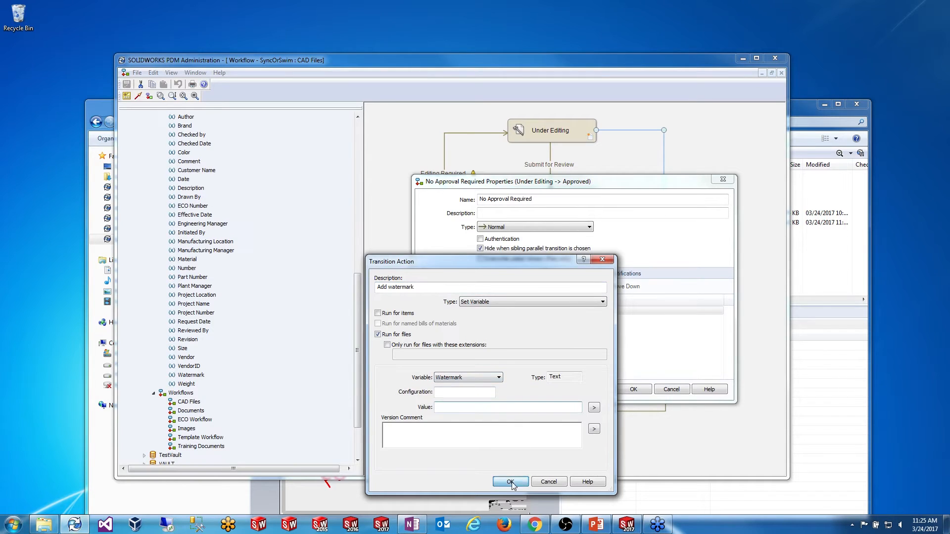
pyautogui.click(510, 482)
pyautogui.click(633, 389)
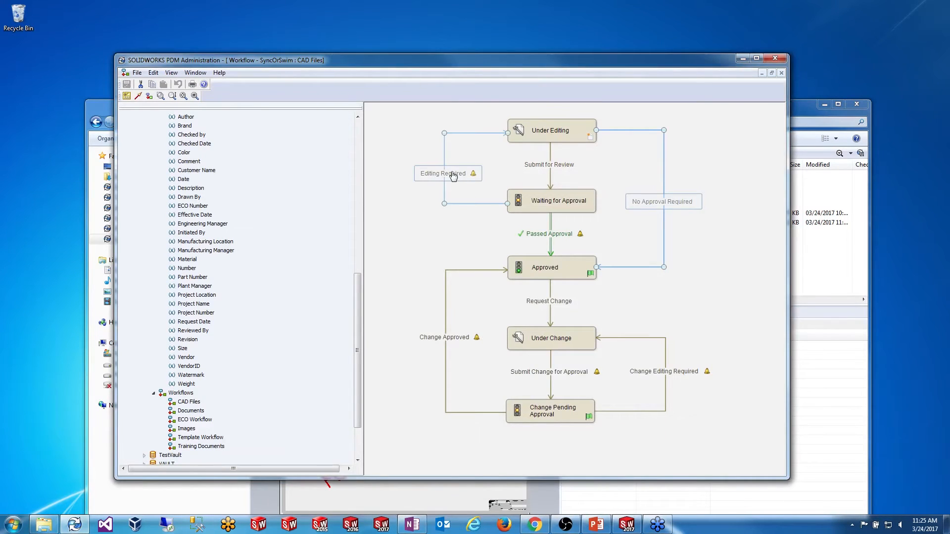
# Step: Check that Editing Required's Add watermark action still sets 'For Reference Only', then return to the vault folder
pyautogui.doubleClick(453, 176)
pyautogui.click(522, 274)
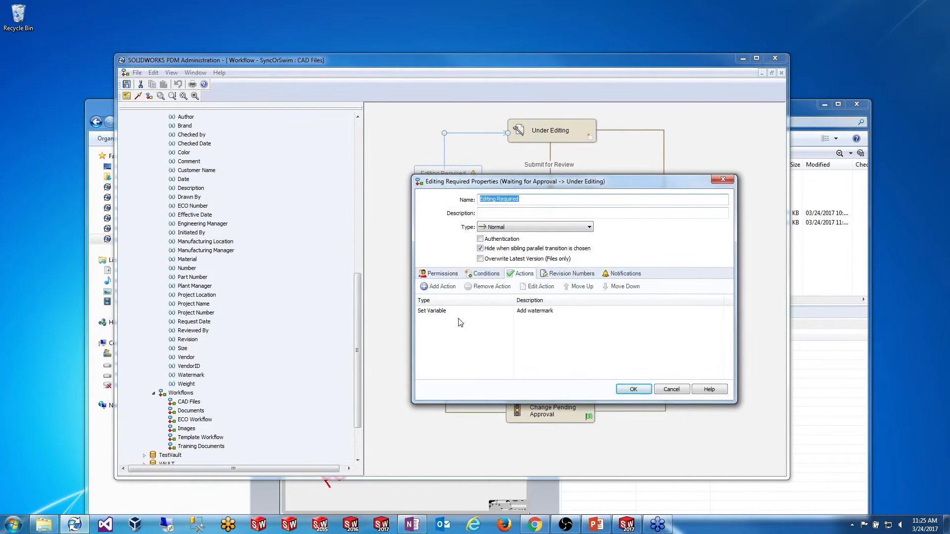
pyautogui.doubleClick(446, 311)
pyautogui.moveTo(519, 321); pyautogui.dragTo(580, 322)
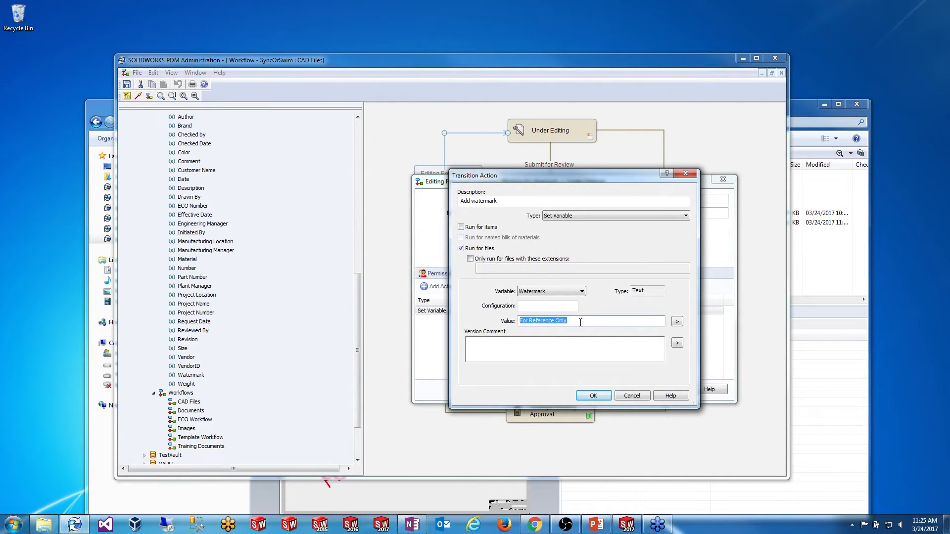
pyautogui.click(593, 396)
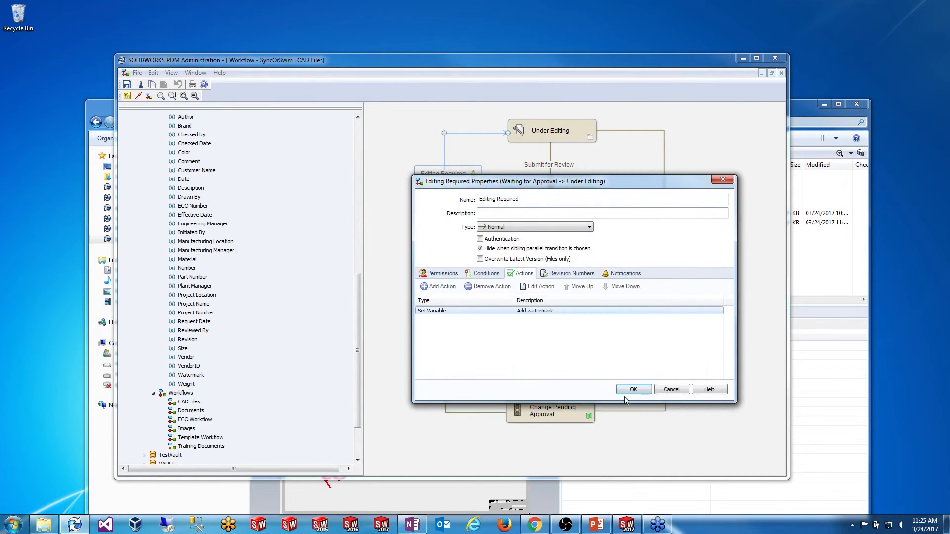
pyautogui.click(625, 392)
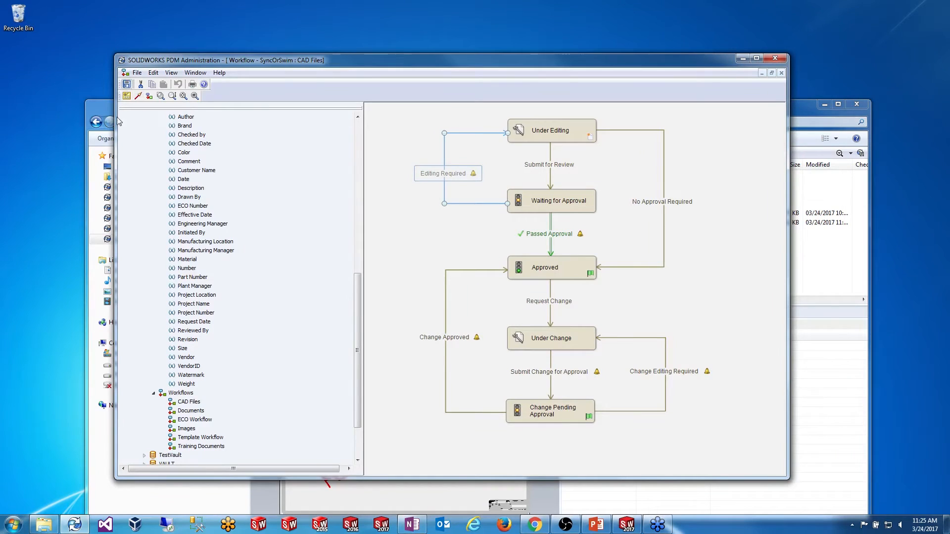
pyautogui.click(264, 223)
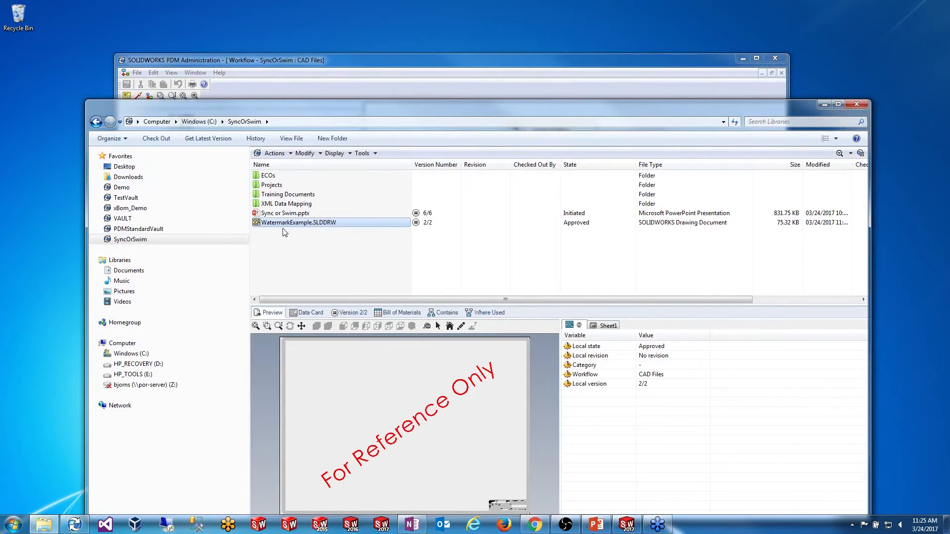
# Step: Roll WatermarkExample.SLDDRW back to its initial Under Editing version through History, deleting later versions
pyautogui.rightClick(285, 224)
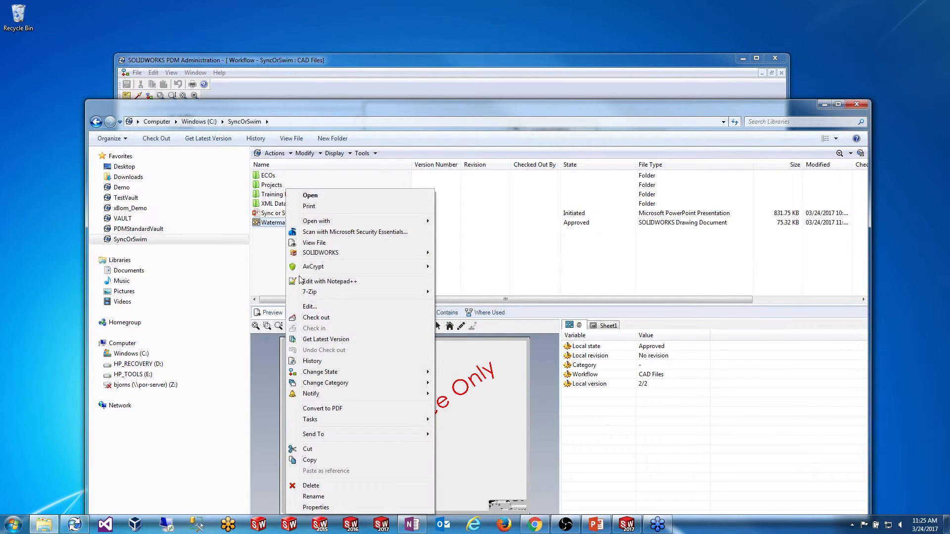
pyautogui.click(312, 360)
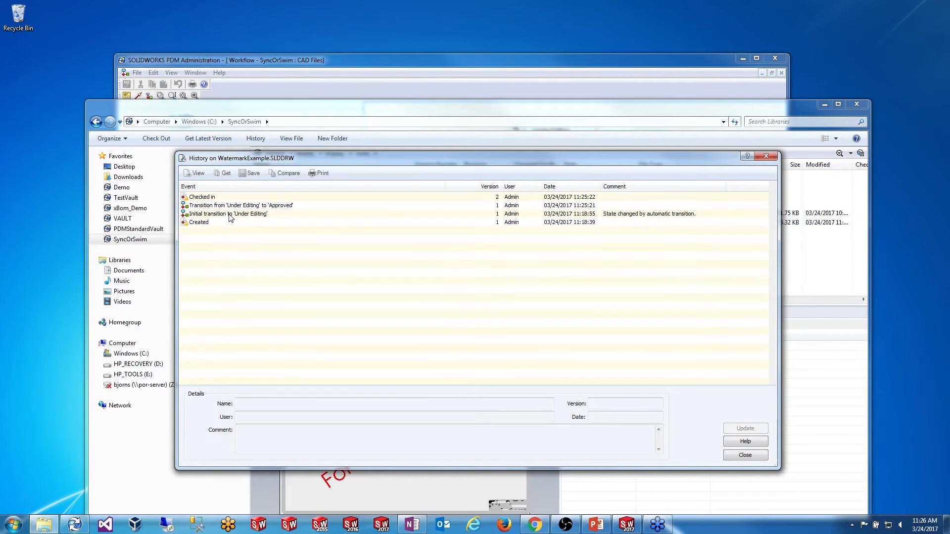
pyautogui.click(230, 216)
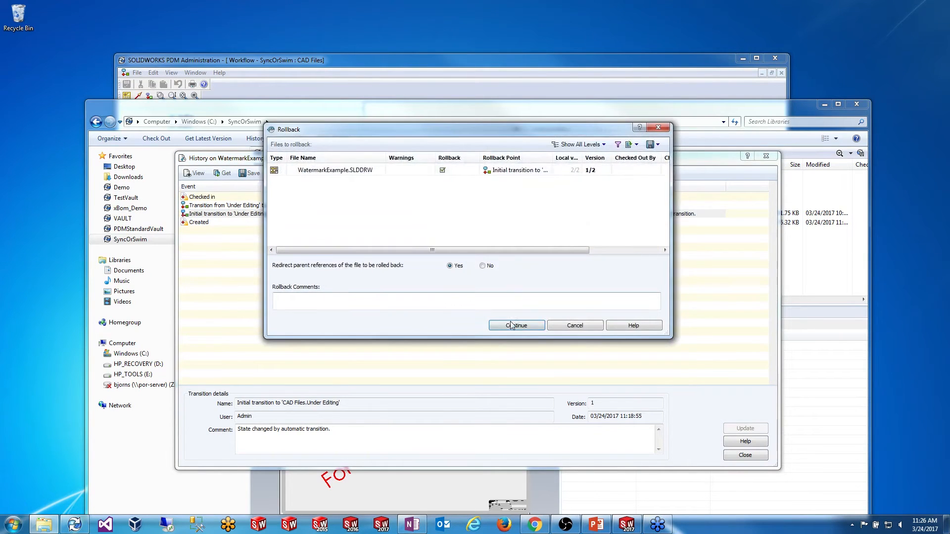
pyautogui.click(519, 321)
pyautogui.click(528, 346)
pyautogui.click(492, 283)
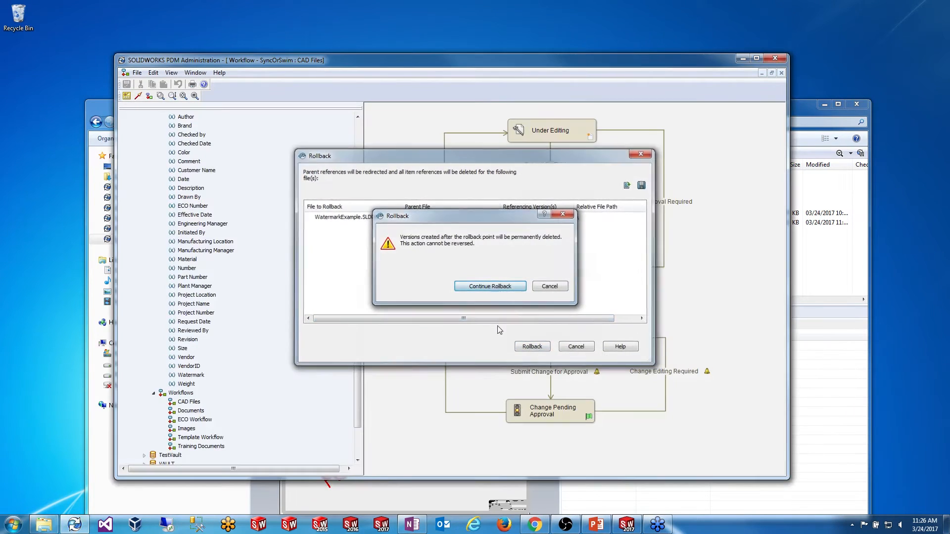
pyautogui.click(44, 525)
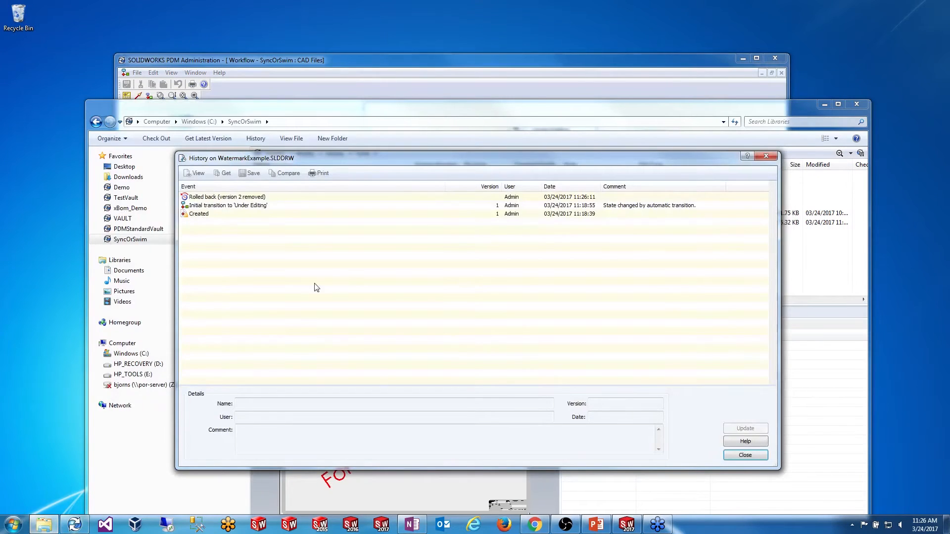
pyautogui.click(740, 454)
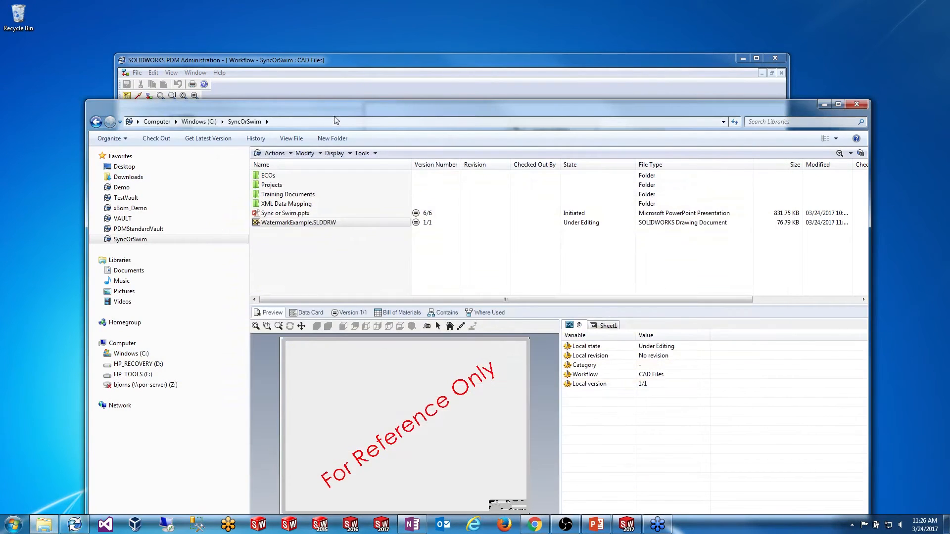
pyautogui.moveTo(337, 105); pyautogui.dragTo(324, 39)
# Step: Change the drawing's state via No Approval Required to Approved at version 2/2
pyautogui.rightClick(302, 157)
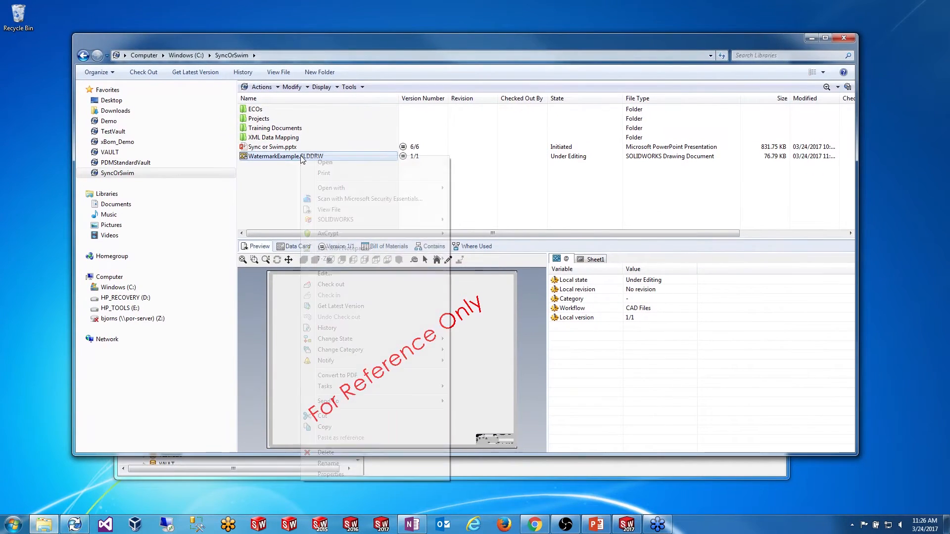
pyautogui.moveTo(395, 342)
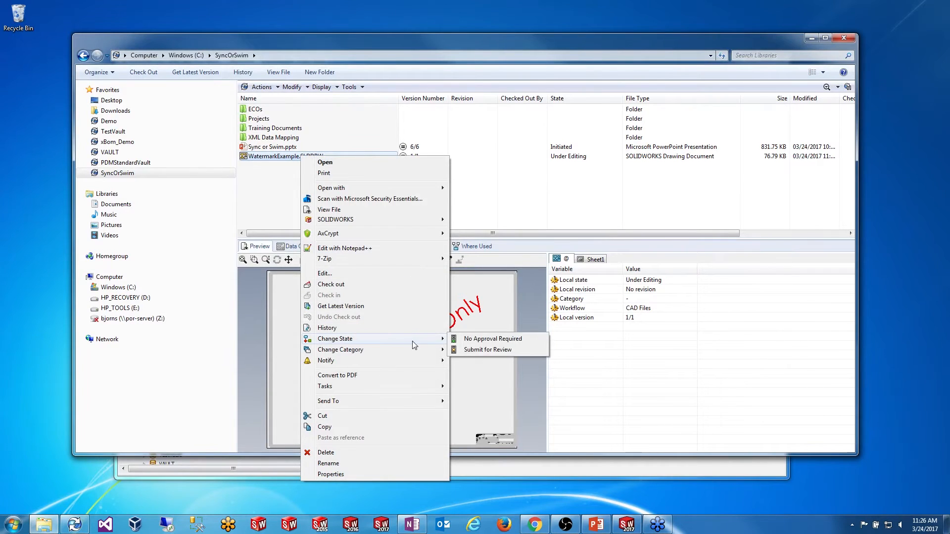
pyautogui.click(478, 340)
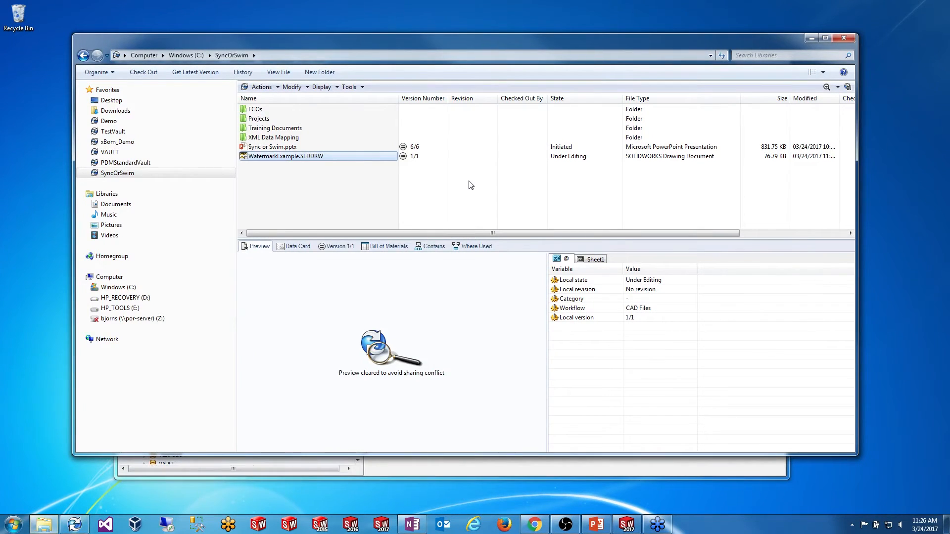
pyautogui.click(512, 364)
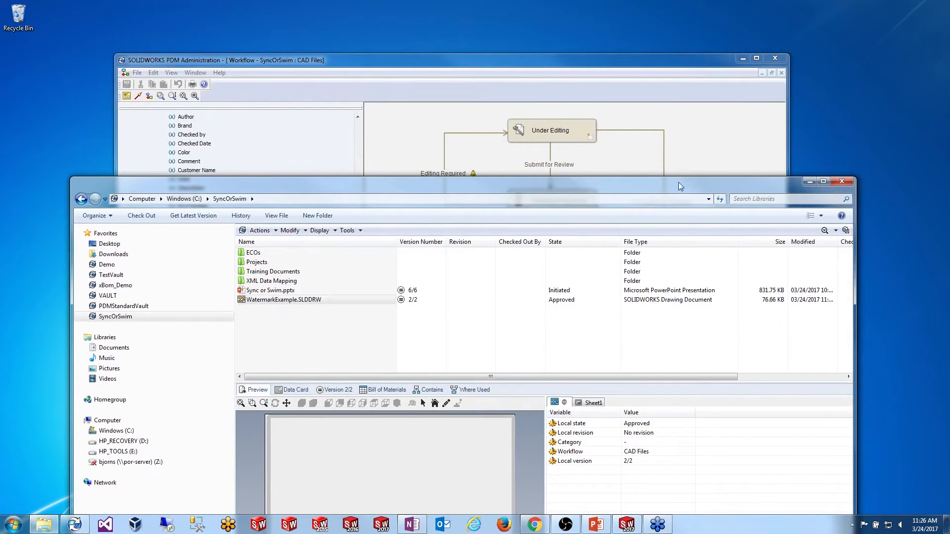
pyautogui.moveTo(678, 183); pyautogui.dragTo(687, 37)
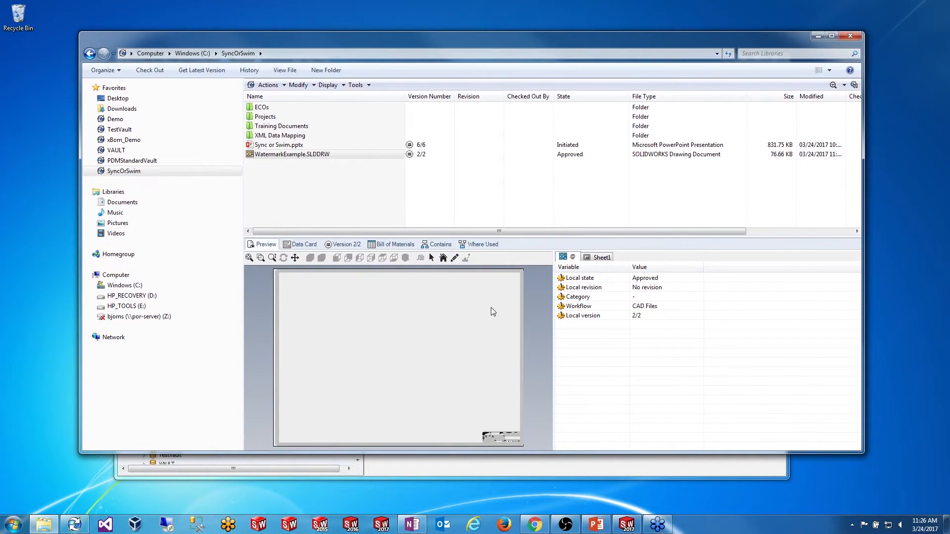
# Step: Launch SOLIDWORKS 2017 from the taskbar and position its window
pyautogui.click(627, 525)
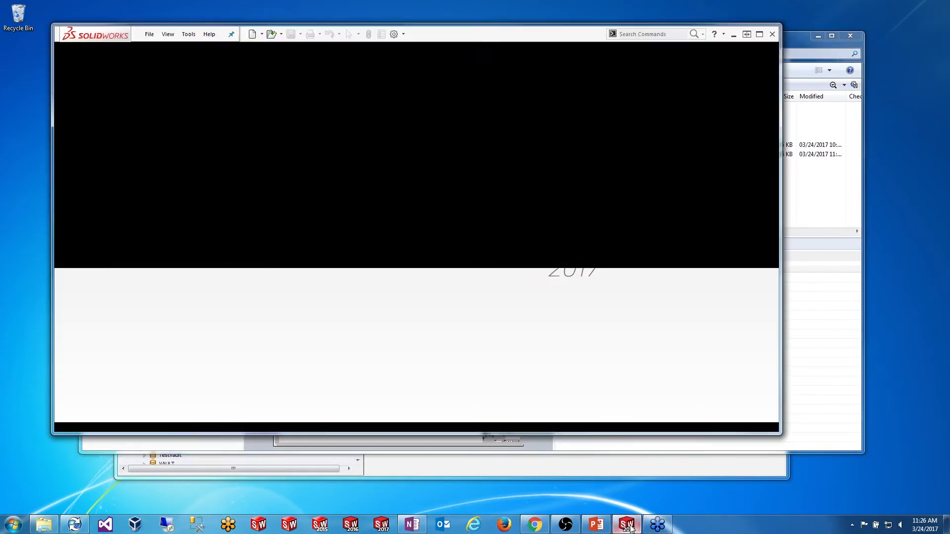
pyautogui.moveTo(452, 34); pyautogui.dragTo(478, 100)
pyautogui.click(172, 101)
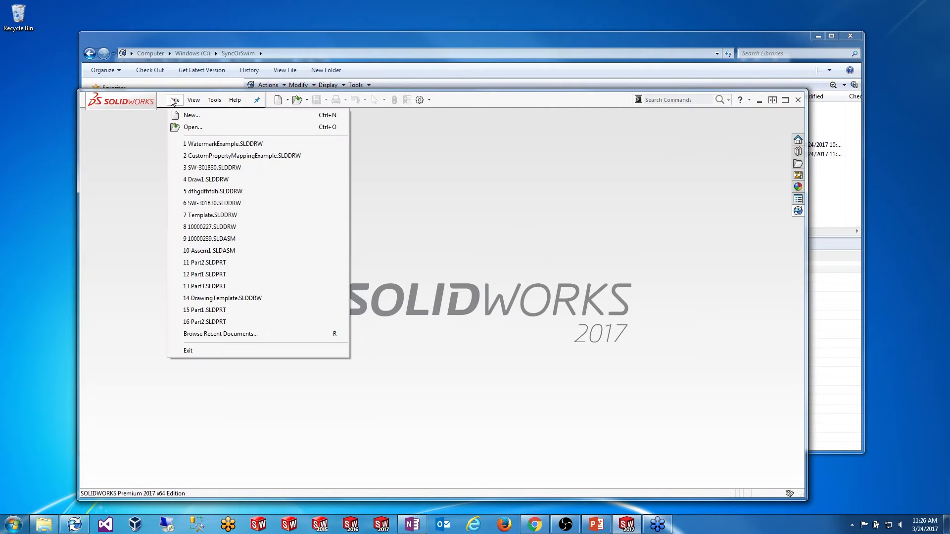
# Step: Check out WatermarkExample.SLDDRW from the vault folder
pyautogui.click(310, 39)
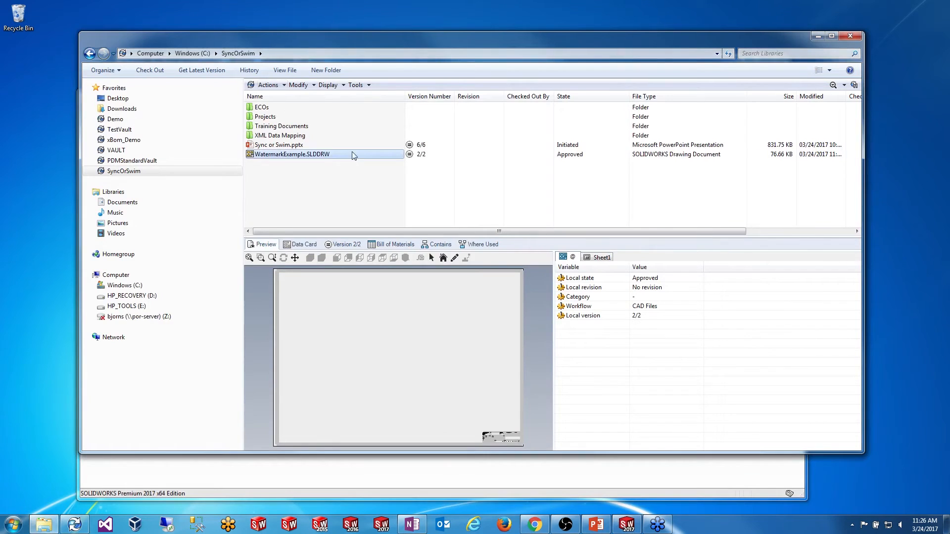
pyautogui.rightClick(325, 156)
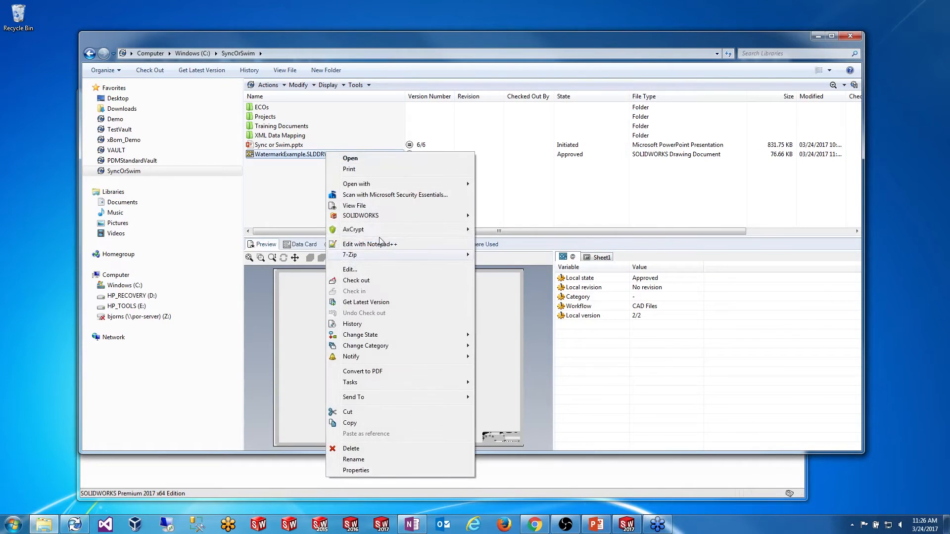
pyautogui.click(378, 291)
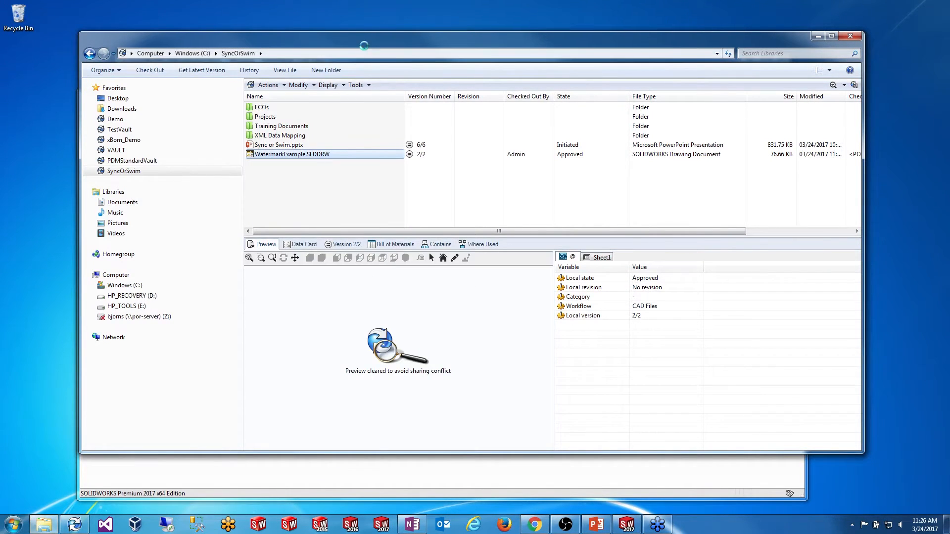
# Step: Open WatermarkExample.SLDDRW in SOLIDWORKS from the recent documents list
pyautogui.moveTo(363, 40); pyautogui.dragTo(350, 107)
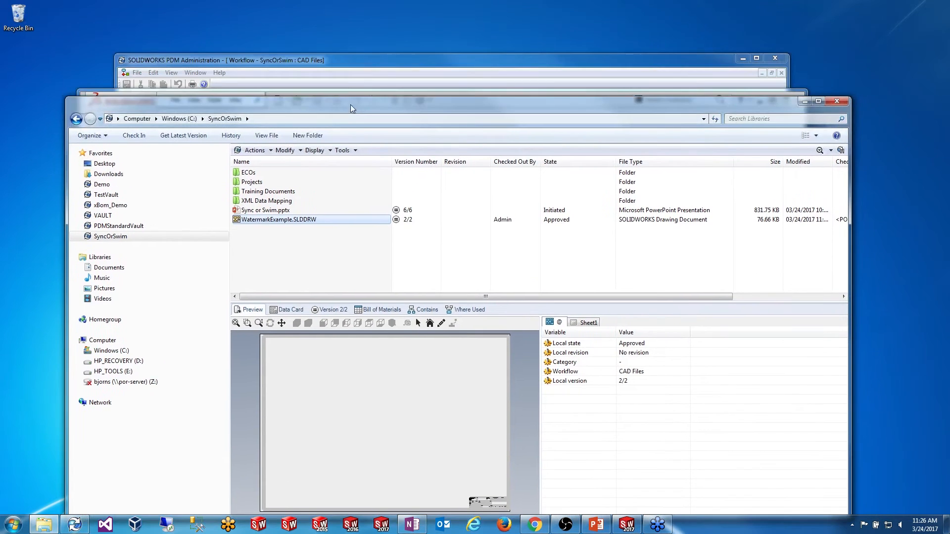
pyautogui.click(343, 64)
pyautogui.moveTo(342, 62); pyautogui.dragTo(405, 72)
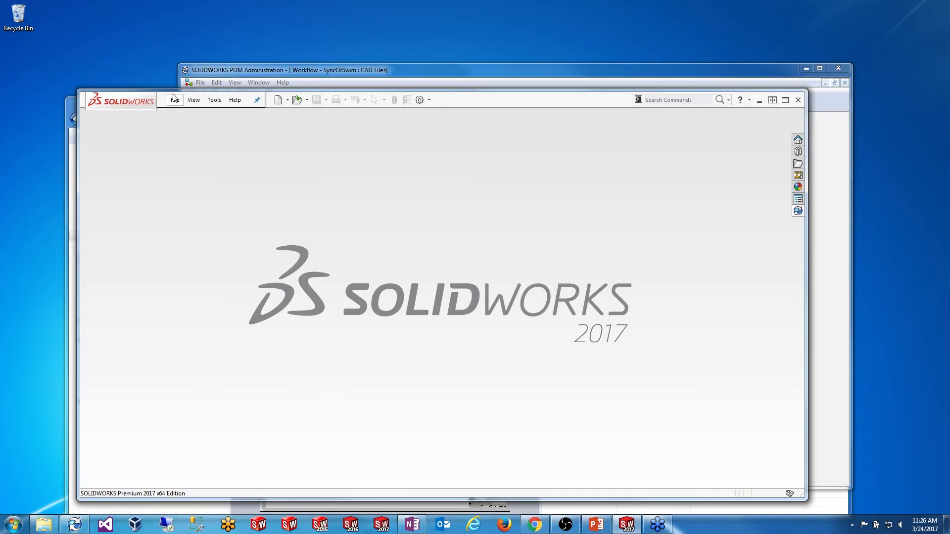
pyautogui.click(175, 100)
pyautogui.click(208, 144)
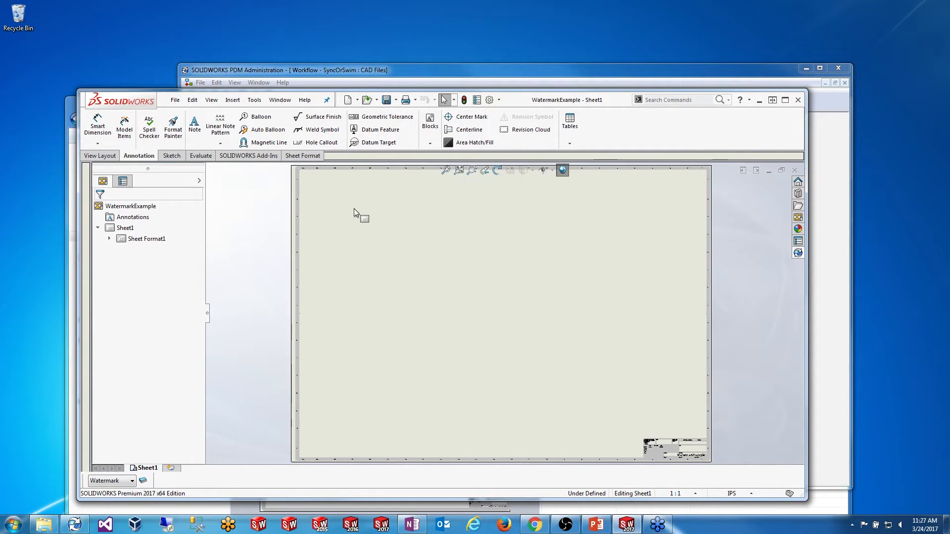
# Step: Scroll the PDM Administration tree to Cards > File Cards, then return to the drawing
pyautogui.click(355, 72)
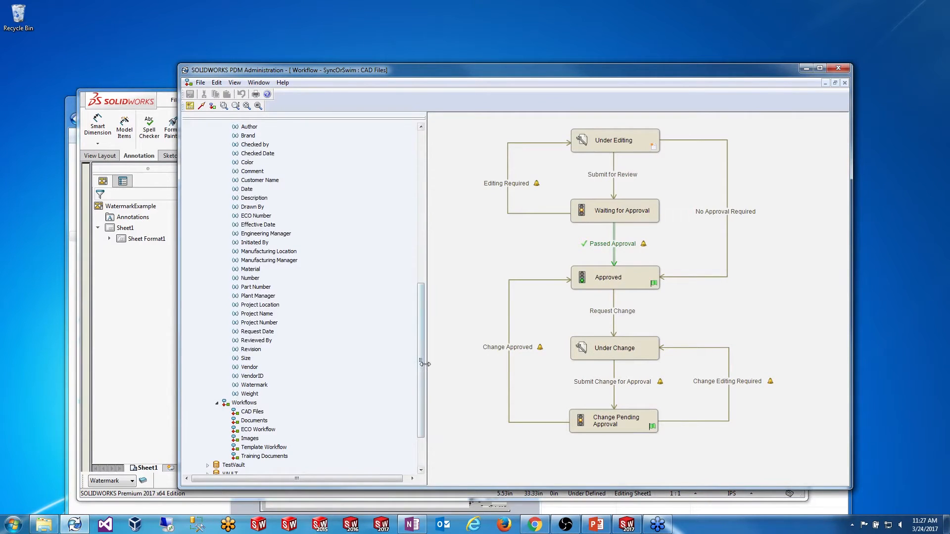
pyautogui.moveTo(423, 364); pyautogui.dragTo(424, 185)
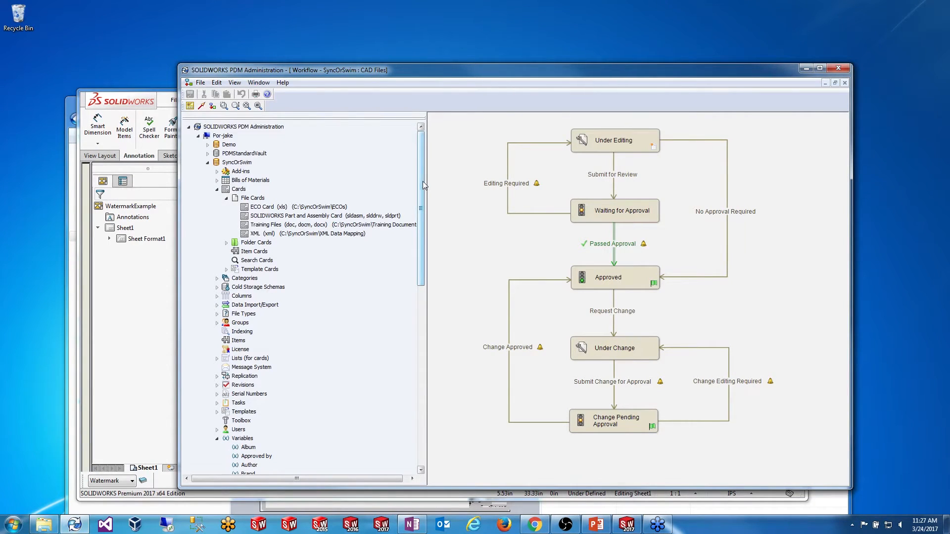
pyautogui.scroll(-15, 423, 184)
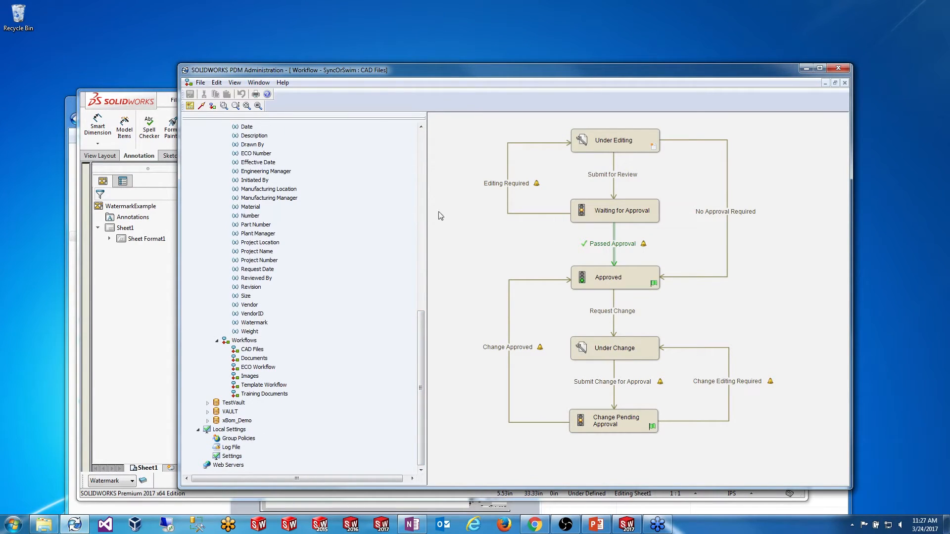
pyautogui.moveTo(359, 73); pyautogui.dragTo(519, 77)
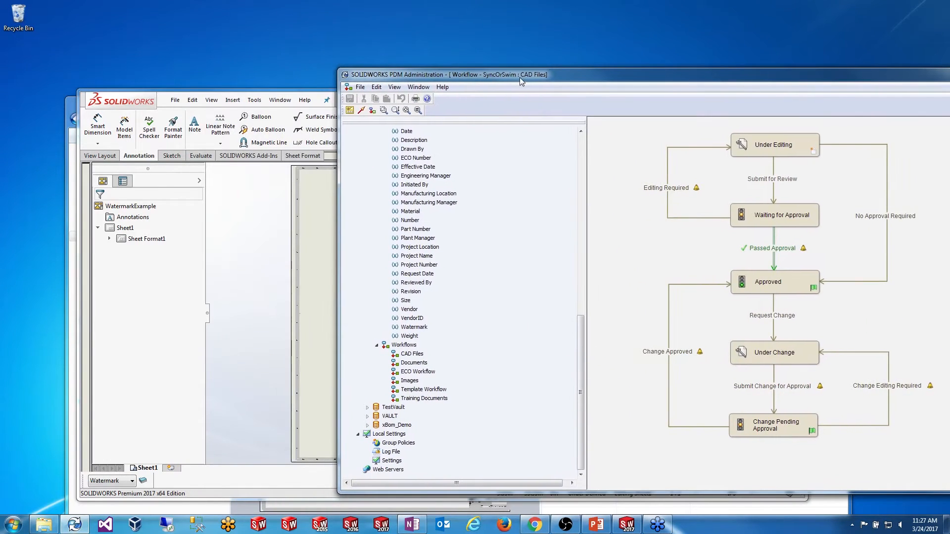
pyautogui.click(268, 273)
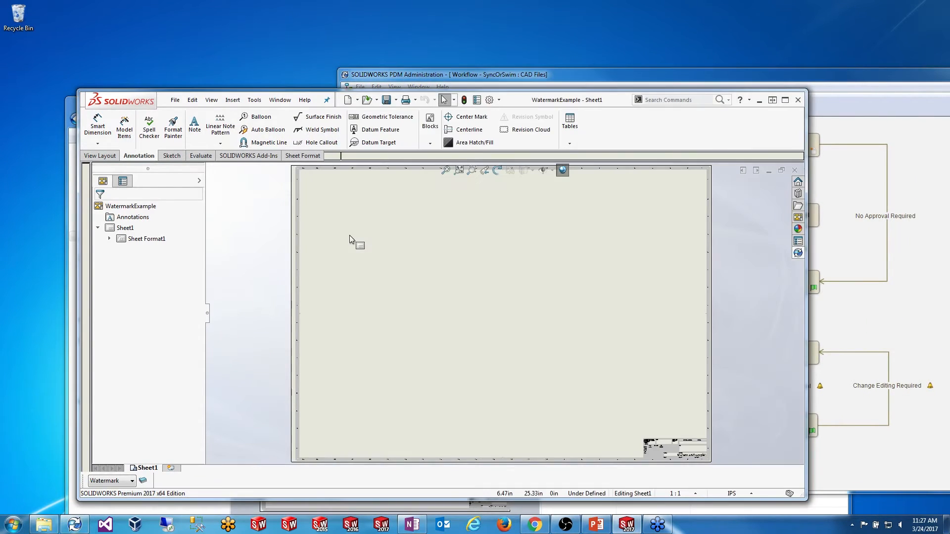
pyautogui.moveTo(543, 102); pyautogui.dragTo(524, 58)
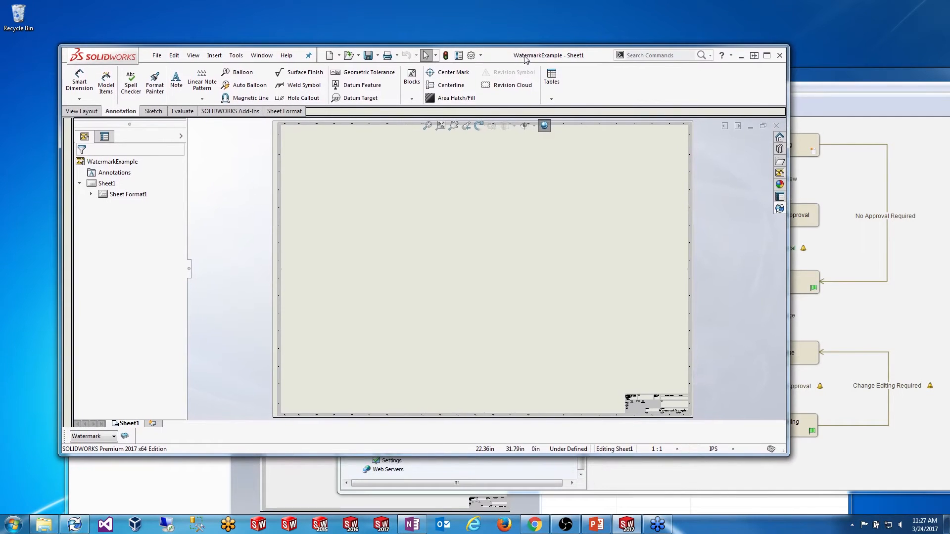
# Step: Zoom into the WatermarkExample title block and back out, then open the Insert menu
pyautogui.scroll(-4, 643, 398)
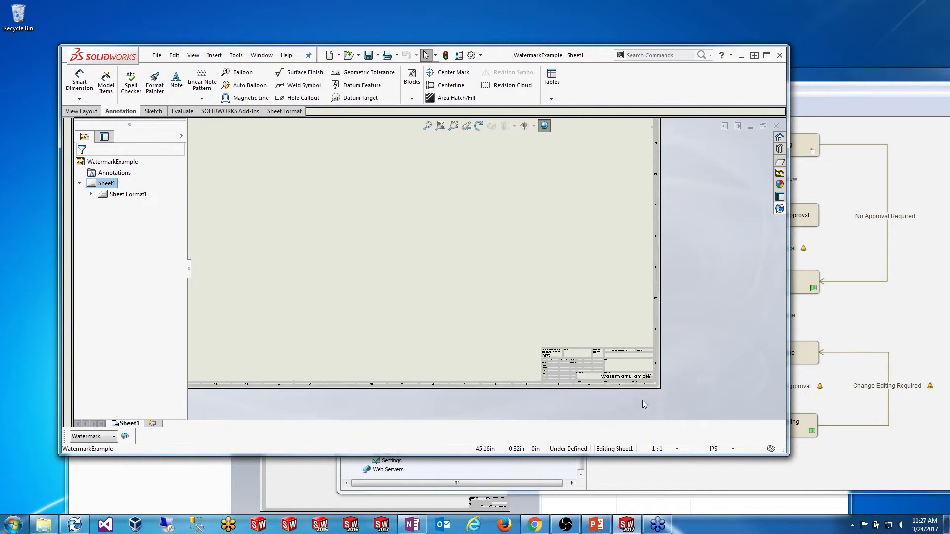
pyautogui.scroll(-5, 556, 312)
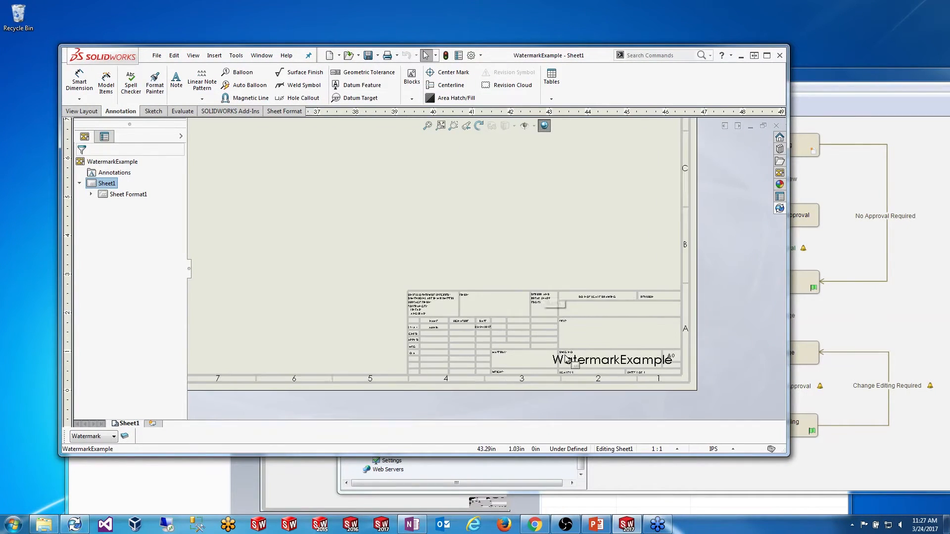
pyautogui.scroll(-2, 535, 328)
pyautogui.scroll(-1, 484, 331)
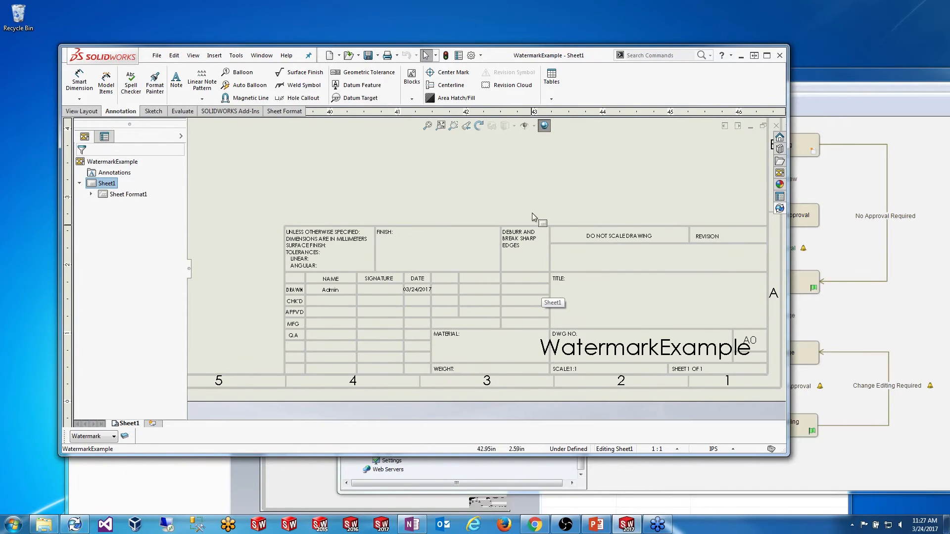
pyautogui.scroll(-1, 701, 260)
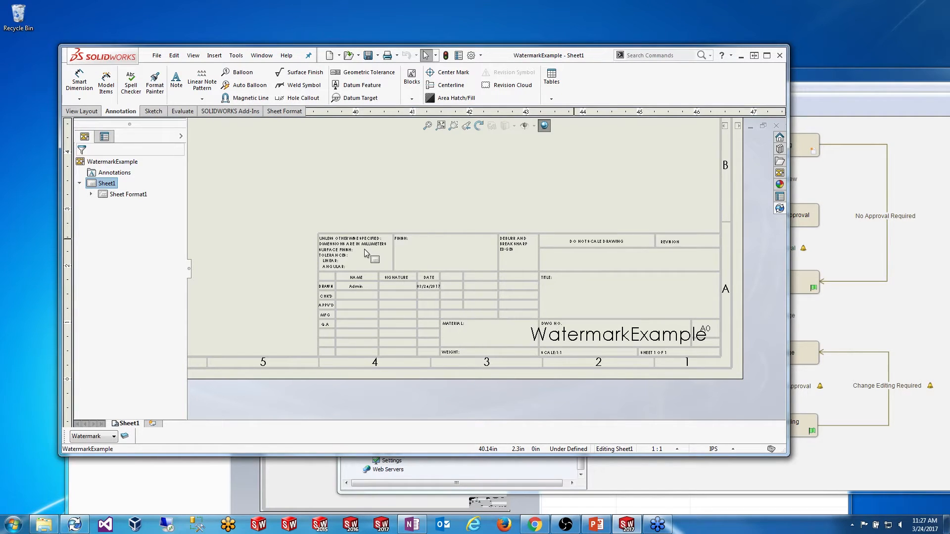
pyautogui.scroll(4, 325, 219)
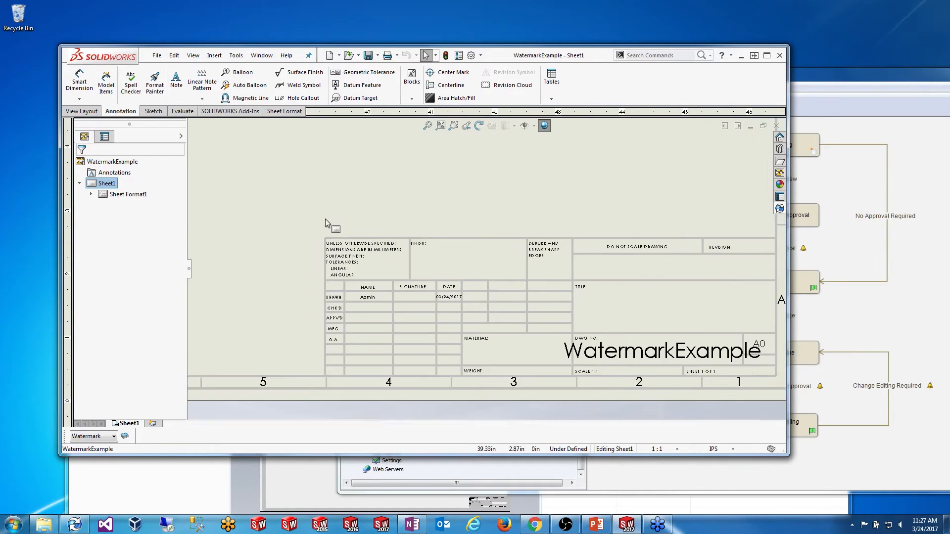
pyautogui.scroll(1, 316, 196)
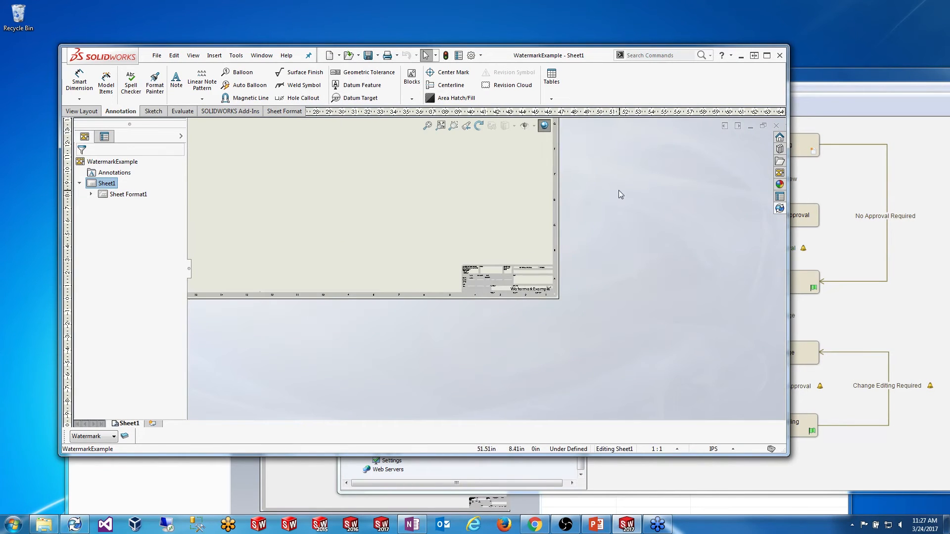
pyautogui.scroll(-1, 375, 165)
pyautogui.scroll(5, 357, 153)
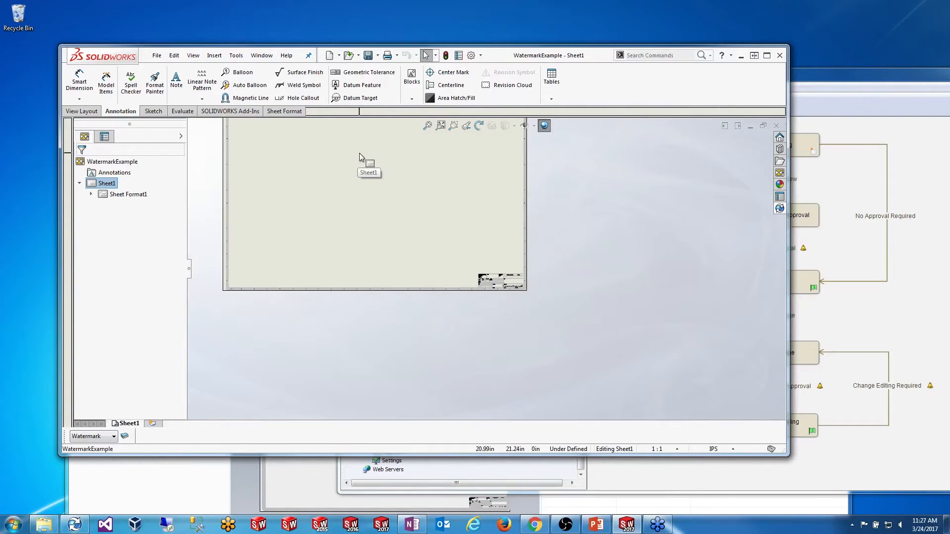
pyautogui.scroll(-3, 359, 153)
pyautogui.scroll(3, 357, 144)
pyautogui.scroll(-2, 429, 213)
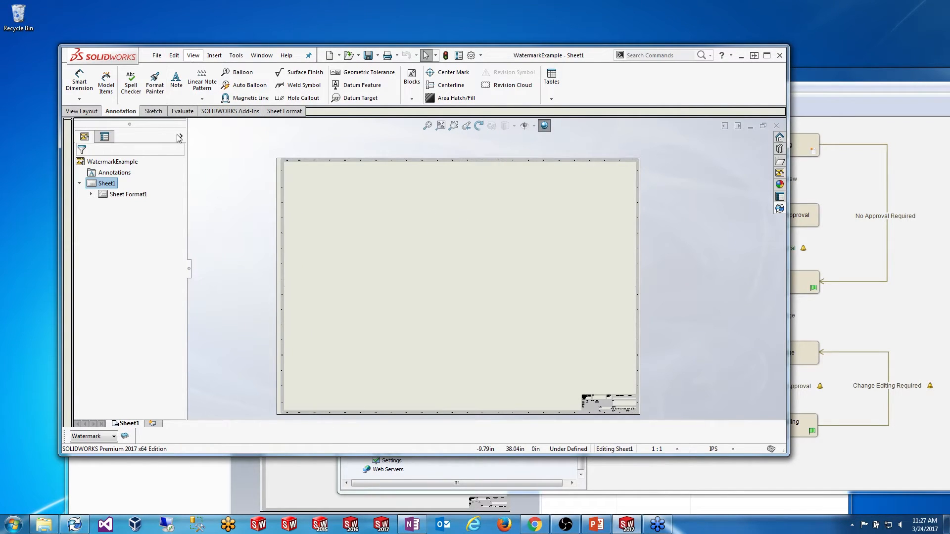
pyautogui.click(214, 55)
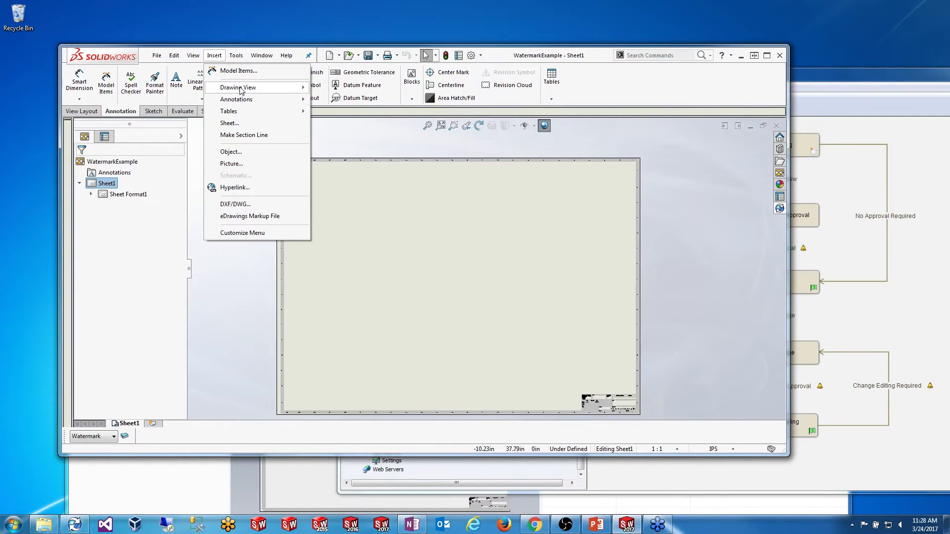
# Step: Insert a Model View of 10000239.SLDASM from the vault's Projects > P-00001, skipping check-out
pyautogui.moveTo(241, 90)
pyautogui.click(349, 90)
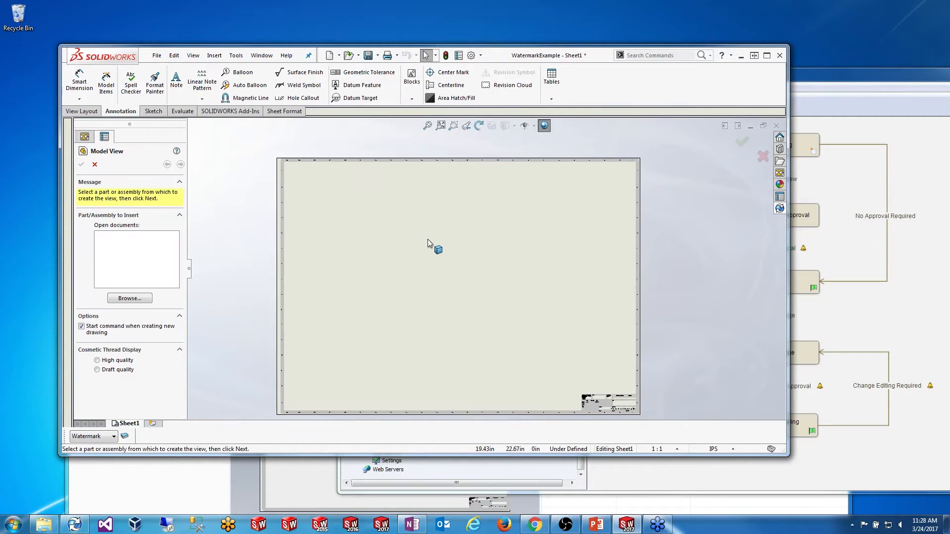
pyautogui.click(130, 298)
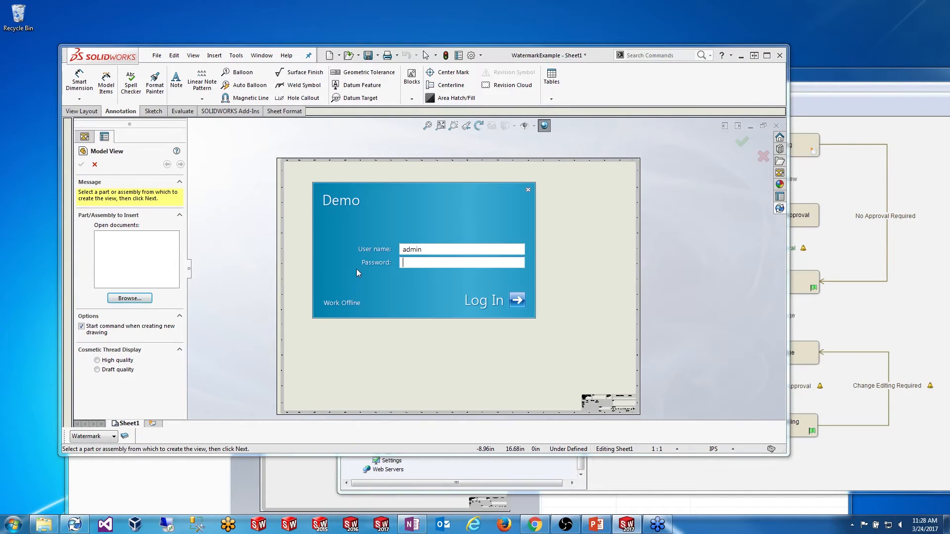
pyautogui.click(517, 302)
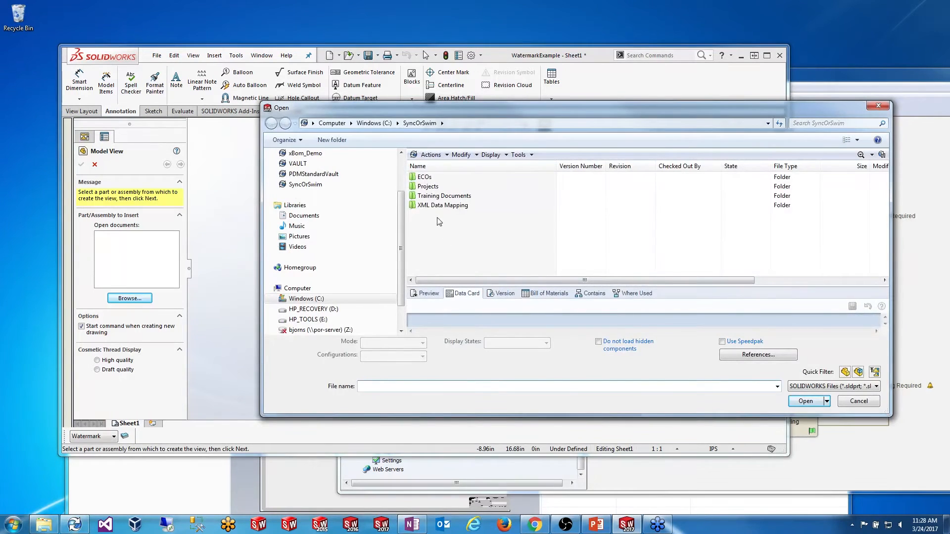
pyautogui.click(429, 186)
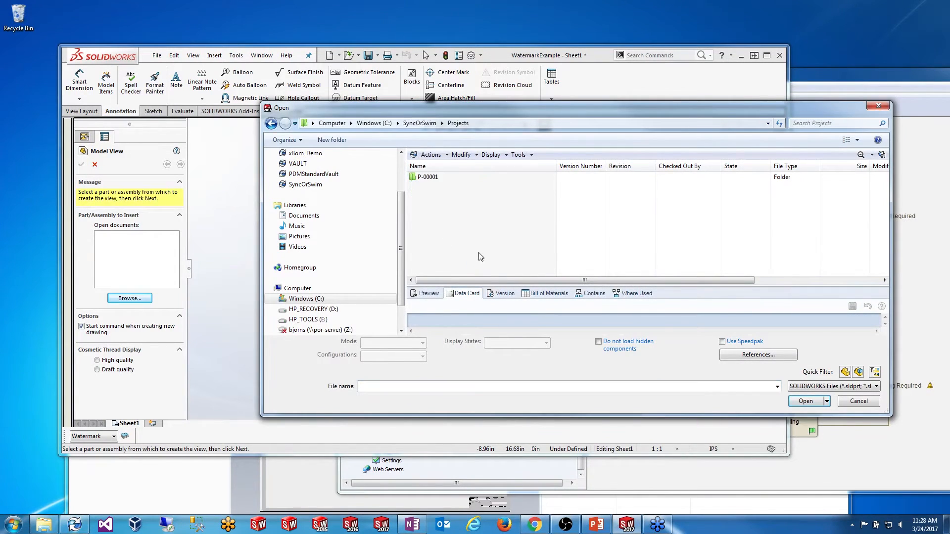
pyautogui.doubleClick(428, 177)
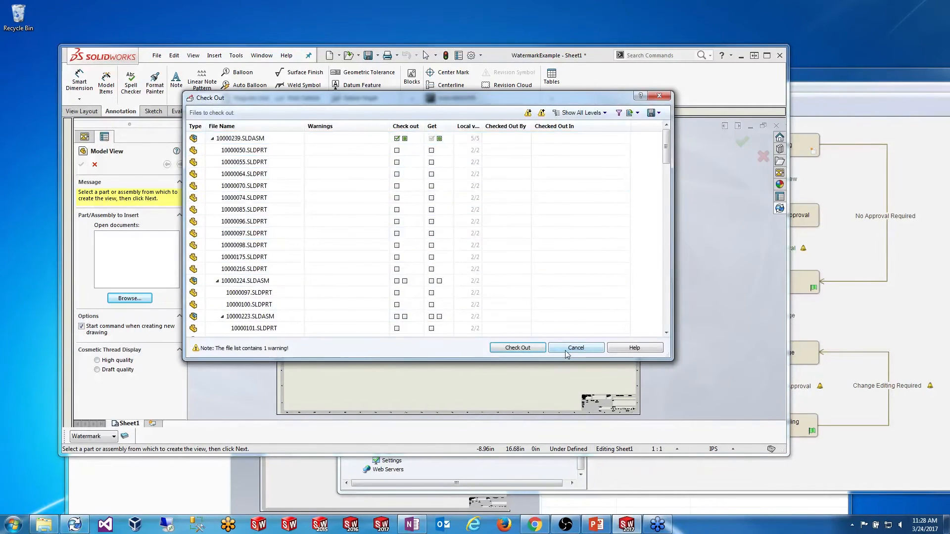
pyautogui.click(566, 350)
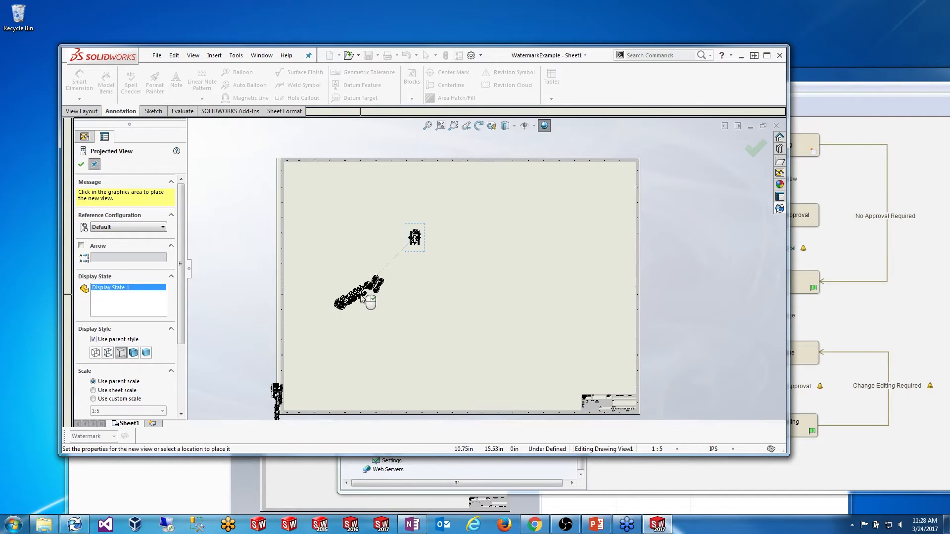
# Step: Place and delete the extra projected view, keeping only Drawing View1, then zoom into the title block
pyautogui.click(331, 319)
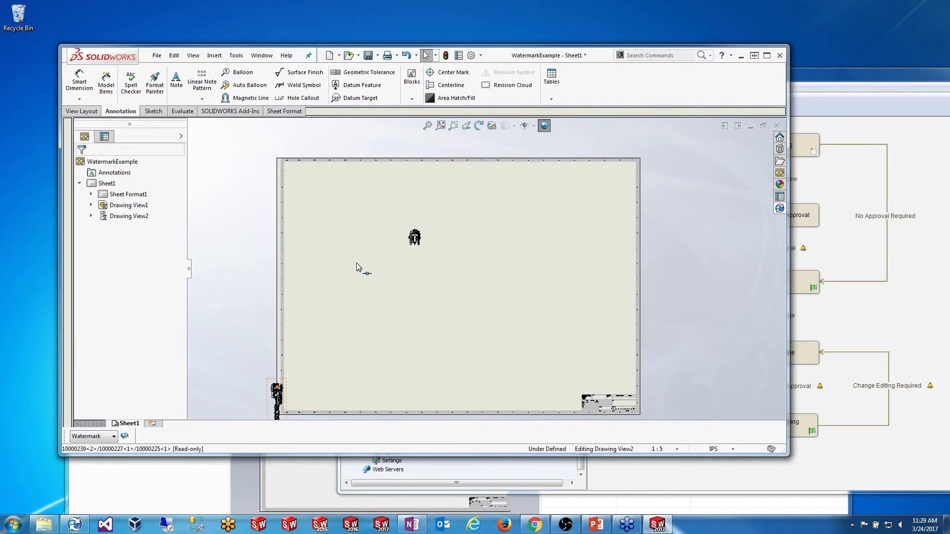
pyautogui.moveTo(277, 386)
pyautogui.mouseDown()
pyautogui.moveTo(356, 263)
pyautogui.moveTo(392, 276)
pyautogui.moveTo(388, 227)
pyautogui.moveTo(318, 239)
pyautogui.moveTo(322, 247)
pyautogui.mouseUp()
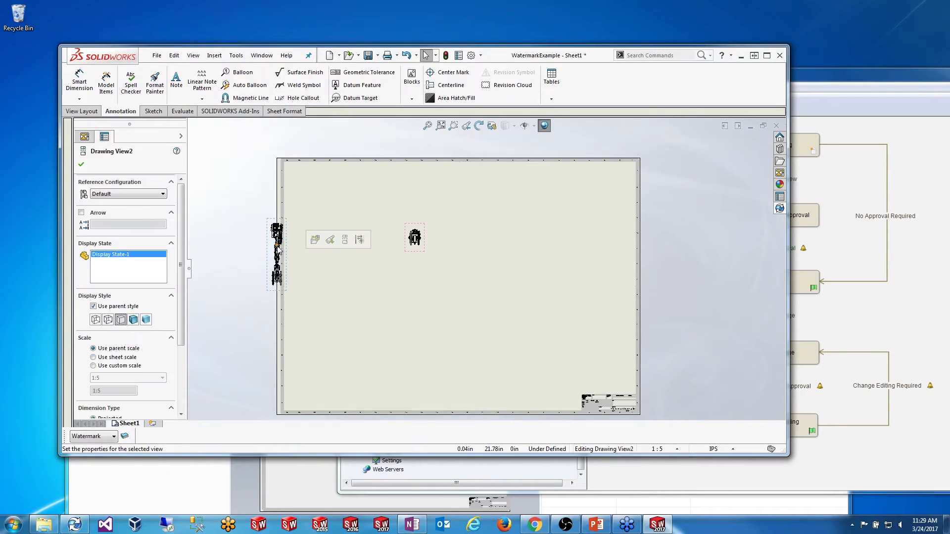
pyautogui.press('Delete')
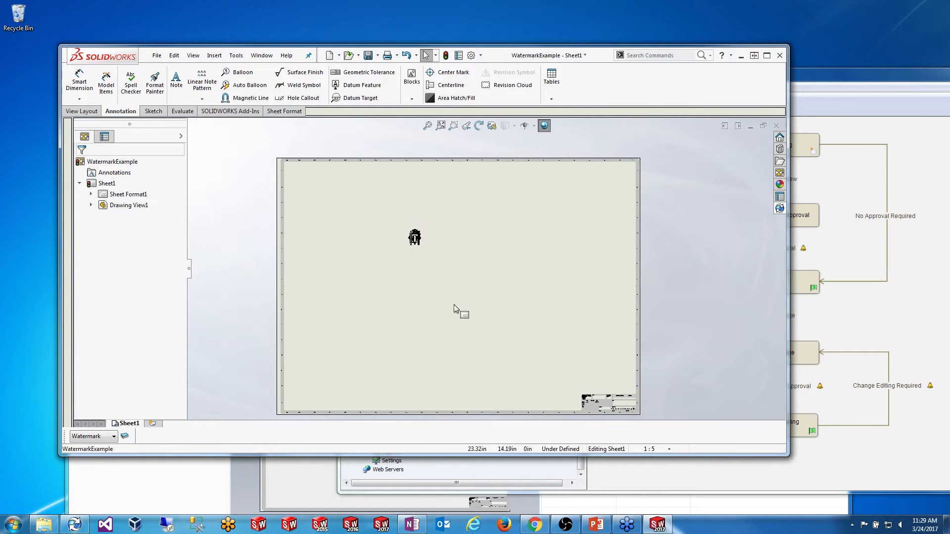
pyautogui.scroll(-2, 612, 364)
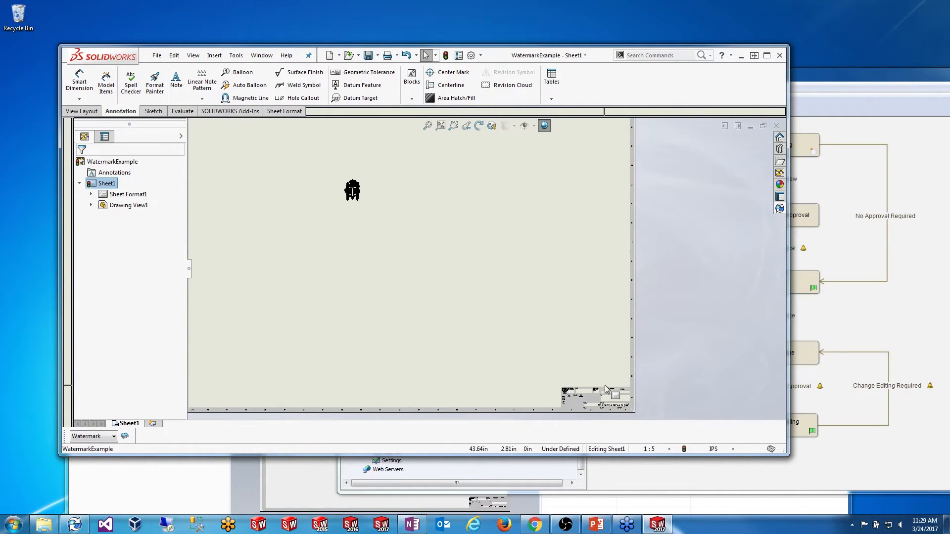
pyautogui.scroll(-4, 569, 374)
pyautogui.scroll(-5, 547, 337)
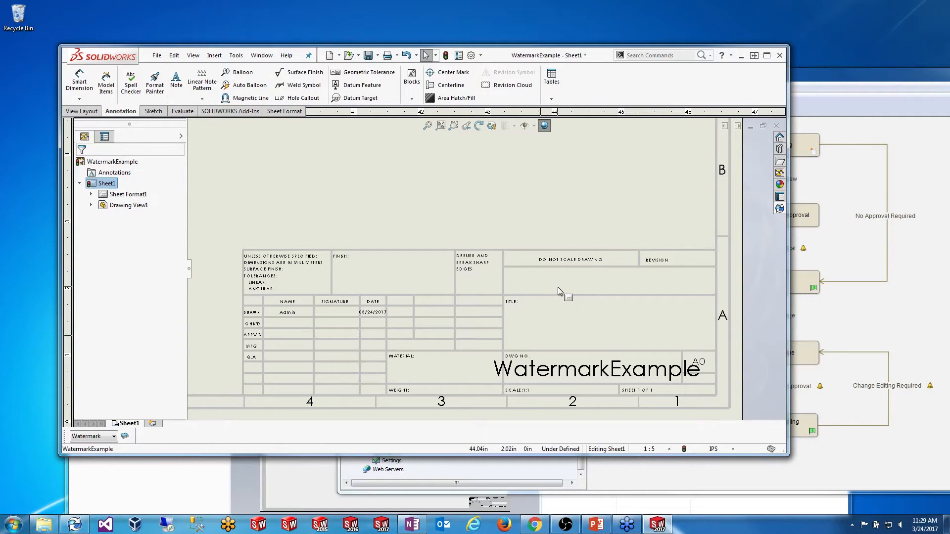
# Step: Switch to editing the sheet format and delete the Mountain Scooter Assembly title note
pyautogui.rightClick(522, 234)
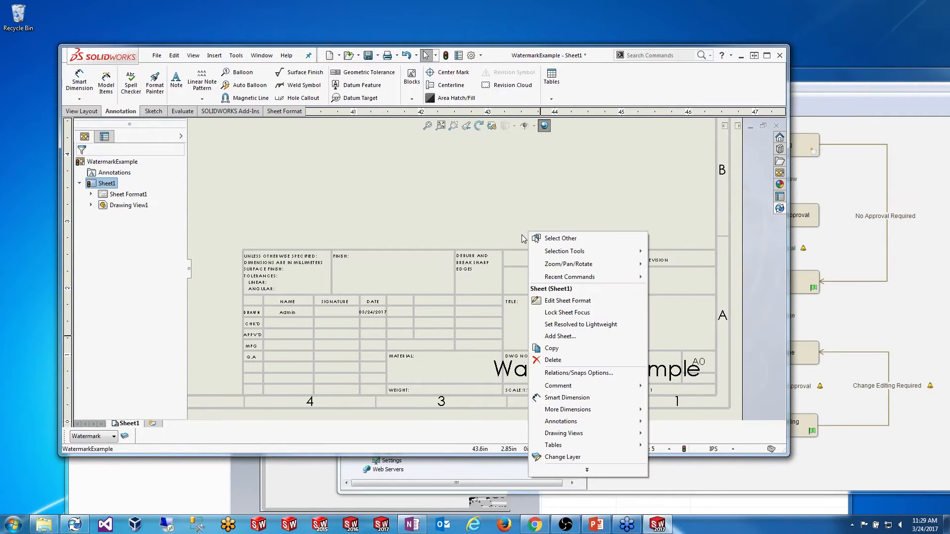
pyautogui.click(590, 302)
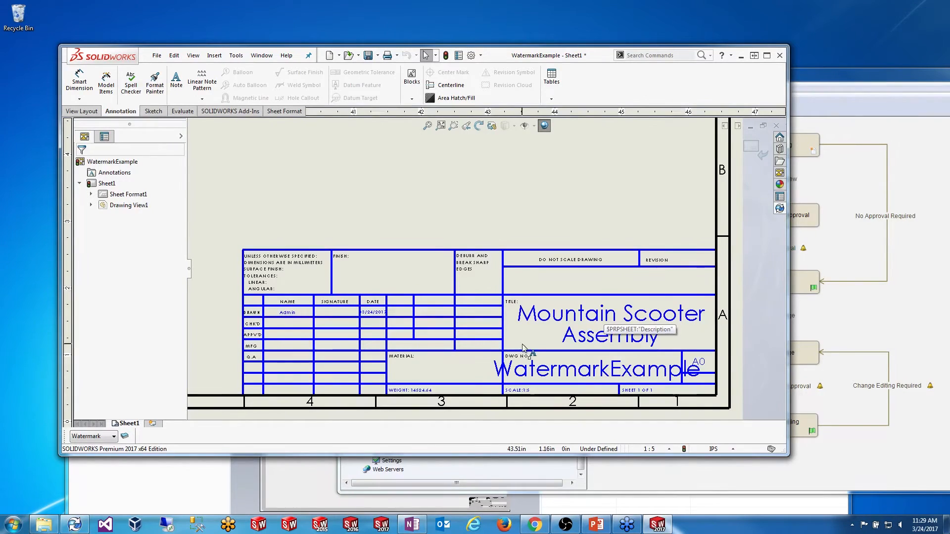
pyautogui.click(529, 319)
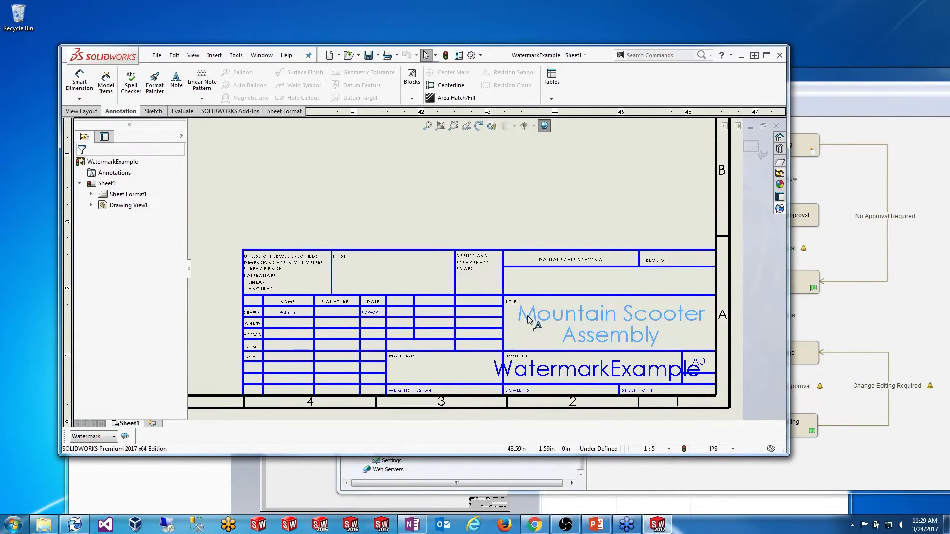
pyautogui.press('Delete')
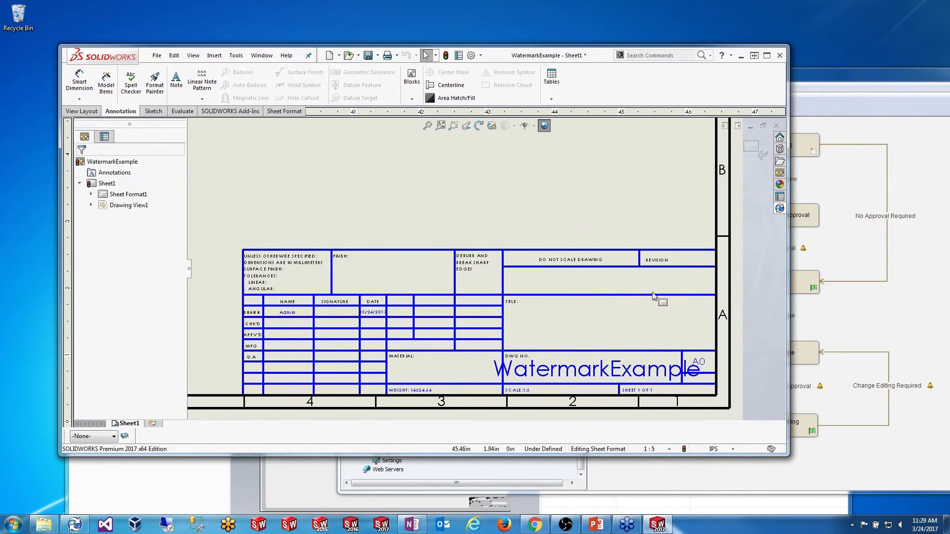
# Step: Move the TITLE label into the upper-right title cell and change its text to 'Description'
pyautogui.click(512, 304)
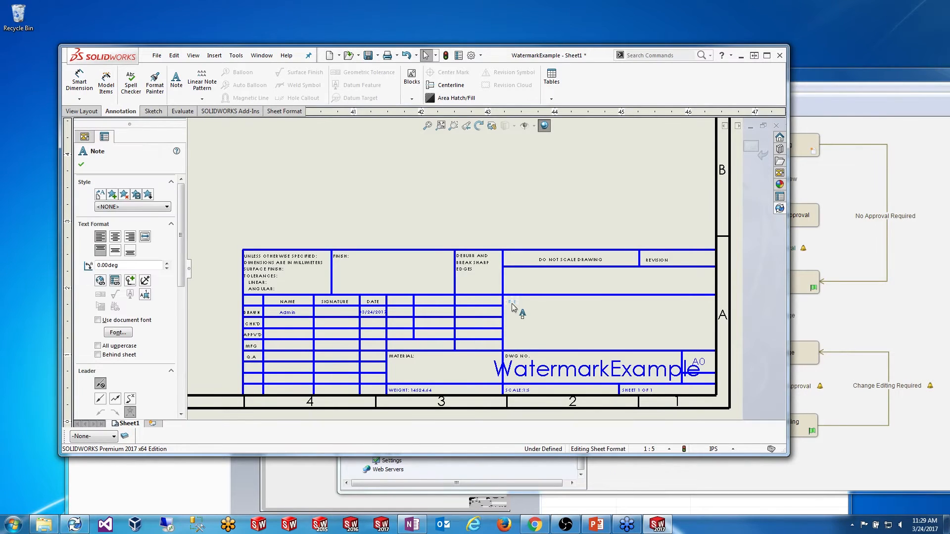
pyautogui.press('w')
pyautogui.write('tion')
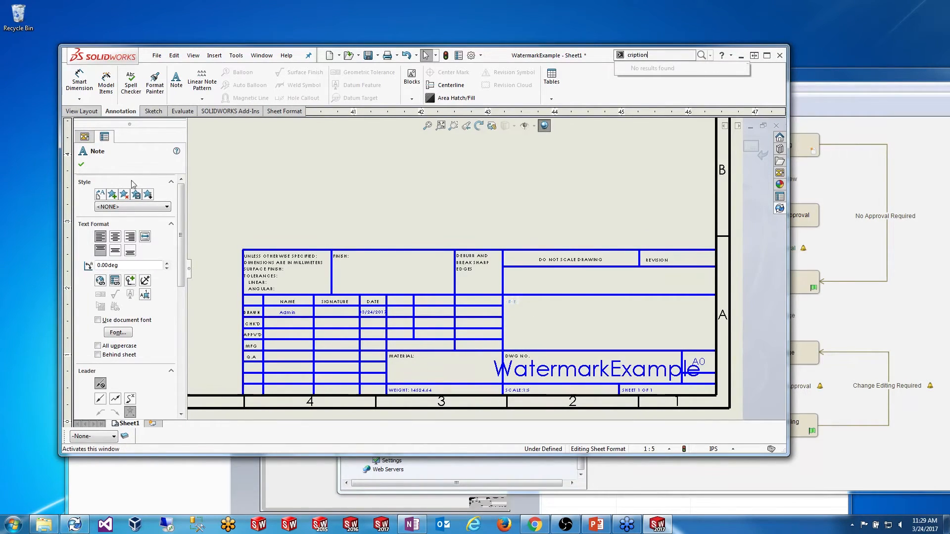
pyautogui.click(81, 164)
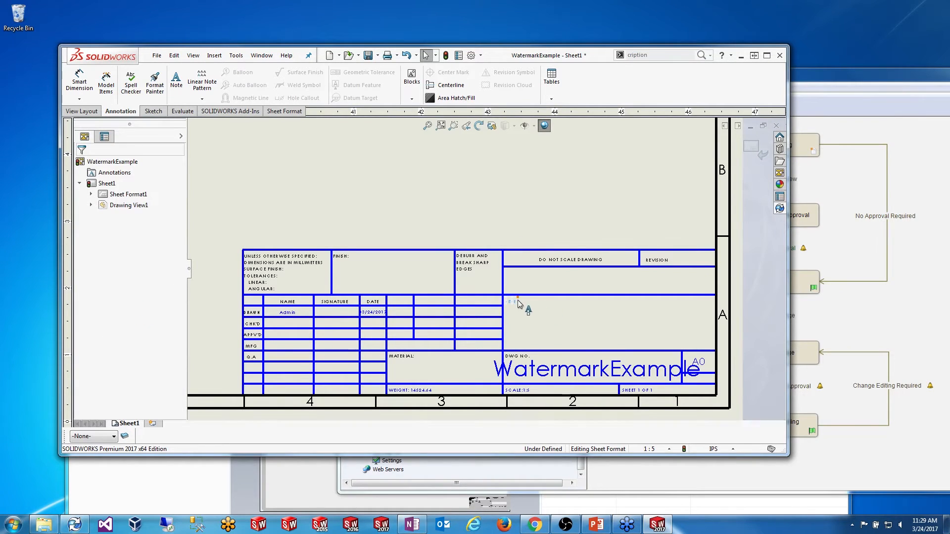
pyautogui.moveTo(517, 300)
pyautogui.mouseDown()
pyautogui.moveTo(530, 302)
pyautogui.moveTo(516, 303)
pyautogui.mouseUp()
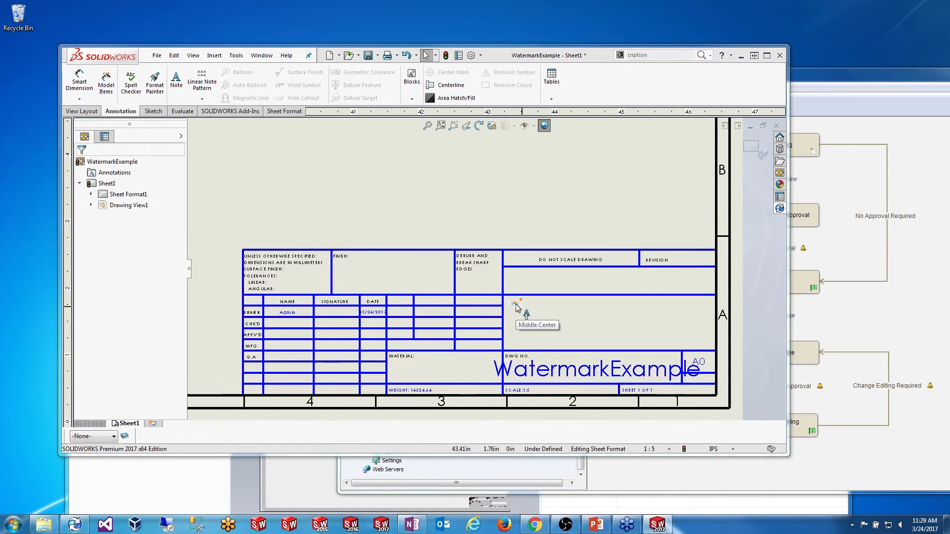
pyautogui.doubleClick(519, 303)
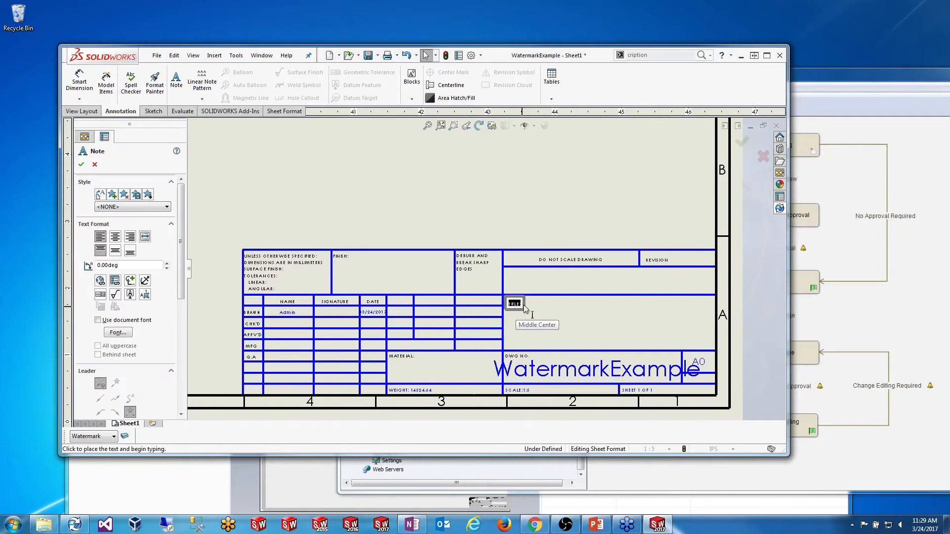
pyautogui.write('Description:')
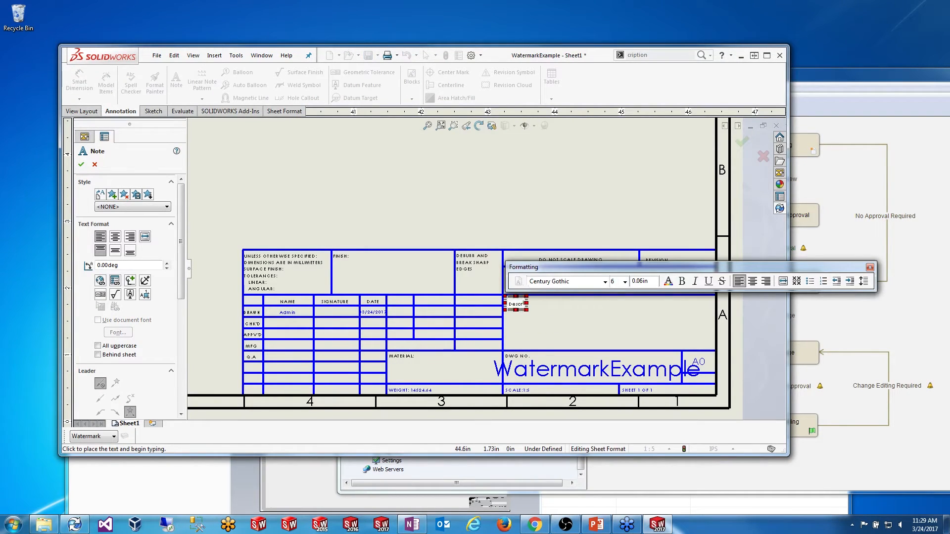
pyautogui.click(588, 304)
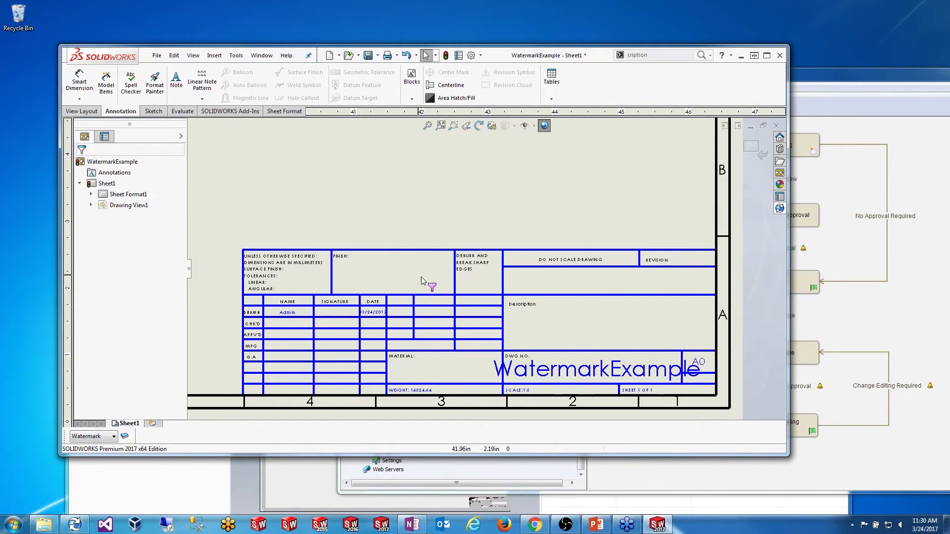
# Step: Place a new note below the Description label with font size 16
pyautogui.click(177, 84)
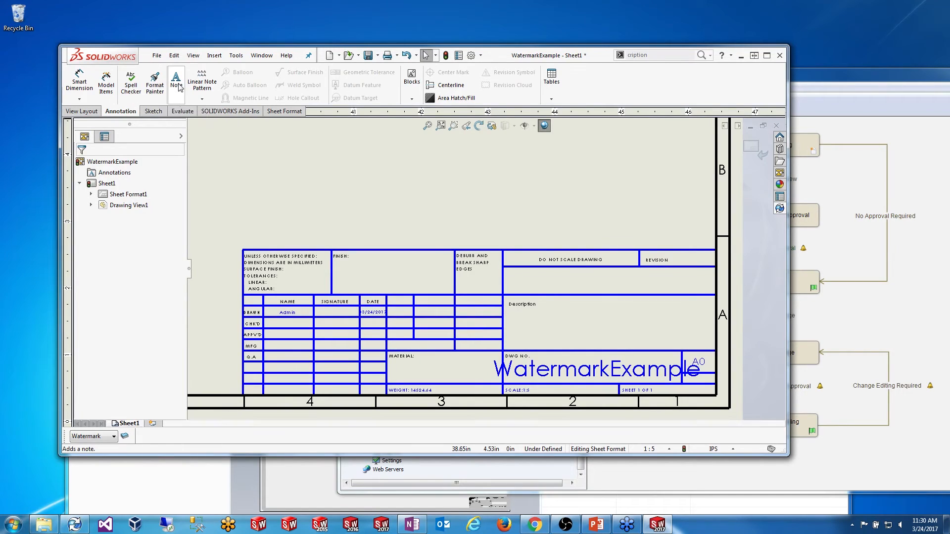
pyautogui.click(513, 320)
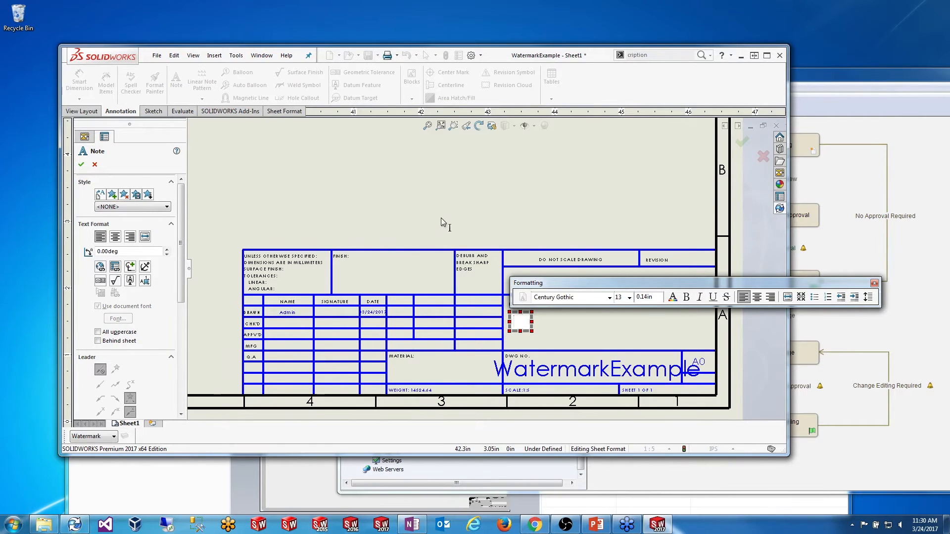
pyautogui.click(628, 298)
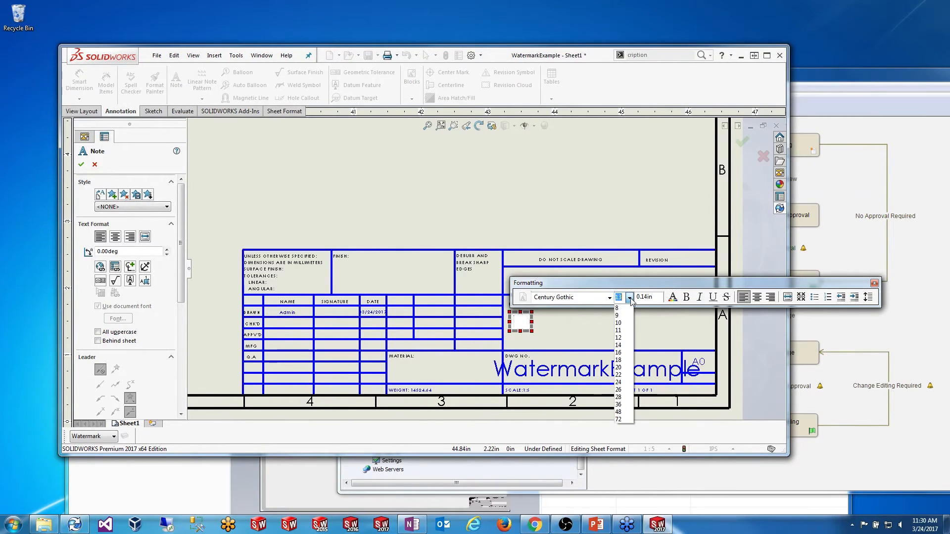
pyautogui.click(619, 353)
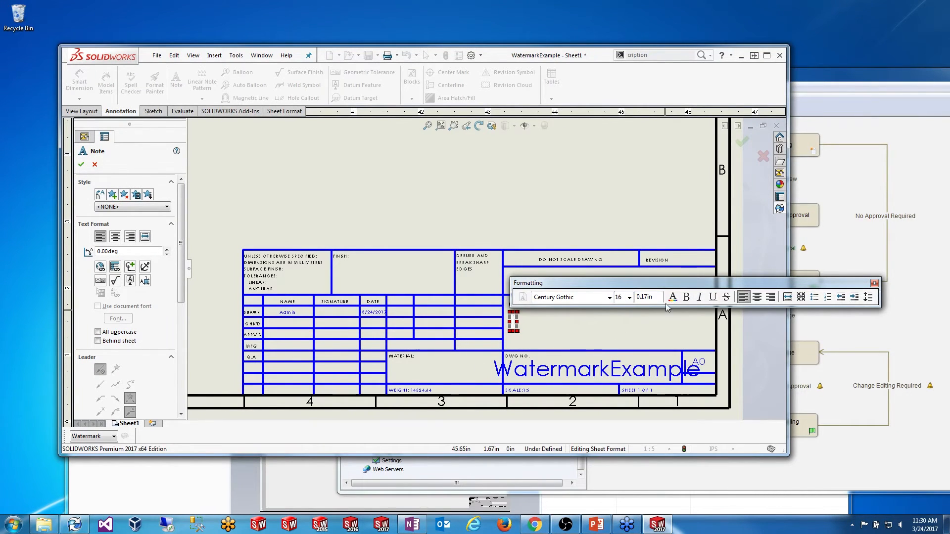
# Step: Link the note to a property of the model in the sheet's specified drawing view and show its custom properties
pyautogui.click(115, 269)
pyautogui.moveTo(241, 54); pyautogui.dragTo(398, 146)
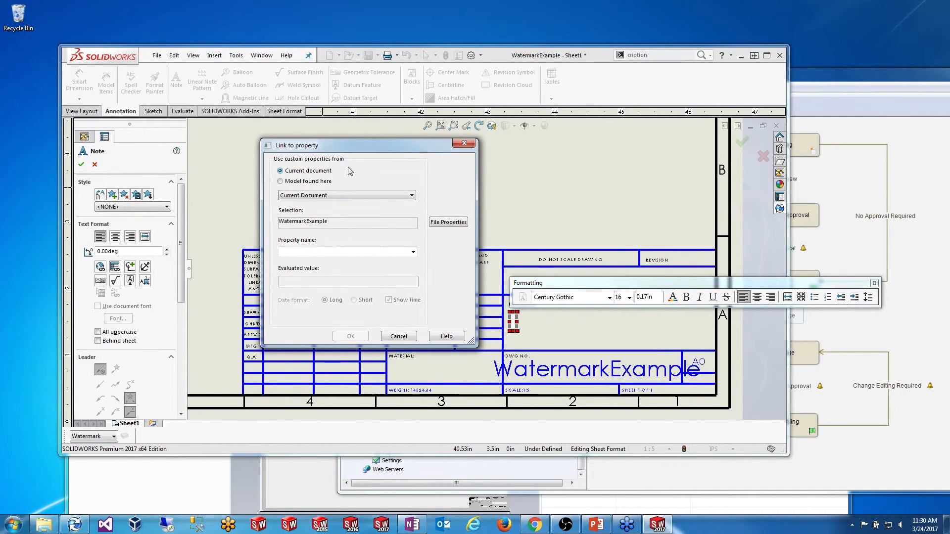
pyautogui.click(322, 182)
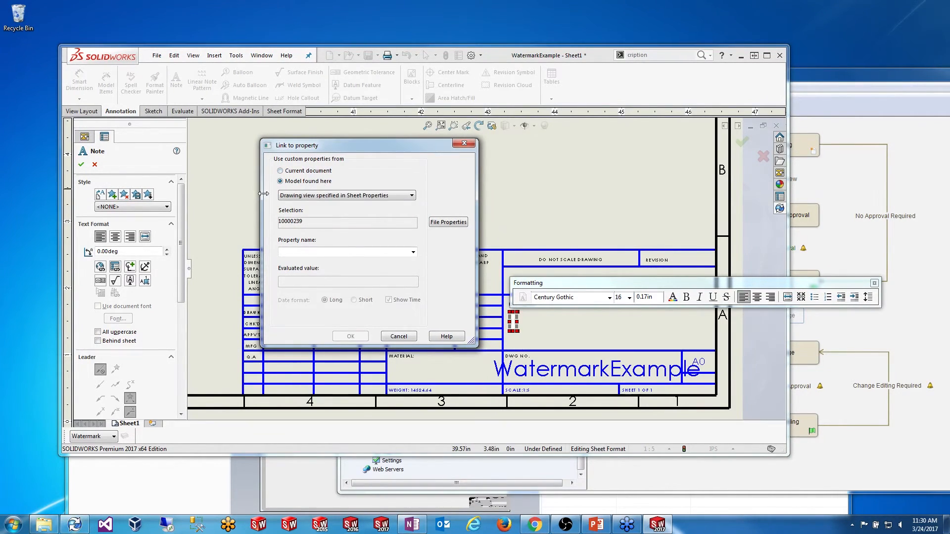
pyautogui.click(356, 196)
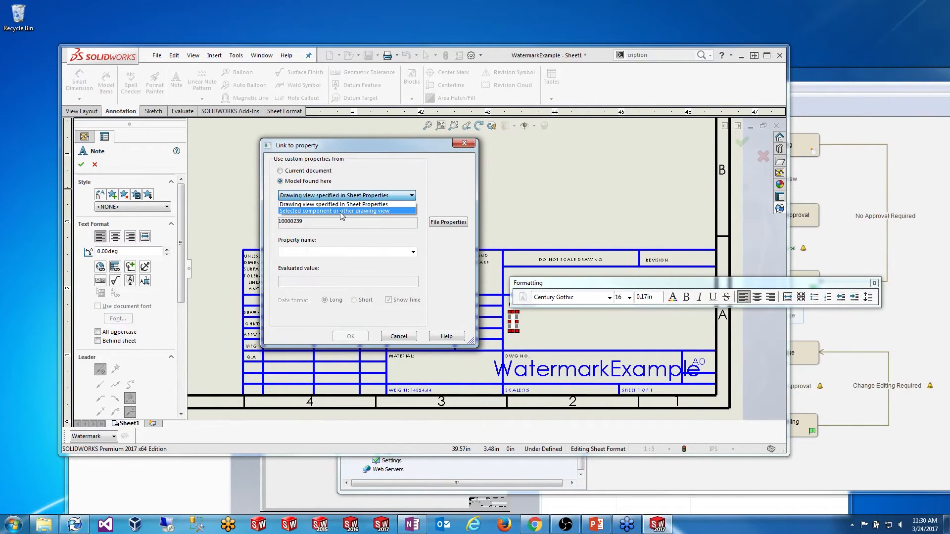
pyautogui.click(339, 211)
pyautogui.click(317, 225)
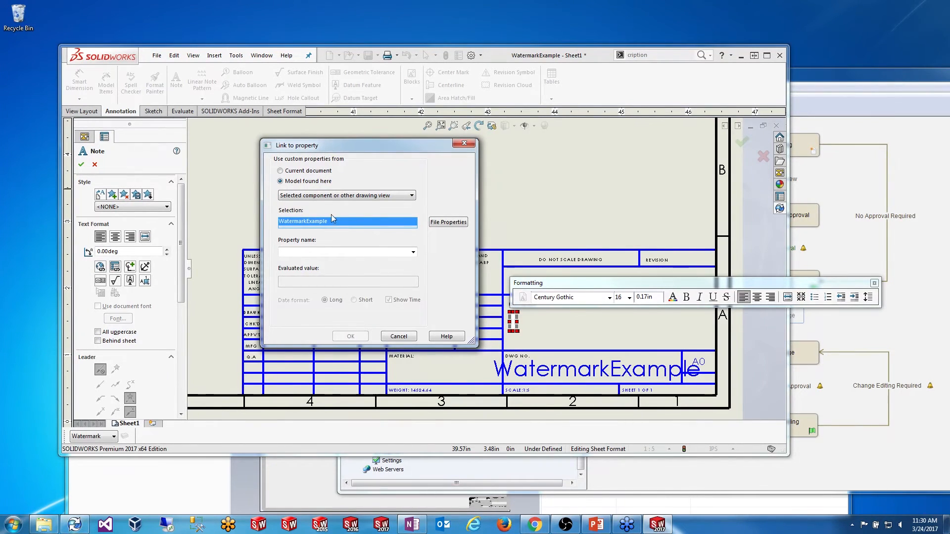
pyautogui.click(332, 195)
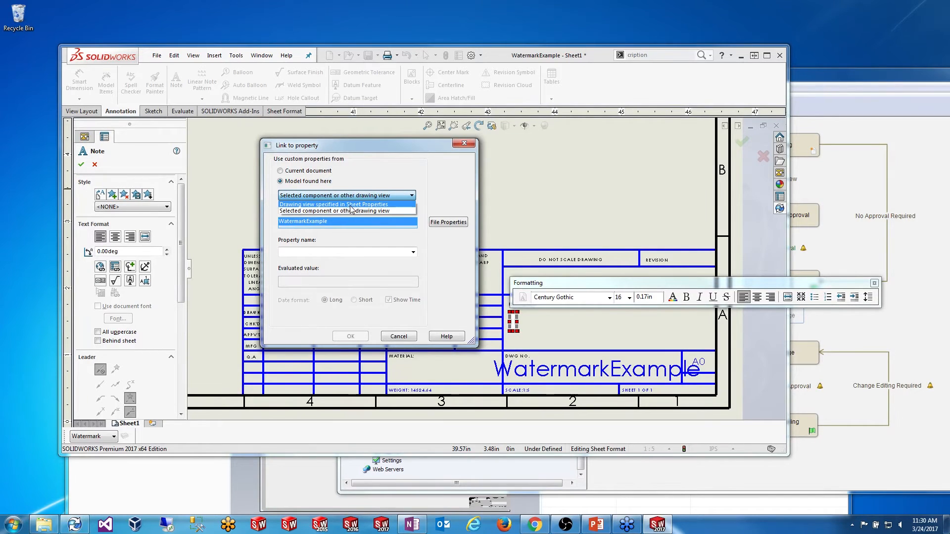
pyautogui.click(346, 204)
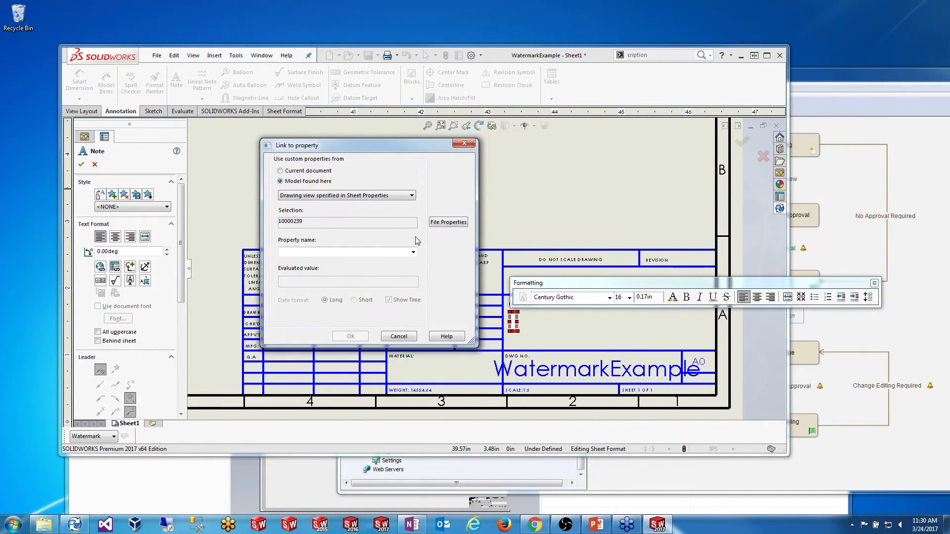
pyautogui.click(450, 225)
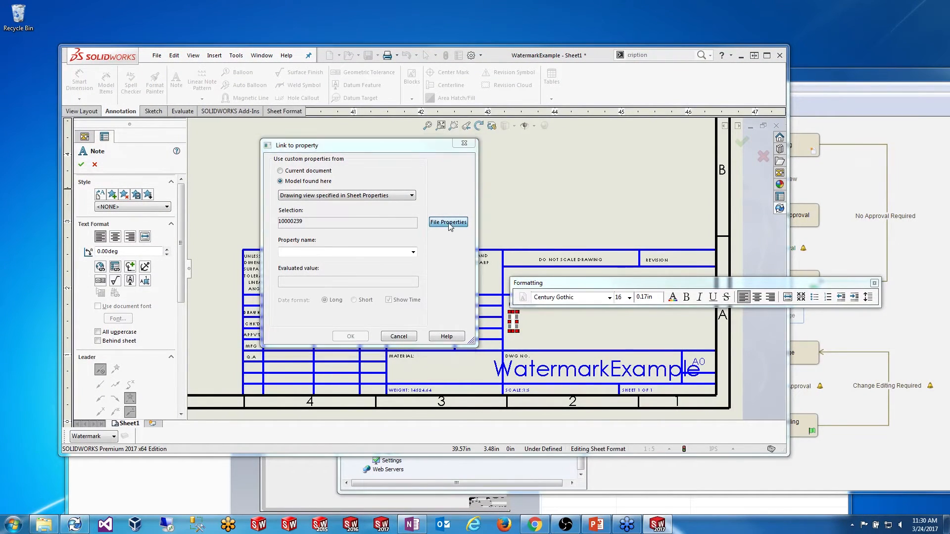
pyautogui.moveTo(438, 124); pyautogui.dragTo(470, 127)
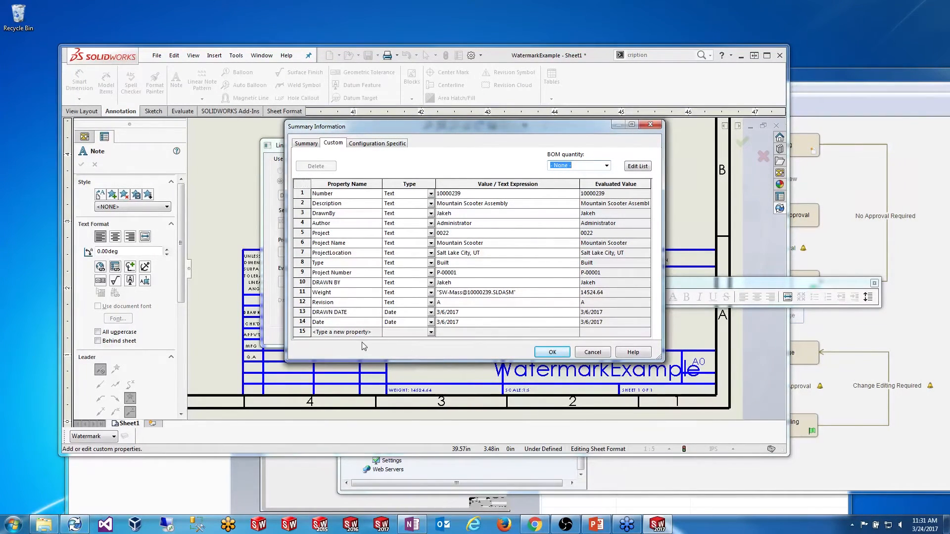
# Step: Review the 10000239 assembly's Description custom property and close the properties window
pyautogui.click(345, 332)
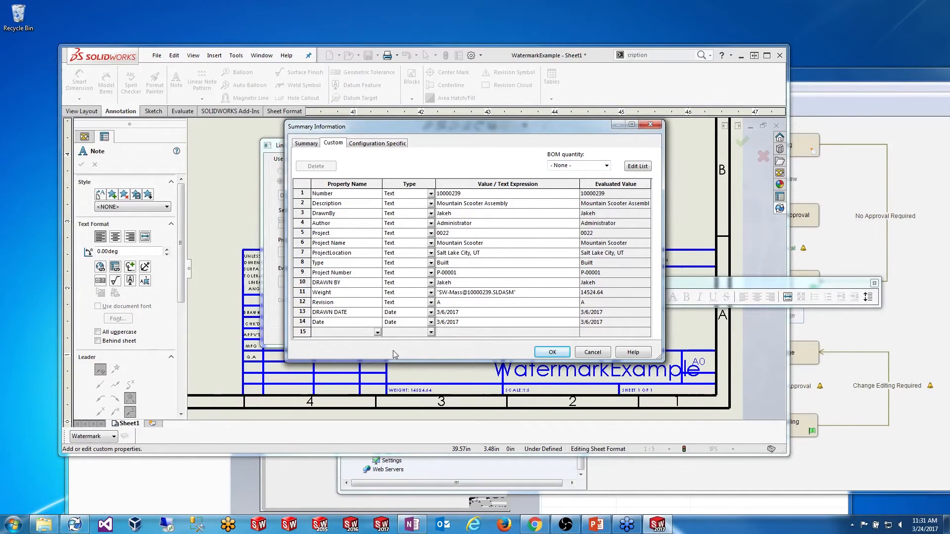
pyautogui.click(364, 205)
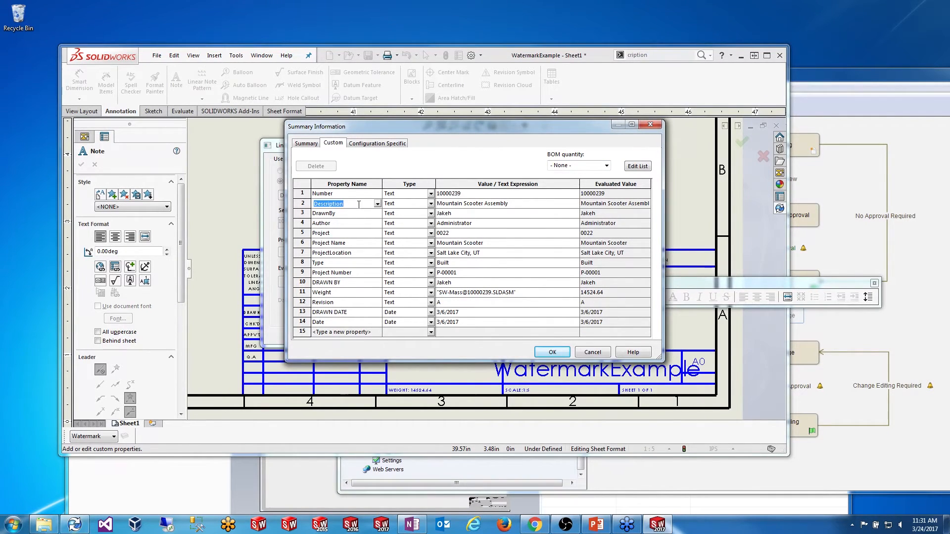
pyautogui.click(354, 205)
pyautogui.click(486, 204)
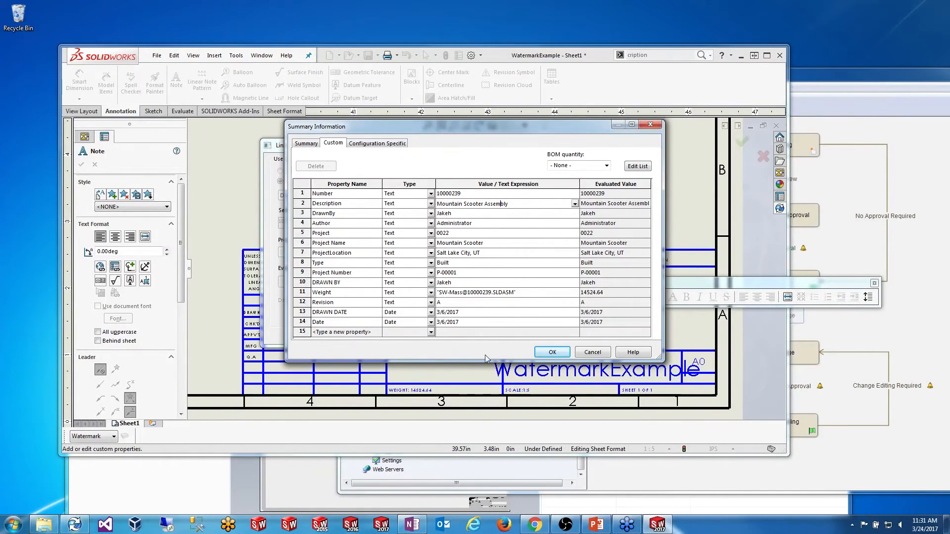
pyautogui.click(553, 352)
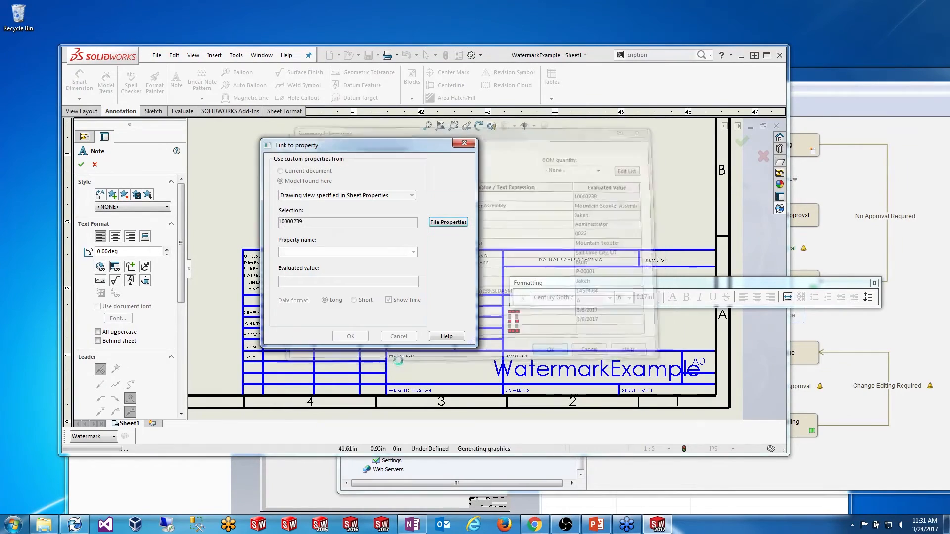
# Step: Link the note to the Description property so it reads Mountain Scooter Assembly
pyautogui.click(413, 252)
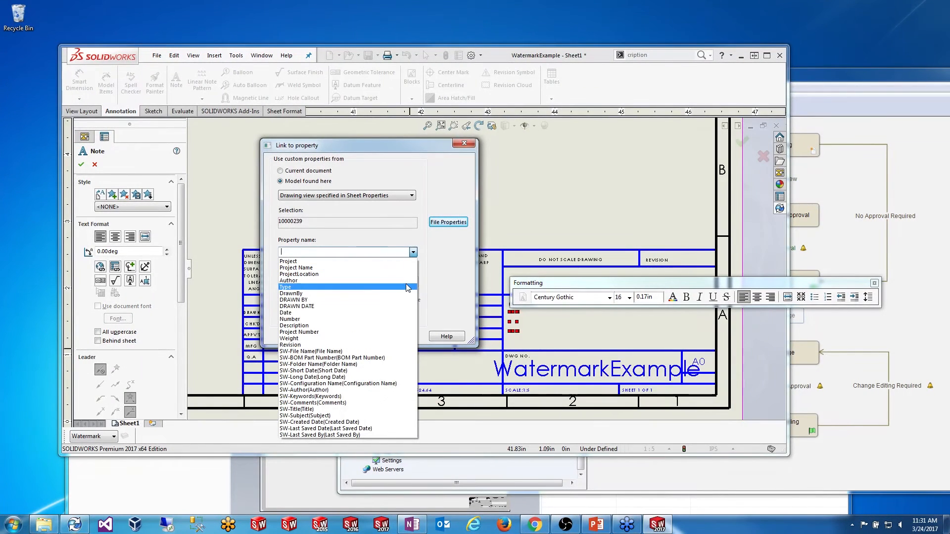
pyautogui.click(377, 325)
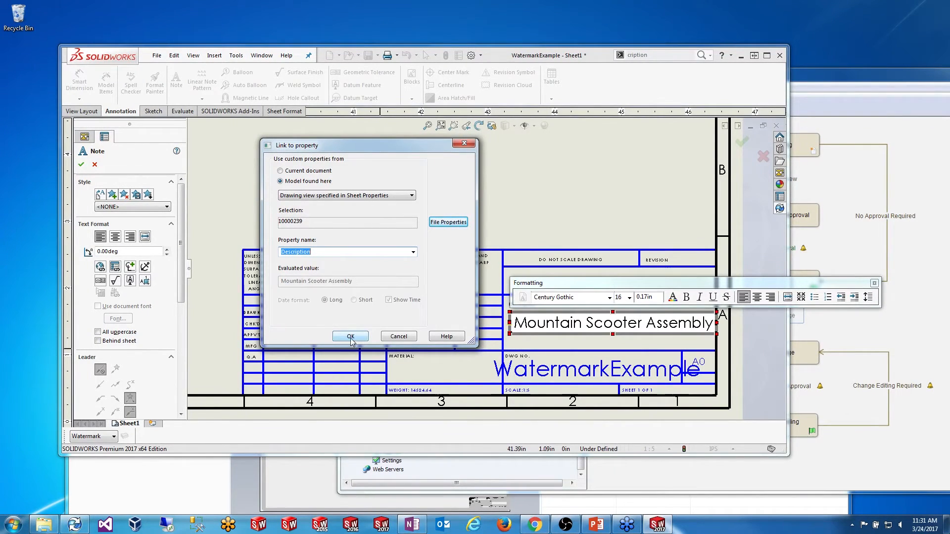
pyautogui.click(350, 337)
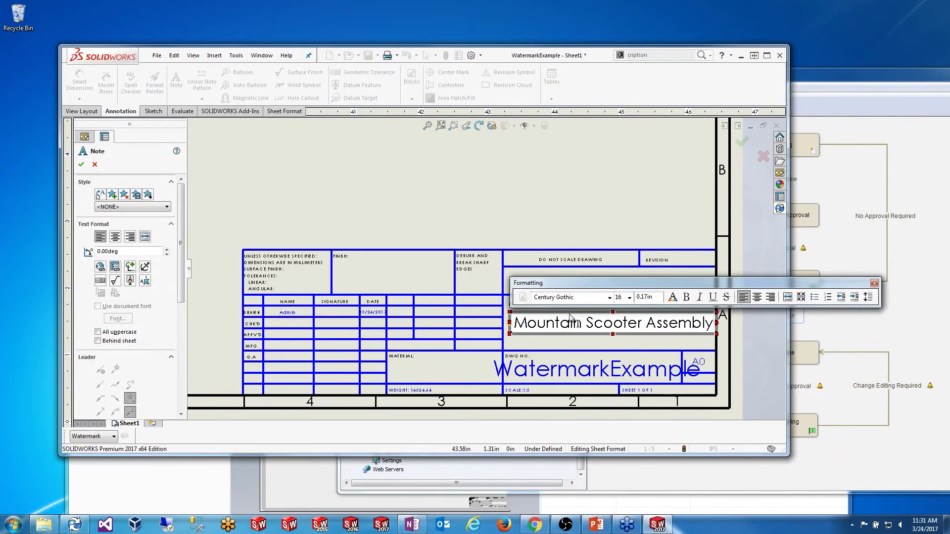
pyautogui.click(422, 213)
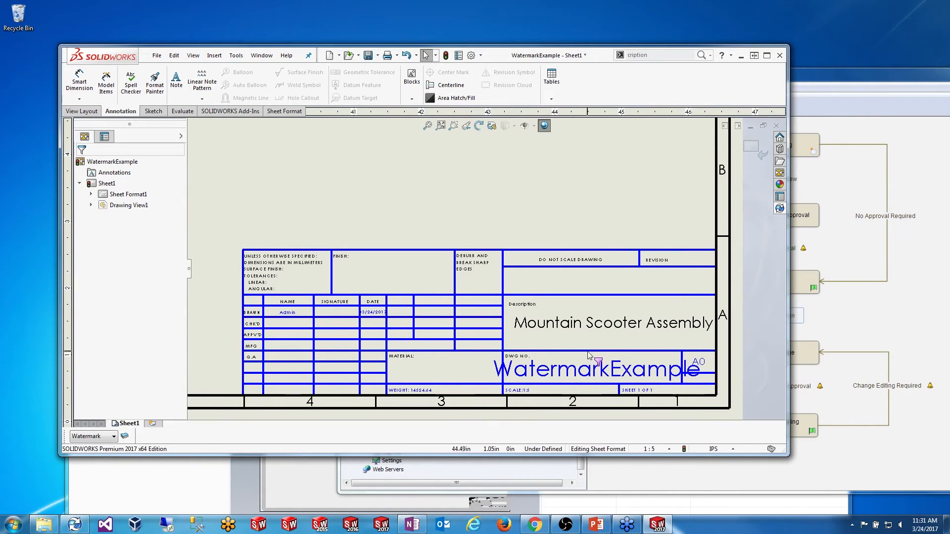
# Step: Dismiss the shortcut menus and save the WatermarkExample drawing
pyautogui.rightClick(528, 204)
pyautogui.rightClick(569, 288)
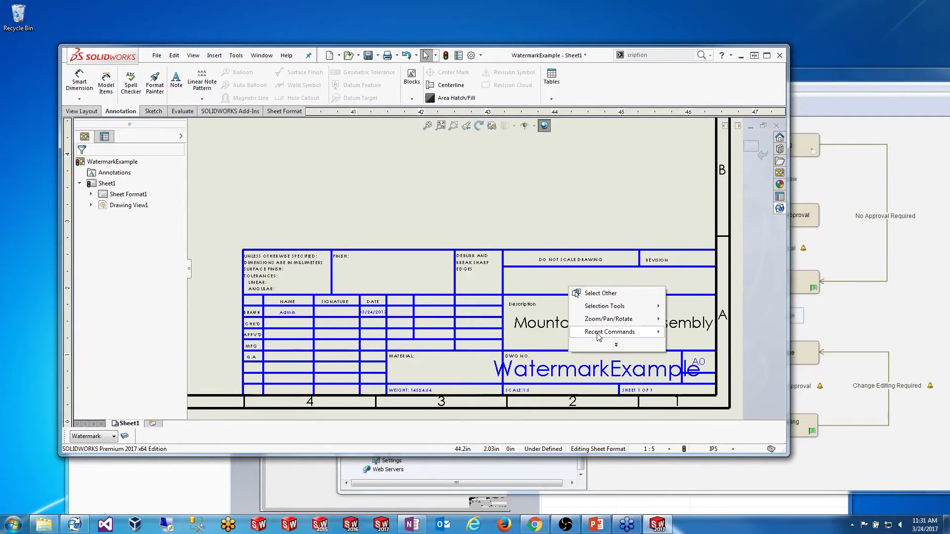
pyautogui.moveTo(616, 345)
pyautogui.click(608, 369)
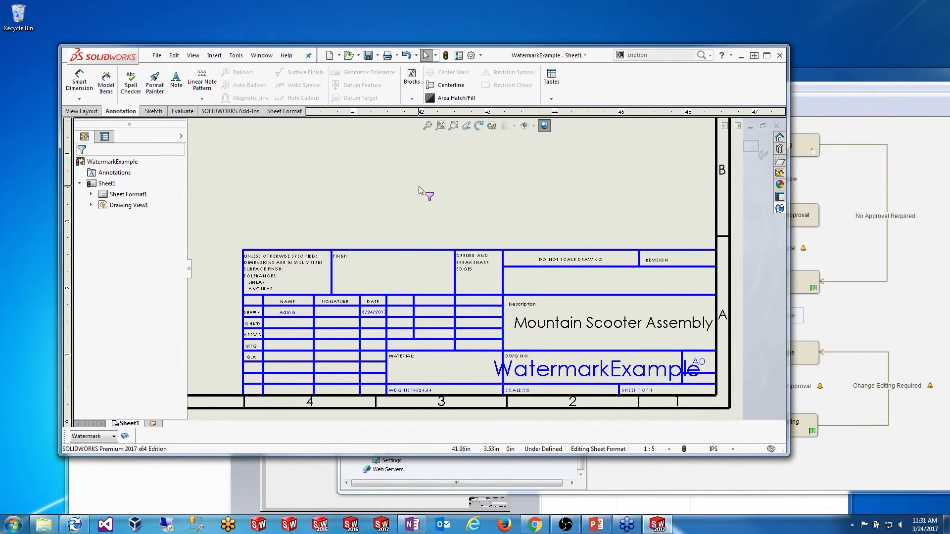
pyautogui.click(368, 55)
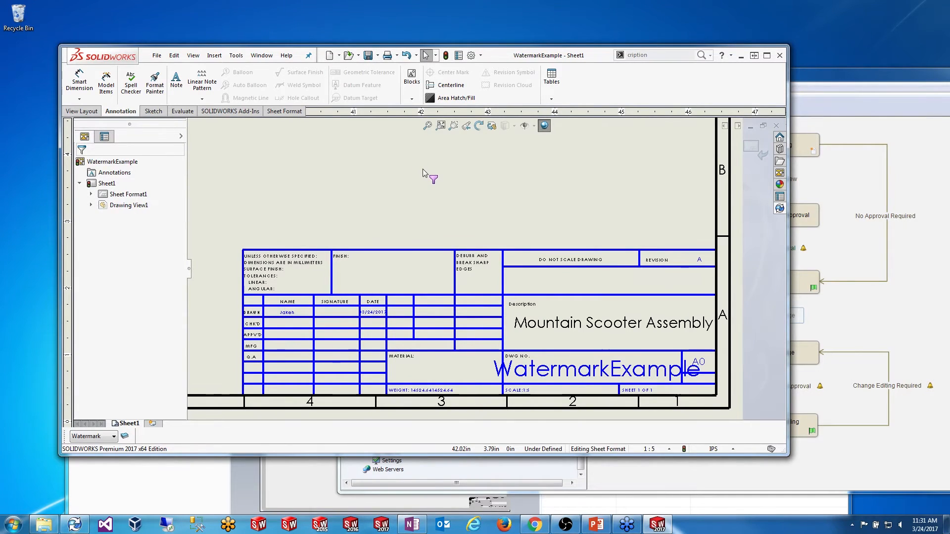
# Step: Check the drawing into the PDM vault as version 3/3
pyautogui.click(777, 208)
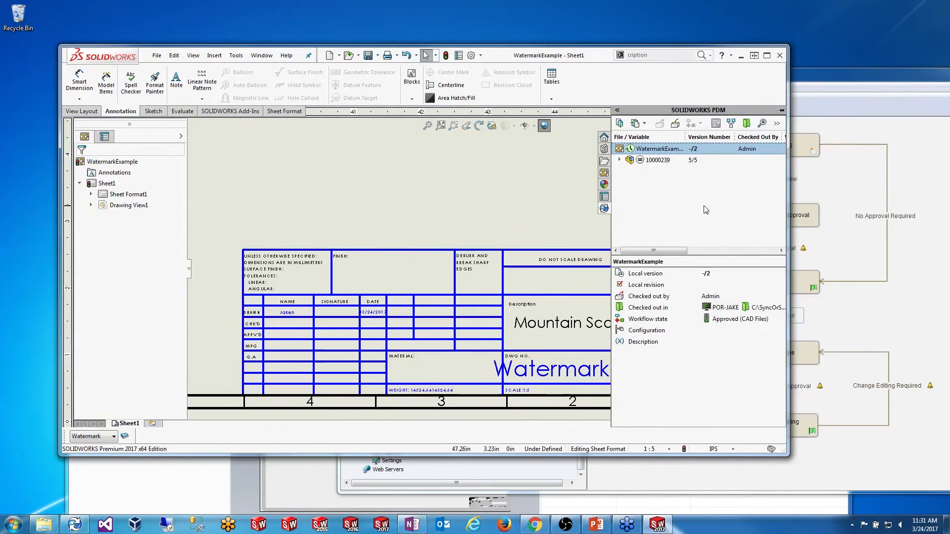
pyautogui.click(675, 124)
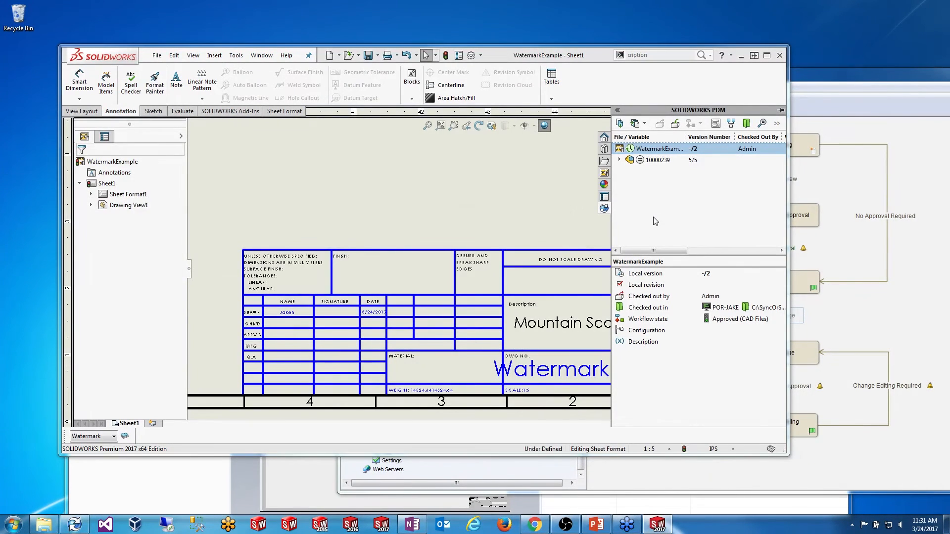
pyautogui.click(361, 290)
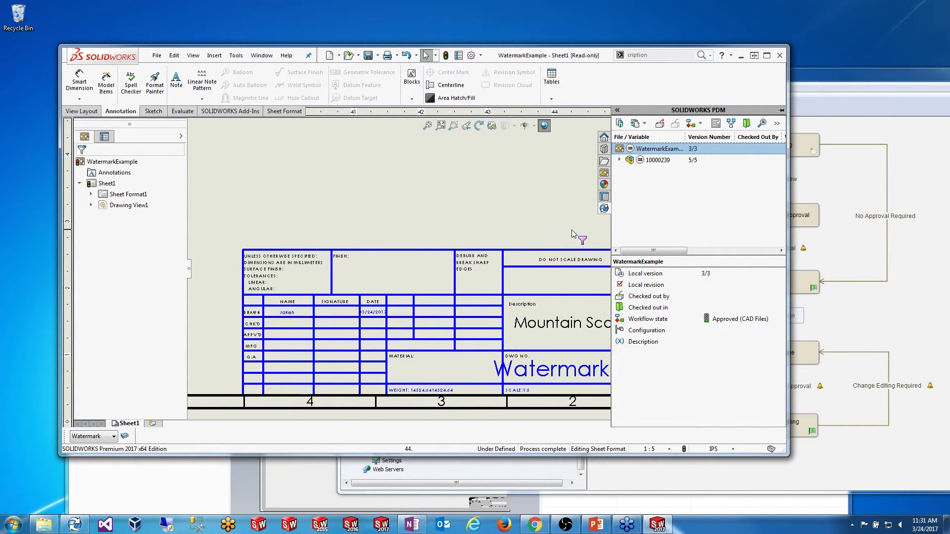
pyautogui.click(561, 219)
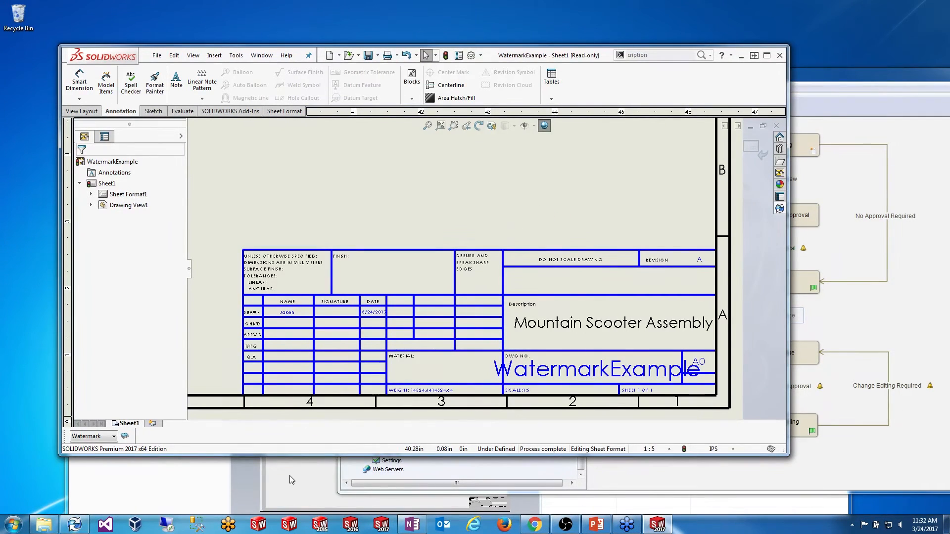
# Step: Bring PDM Administration forward and open the Description text variable in Edit Variable
pyautogui.click(208, 486)
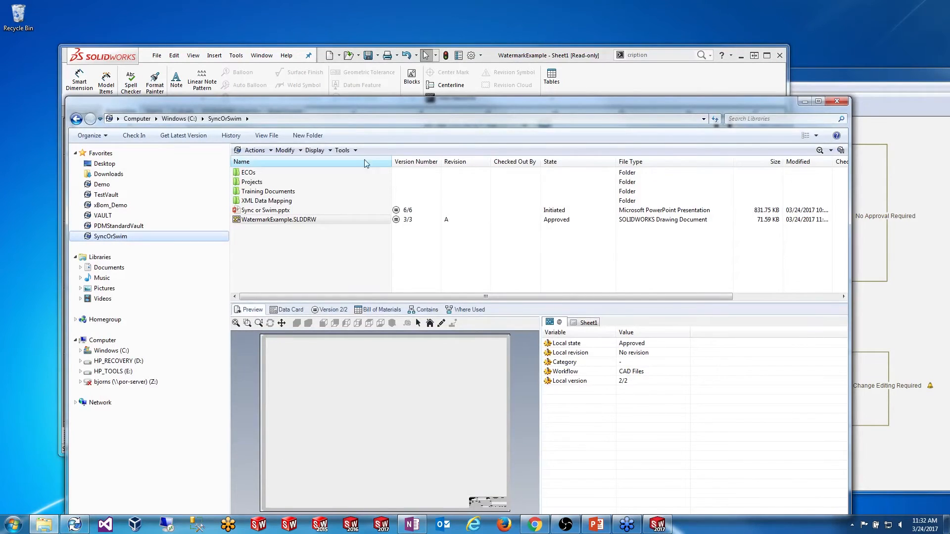
pyautogui.click(75, 524)
pyautogui.moveTo(549, 75); pyautogui.dragTo(373, 59)
pyautogui.click(433, 274)
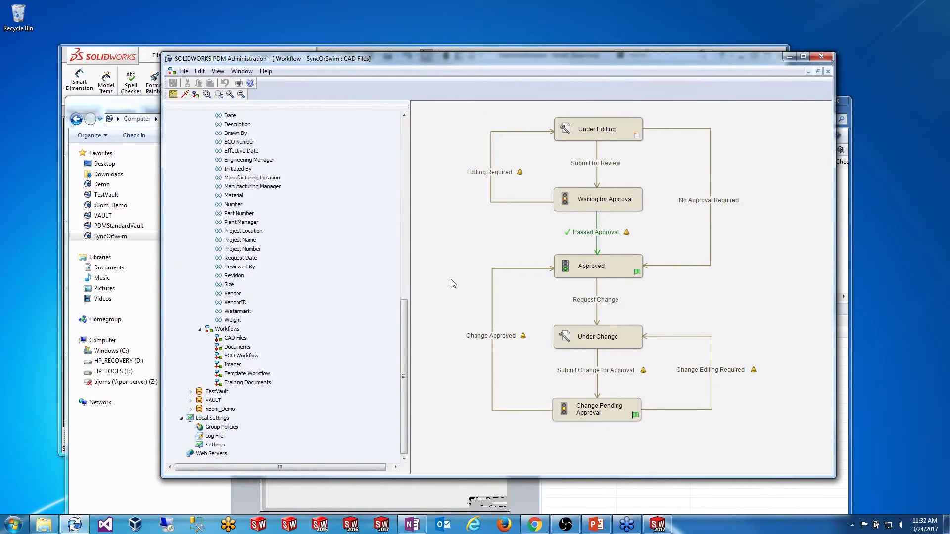
pyautogui.moveTo(404, 327); pyautogui.dragTo(398, 245)
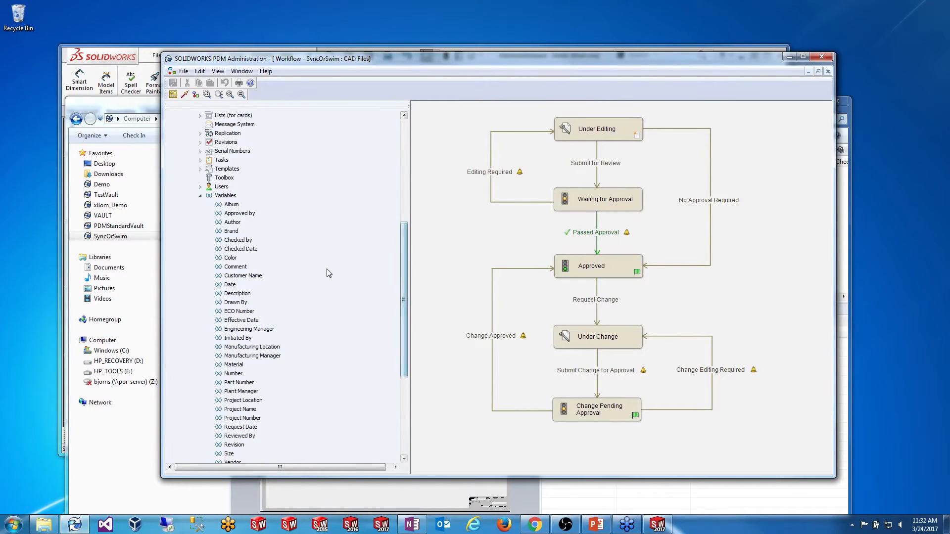
pyautogui.doubleClick(237, 294)
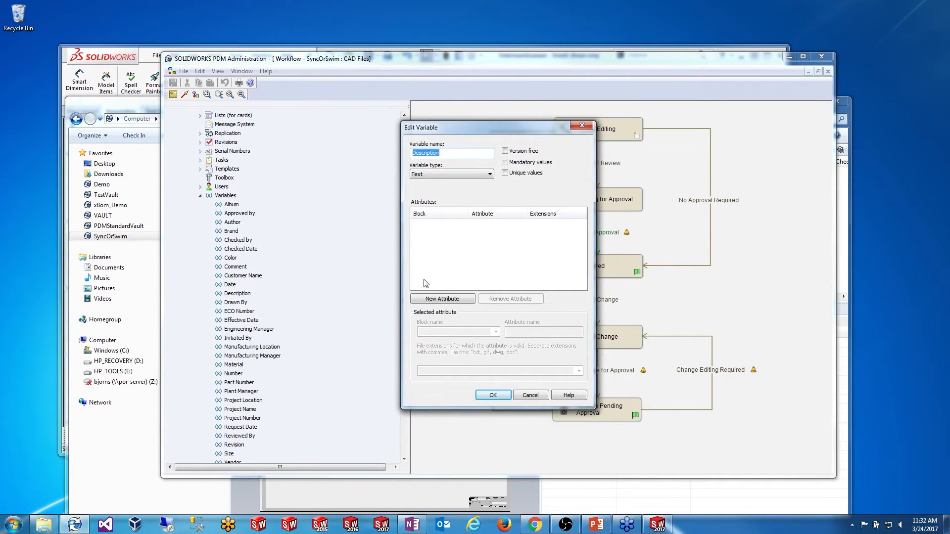
# Step: Add a mapping with block $PRPSHEET, attribute Description and extension slddrw
pyautogui.click(452, 299)
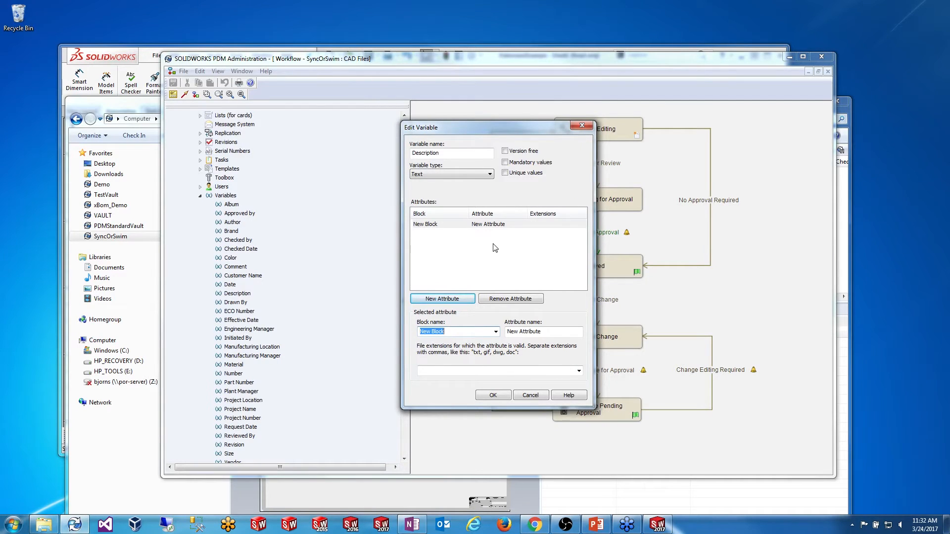
pyautogui.click(495, 332)
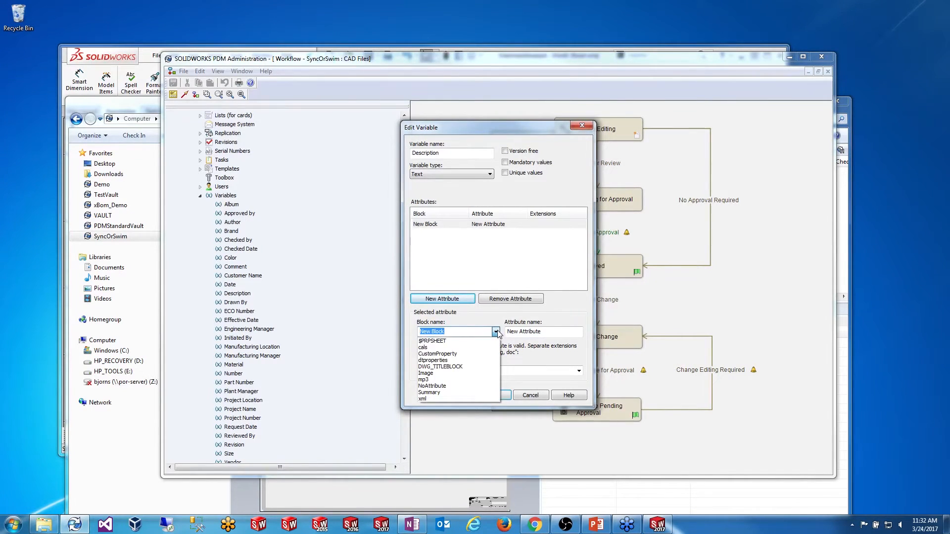
pyautogui.click(443, 341)
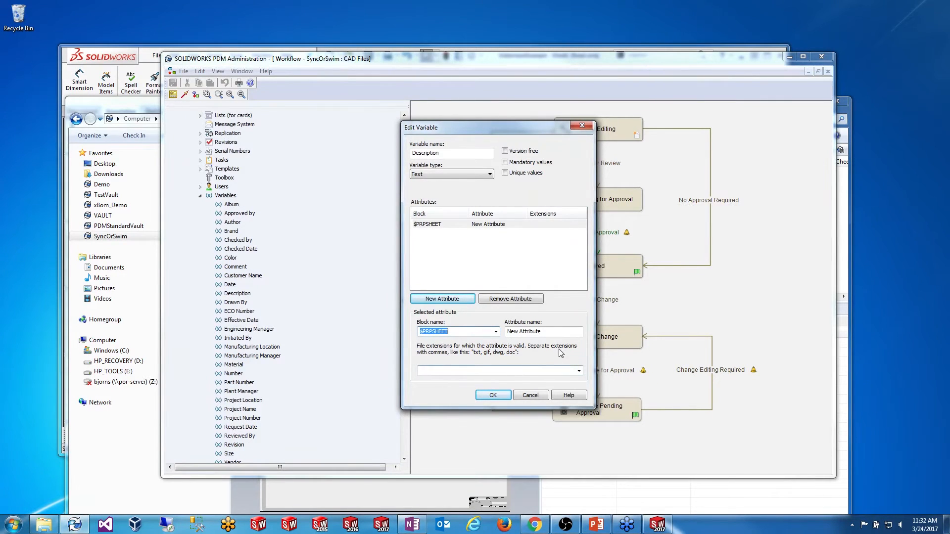
pyautogui.press('Tab')
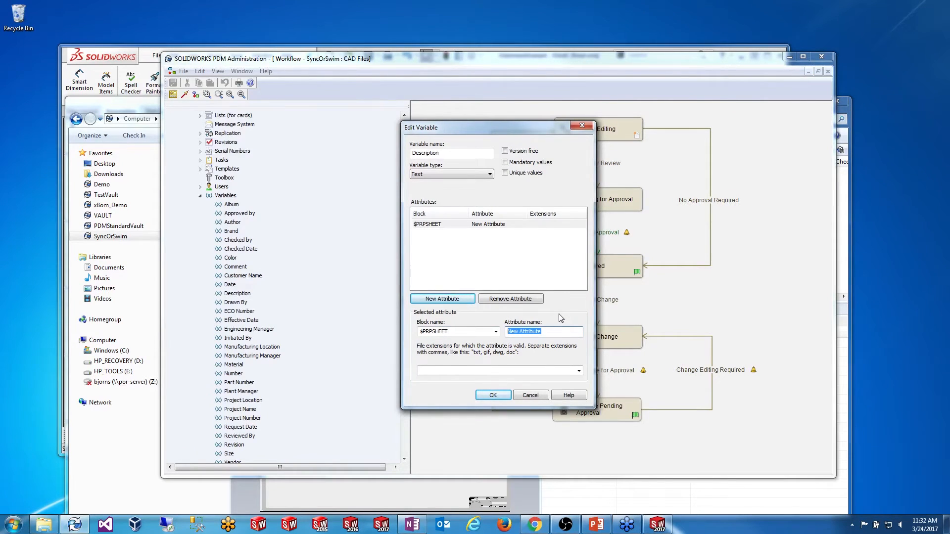
pyautogui.write('Description')
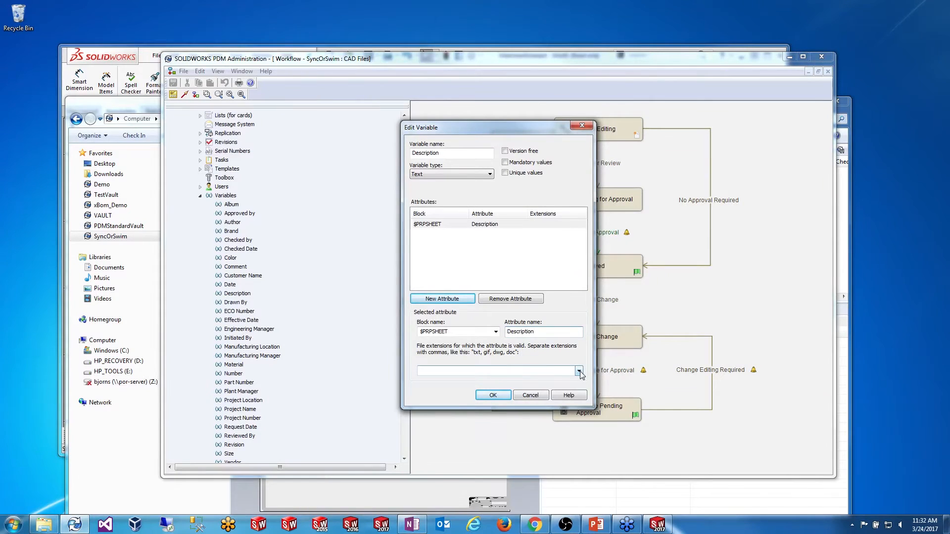
pyautogui.click(557, 372)
pyautogui.click(538, 254)
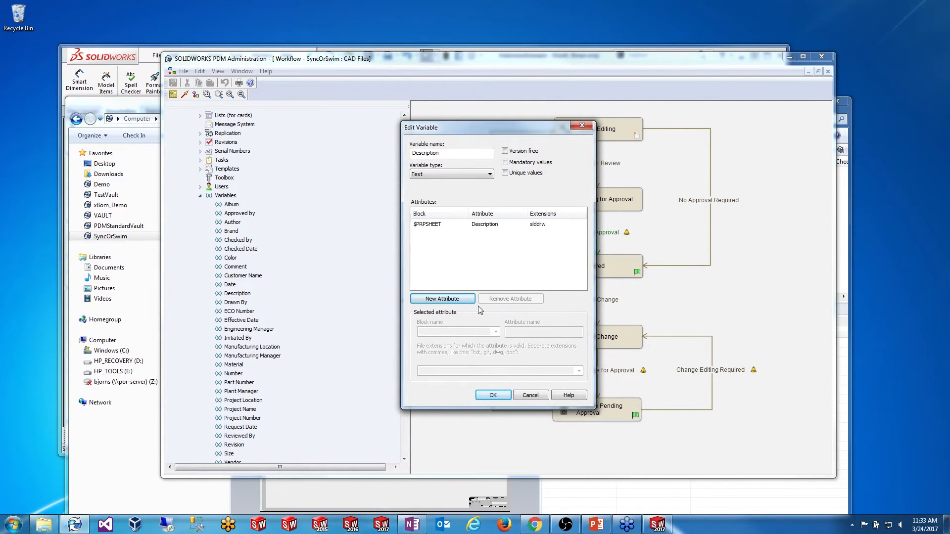
pyautogui.click(465, 299)
# Step: Map block CustomProperty, attribute Description, to sldasm, slddrw, sldprt files and save the variable
pyautogui.click(495, 331)
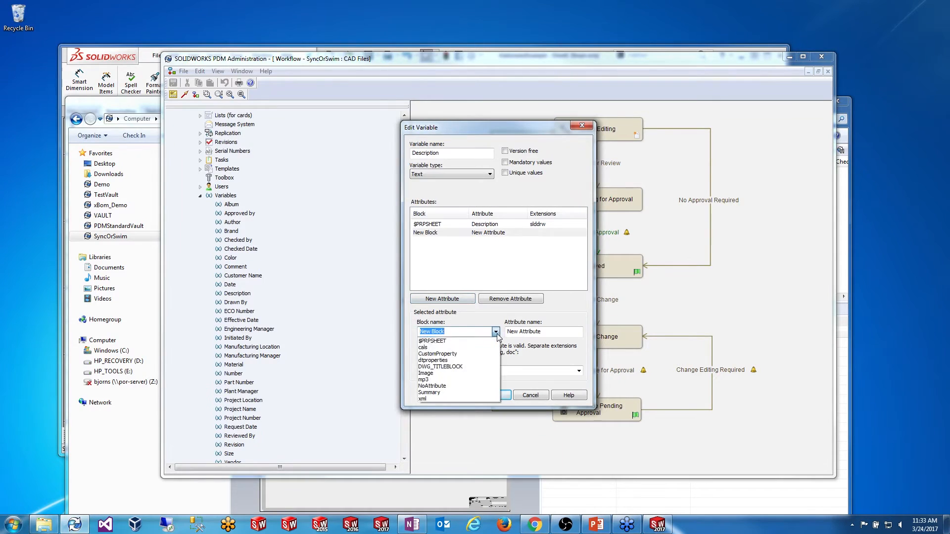
pyautogui.click(487, 356)
pyautogui.moveTo(544, 332); pyautogui.dragTo(457, 333)
pyautogui.write('Descri')
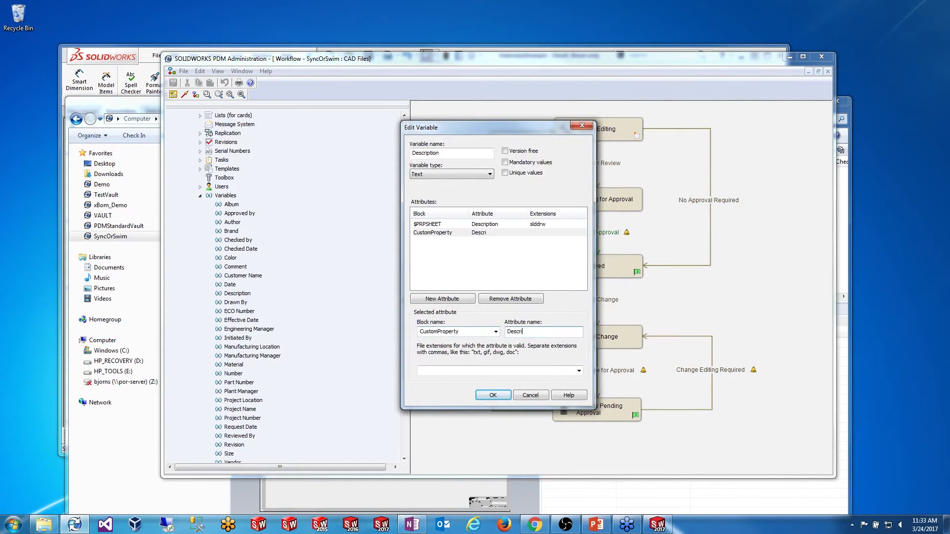
pyautogui.write('ption')
pyautogui.click(578, 371)
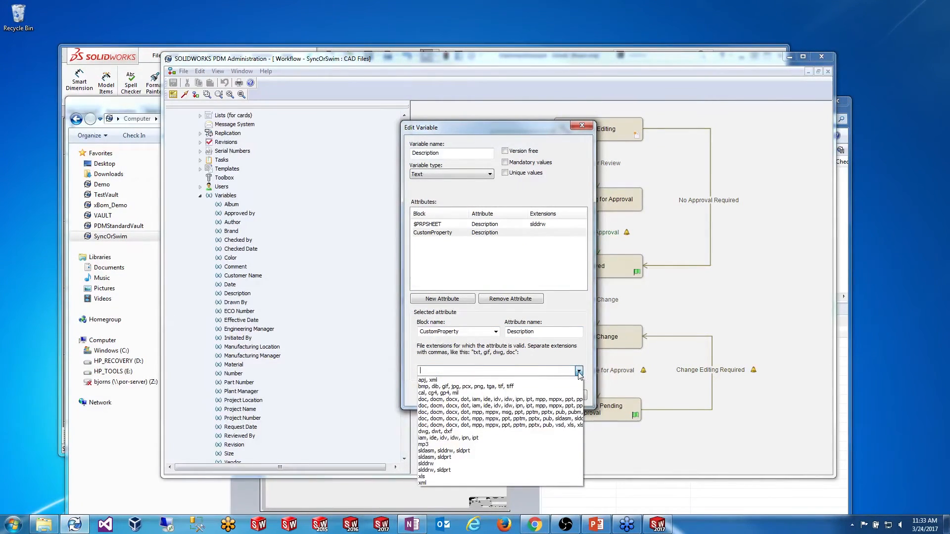
pyautogui.click(539, 451)
pyautogui.click(485, 370)
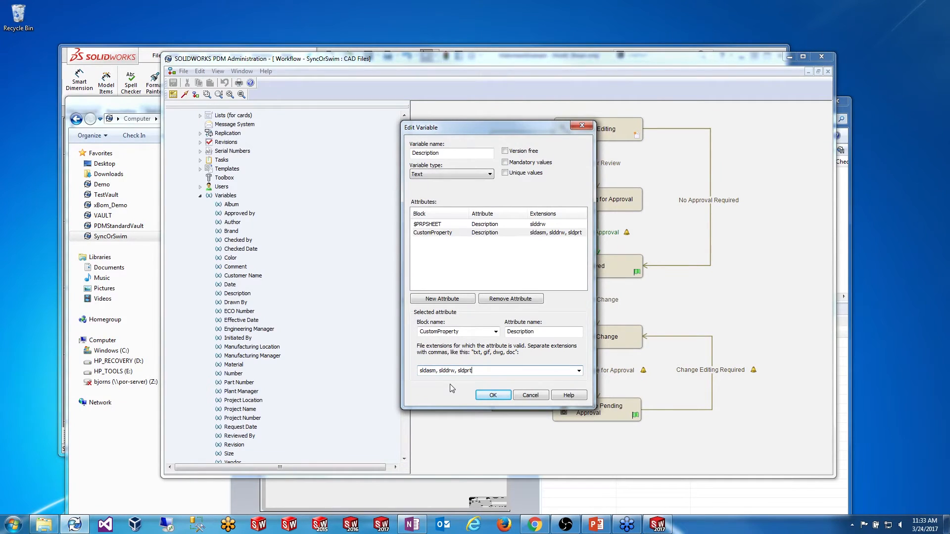
pyautogui.click(488, 269)
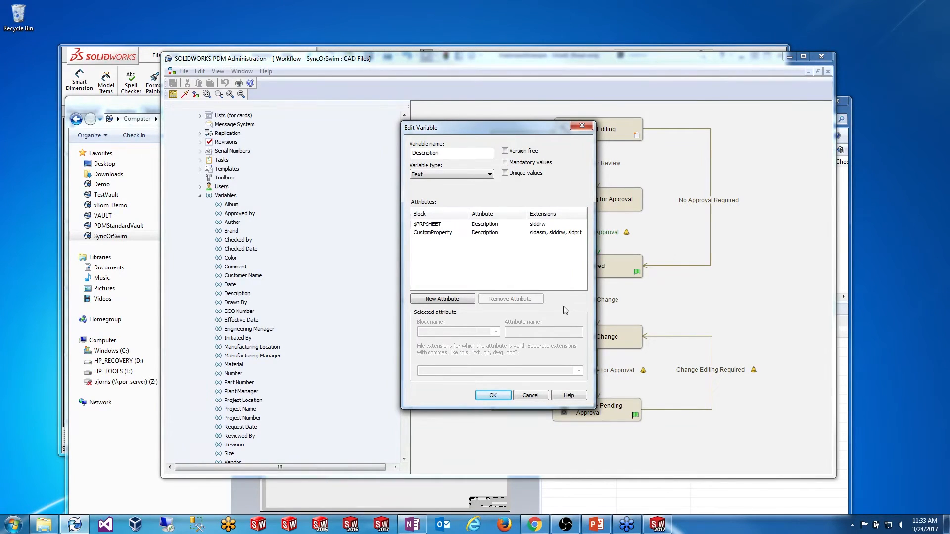
pyautogui.click(492, 395)
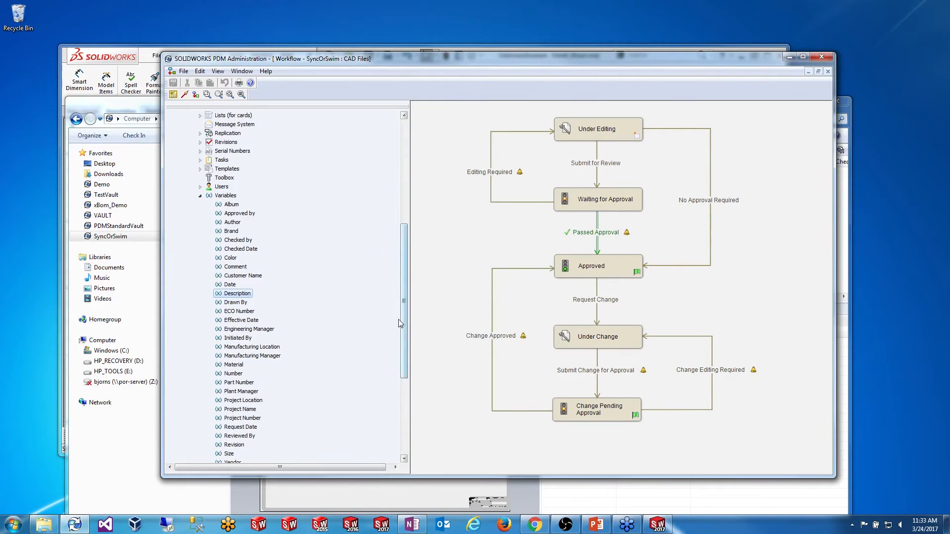
# Step: Open the SOLIDWORKS Part and Assembly Card and draw an edit box beside the Description label
pyautogui.moveTo(404, 323); pyautogui.dragTo(420, 220)
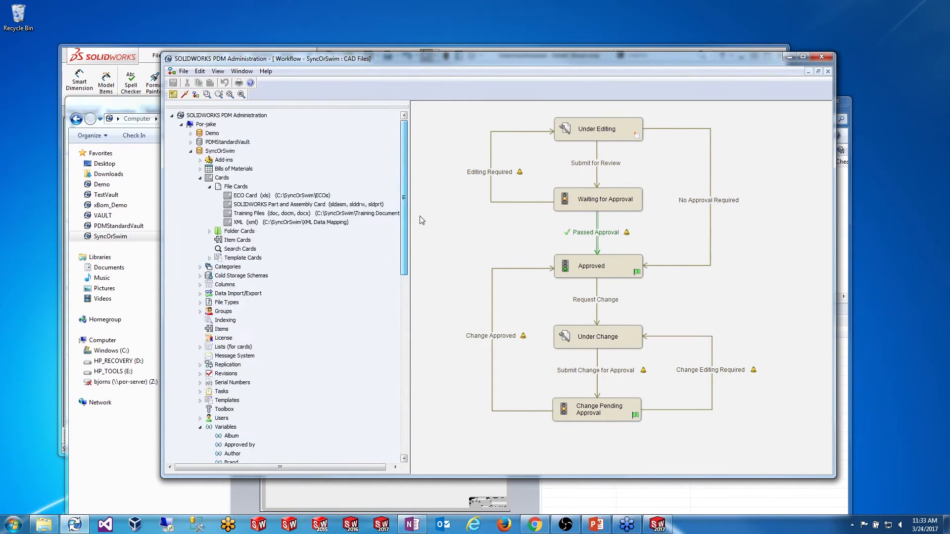
pyautogui.doubleClick(313, 206)
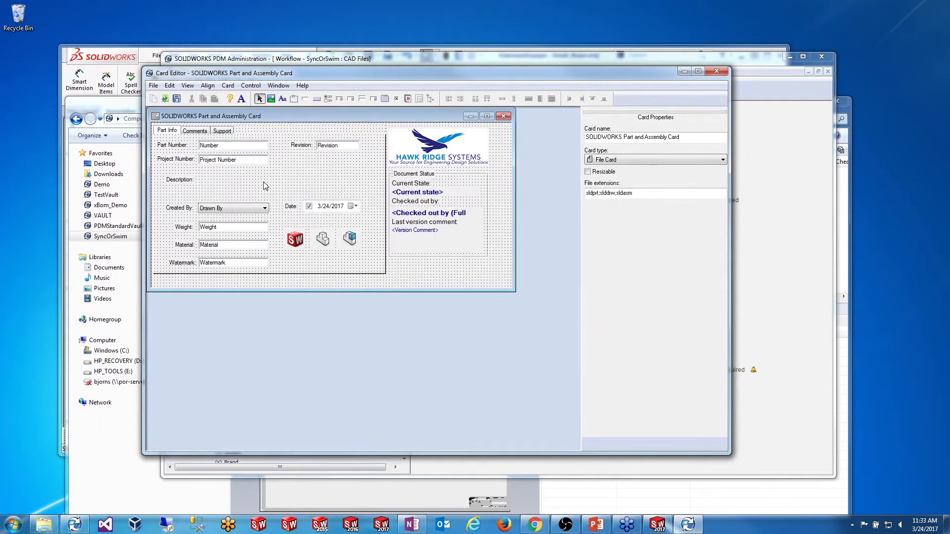
pyautogui.click(305, 101)
pyautogui.moveTo(198, 177)
pyautogui.mouseDown()
pyautogui.moveTo(314, 204)
pyautogui.moveTo(365, 207)
pyautogui.moveTo(363, 199)
pyautogui.mouseUp()
pyautogui.moveTo(280, 176); pyautogui.dragTo(279, 170)
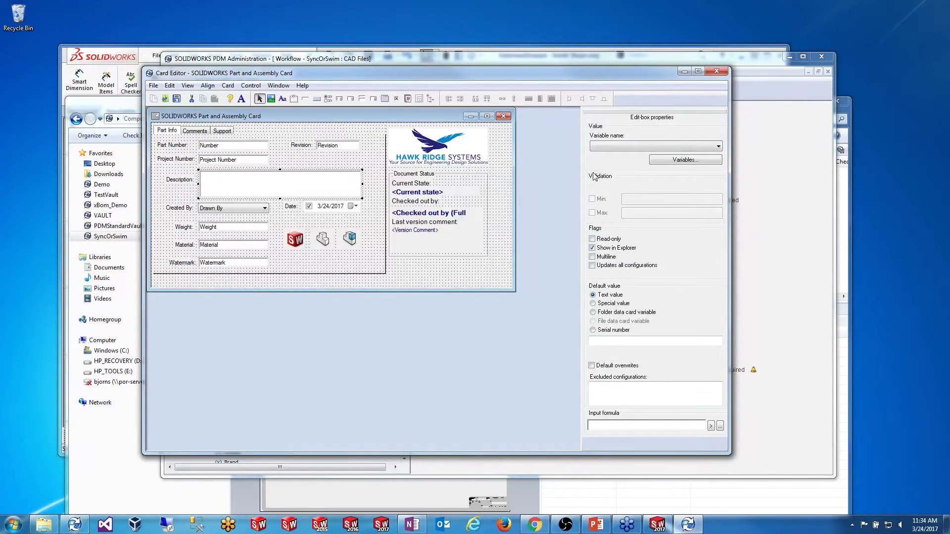
# Step: Tie the edit box to the Description variable, then save and close the card
pyautogui.click(613, 147)
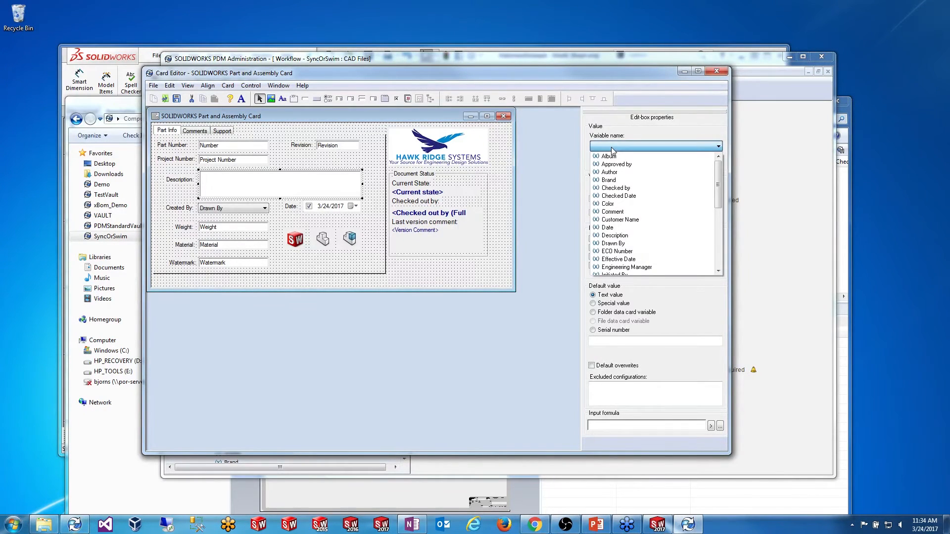
pyautogui.click(632, 235)
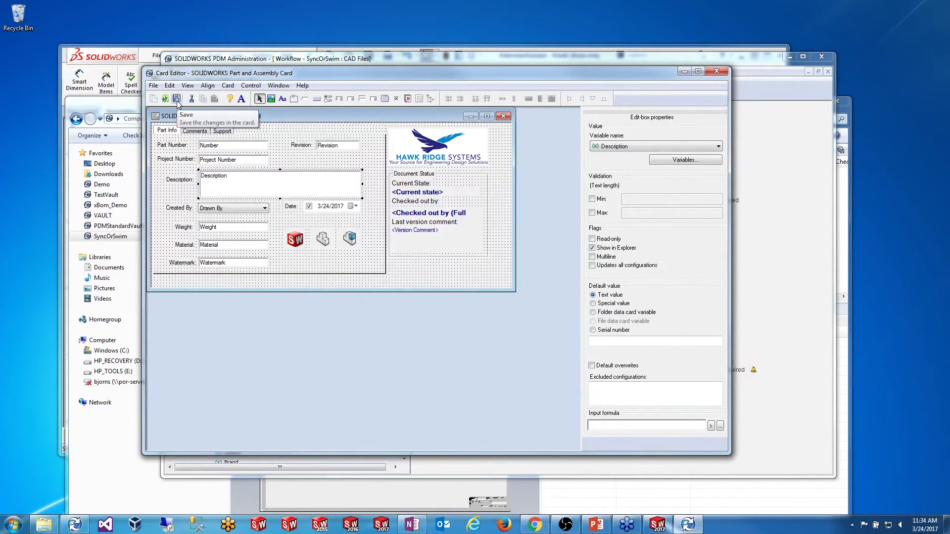
pyautogui.click(177, 99)
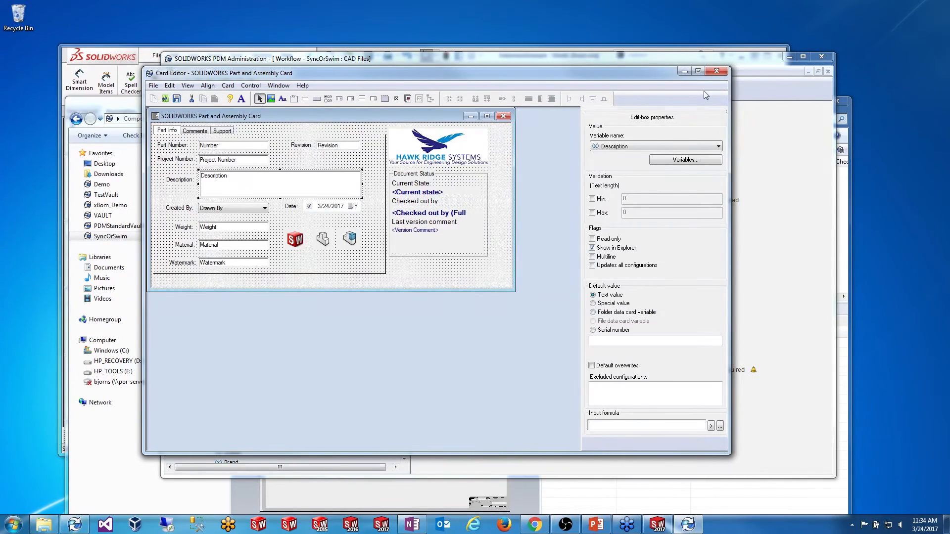
pyautogui.click(716, 71)
pyautogui.moveTo(404, 166); pyautogui.dragTo(408, 198)
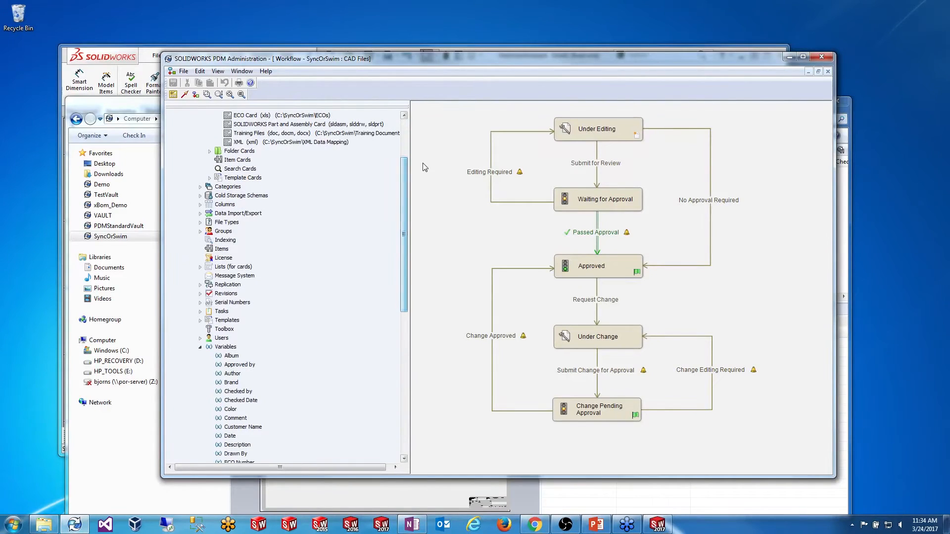
pyautogui.moveTo(409, 165); pyautogui.dragTo(375, 165)
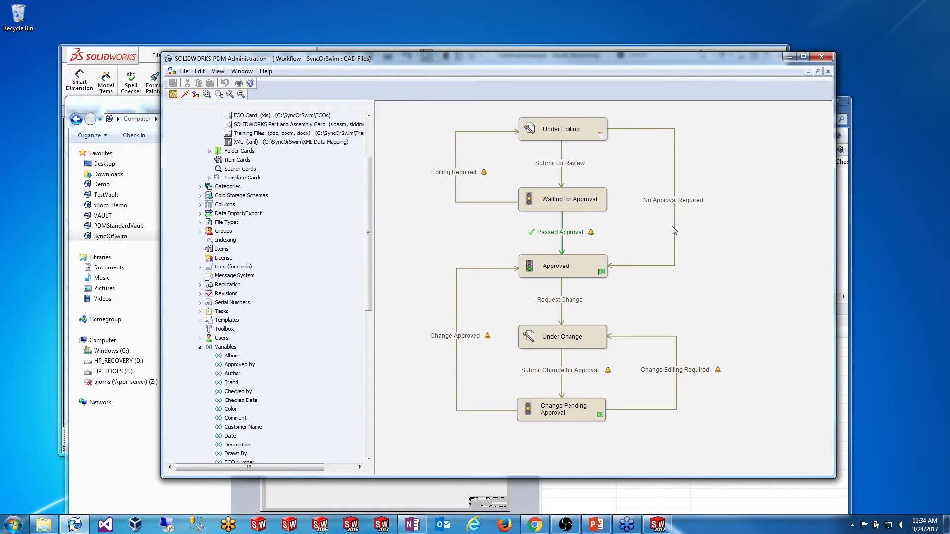
# Step: Close the SyncOrSwim CAD Files workflow and minimize PDM Administration to reveal the vault
pyautogui.click(827, 71)
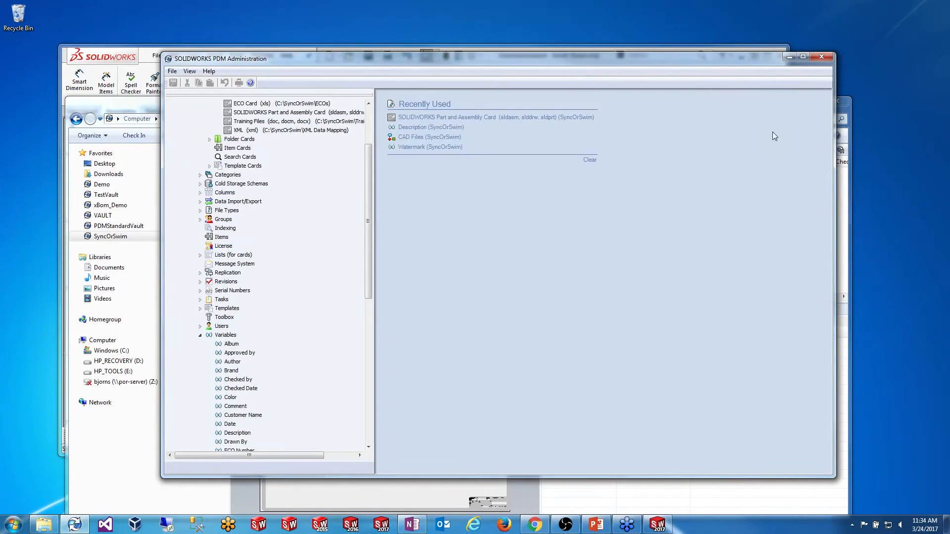
pyautogui.click(788, 58)
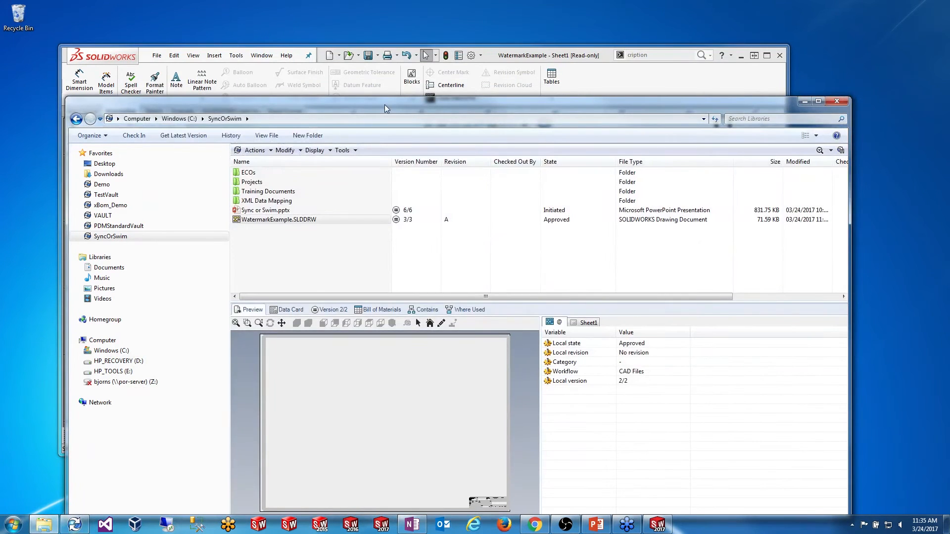
# Step: Show WatermarkExample.SLDDRW's data card and try checking it out, cancelling the blocked check-out
pyautogui.moveTo(384, 104); pyautogui.dragTo(412, 42)
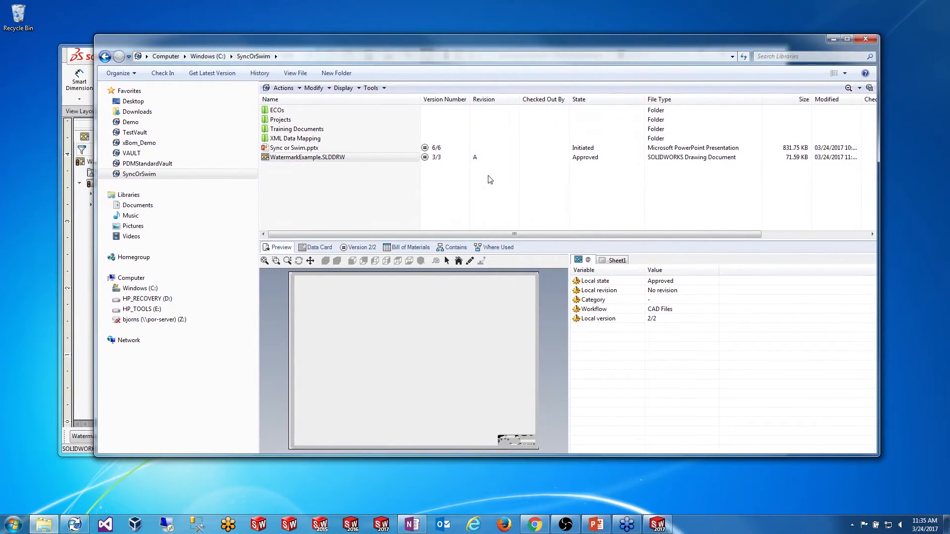
pyautogui.moveTo(483, 173); pyautogui.dragTo(329, 218)
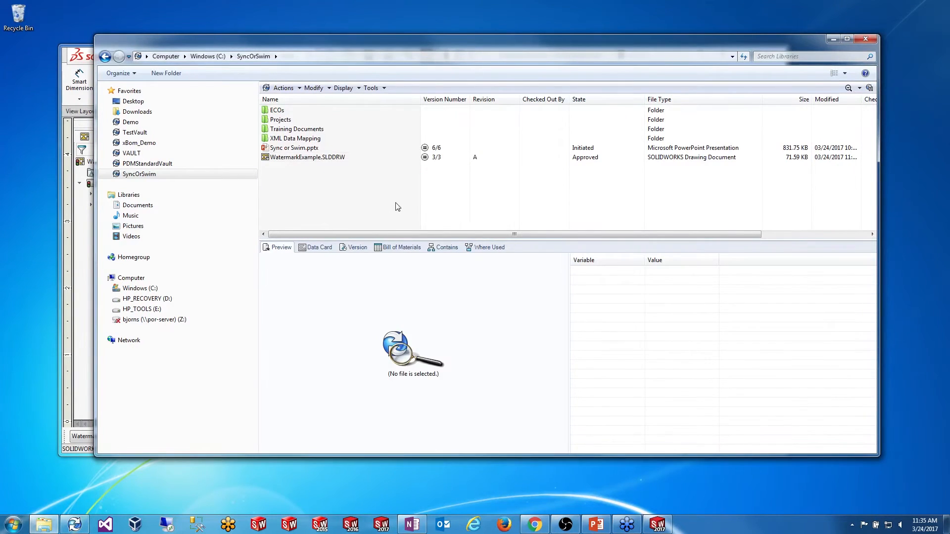
pyautogui.click(315, 247)
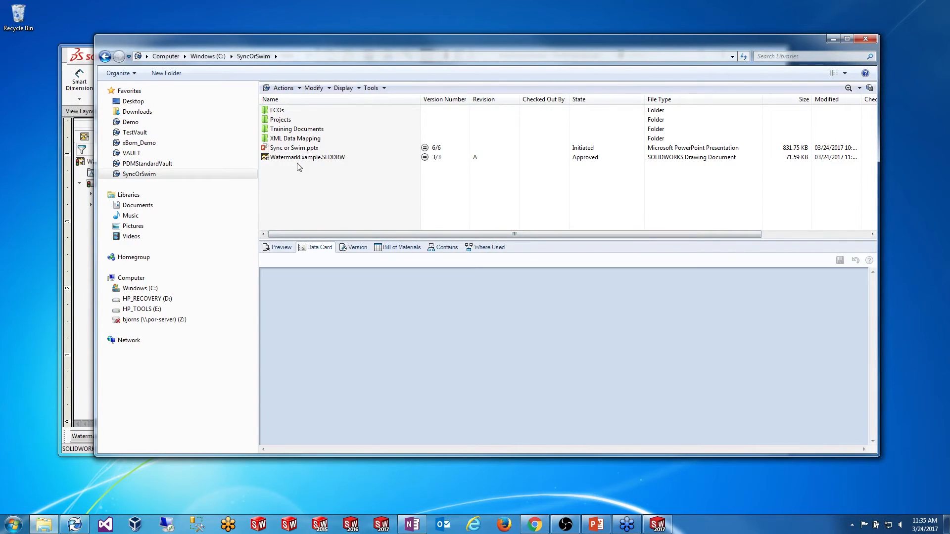
pyautogui.click(298, 157)
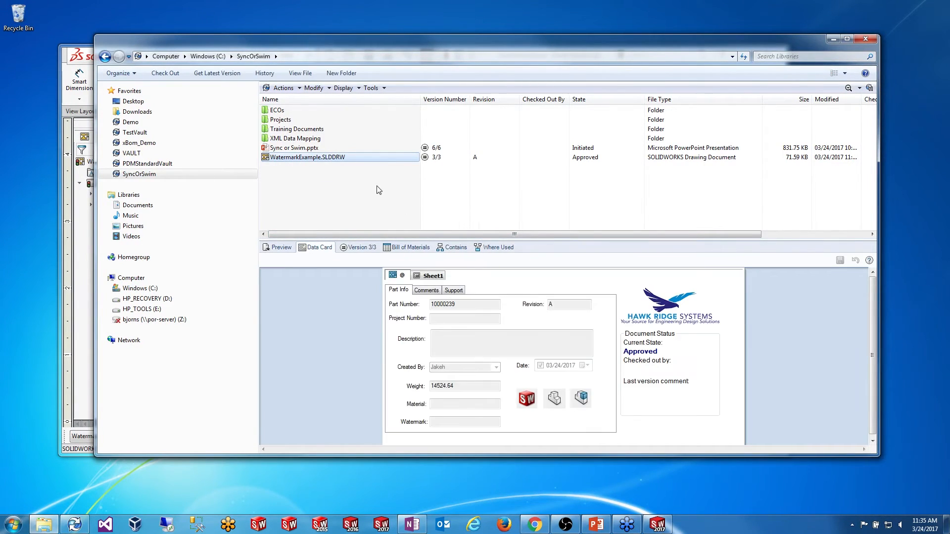
pyautogui.rightClick(331, 165)
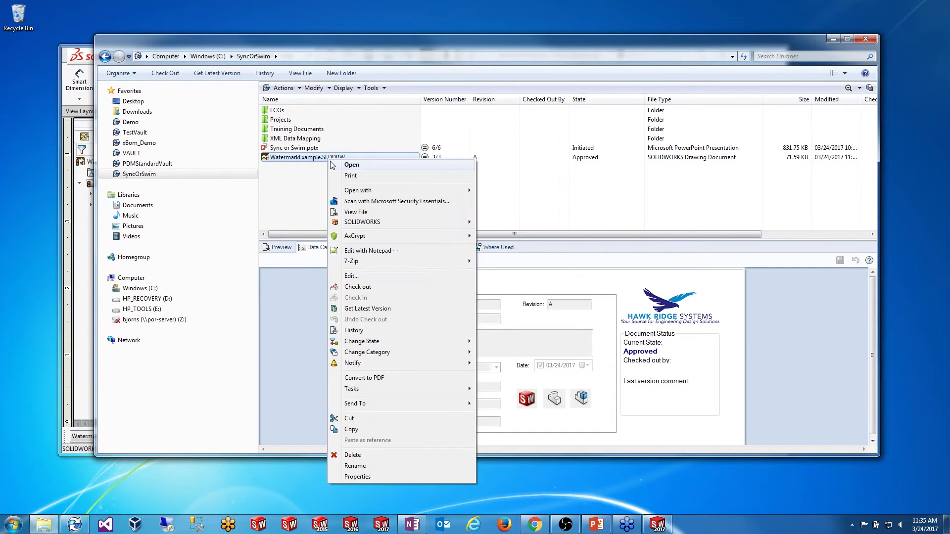
pyautogui.click(420, 287)
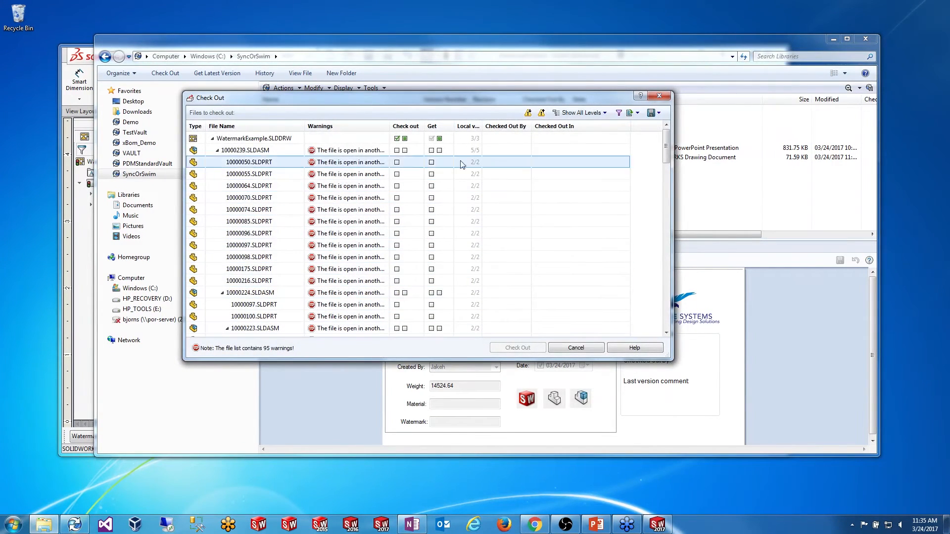
pyautogui.click(659, 96)
# Step: Close the drawing in SOLIDWORKS, then check out WatermarkExample.SLDDRW to Admin
pyautogui.click(658, 523)
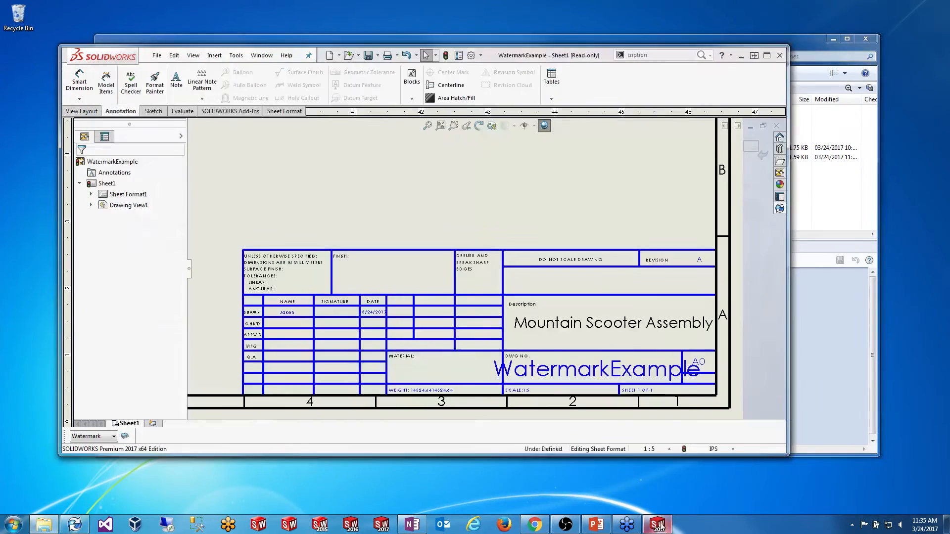
pyautogui.click(776, 126)
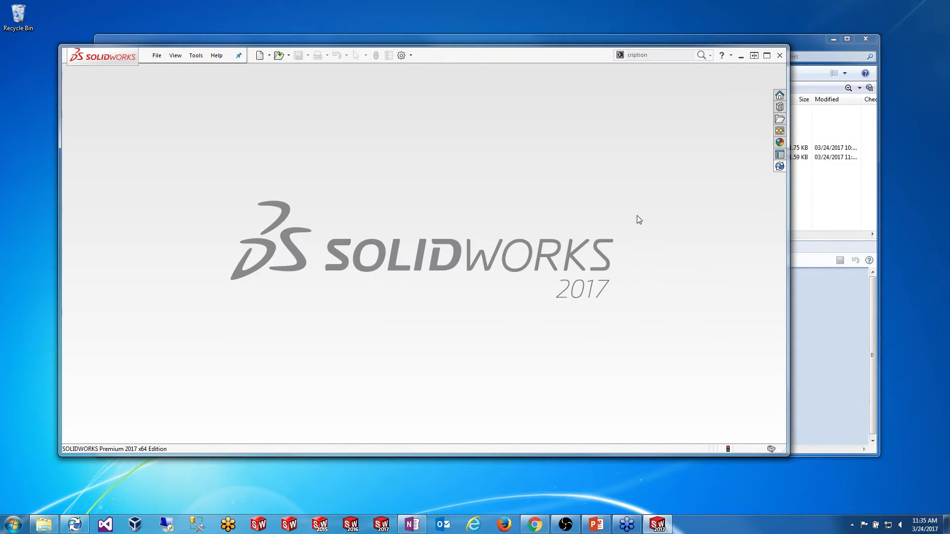
pyautogui.click(740, 55)
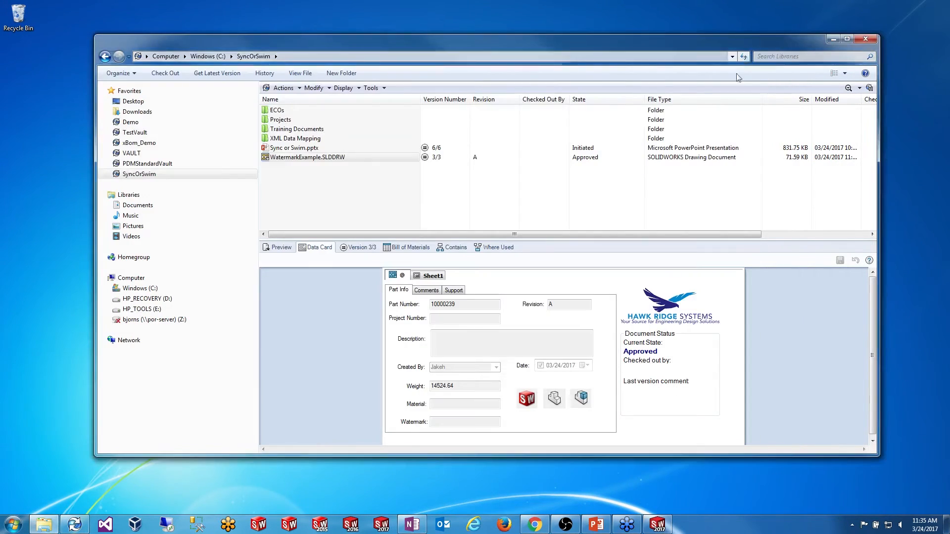
pyautogui.rightClick(296, 158)
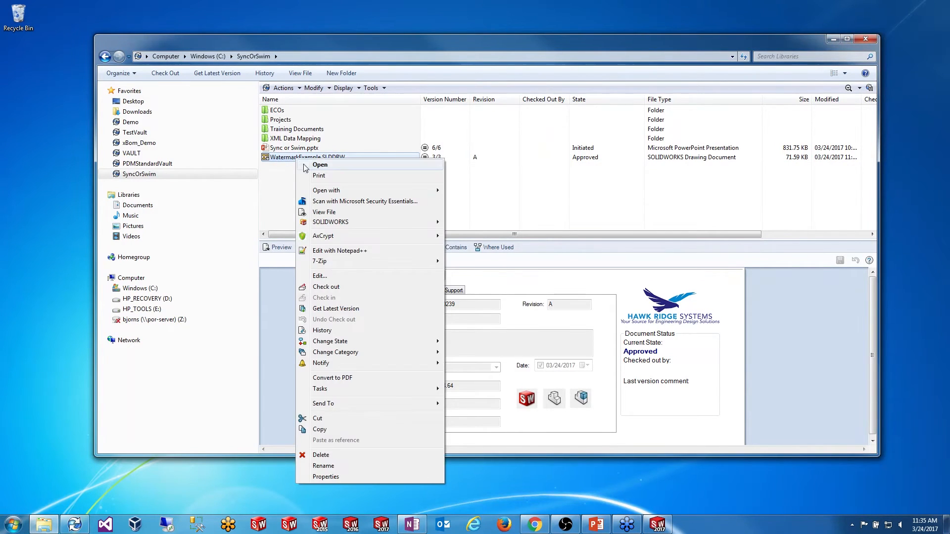
pyautogui.click(327, 288)
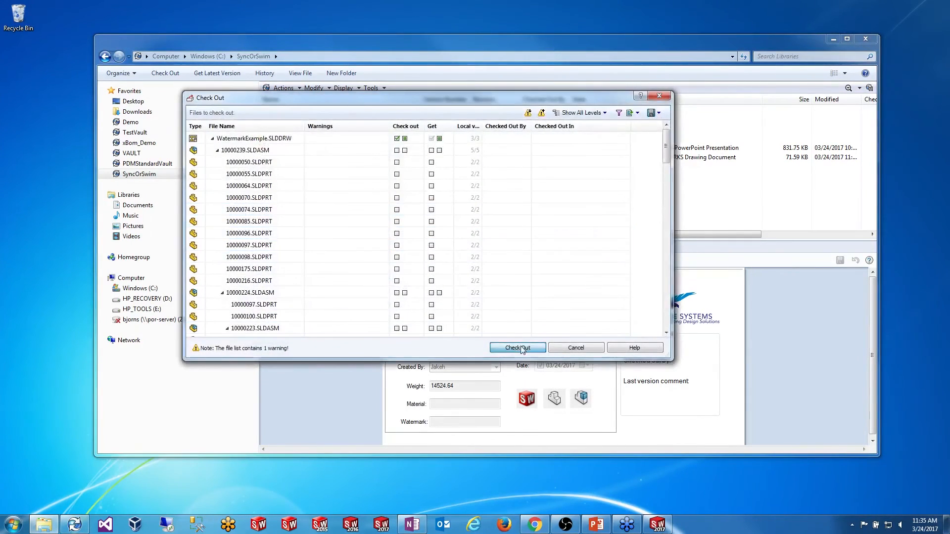
pyautogui.click(515, 345)
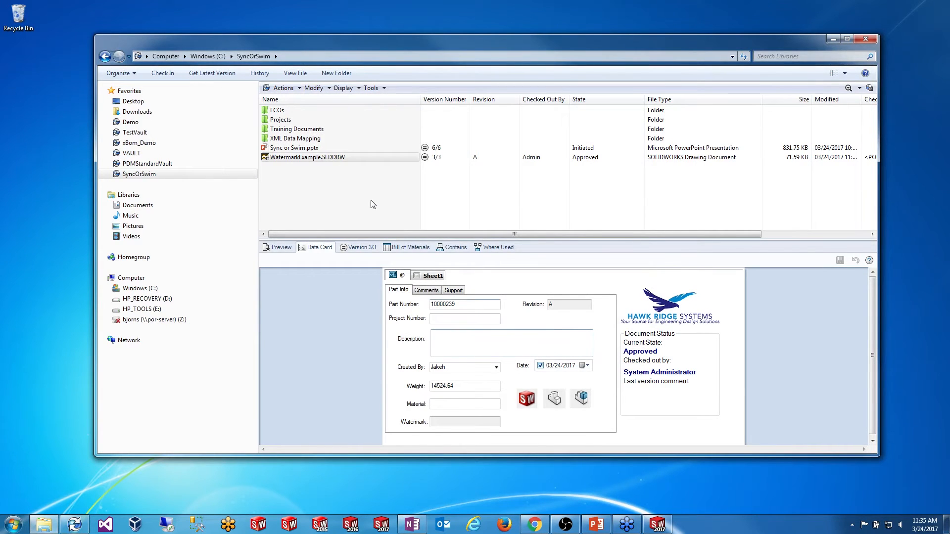
# Step: Check out 10000239.SLDASM and its parts from Projects\P-00001
pyautogui.doubleClick(285, 123)
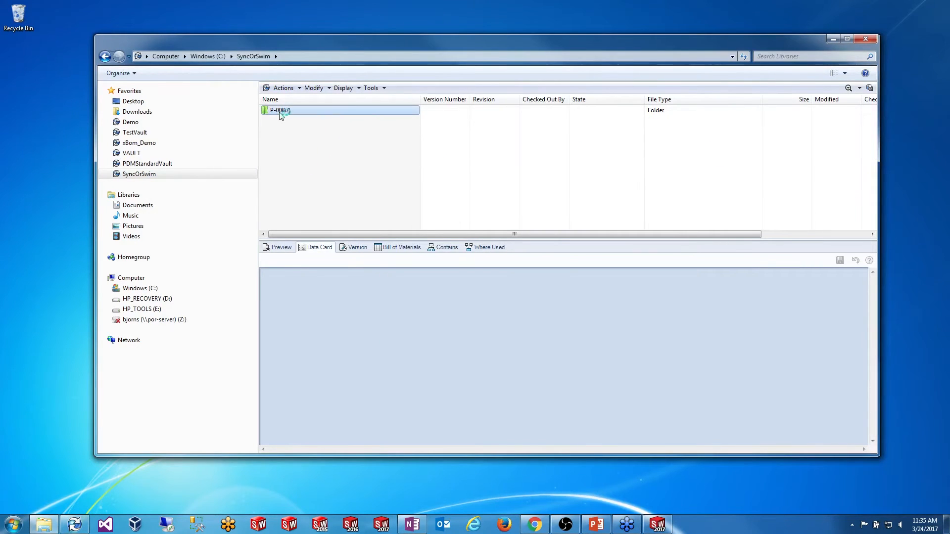
pyautogui.doubleClick(339, 109)
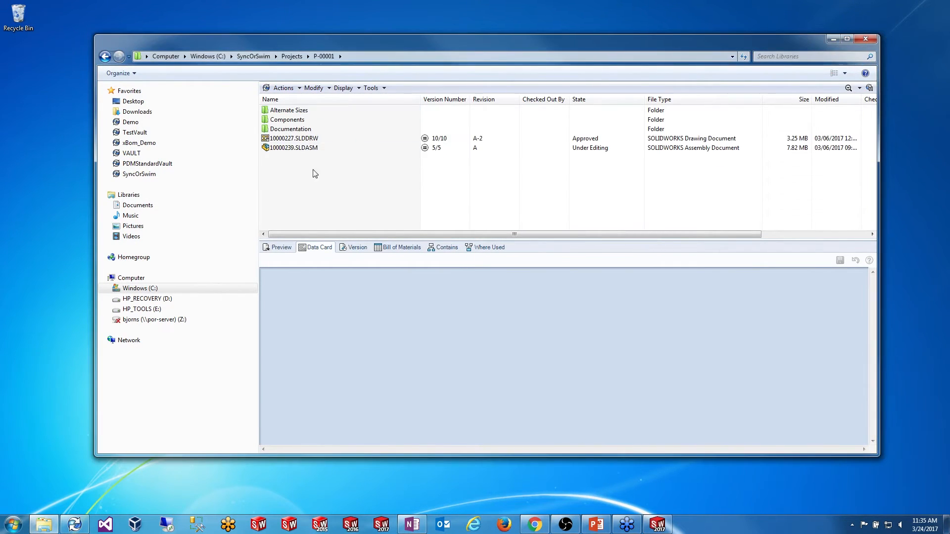
pyautogui.rightClick(332, 150)
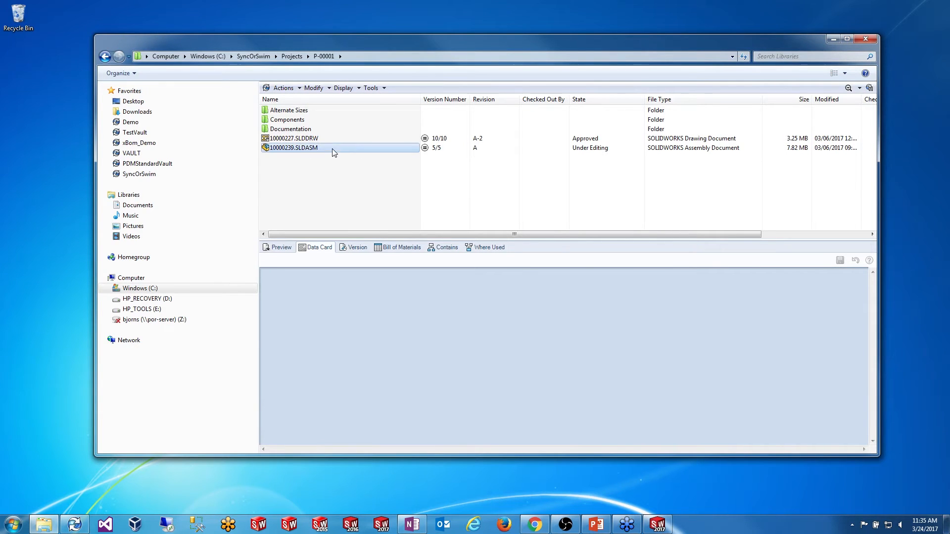
pyautogui.click(381, 278)
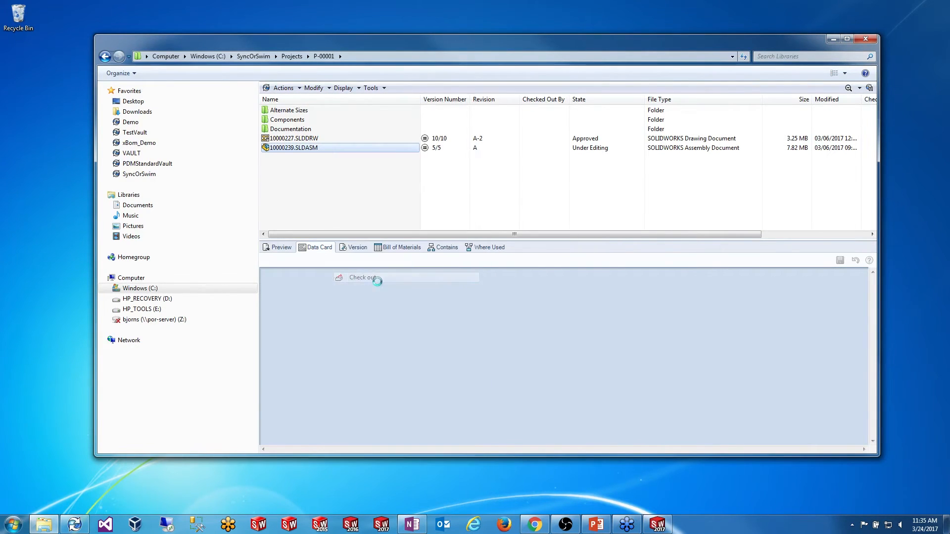
pyautogui.click(515, 347)
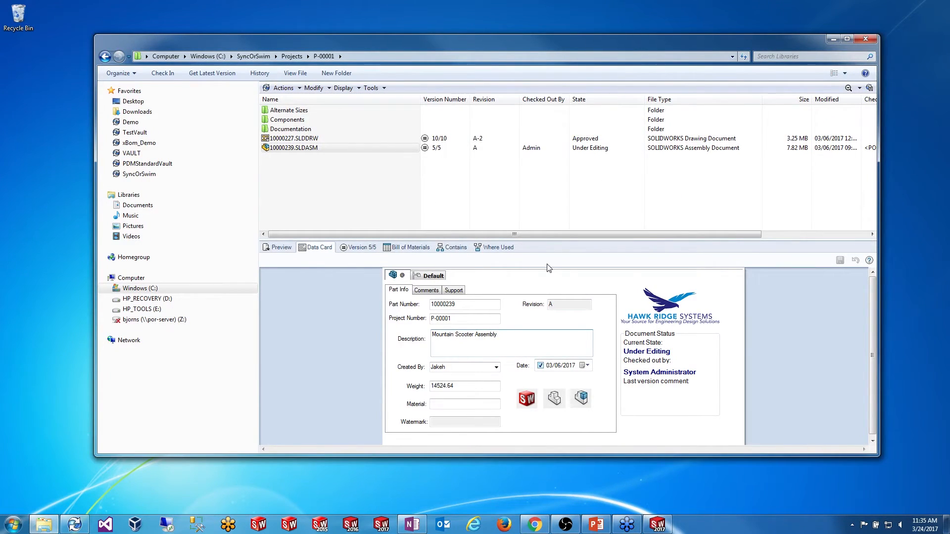
# Step: Set its description to 'Mountain Scooter Assembly- TEST', check it in, and return to the vault root
pyautogui.write('- TEST')
pyautogui.click(839, 261)
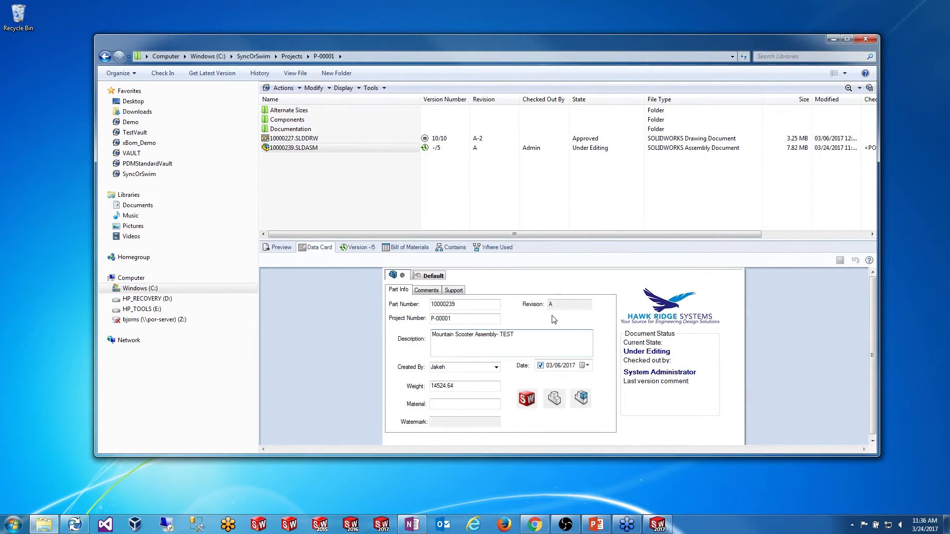
pyautogui.click(306, 150)
pyautogui.rightClick(306, 149)
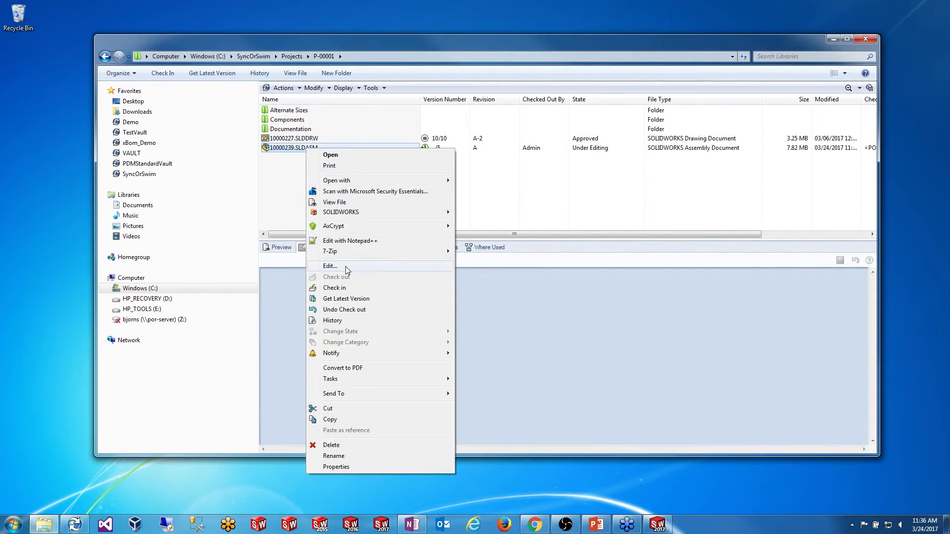
pyautogui.click(354, 287)
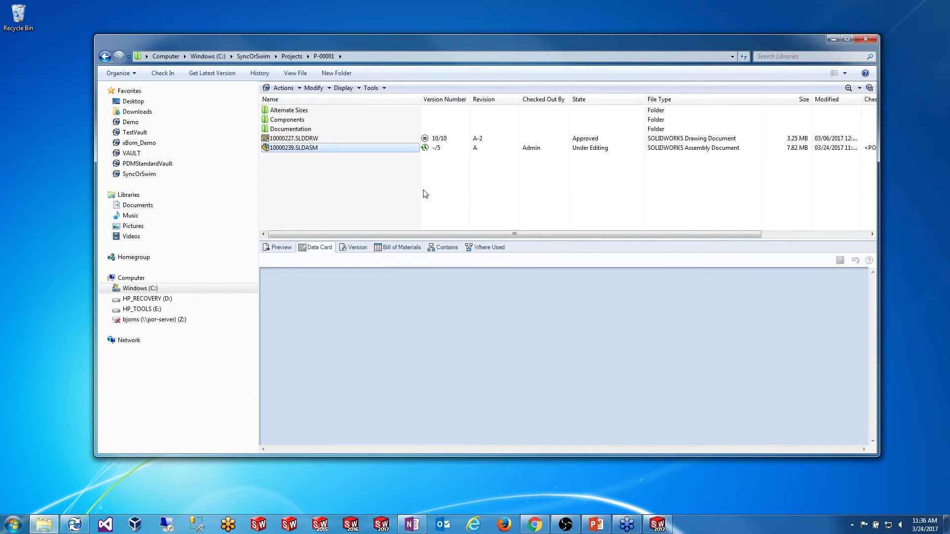
pyautogui.click(380, 291)
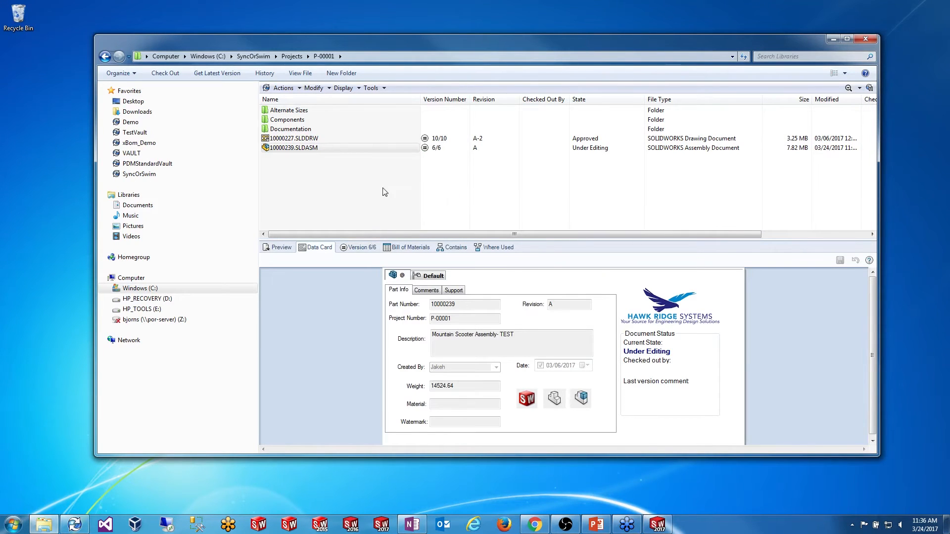
pyautogui.click(254, 57)
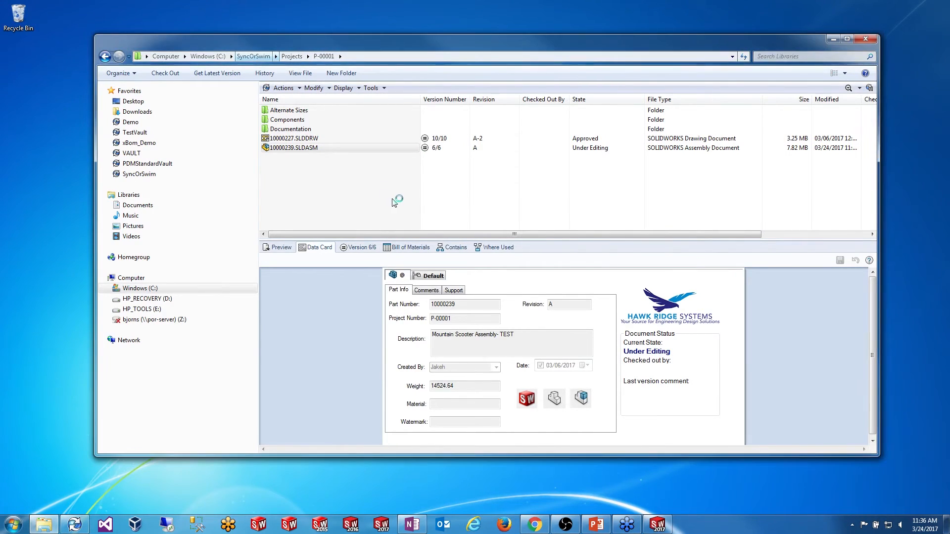
pyautogui.click(318, 158)
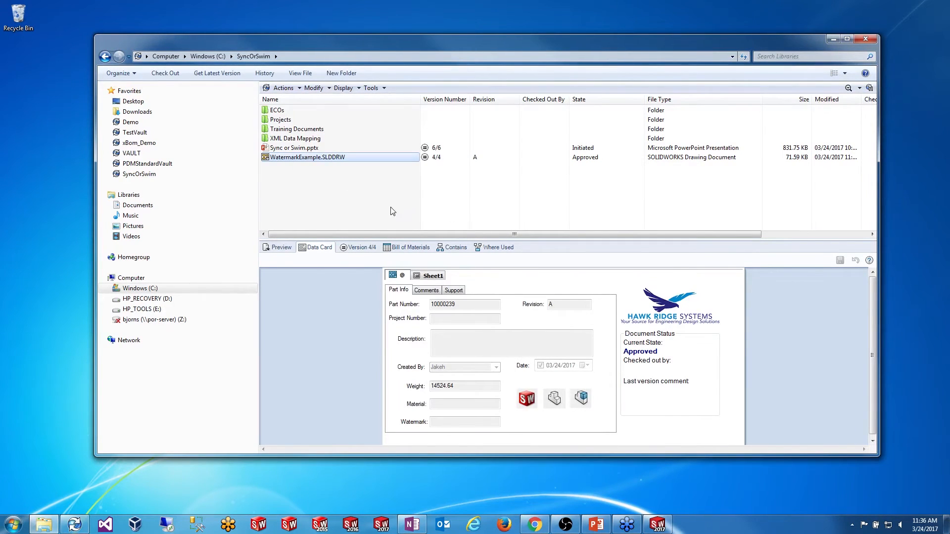
# Step: Open WatermarkExample.SLDDRW read-only in SOLIDWORKS and view its title block description
pyautogui.doubleClick(341, 158)
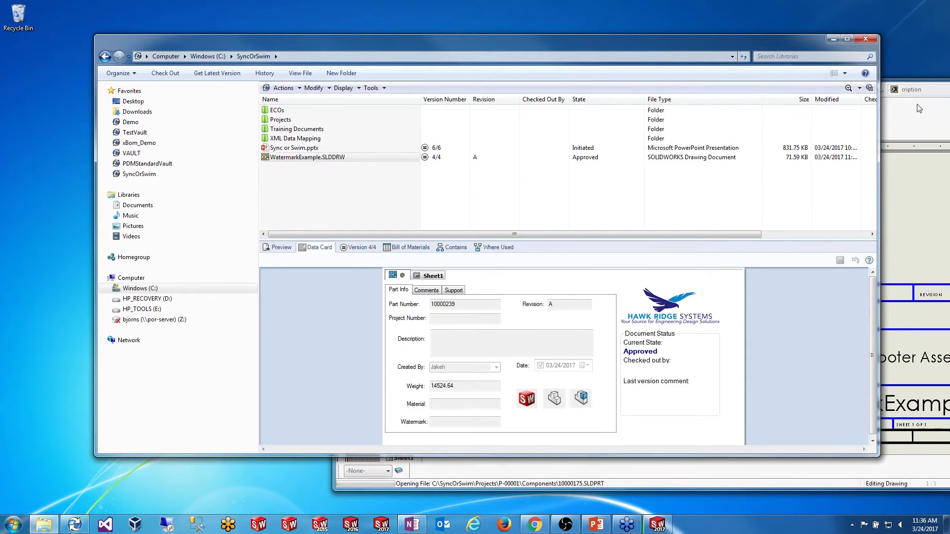
pyautogui.click(918, 108)
pyautogui.moveTo(873, 94); pyautogui.dragTo(583, 75)
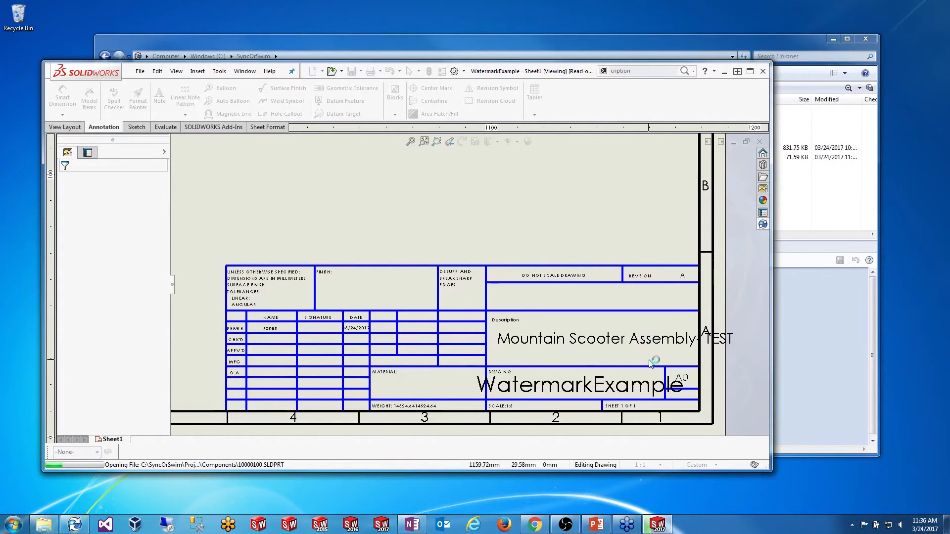
pyautogui.rightClick(654, 360)
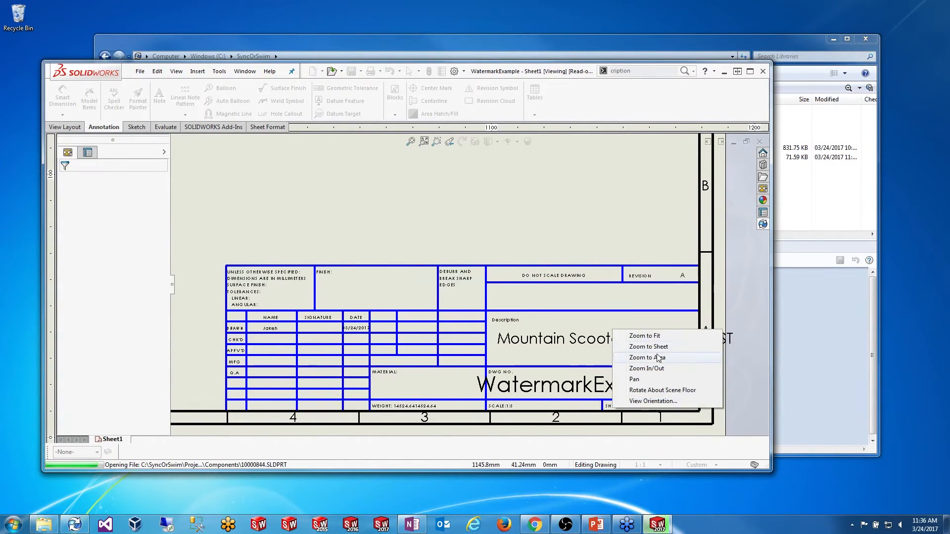
pyautogui.click(593, 330)
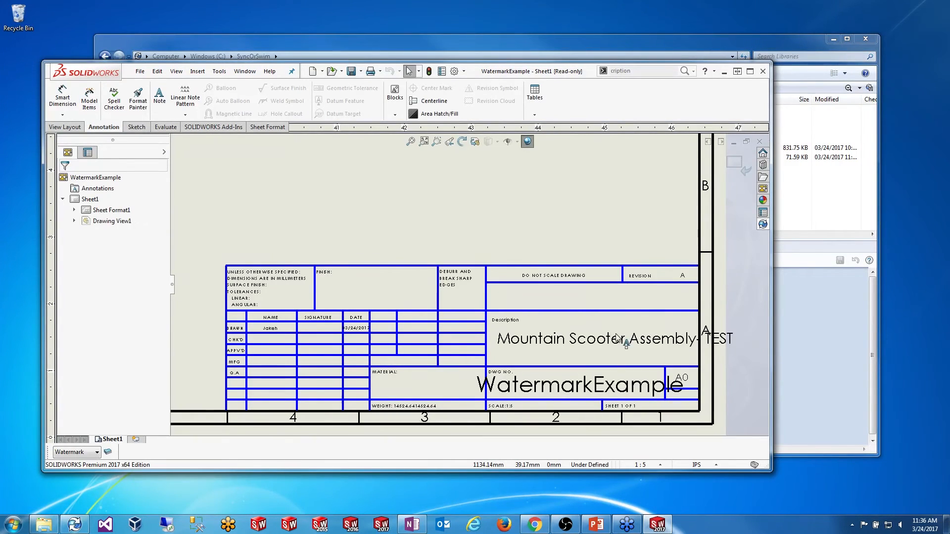
# Step: In Edit Sheet Format, nudge the description note slightly up and left
pyautogui.rightClick(569, 327)
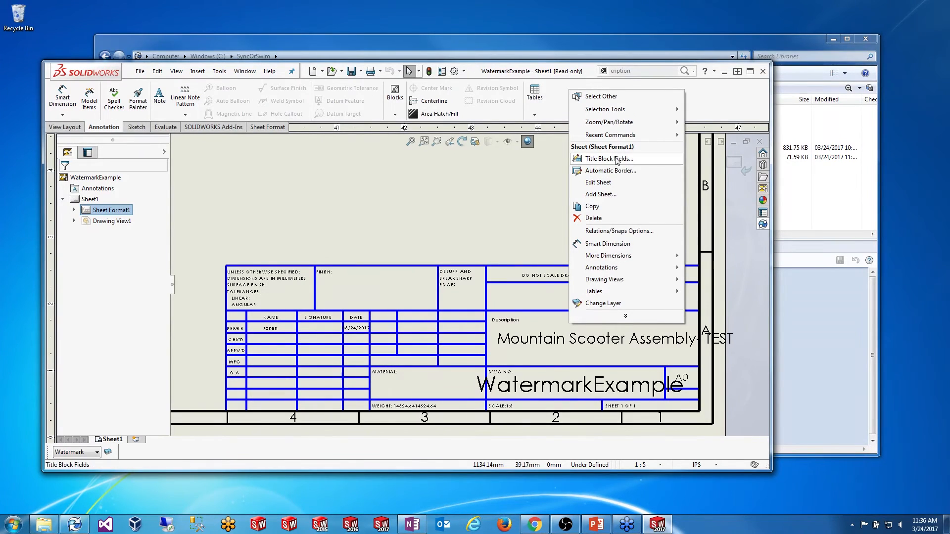
pyautogui.click(563, 338)
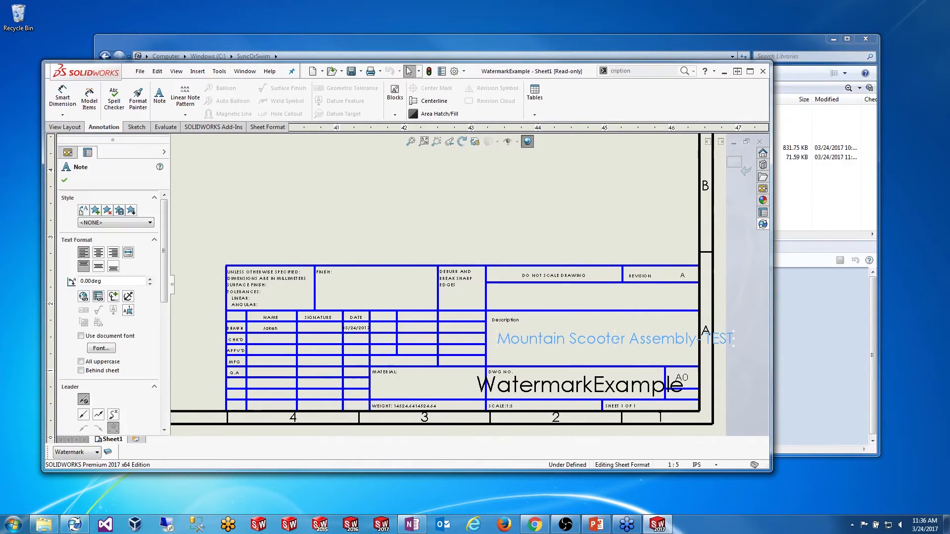
pyautogui.moveTo(615, 340)
pyautogui.mouseDown()
pyautogui.moveTo(605, 338)
pyautogui.moveTo(613, 334)
pyautogui.mouseUp()
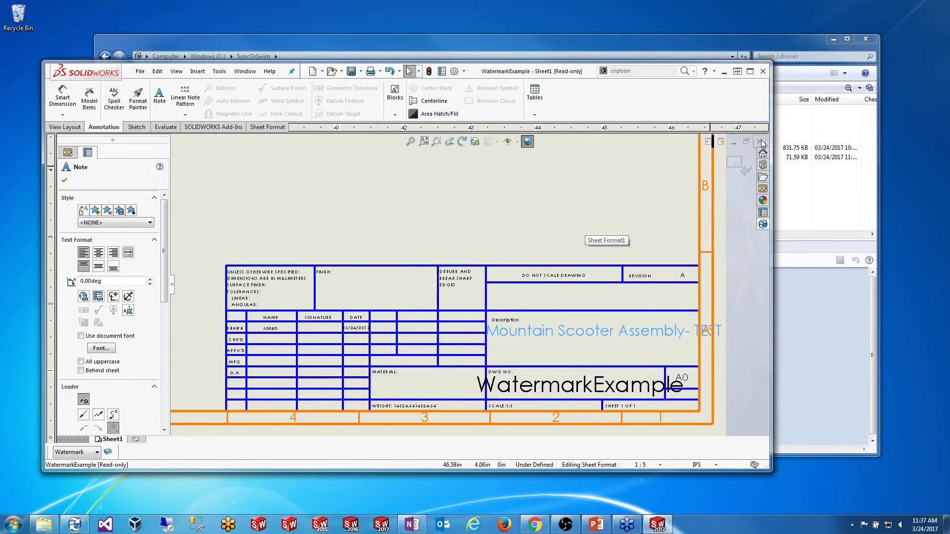
pyautogui.click(616, 226)
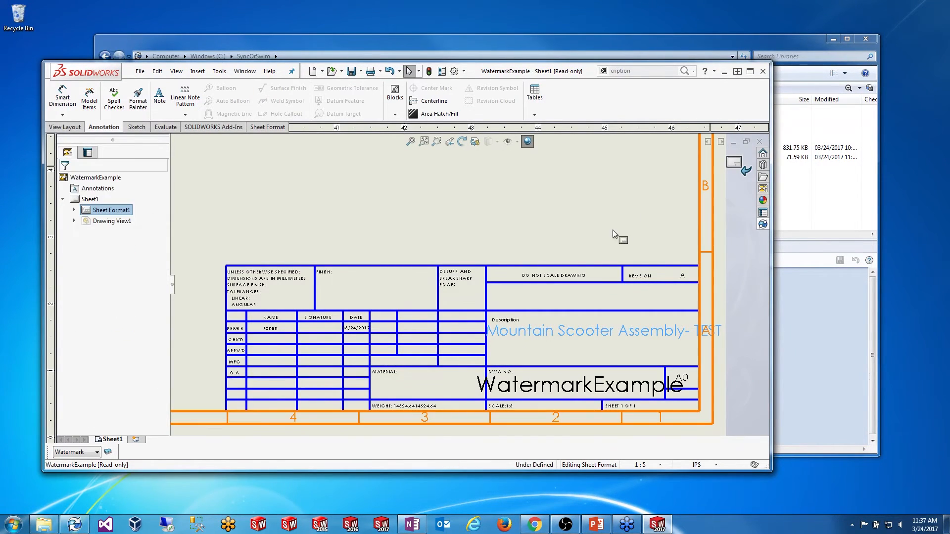
# Step: Zoom out over the drawing and switch back to Edit Sheet
pyautogui.scroll(3, 602, 246)
pyautogui.scroll(1, 601, 243)
pyautogui.scroll(2, 325, 197)
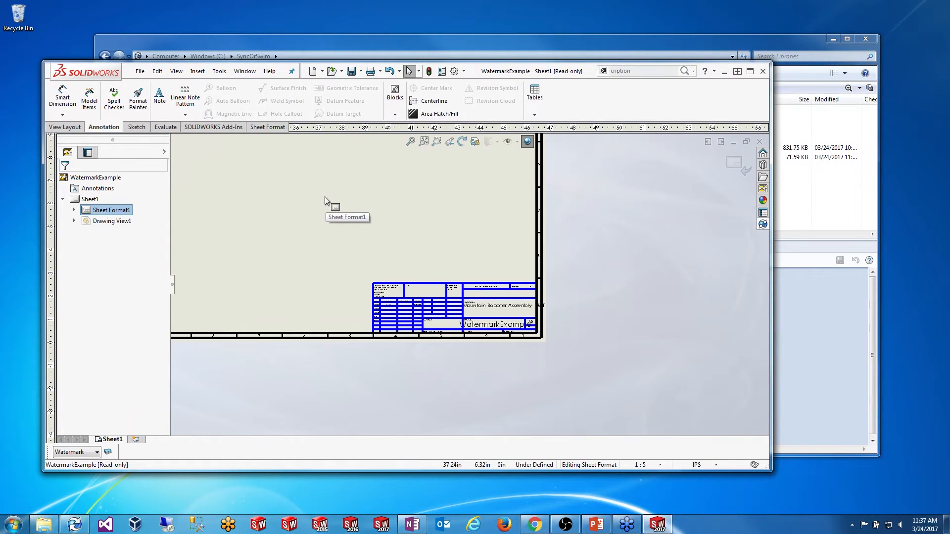
pyautogui.scroll(1, 325, 197)
pyautogui.scroll(1, 221, 189)
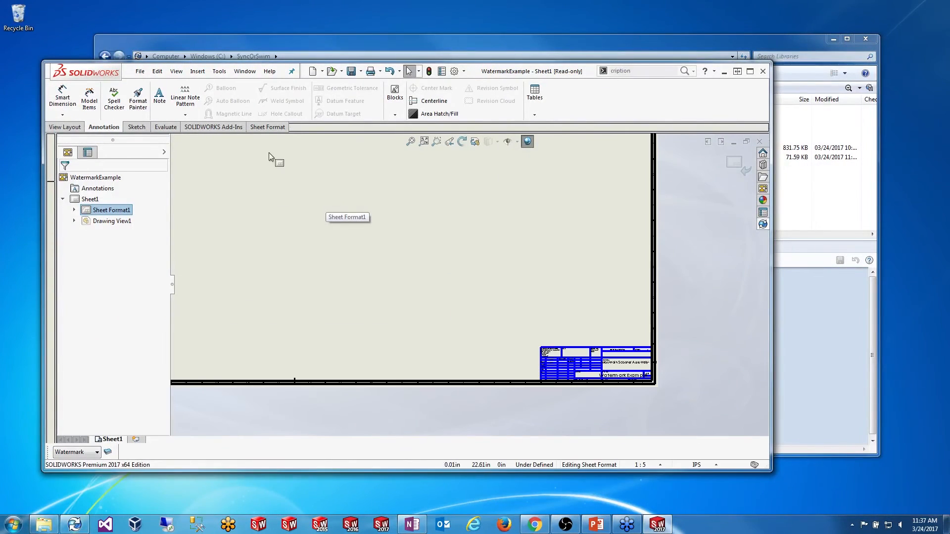
pyautogui.scroll(1, 292, 170)
pyautogui.scroll(1, 325, 198)
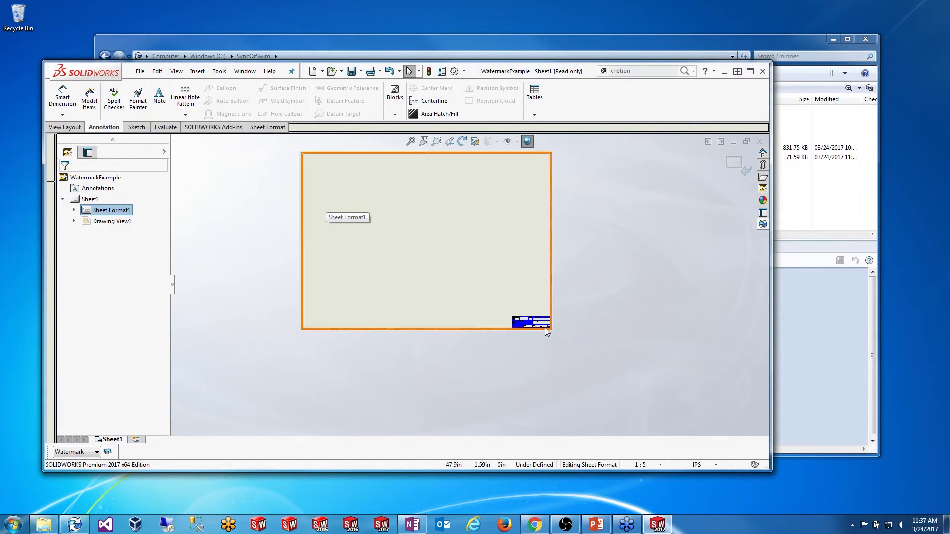
pyautogui.scroll(-3, 546, 332)
pyautogui.rightClick(425, 246)
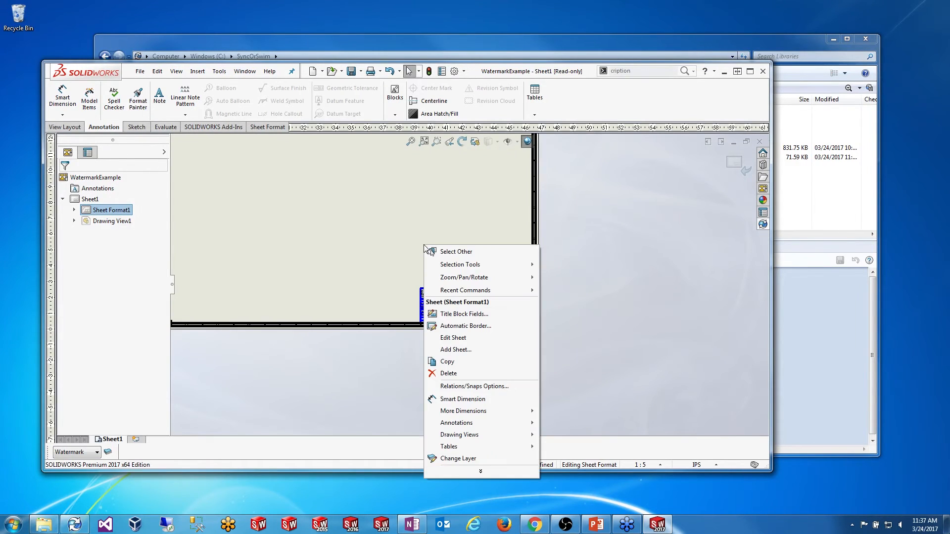
pyautogui.click(463, 349)
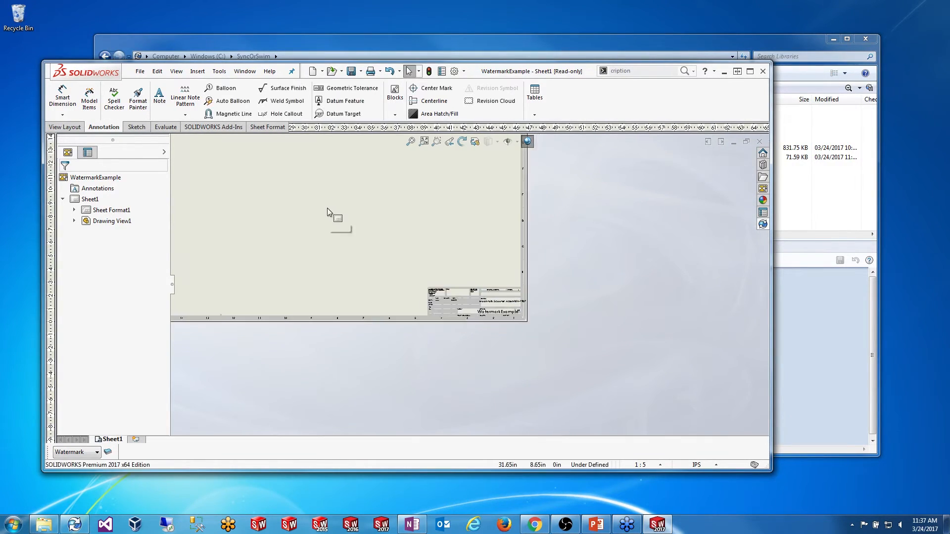
# Step: Fix the small view image in place on the sheet
pyautogui.scroll(-2, 362, 185)
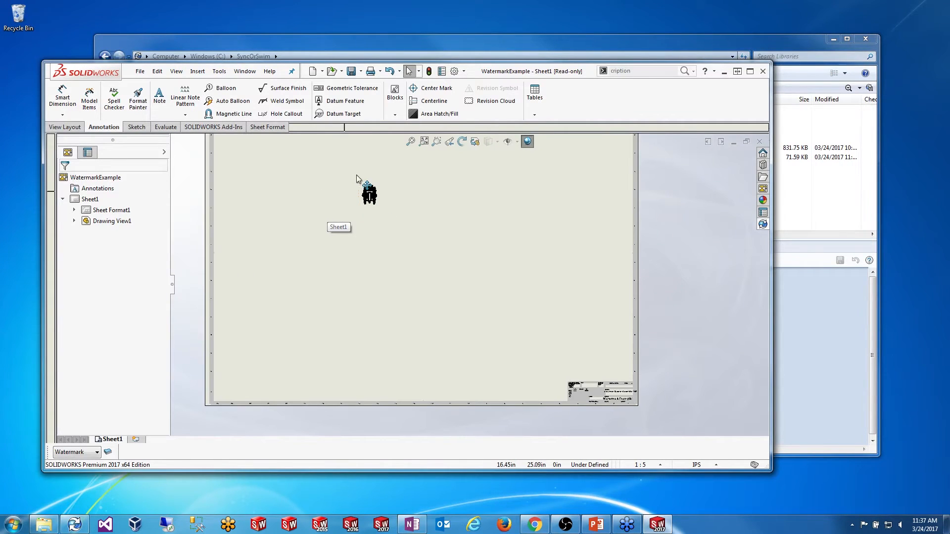
pyautogui.click(383, 199)
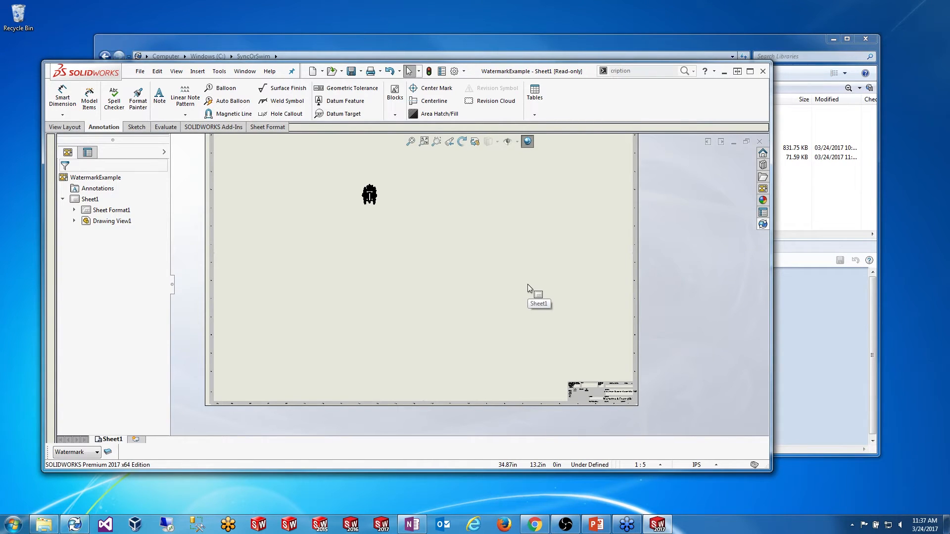
pyautogui.scroll(2, 593, 346)
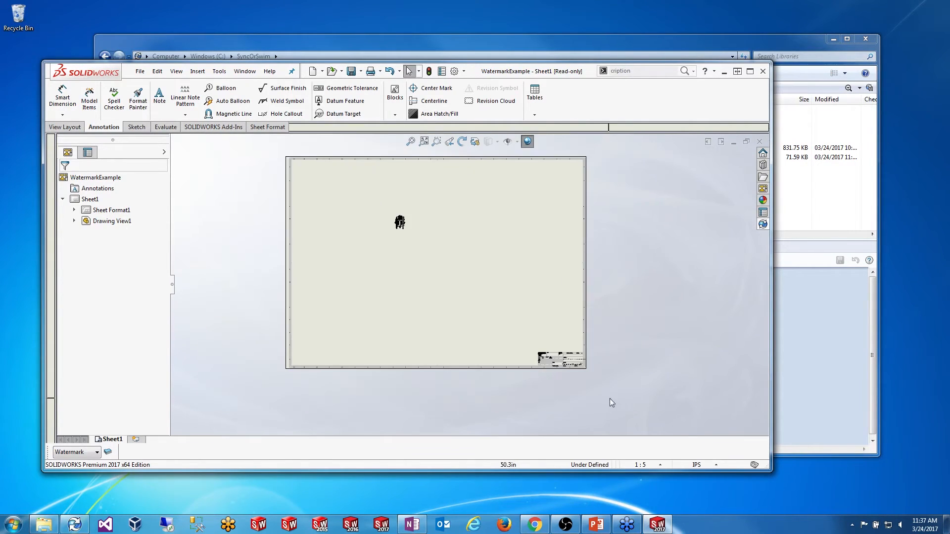
pyautogui.scroll(-5, 544, 331)
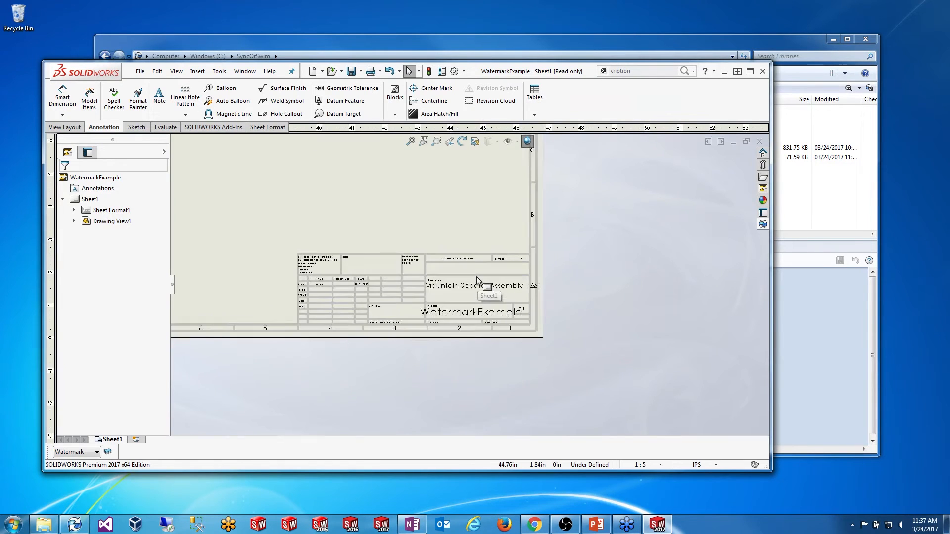
# Step: Shift SOLIDWORKS slightly left, minimise it, and clear the vault file selection
pyautogui.scroll(-3, 476, 278)
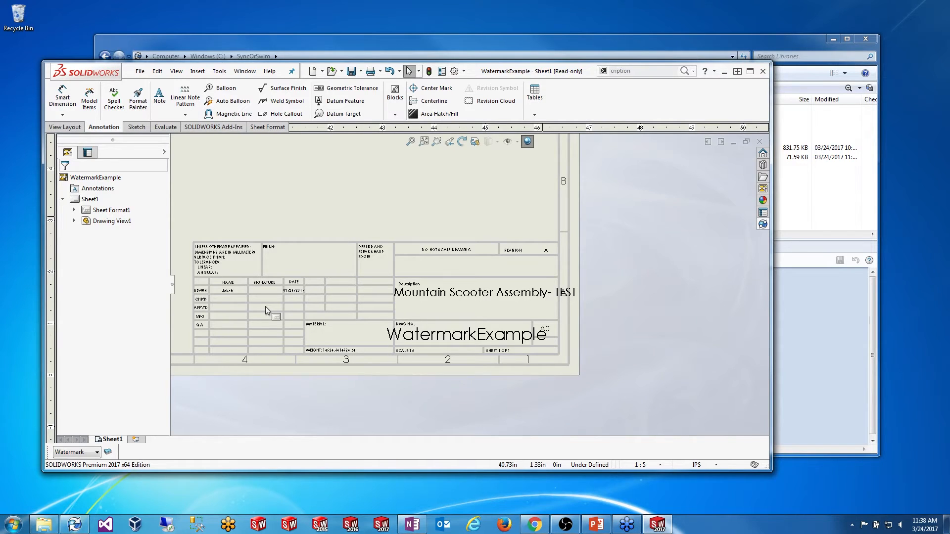
pyautogui.moveTo(528, 75); pyautogui.dragTo(515, 76)
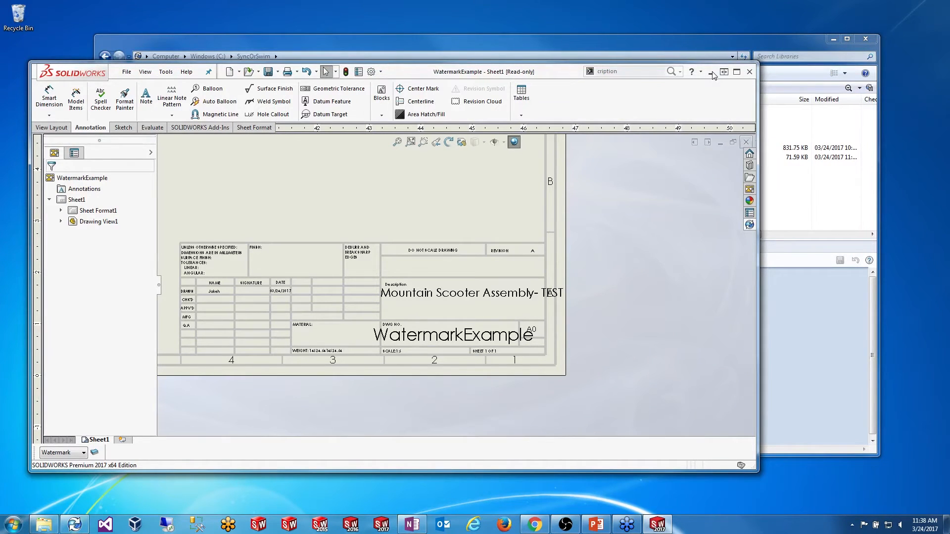
pyautogui.click(712, 74)
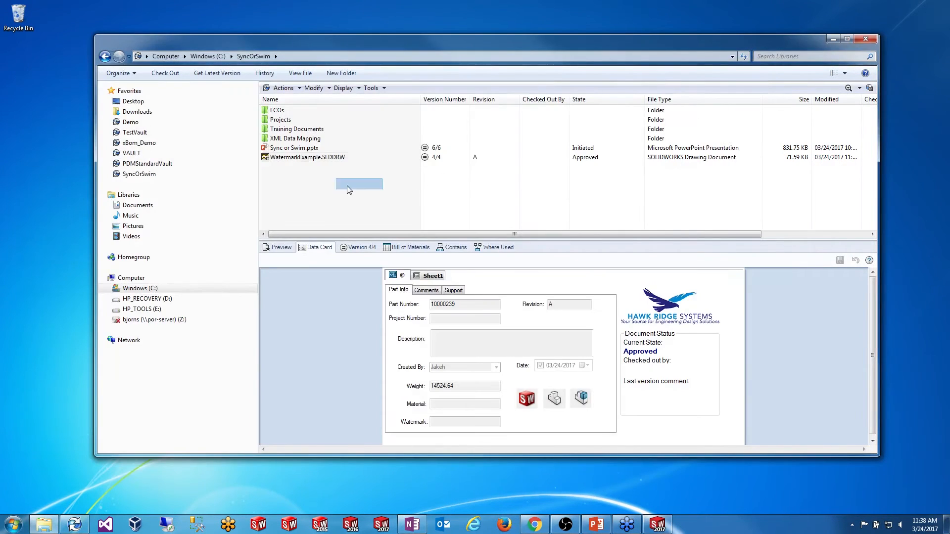
pyautogui.click(300, 192)
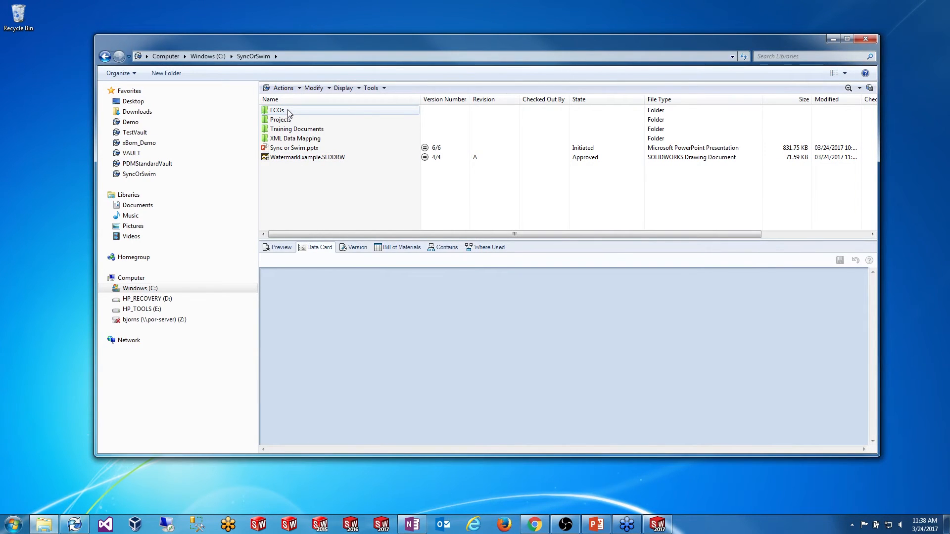
# Step: Browse to ECOs\Templates and check out ECO Example.xls
pyautogui.doubleClick(289, 111)
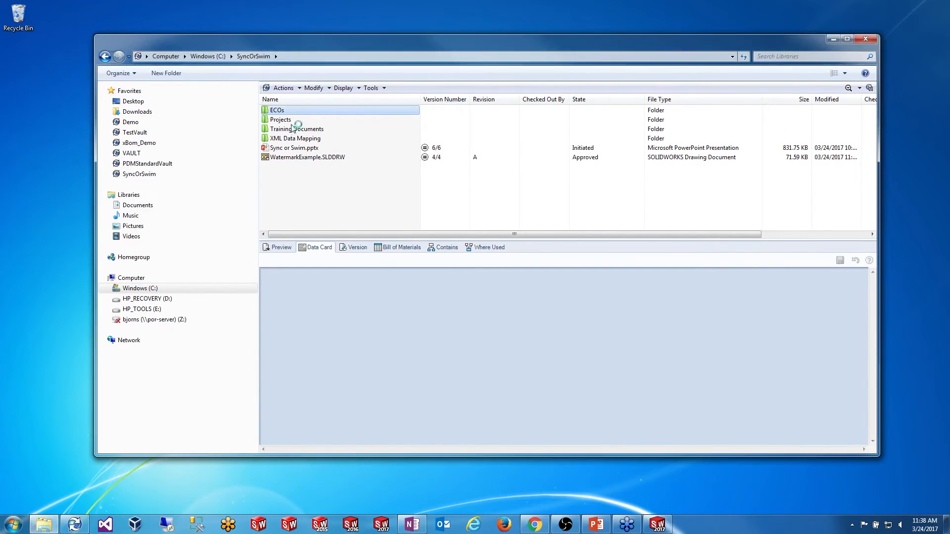
pyautogui.doubleClick(290, 113)
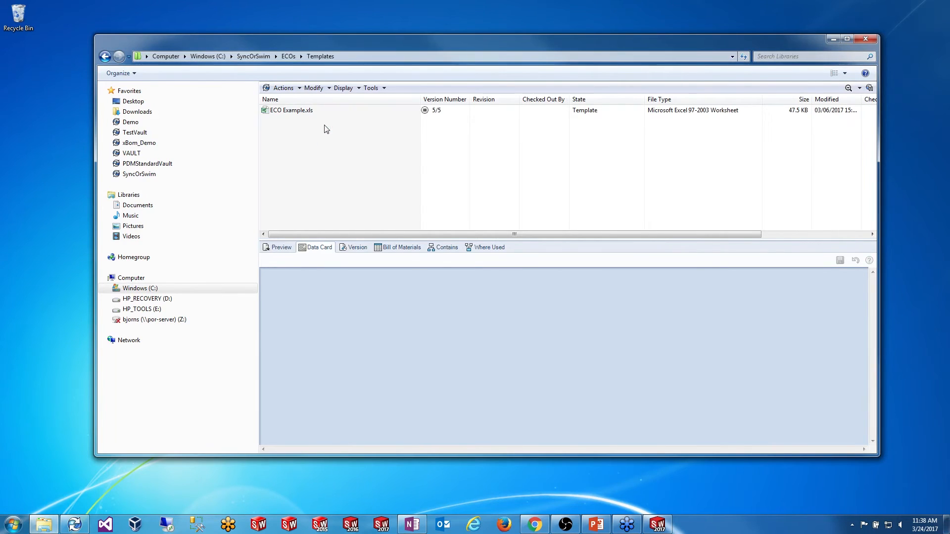
pyautogui.click(291, 111)
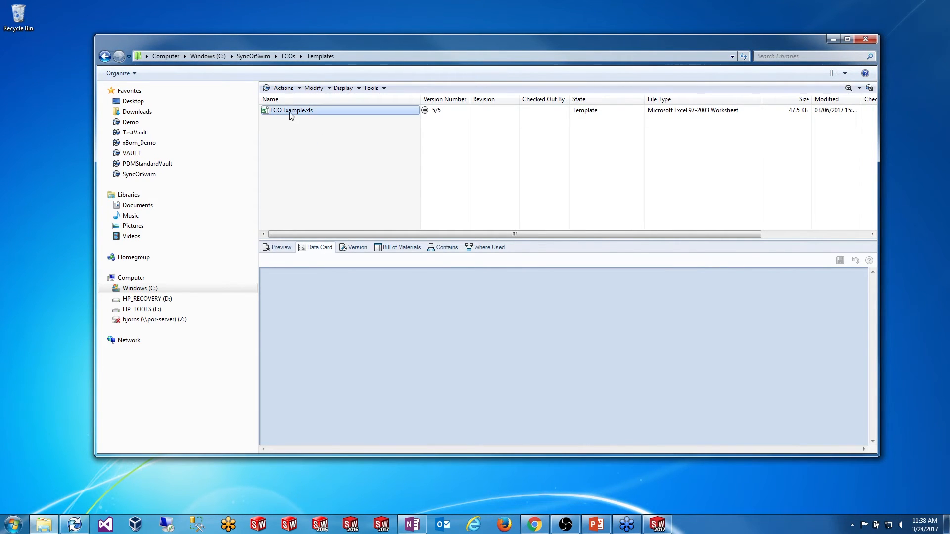
pyautogui.rightClick(291, 115)
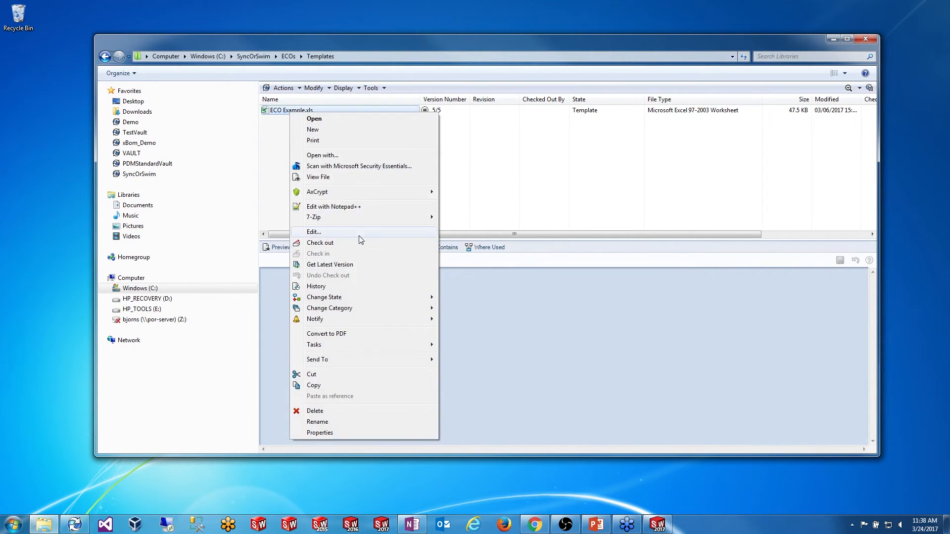
pyautogui.click(346, 242)
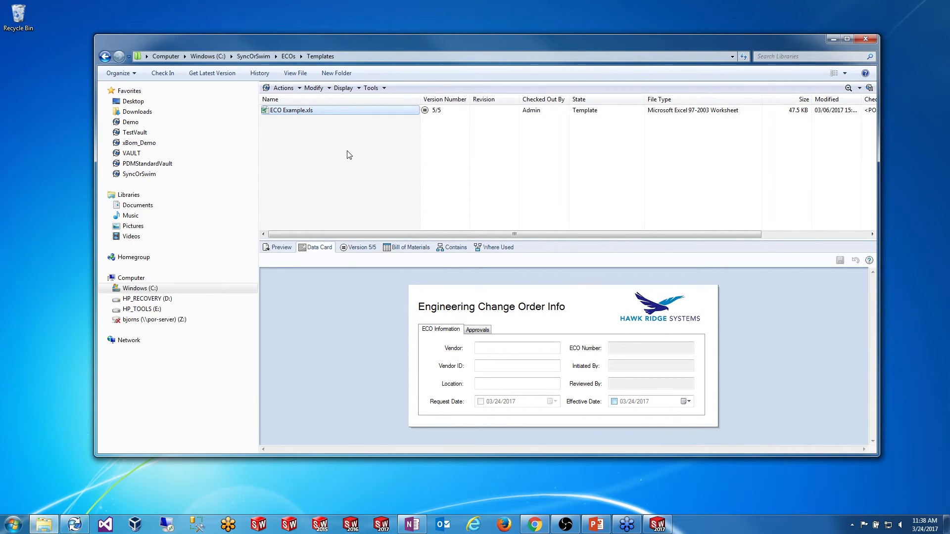
# Step: Open ECO Example.xls in Excel and scroll through the Engineering Change Order Form
pyautogui.doubleClick(305, 112)
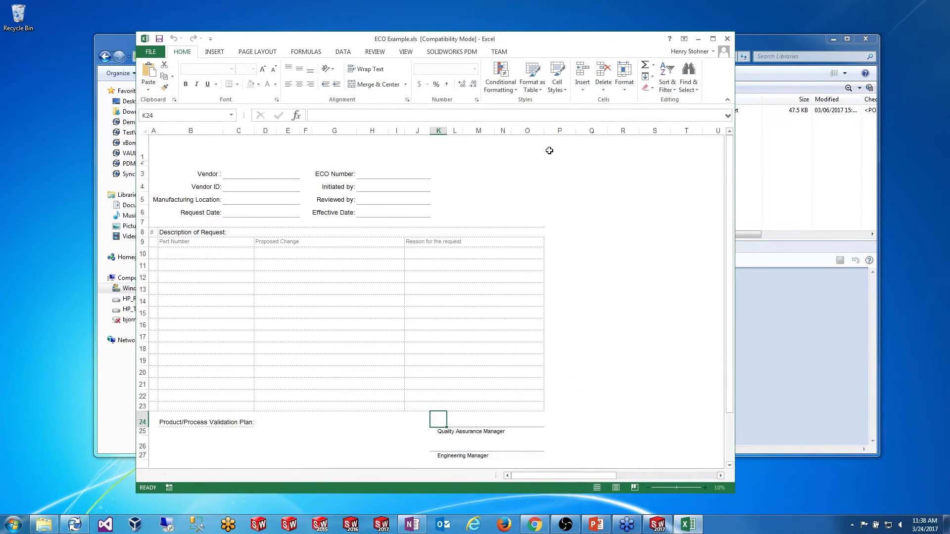
pyautogui.moveTo(491, 44); pyautogui.dragTo(462, 31)
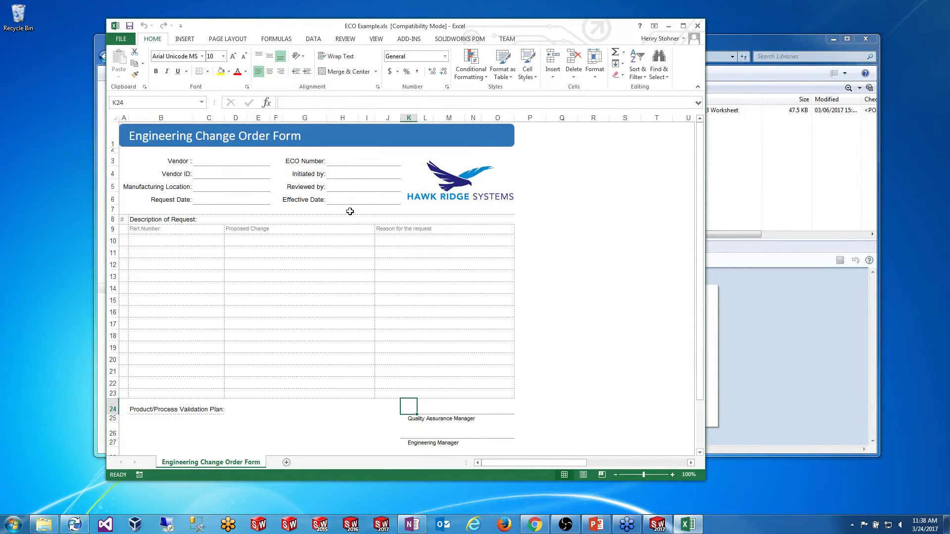
pyautogui.scroll(-3, 544, 297)
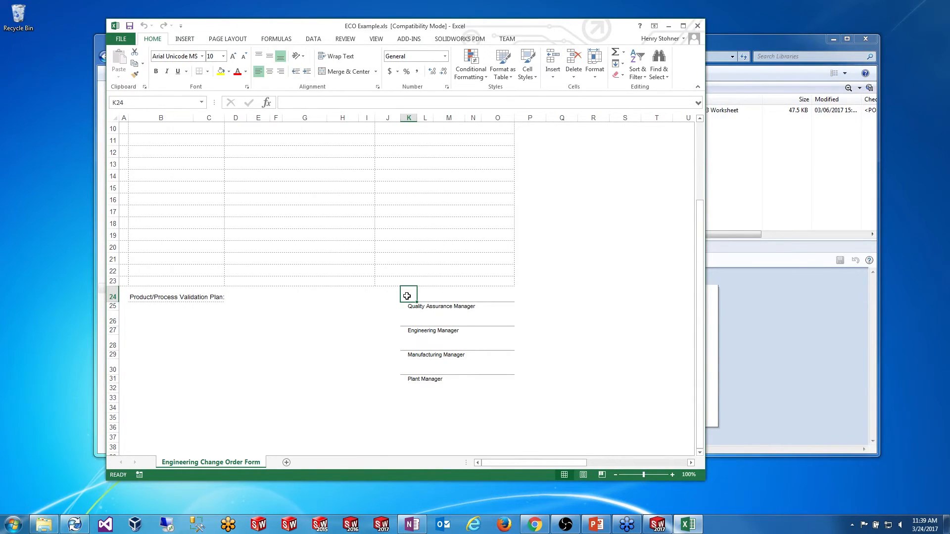
pyautogui.scroll(3, 406, 297)
pyautogui.scroll(-1, 412, 333)
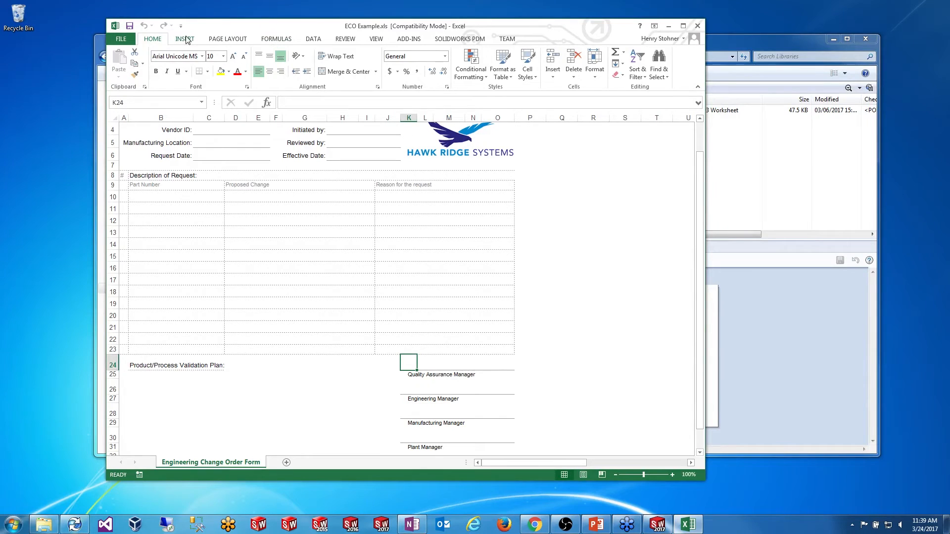
pyautogui.click(273, 39)
pyautogui.click(311, 39)
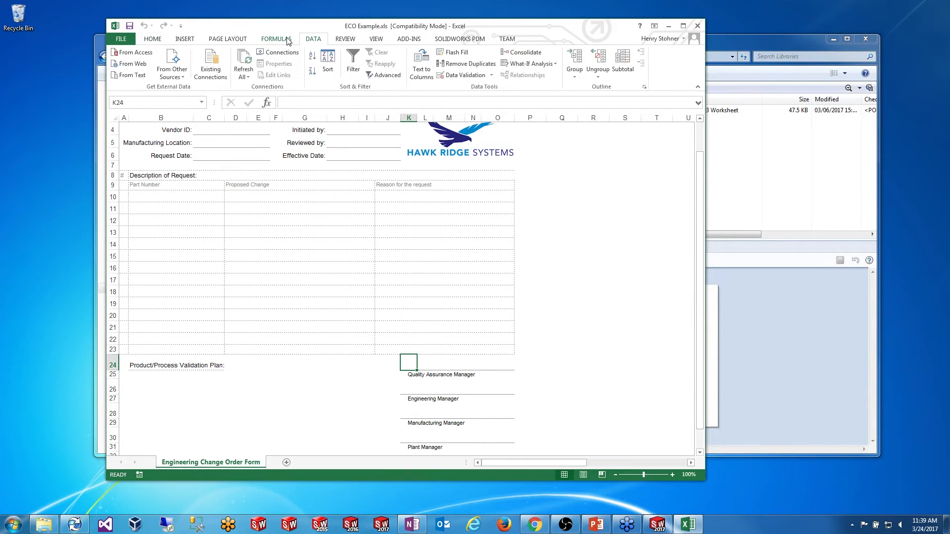
pyautogui.click(286, 40)
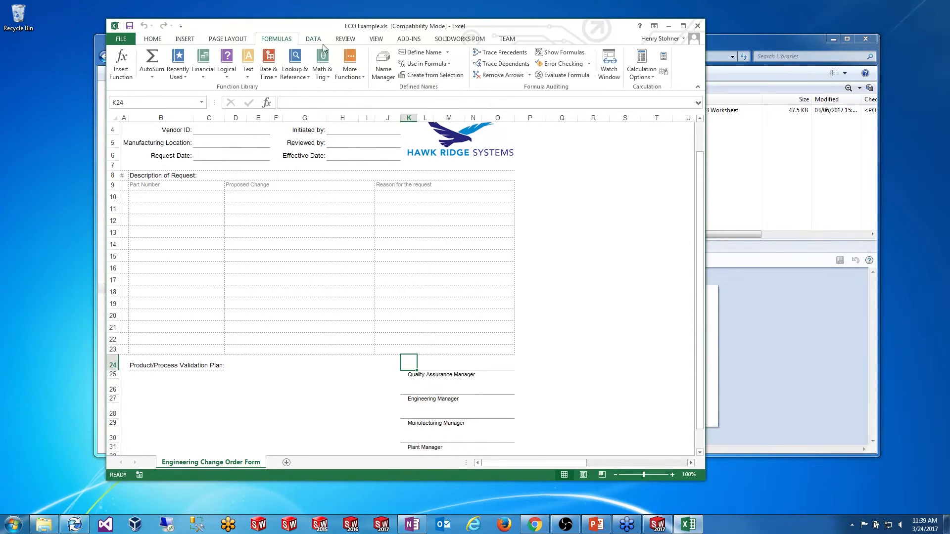
# Step: Use Name Manager to create the workbook name QAManager referring to $K$24
pyautogui.click(378, 63)
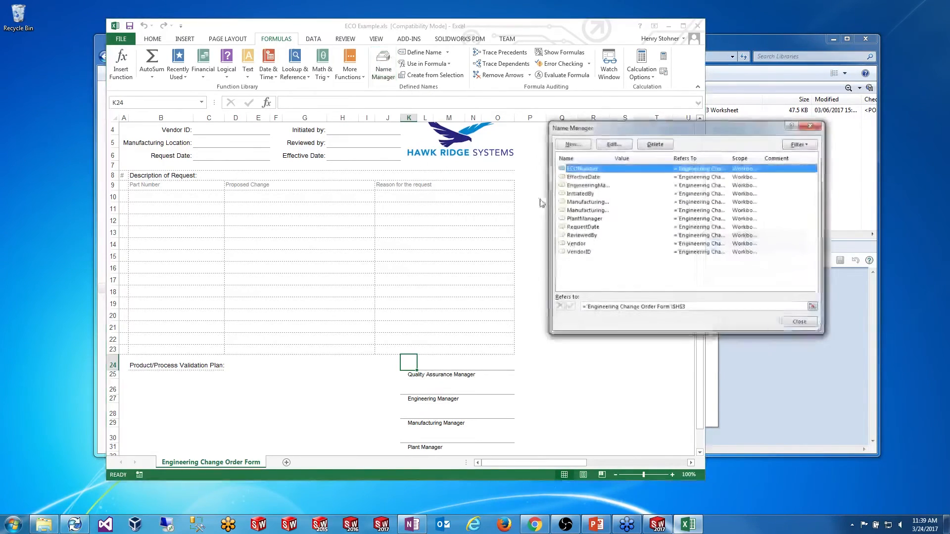
pyautogui.moveTo(651, 130); pyautogui.dragTo(473, 151)
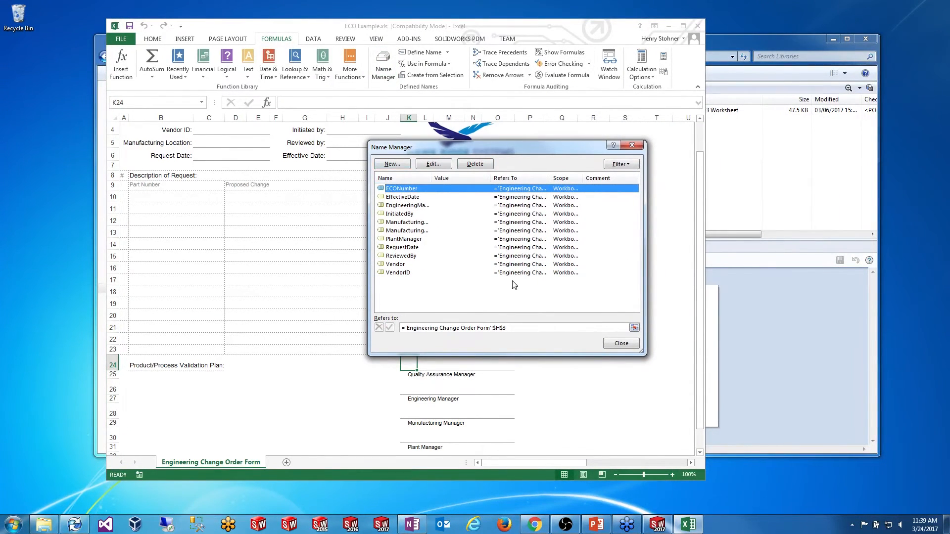
pyautogui.click(391, 163)
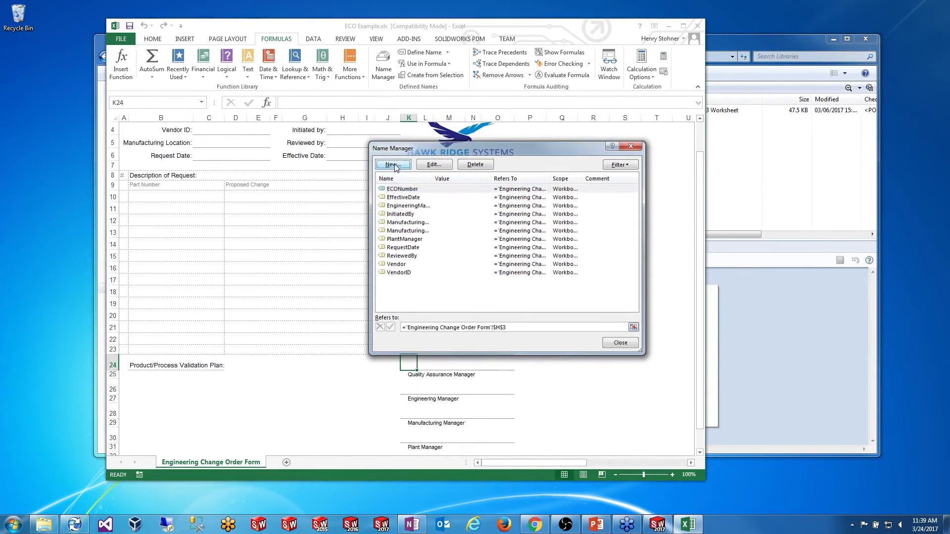
pyautogui.moveTo(490, 194); pyautogui.dragTo(604, 204)
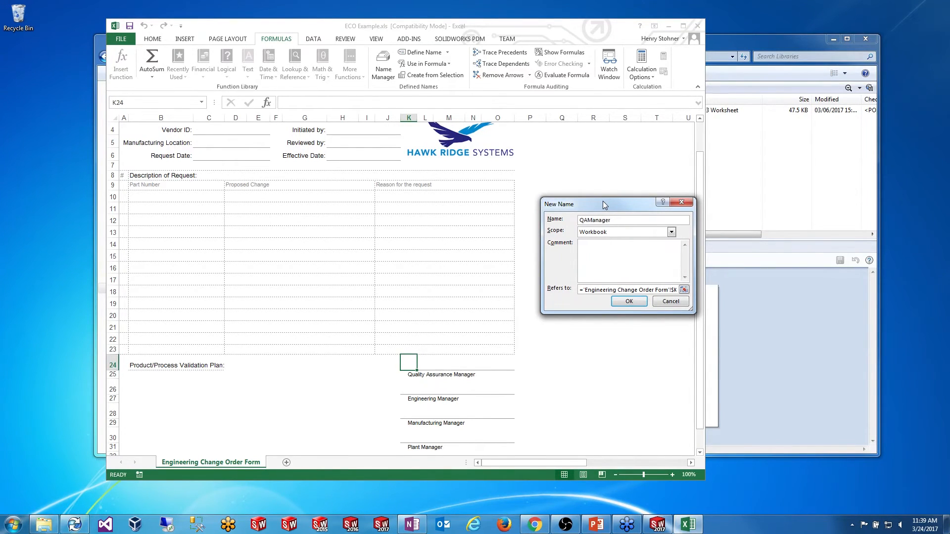
pyautogui.moveTo(648, 290); pyautogui.dragTo(677, 290)
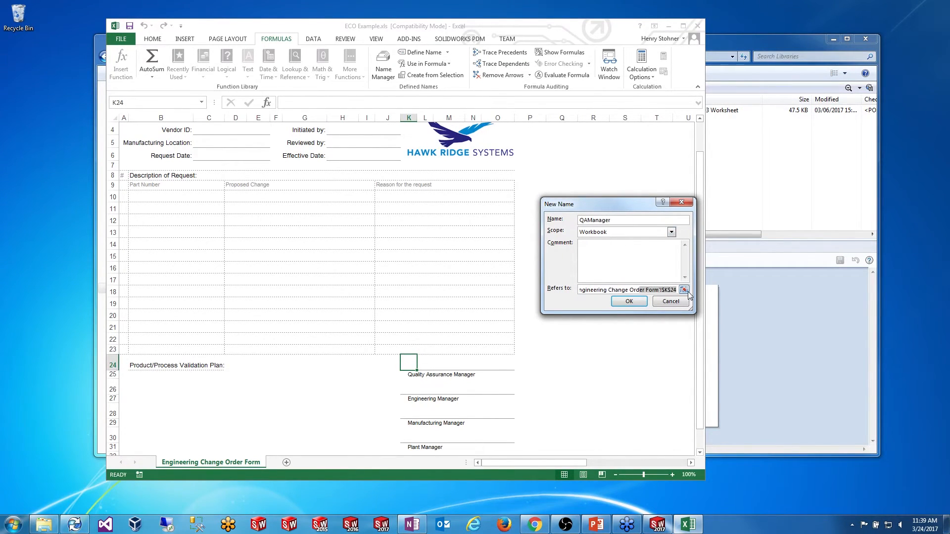
pyautogui.click(665, 290)
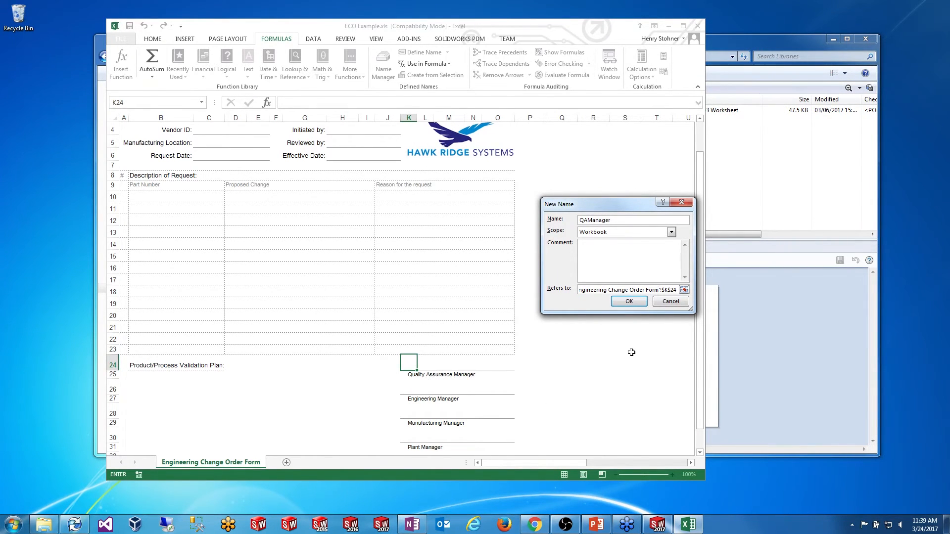
pyautogui.click(629, 302)
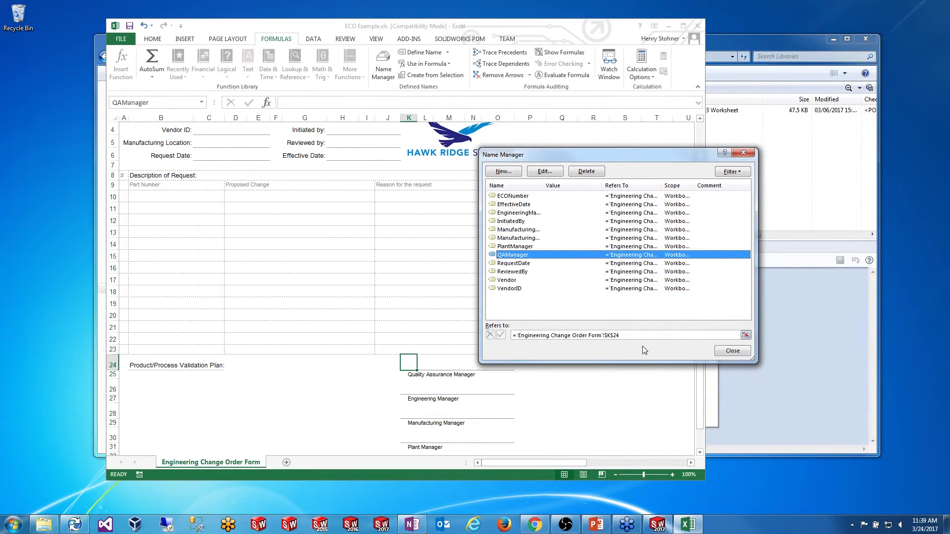
pyautogui.moveTo(623, 159); pyautogui.dragTo(516, 133)
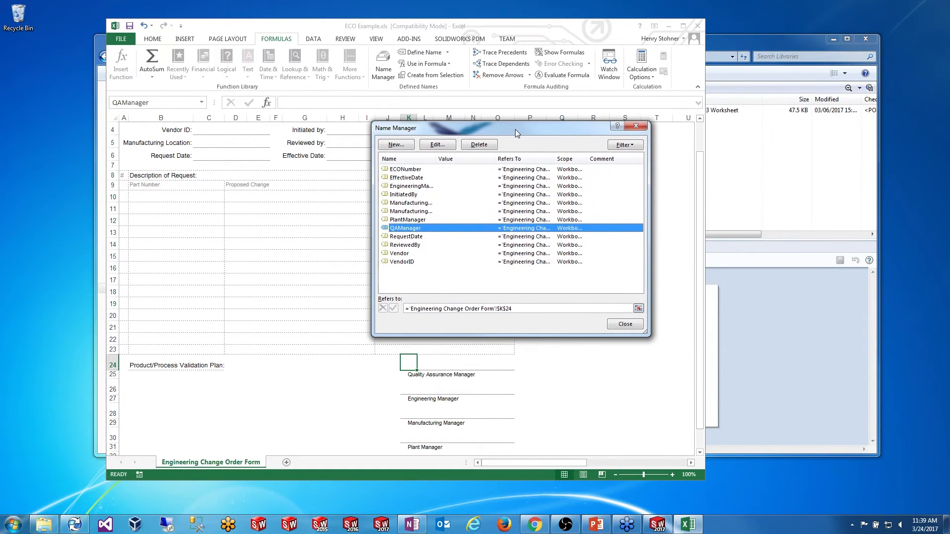
pyautogui.click(633, 326)
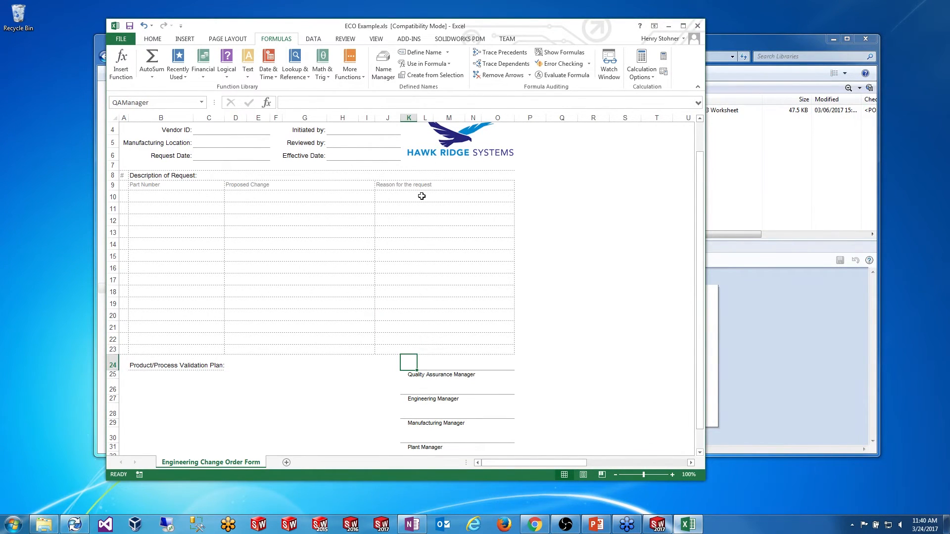
# Step: Open the workbook's Advanced Properties on the Custom tab
pyautogui.click(123, 39)
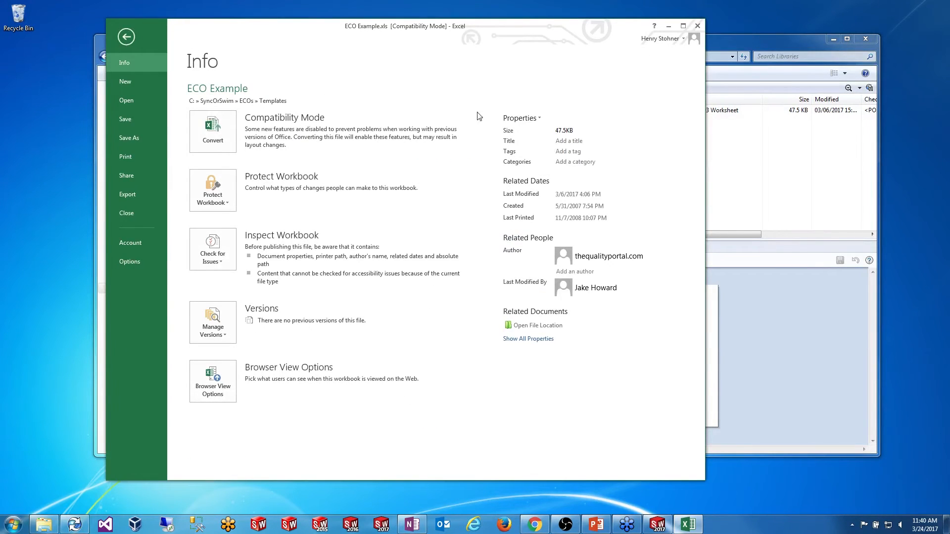
pyautogui.click(540, 121)
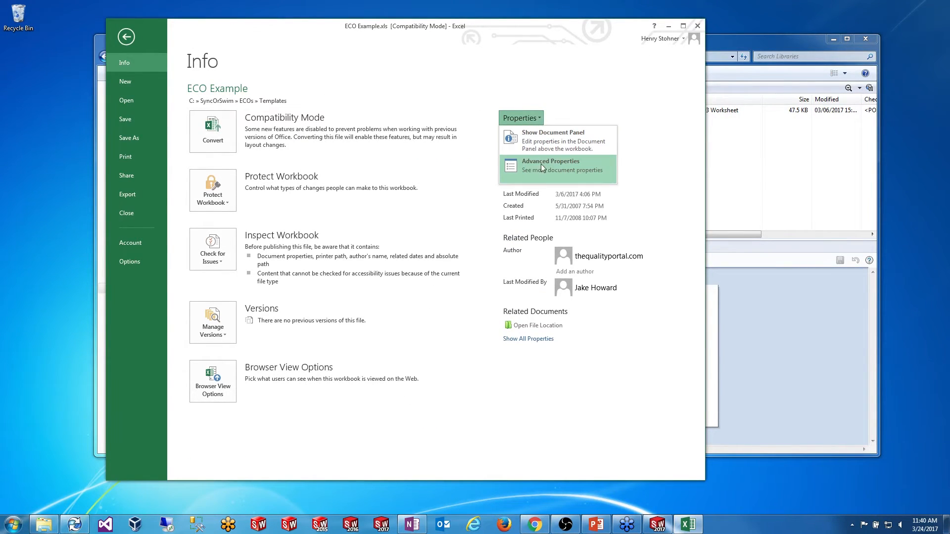
pyautogui.click(553, 170)
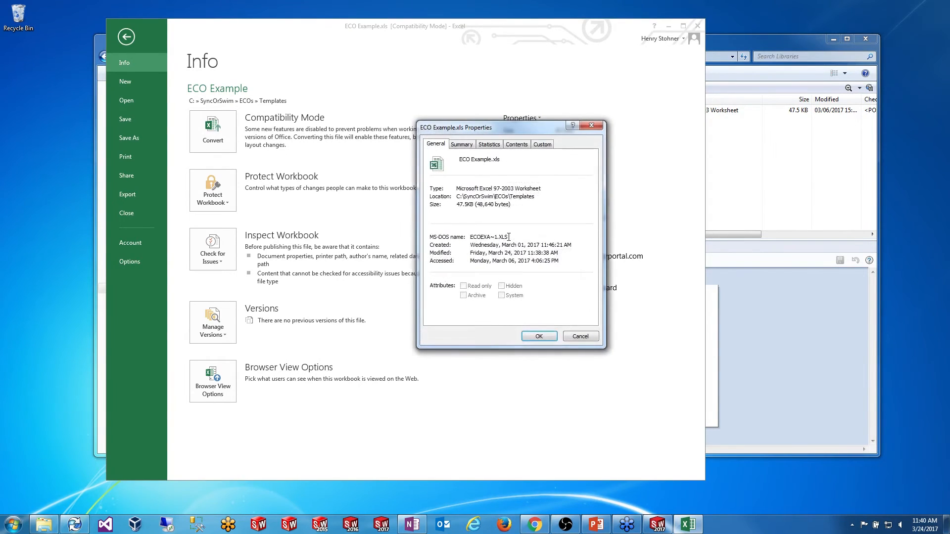
pyautogui.click(543, 145)
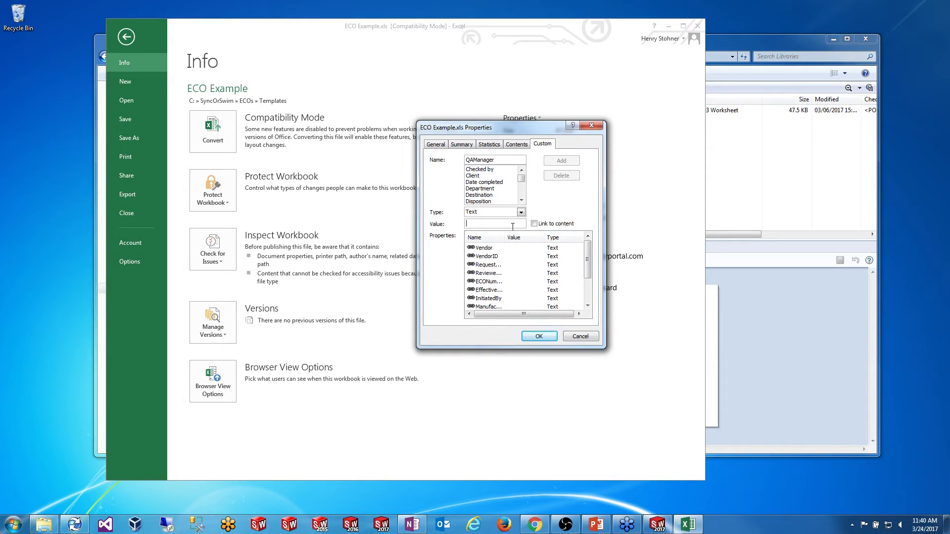
# Step: Add a QAManager custom property linked to content, then return to the worksheet
pyautogui.press('BackSpace')
pyautogui.write('x')
pyautogui.click(562, 161)
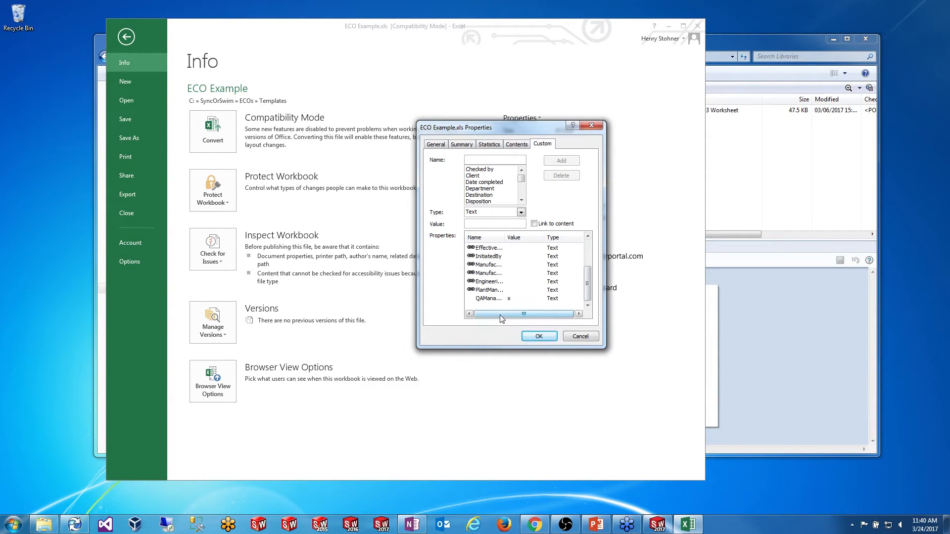
pyautogui.click(508, 299)
pyautogui.click(534, 224)
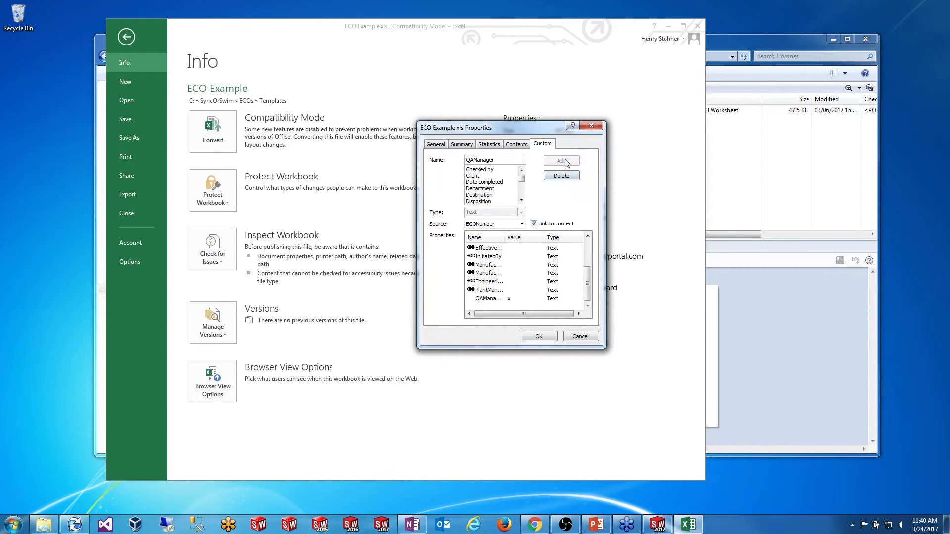
pyautogui.click(561, 161)
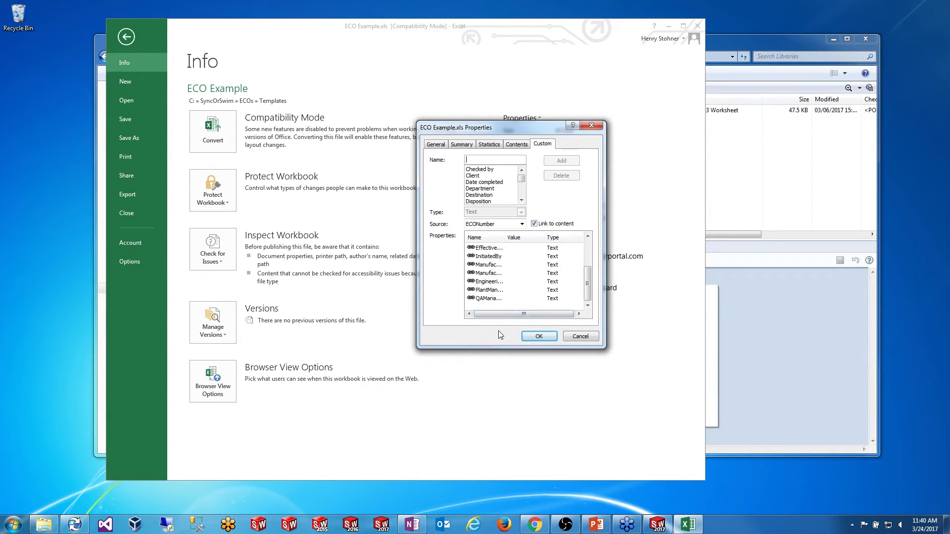
pyautogui.click(538, 336)
pyautogui.click(126, 37)
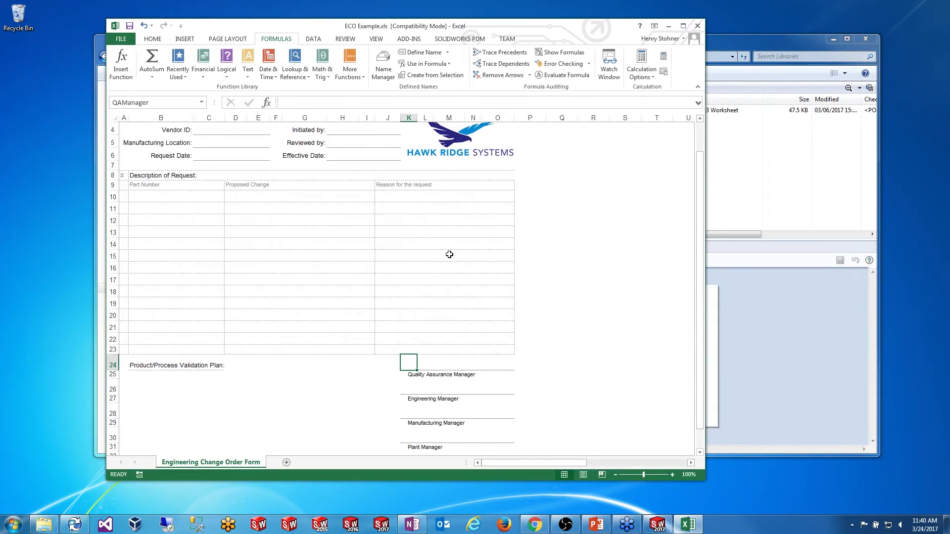
# Step: Close Excel and check ECO Example.xls back into the vault as version 6/6
pyautogui.scroll(-1, 442, 247)
pyautogui.scroll(3, 442, 248)
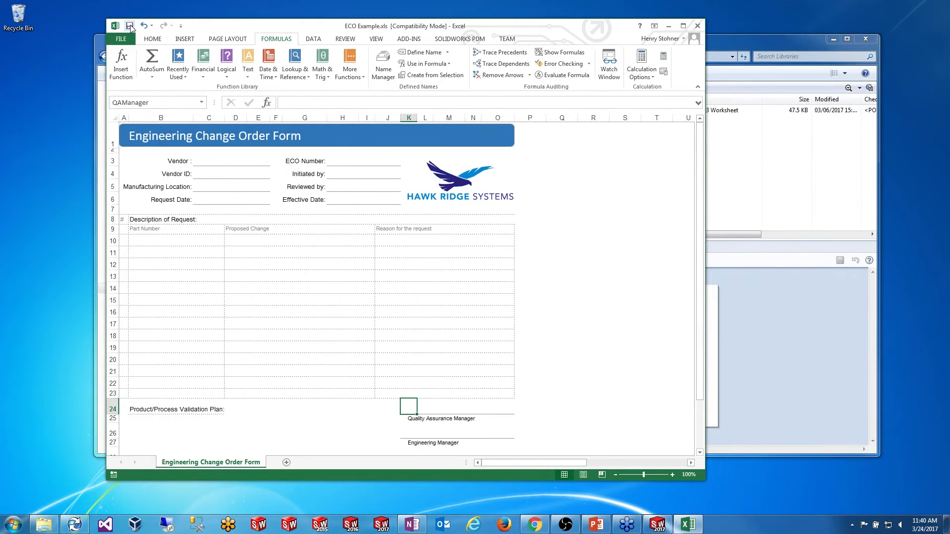
pyautogui.click(698, 28)
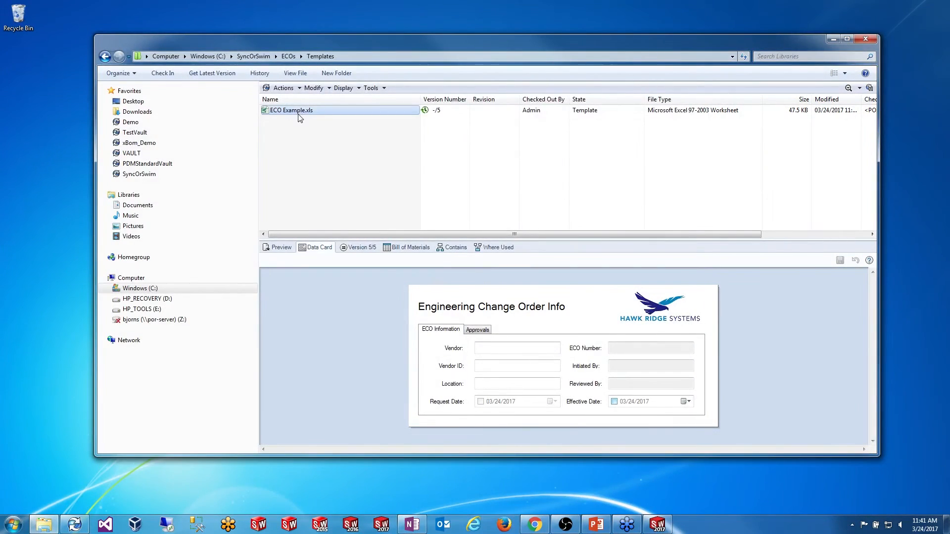
pyautogui.rightClick(299, 123)
pyautogui.click(367, 253)
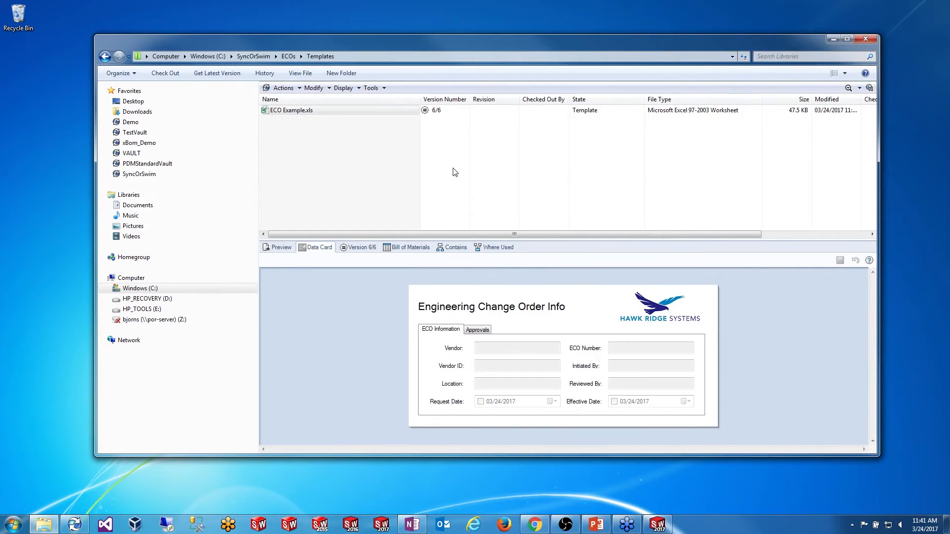
pyautogui.click(74, 525)
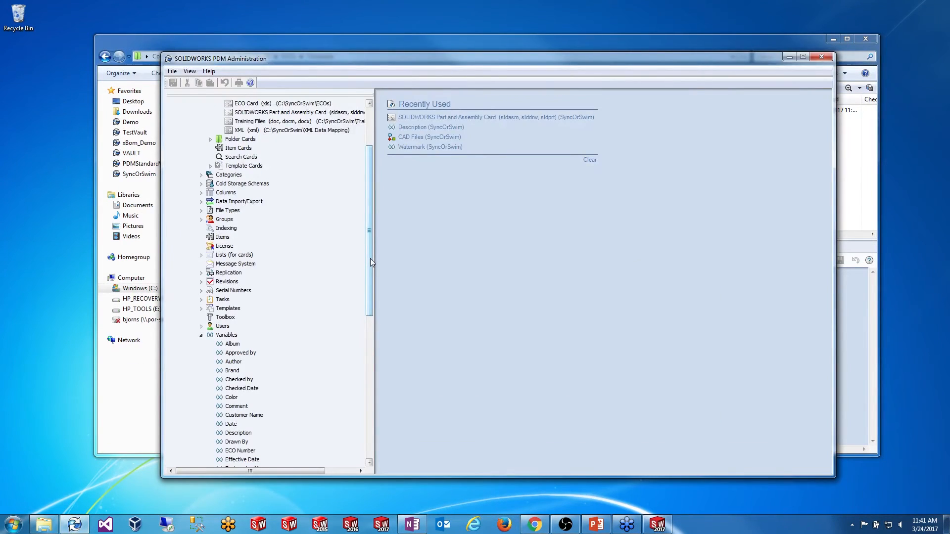
# Step: Start a new variable under Variables named QA Manager
pyautogui.moveTo(370, 258); pyautogui.dragTo(373, 354)
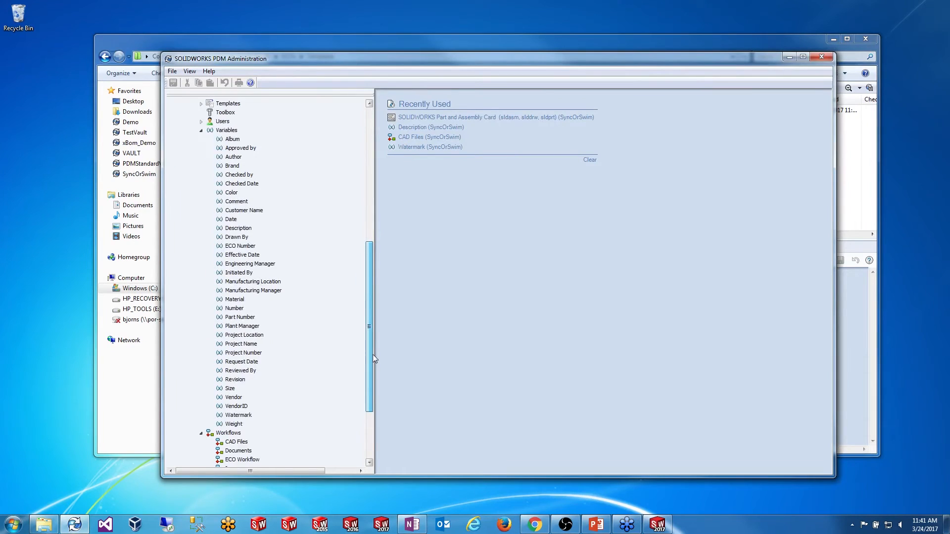
pyautogui.rightClick(226, 130)
pyautogui.click(267, 151)
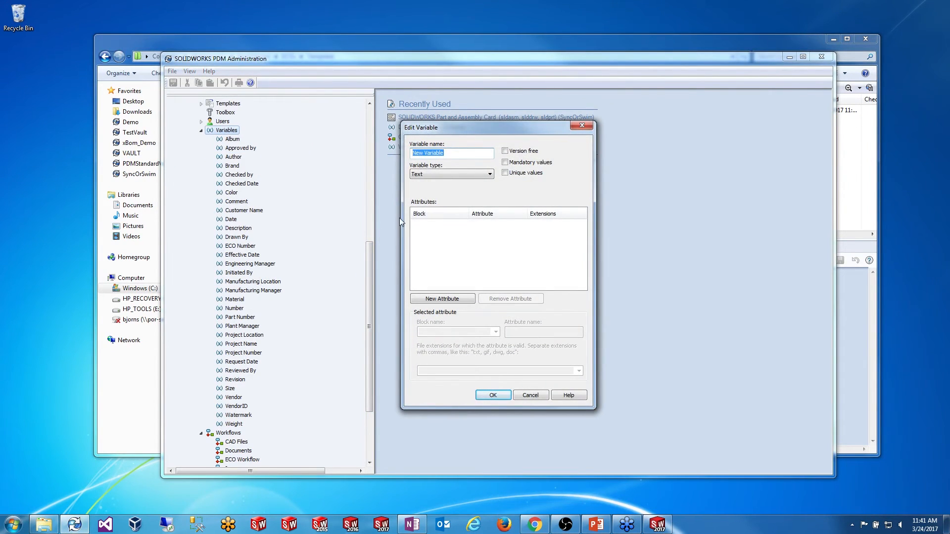
pyautogui.write('QA Manager')
# Step: Map the variable to block CustomProperty, attribute QAManager, for xlsx files, and save it
pyautogui.click(456, 299)
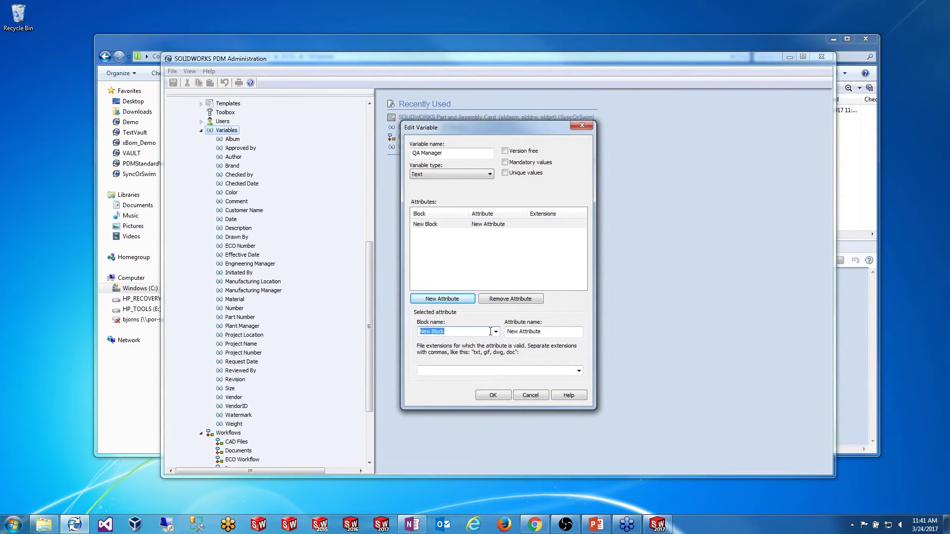
pyautogui.click(491, 332)
pyautogui.click(455, 353)
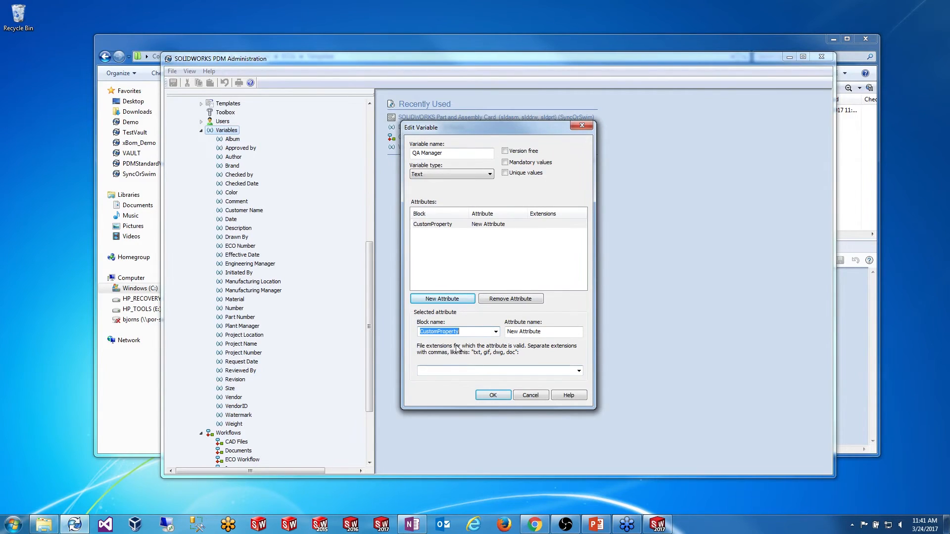
pyautogui.moveTo(552, 331); pyautogui.dragTo(342, 331)
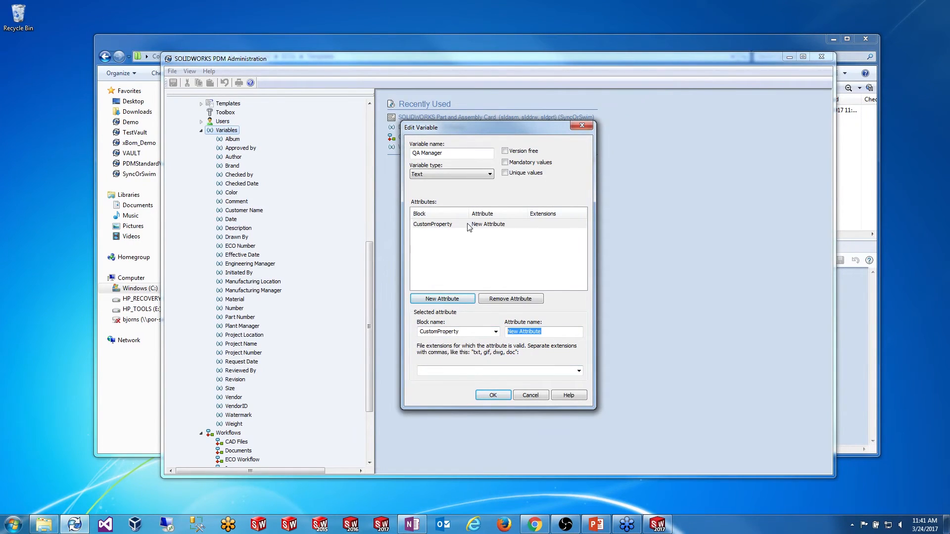
pyautogui.write('QAManager')
pyautogui.click(493, 370)
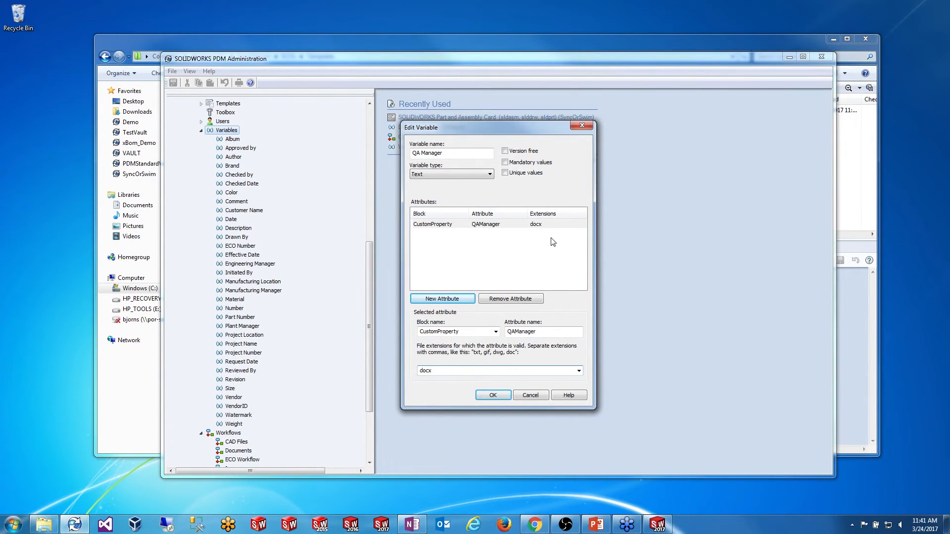
pyautogui.write(',doc')
pyautogui.press('BackSpace')
pyautogui.press('BackSpace')
pyautogui.press('BackSpace')
pyautogui.press('BackSpace')
pyautogui.press('BackSpace')
pyautogui.press('BackSpace')
pyautogui.press('BackSpace')
pyautogui.press('BackSpace')
pyautogui.click(491, 395)
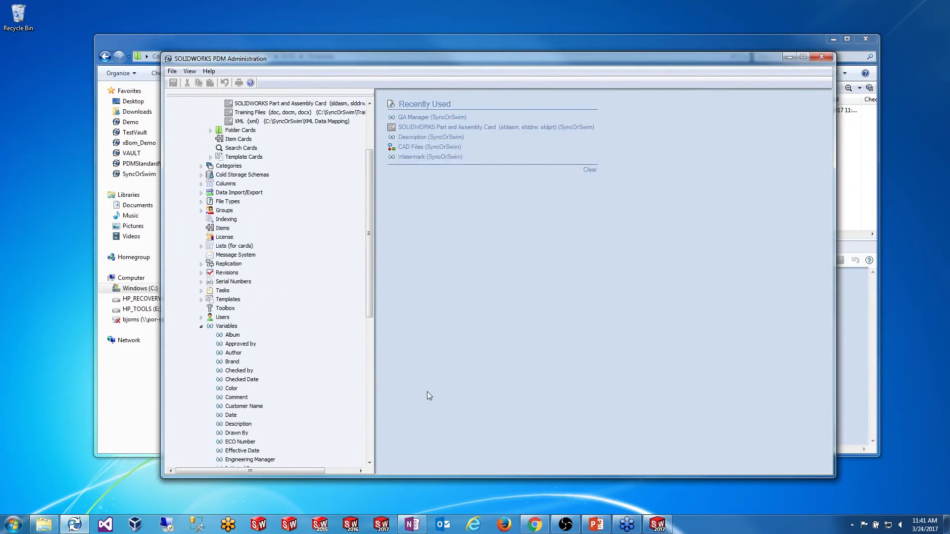
# Step: Draw a new edit box under the QA Manager label on the ECO Card's Approvals page
pyautogui.moveTo(367, 203); pyautogui.dragTo(368, 143)
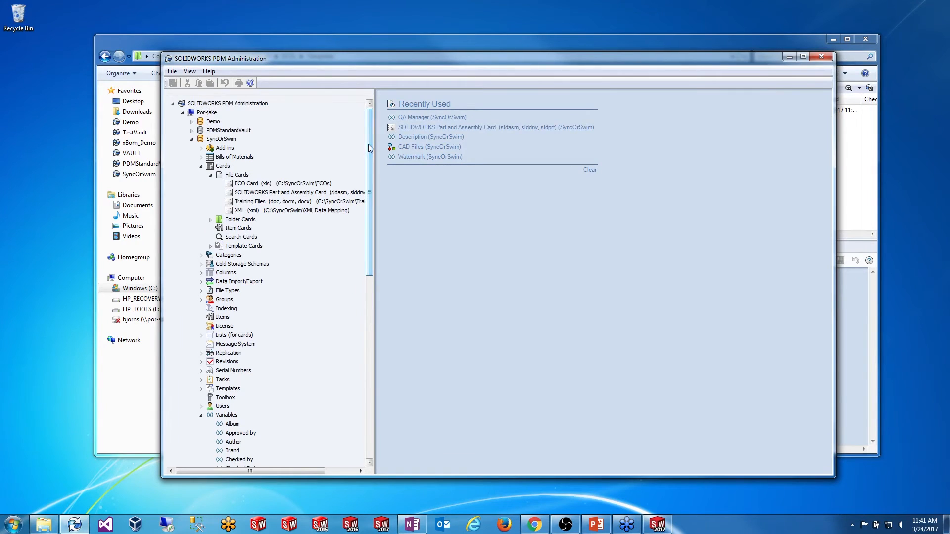
pyautogui.doubleClick(263, 185)
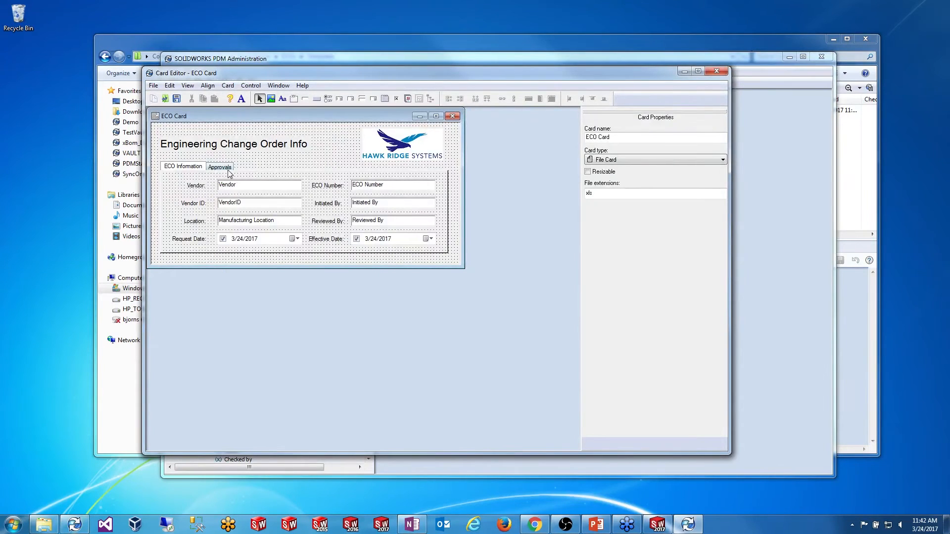
pyautogui.click(226, 167)
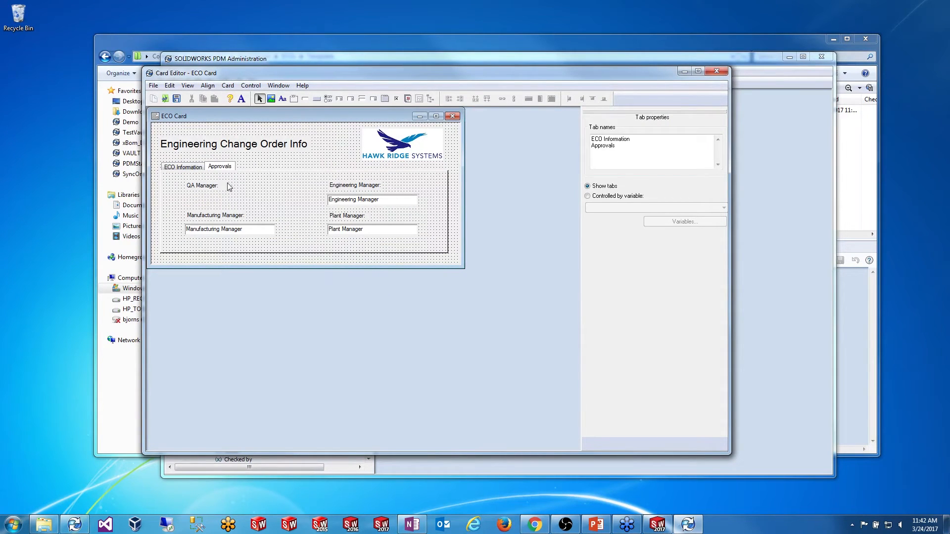
pyautogui.click(304, 99)
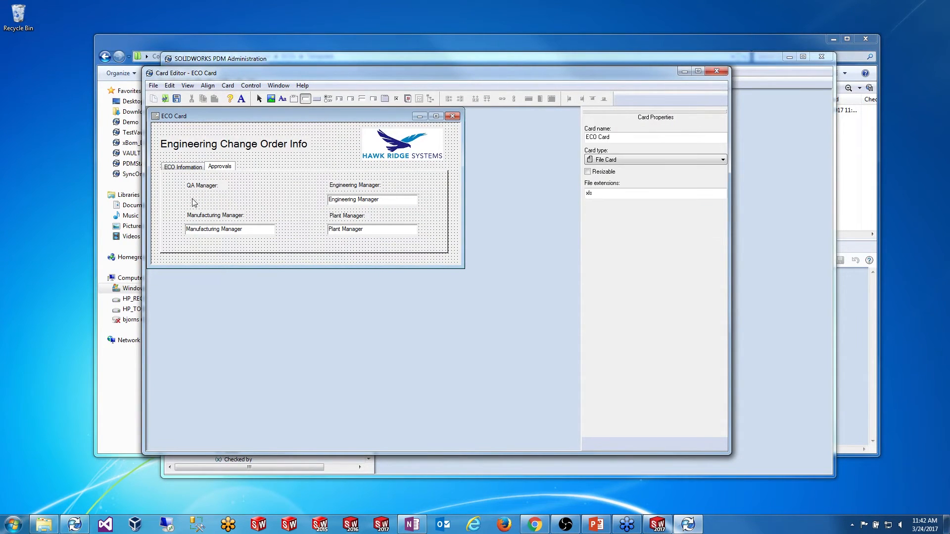
pyautogui.moveTo(186, 194); pyautogui.dragTo(281, 215)
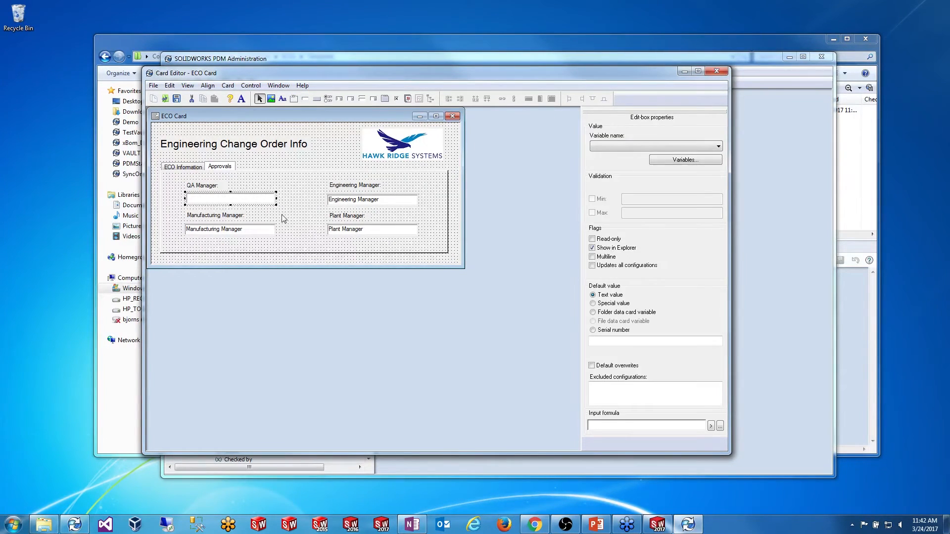
pyautogui.click(616, 146)
pyautogui.moveTo(718, 175); pyautogui.dragTo(723, 229)
pyautogui.click(658, 223)
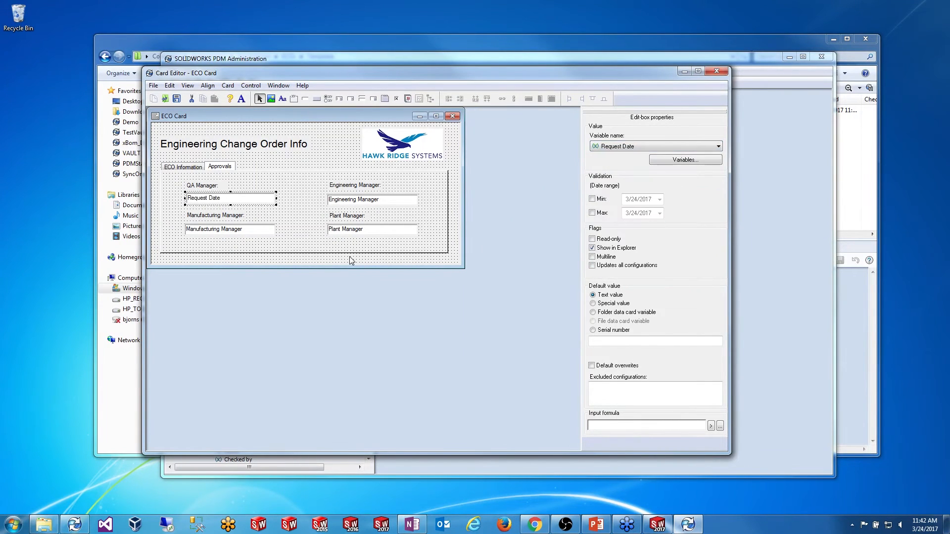
# Step: Align the new field with Engineering Manager, the QA Manager label and Manufacturing Manager, then save
pyautogui.click(300, 217)
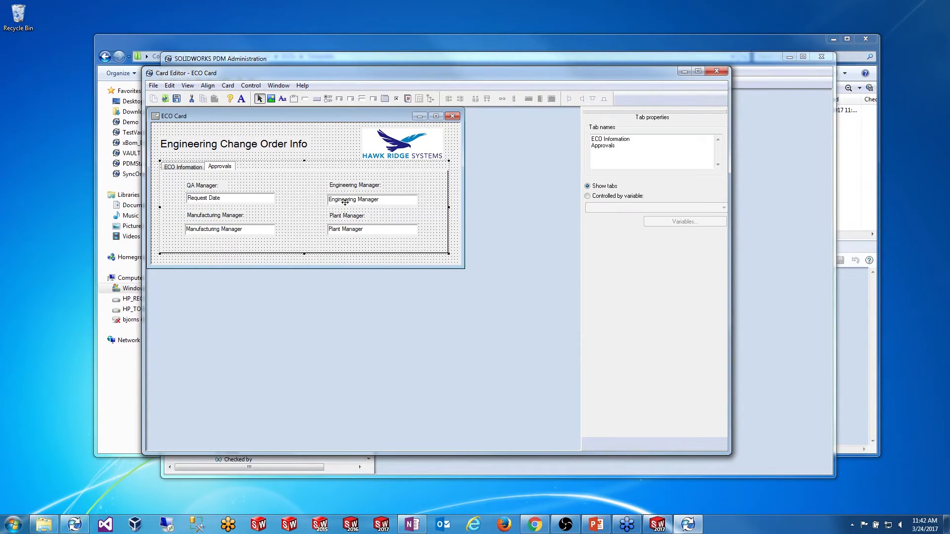
pyautogui.click(345, 201)
pyautogui.keyDown('ctrl'); pyautogui.click(257, 197); pyautogui.keyUp('ctrl')
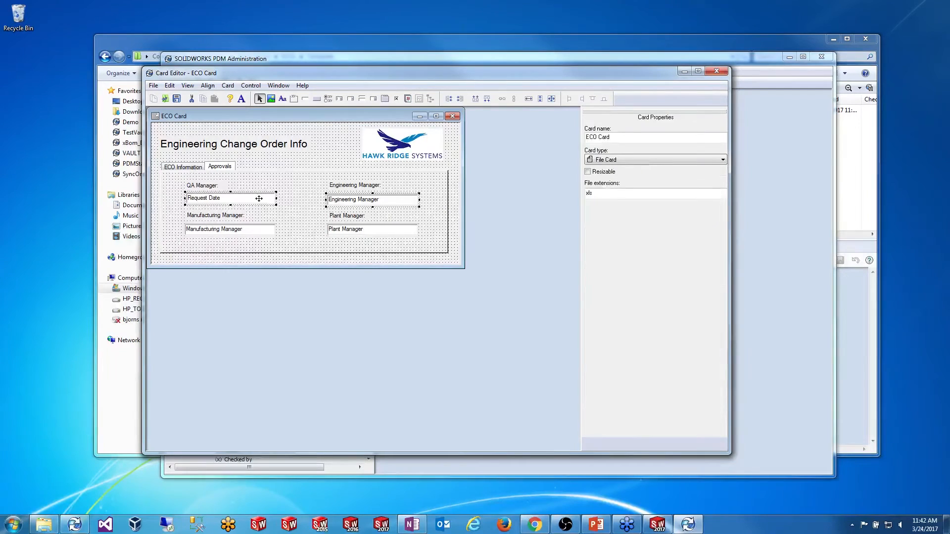
pyautogui.click(502, 99)
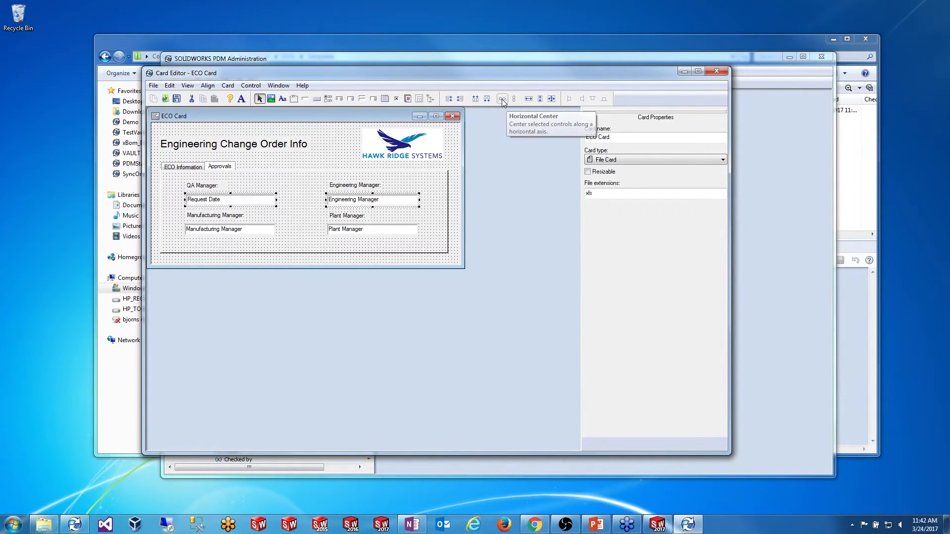
pyautogui.click(295, 198)
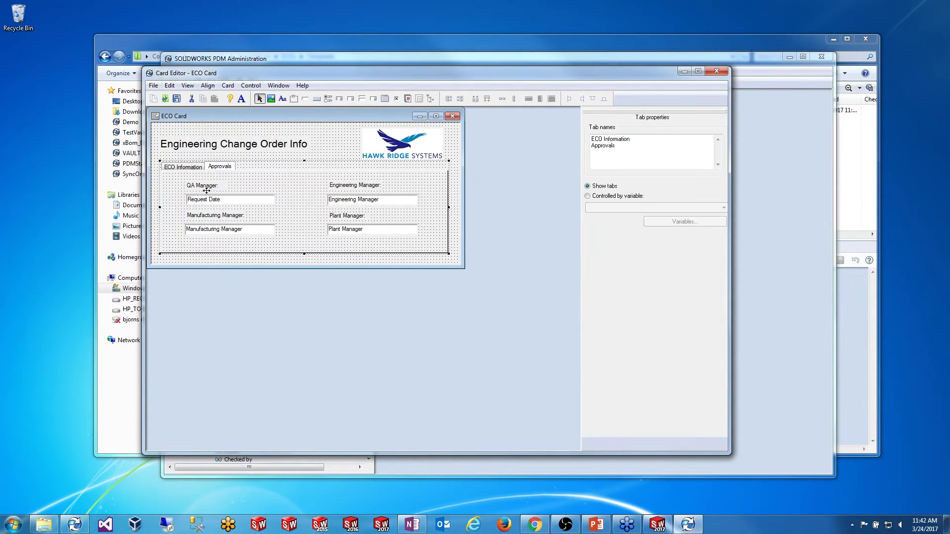
pyautogui.click(205, 190)
pyautogui.keyDown('ctrl'); pyautogui.click(206, 198); pyautogui.keyUp('ctrl')
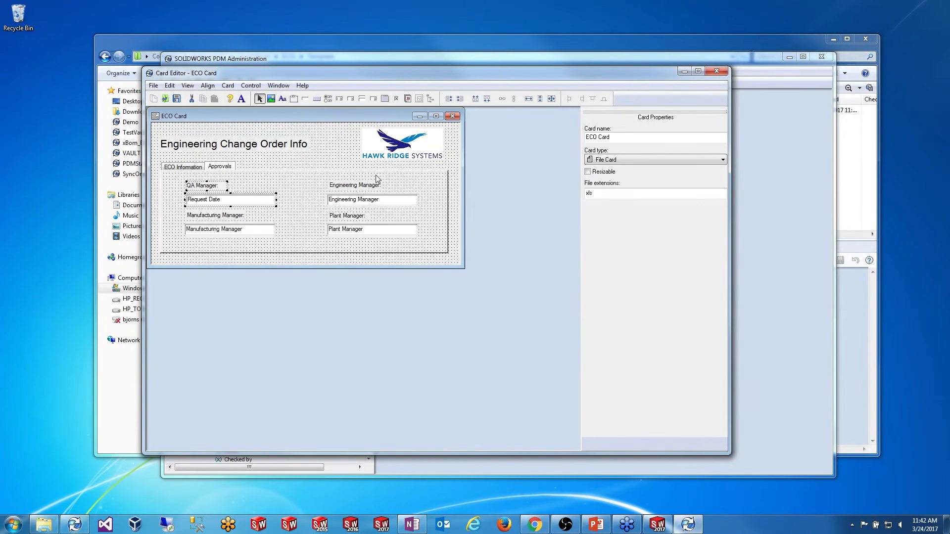
pyautogui.click(449, 100)
pyautogui.click(278, 199)
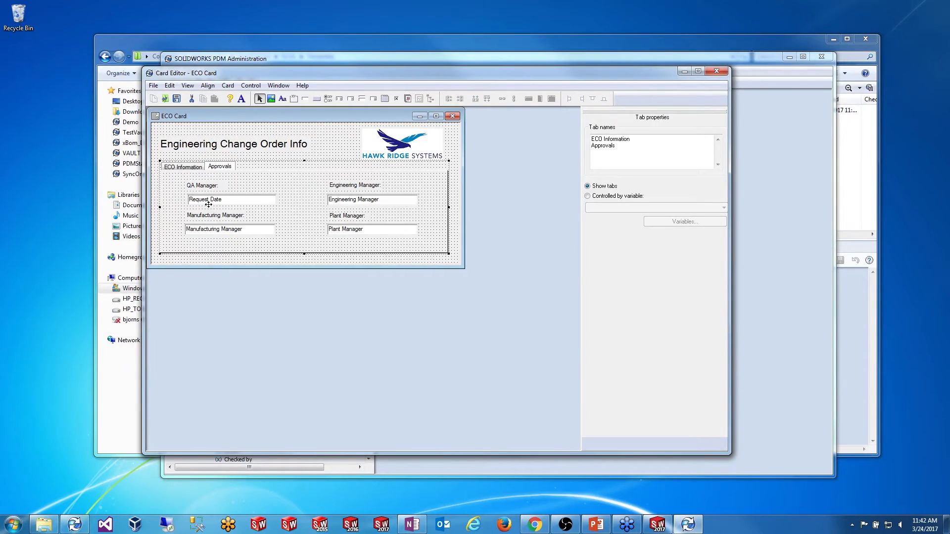
pyautogui.click(207, 229)
pyautogui.keyDown('ctrl'); pyautogui.click(223, 200); pyautogui.keyUp('ctrl')
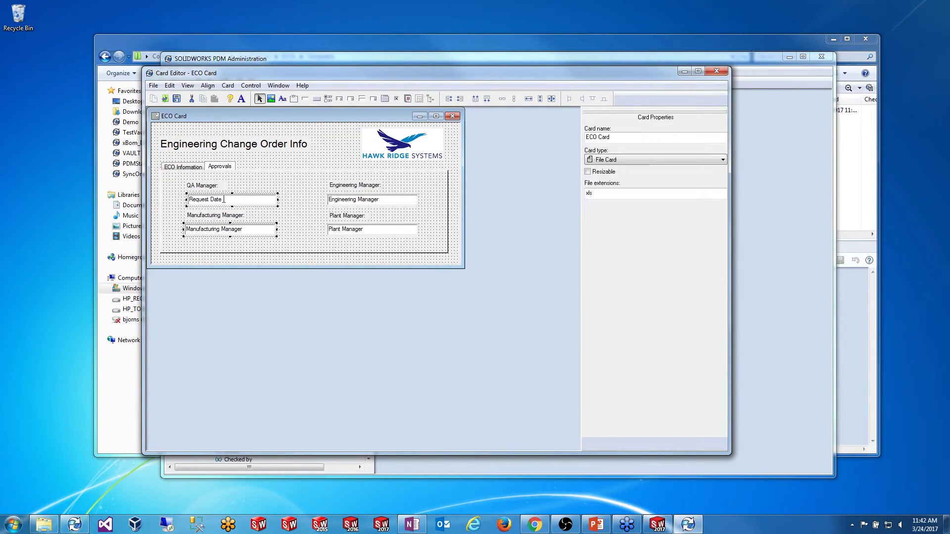
pyautogui.click(475, 99)
pyautogui.click(297, 202)
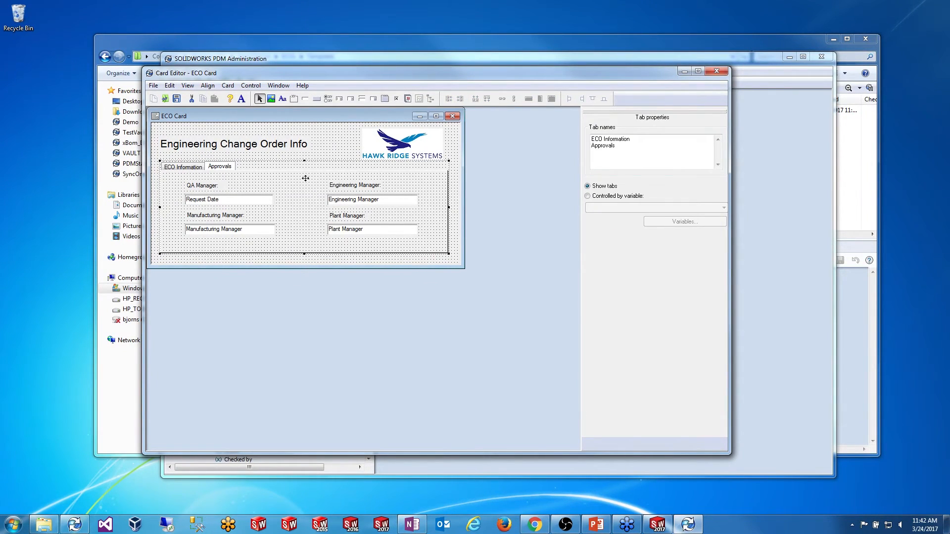
pyautogui.click(177, 98)
# Step: Bind the field to the QA Manager variable, make it read-only, and save the ECO Card
pyautogui.click(246, 203)
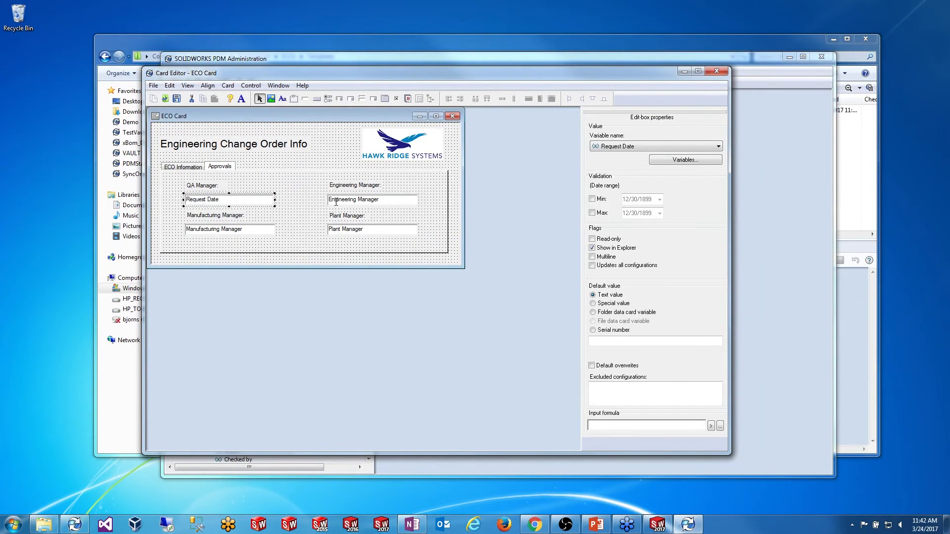
pyautogui.click(635, 146)
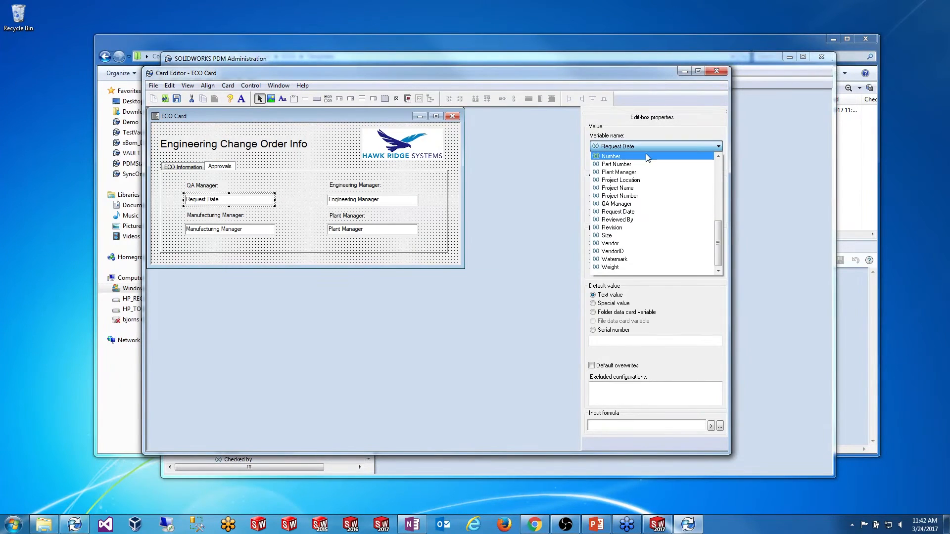
pyautogui.click(642, 203)
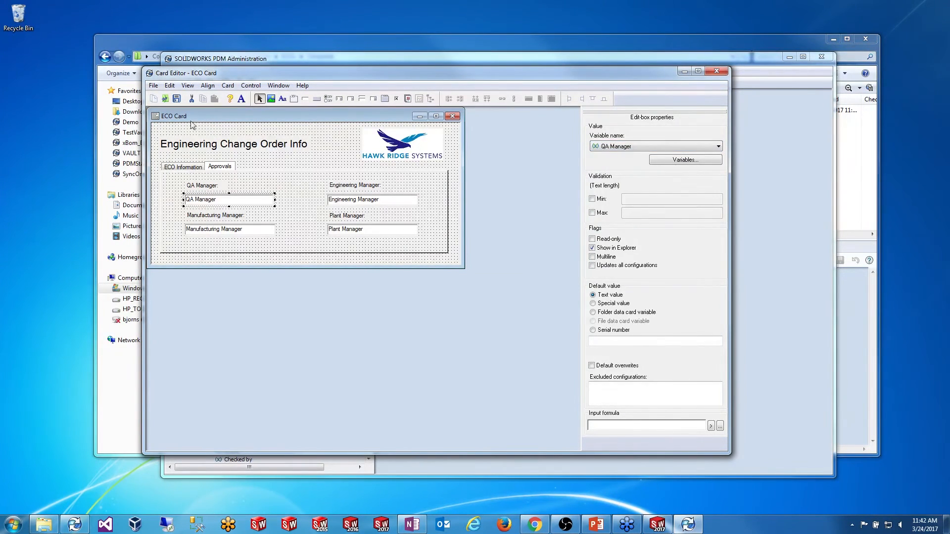
pyautogui.click(177, 99)
pyautogui.click(594, 239)
pyautogui.click(724, 74)
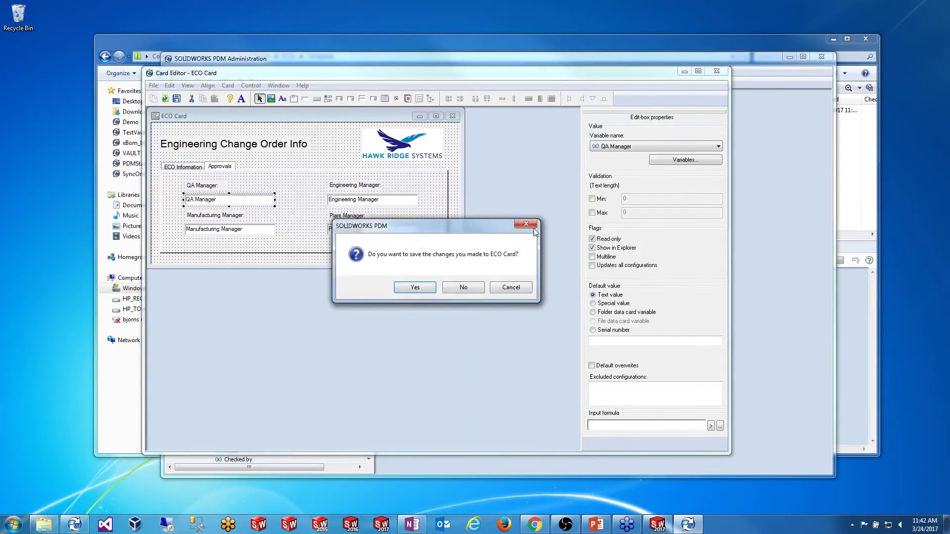
pyautogui.click(415, 288)
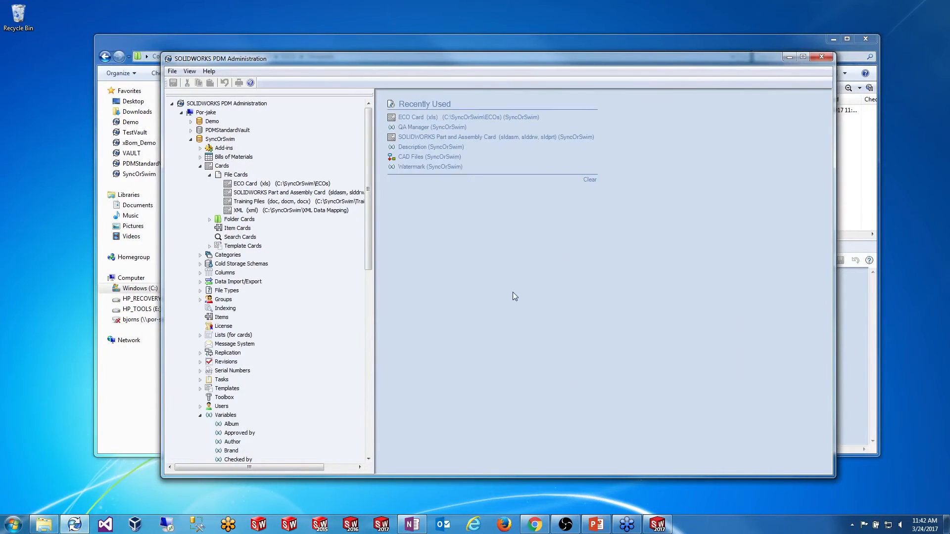
# Step: Open the ECO Workflow and view the Send to QA Review transition's actions
pyautogui.moveTo(369, 155); pyautogui.dragTo(329, 365)
pyautogui.doubleClick(248, 355)
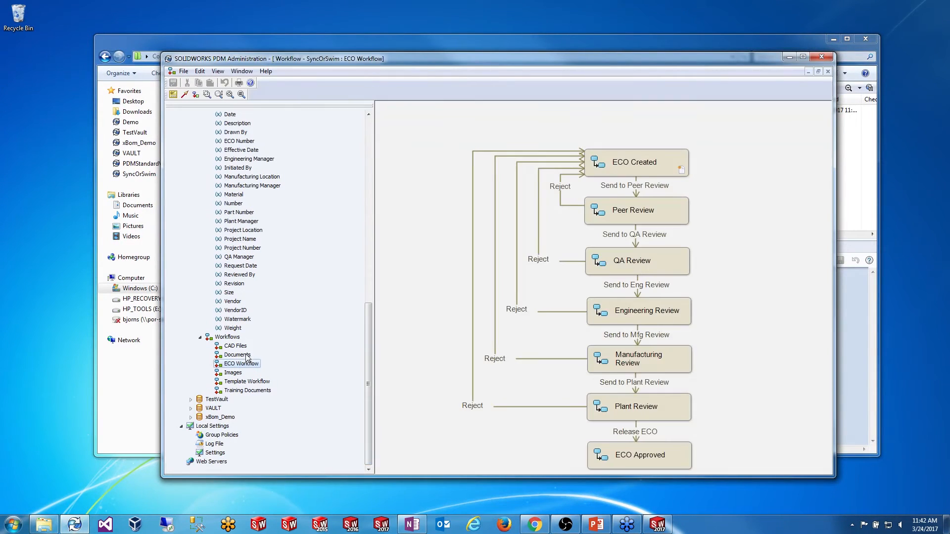
pyautogui.click(404, 319)
pyautogui.scroll(1, 415, 319)
pyautogui.scroll(-2, 435, 319)
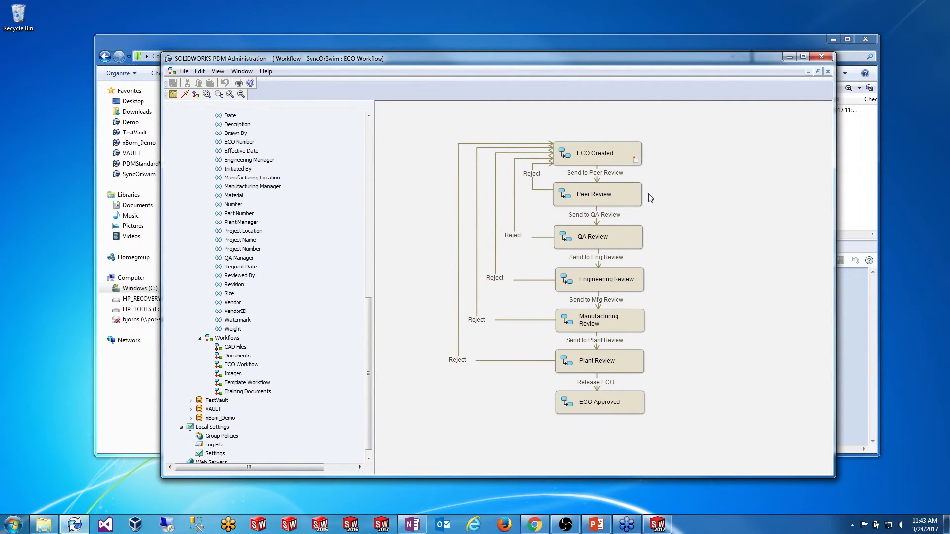
pyautogui.doubleClick(596, 216)
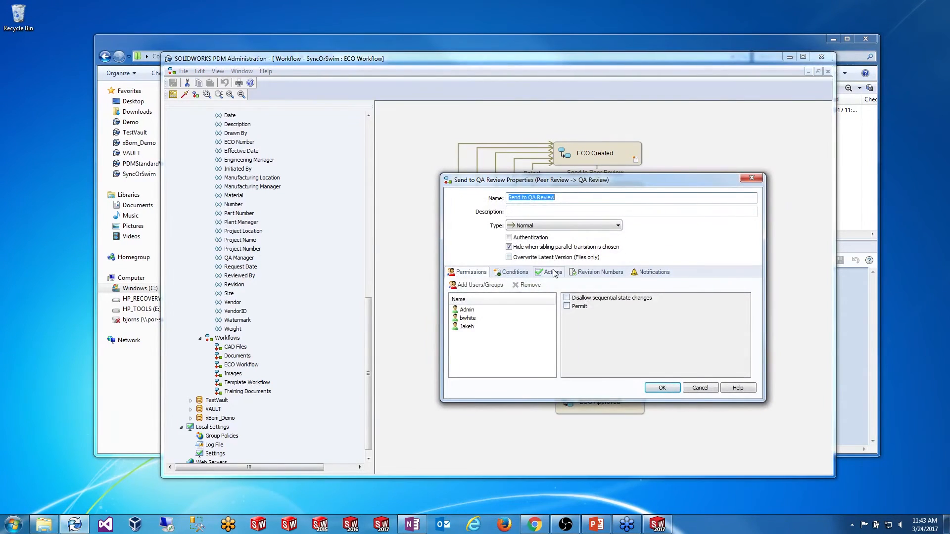
pyautogui.click(552, 272)
# Step: Add a Set Variable action assigning QA Manager the value %fullname%, and accept the transition
pyautogui.click(467, 285)
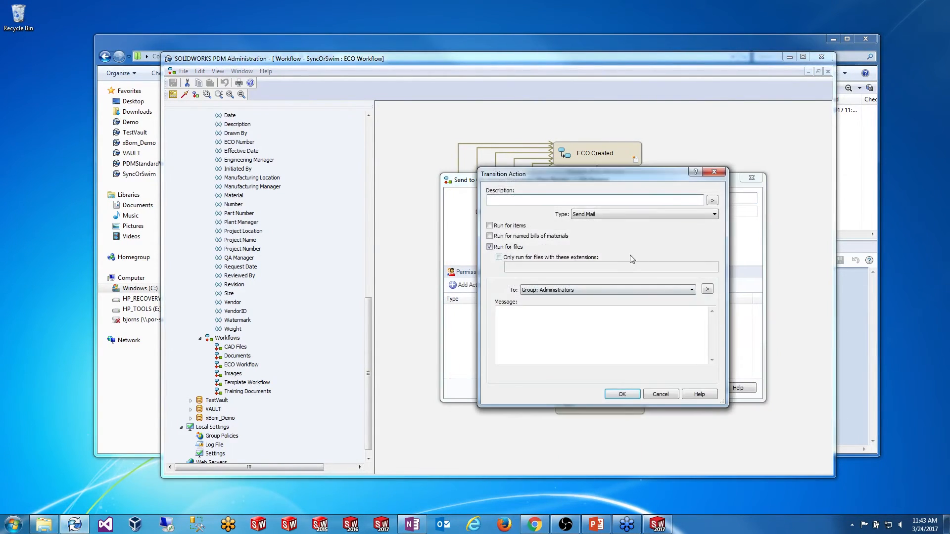
pyautogui.click(633, 221)
pyautogui.click(593, 262)
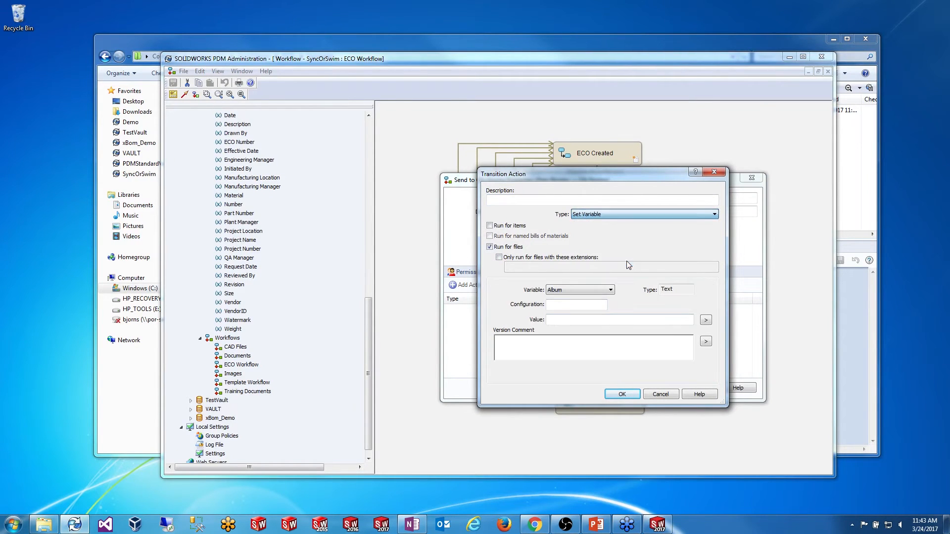
pyautogui.click(610, 290)
pyautogui.moveTo(612, 310); pyautogui.dragTo(612, 331)
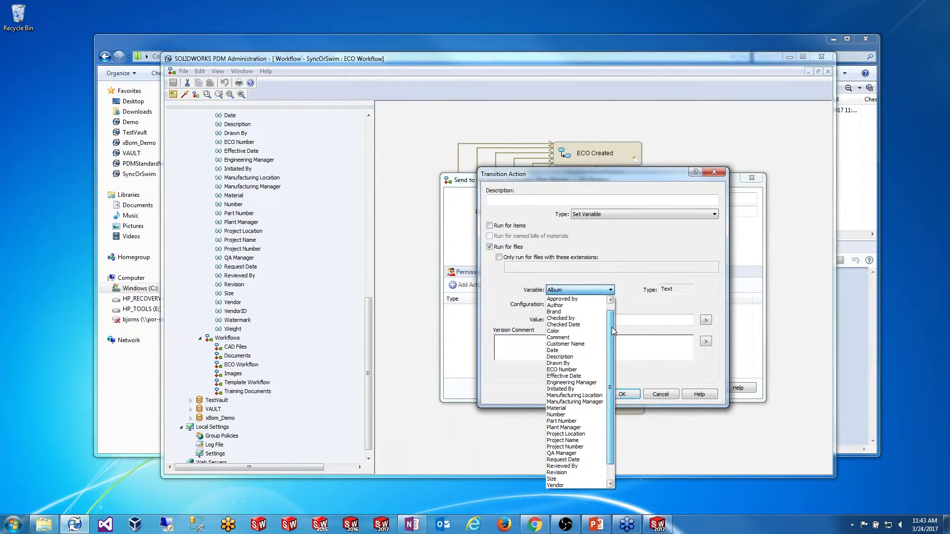
pyautogui.click(563, 453)
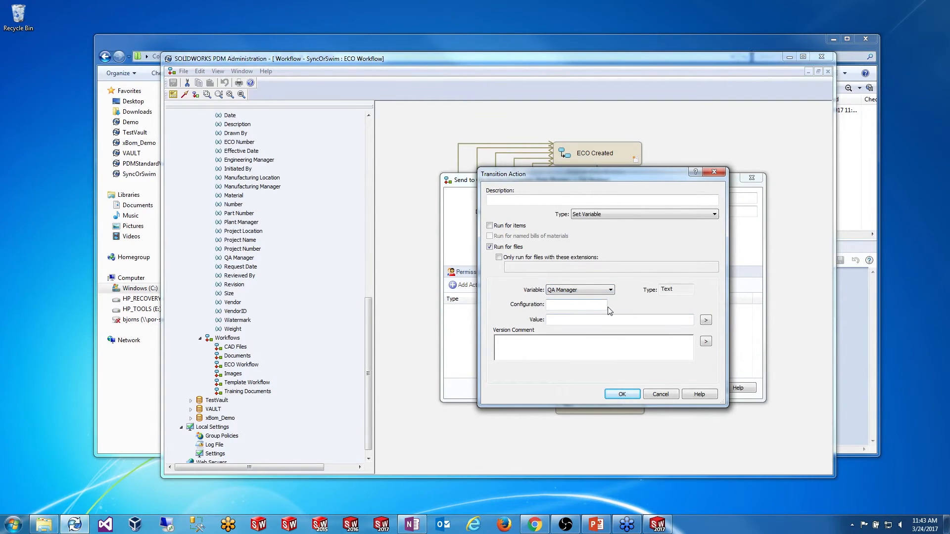
pyautogui.click(706, 320)
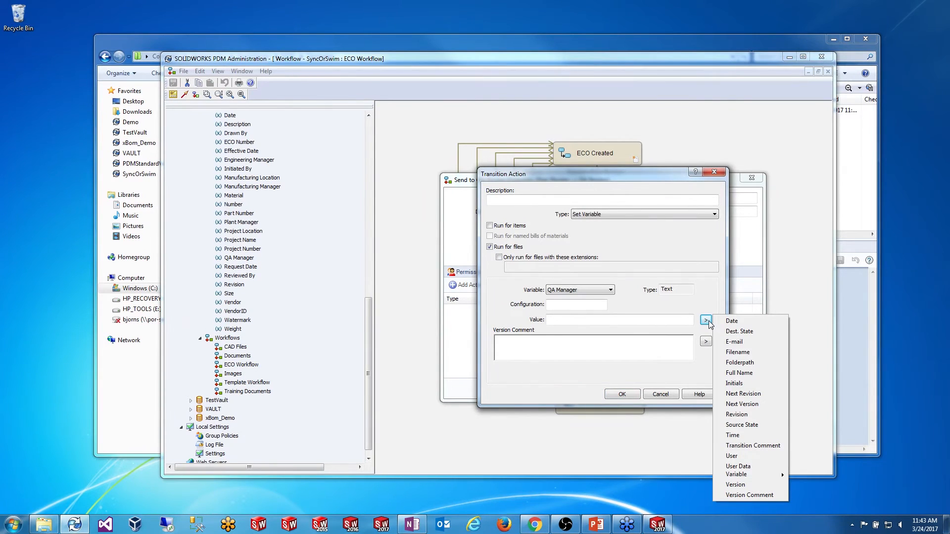
pyautogui.click(739, 373)
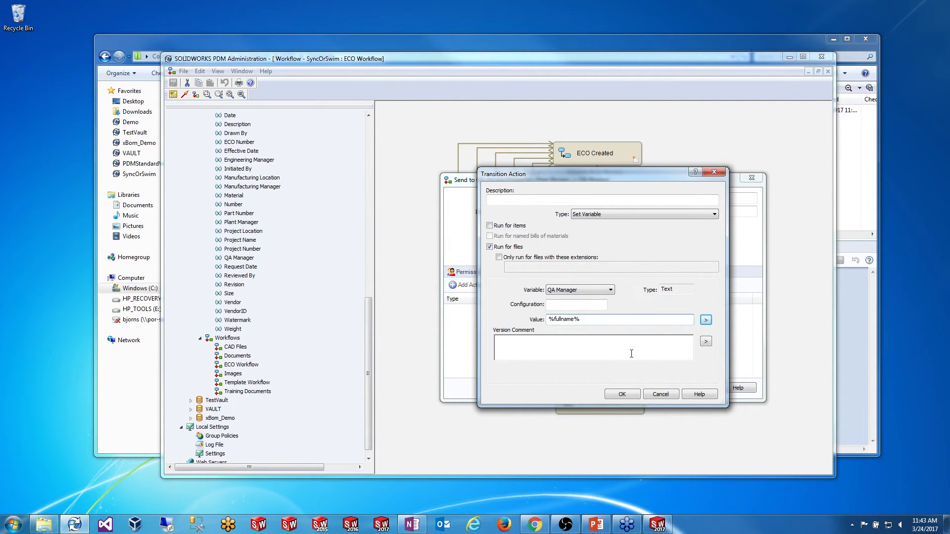
pyautogui.click(622, 394)
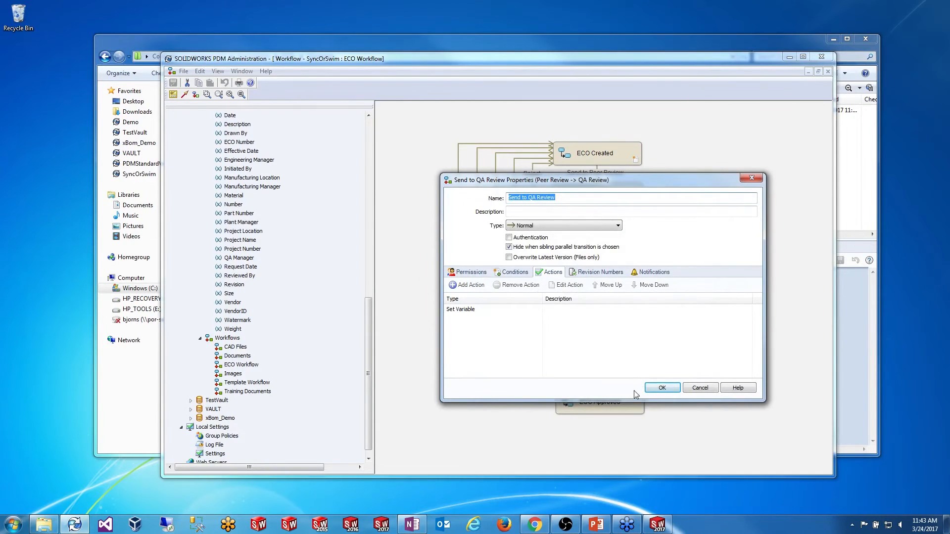
pyautogui.click(662, 388)
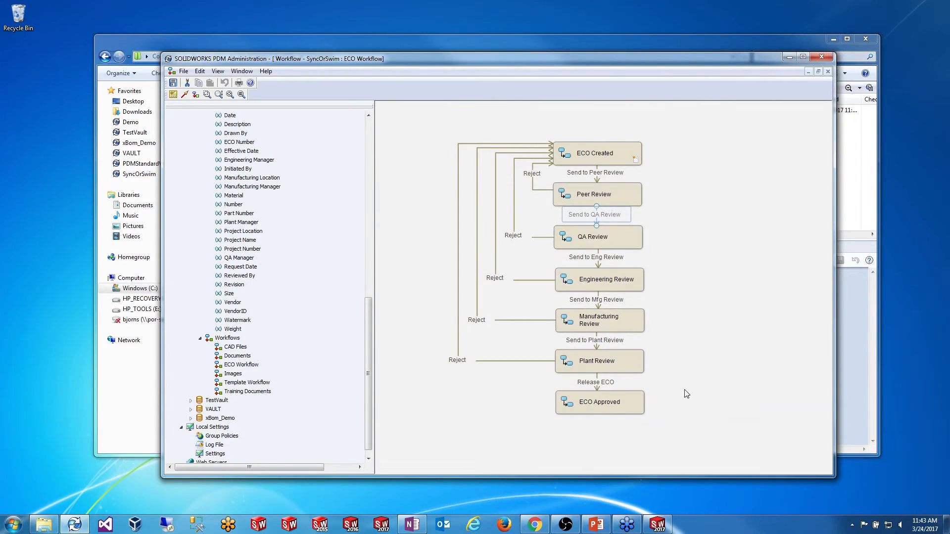
pyautogui.click(609, 175)
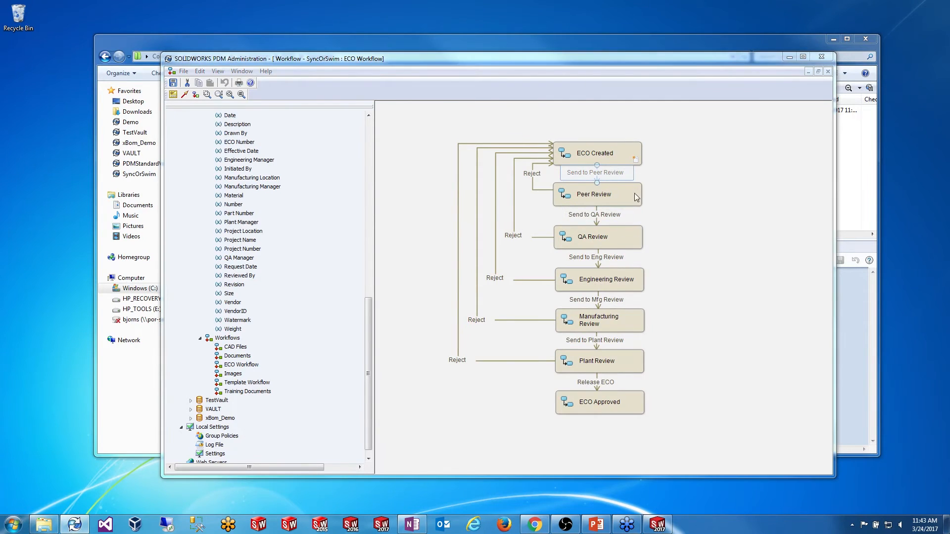
# Step: Add a Set Variable action to the Send to Peer Review transition
pyautogui.press('Return')
pyautogui.click(550, 272)
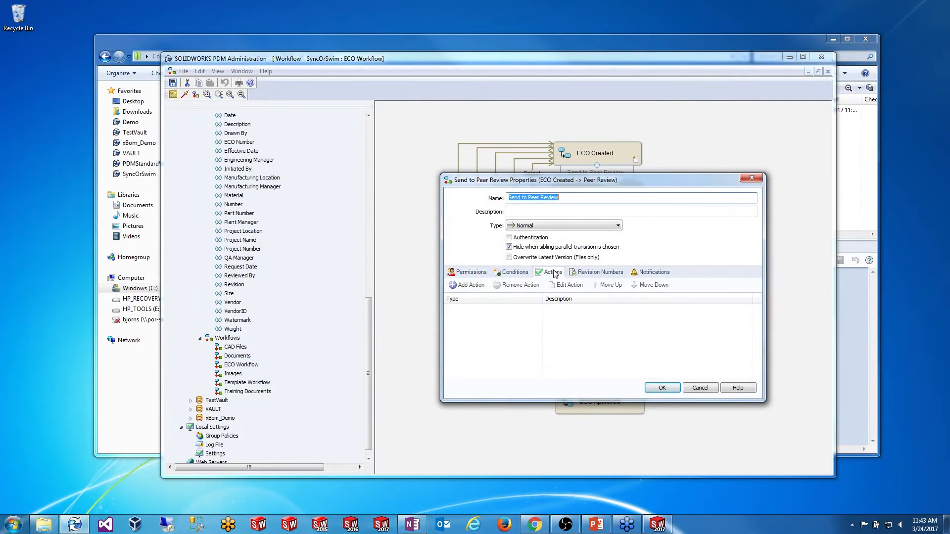
pyautogui.click(473, 286)
pyautogui.click(611, 218)
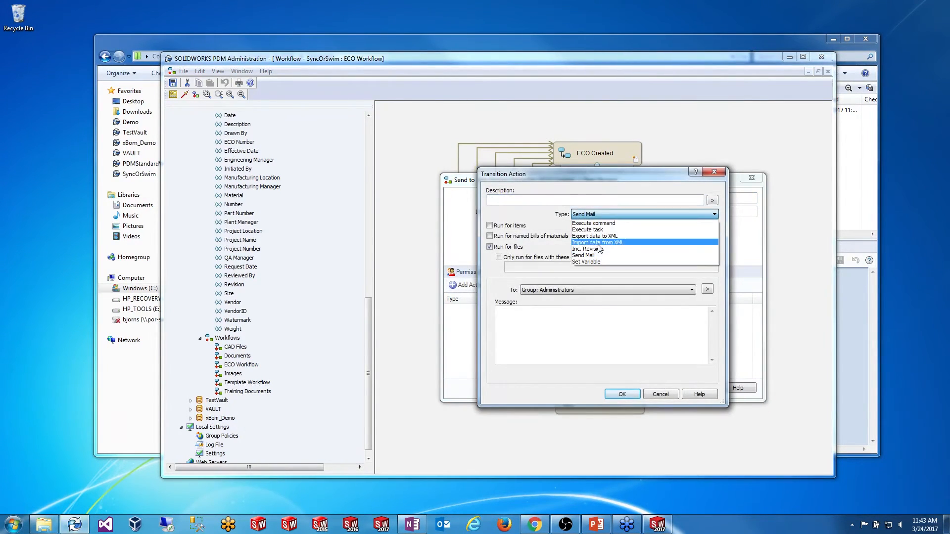
pyautogui.click(613, 262)
# Step: Set the action's variable to Reviewed By with value %fullname%, accept, and save the workflow
pyautogui.click(610, 290)
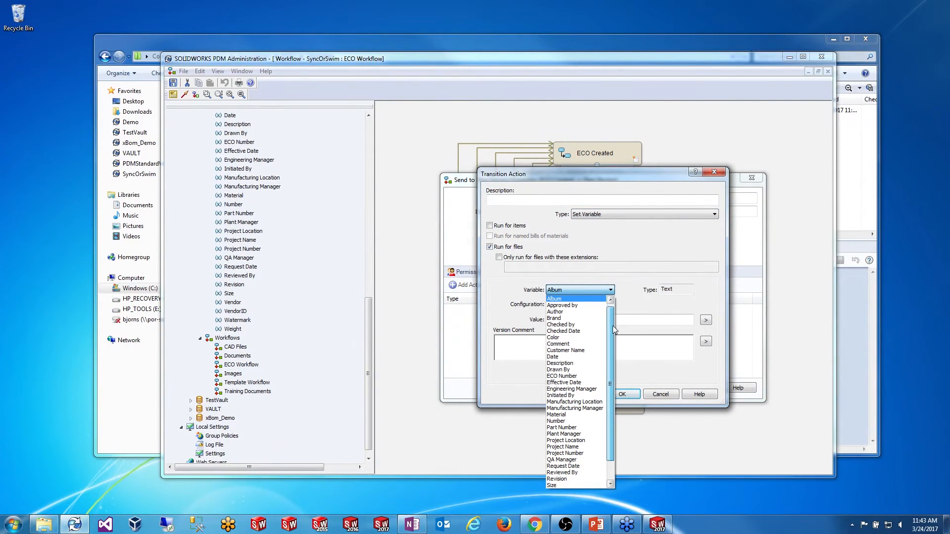
pyautogui.moveTo(612, 325); pyautogui.dragTo(612, 346)
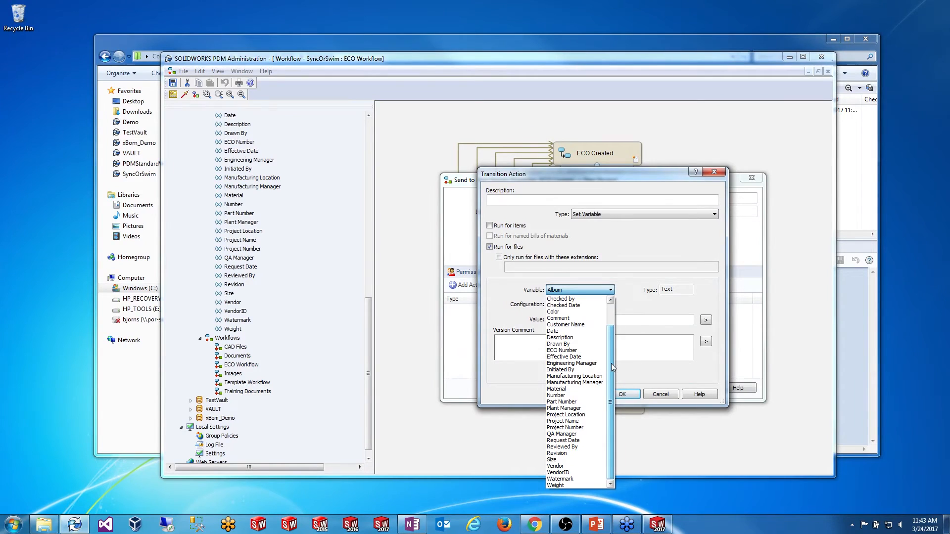
pyautogui.click(562, 447)
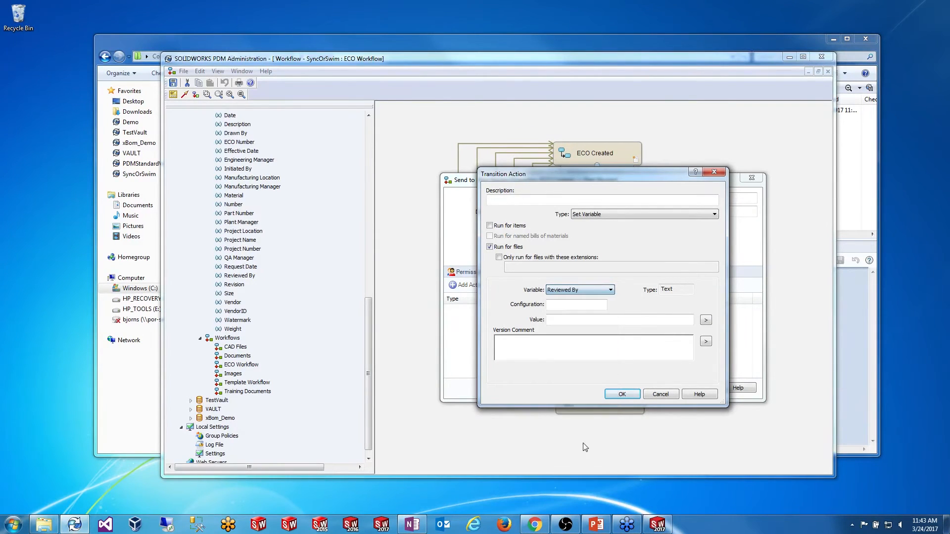
pyautogui.click(665, 322)
pyautogui.click(706, 320)
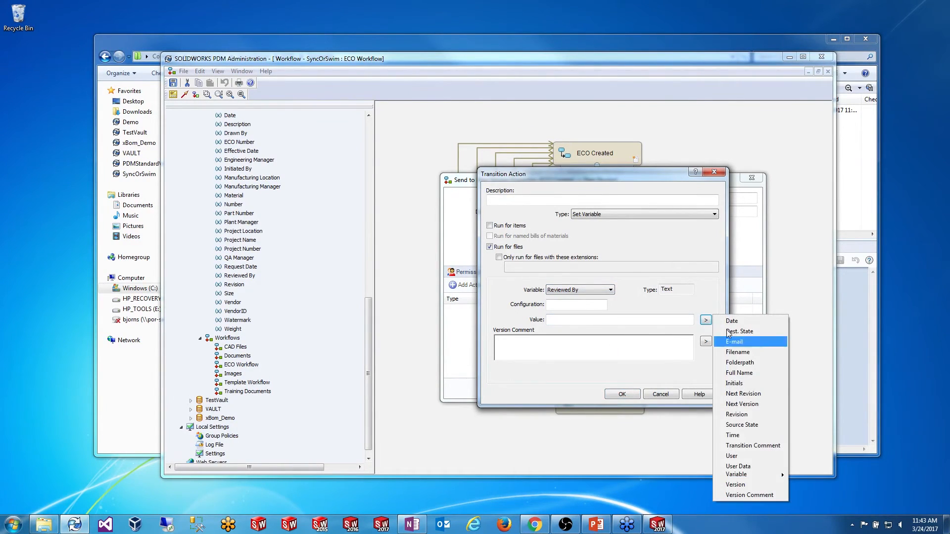
pyautogui.click(737, 372)
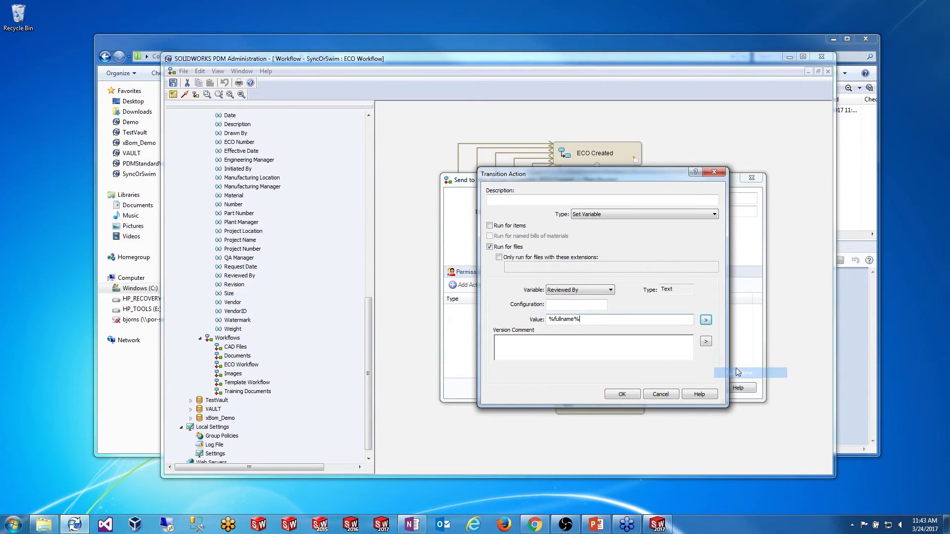
pyautogui.click(622, 394)
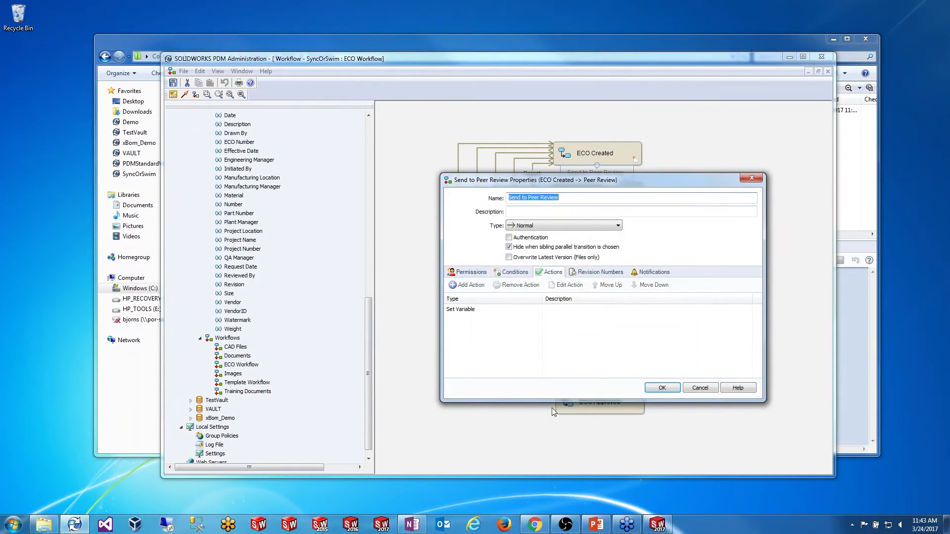
pyautogui.click(667, 391)
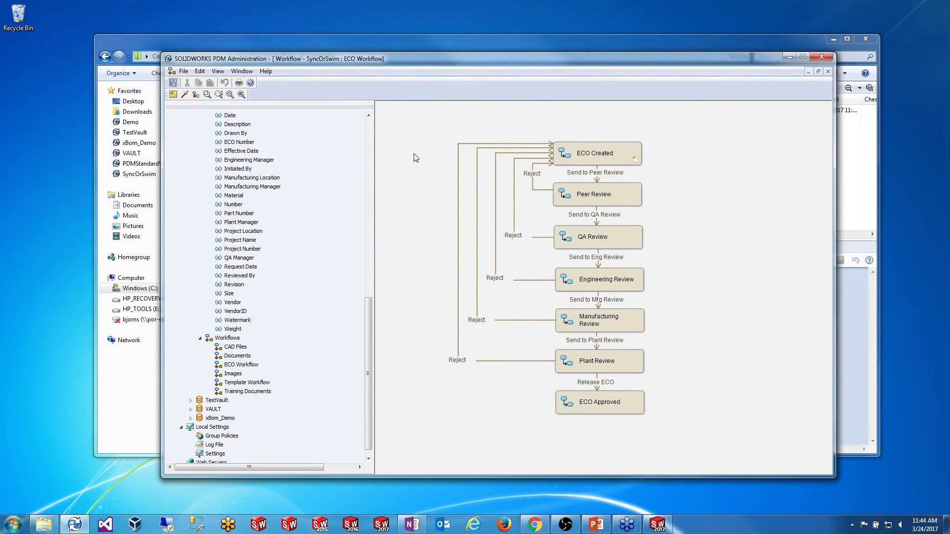
pyautogui.hotkey('ctrl', 's')
# Step: In the ECOs folder, start a new file from the Examples > ECO template
pyautogui.moveTo(413, 61); pyautogui.dragTo(453, 92)
pyautogui.moveTo(411, 49); pyautogui.dragTo(399, 48)
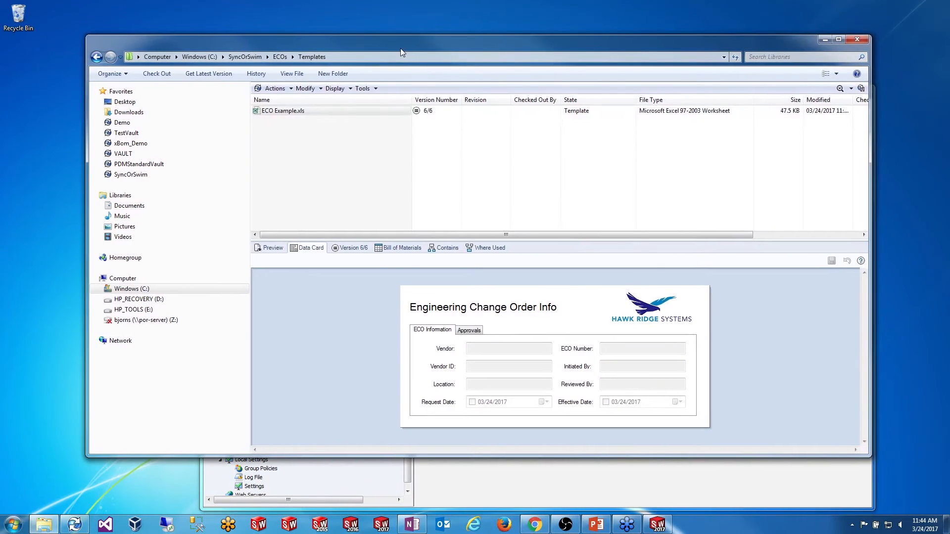
pyautogui.click(299, 120)
pyautogui.moveTo(280, 119); pyautogui.dragTo(307, 131)
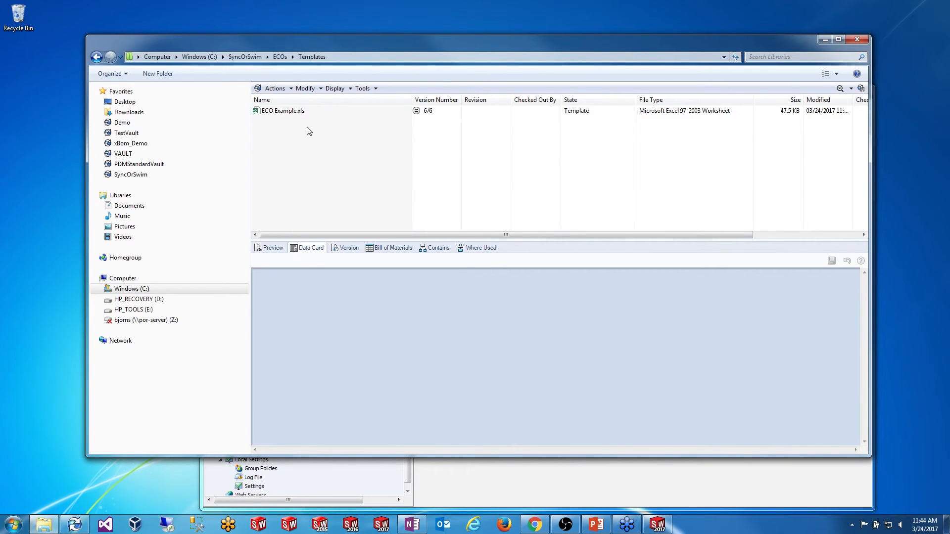
pyautogui.click(280, 56)
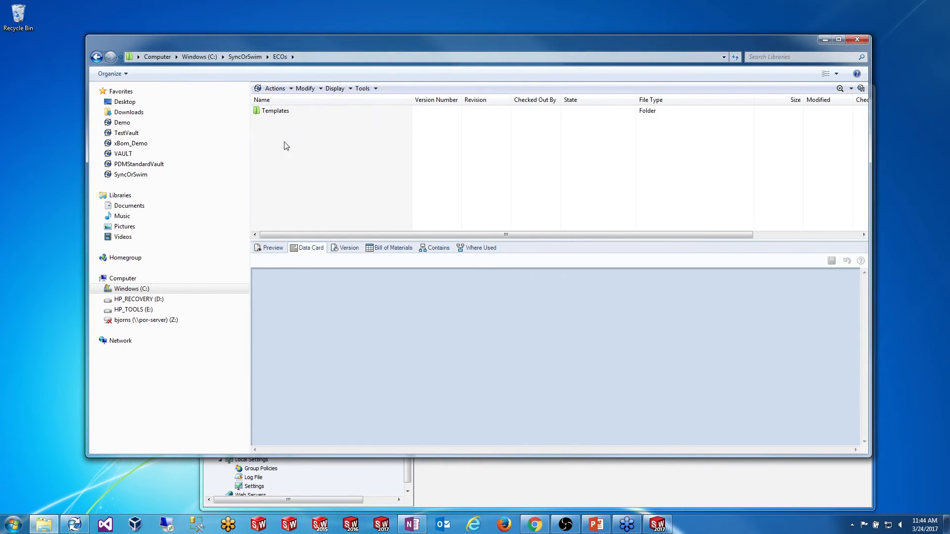
pyautogui.rightClick(301, 145)
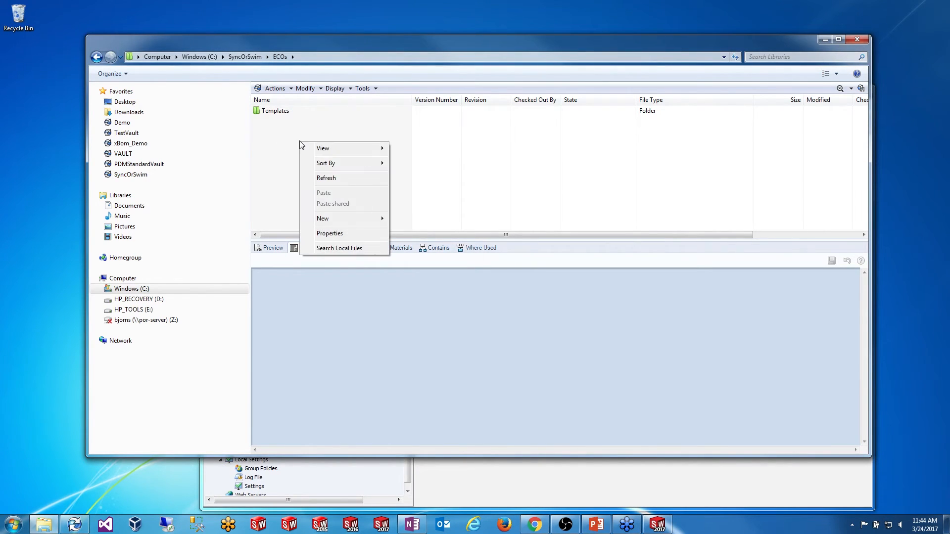
pyautogui.moveTo(341, 218)
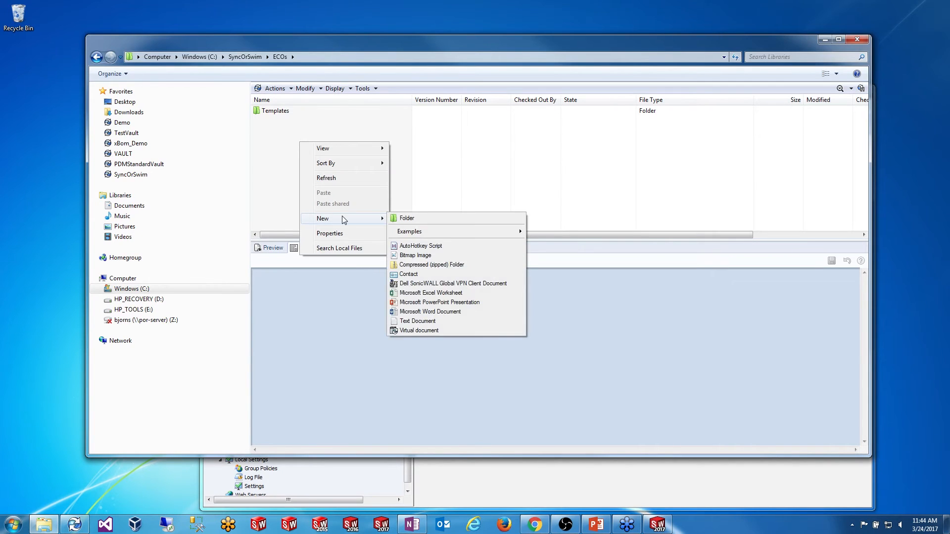
pyautogui.moveTo(433, 231)
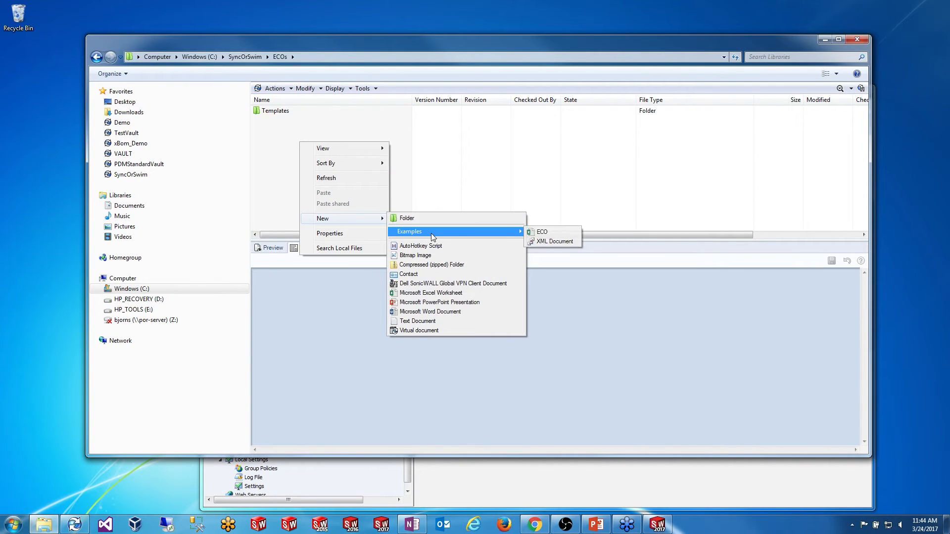
pyautogui.click(555, 233)
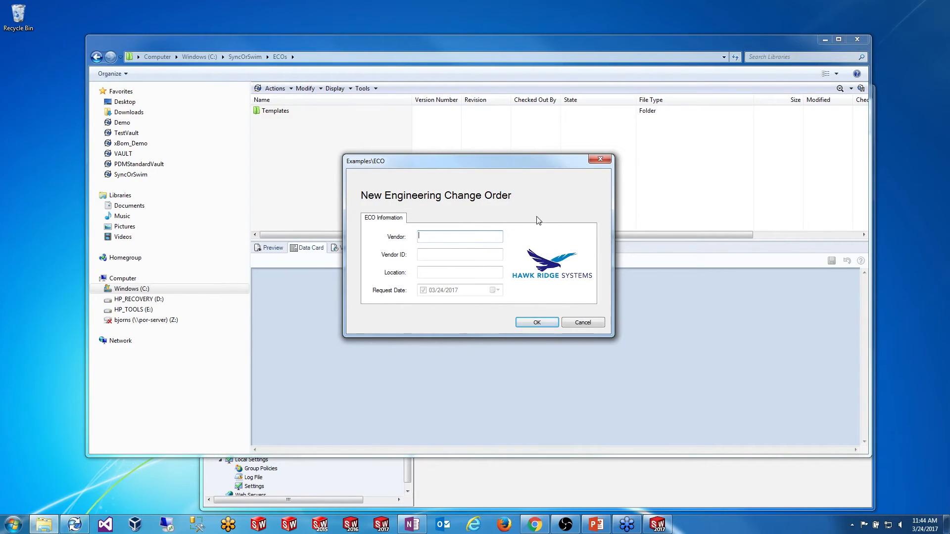
# Step: Enter vendor Hawk Ridge Systems, its vendor ID and location Beaverton, OR, creating ECO-00003.xls
pyautogui.write('Hawk Ridge Systems')
pyautogui.press('Tab')
pyautogui.write('9876657')
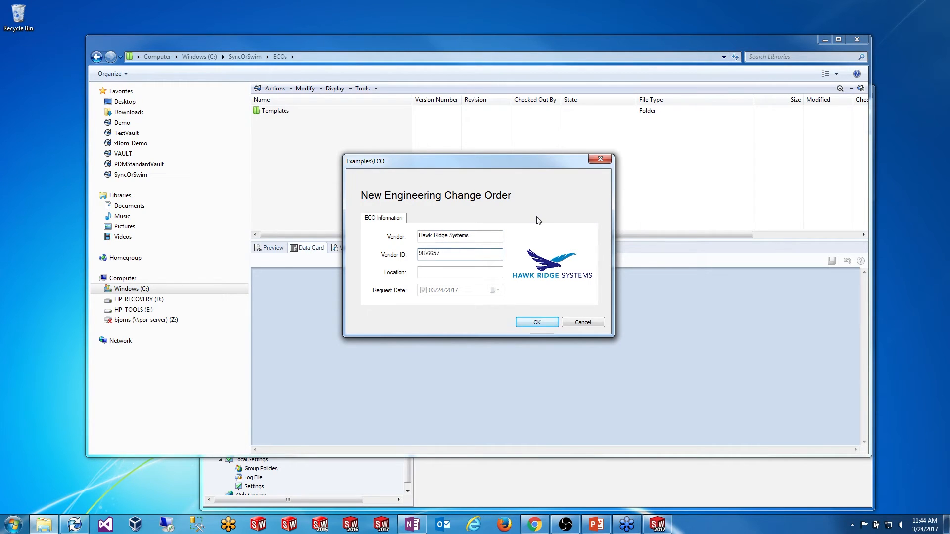
pyautogui.click(467, 272)
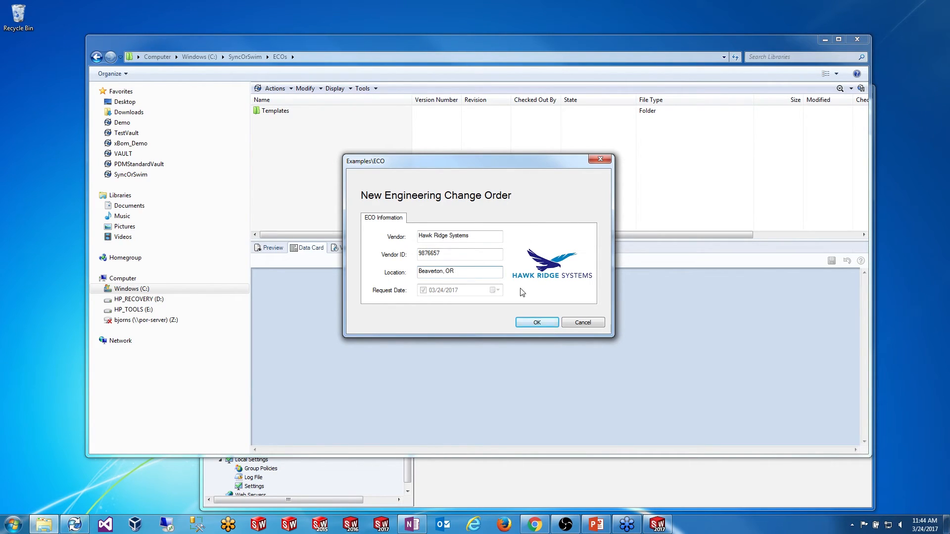
pyautogui.click(536, 322)
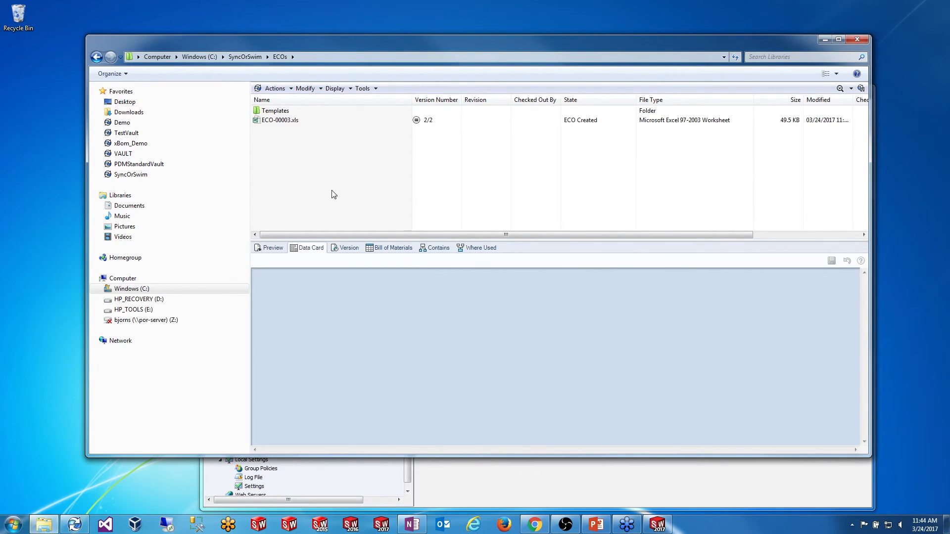
pyautogui.click(275, 121)
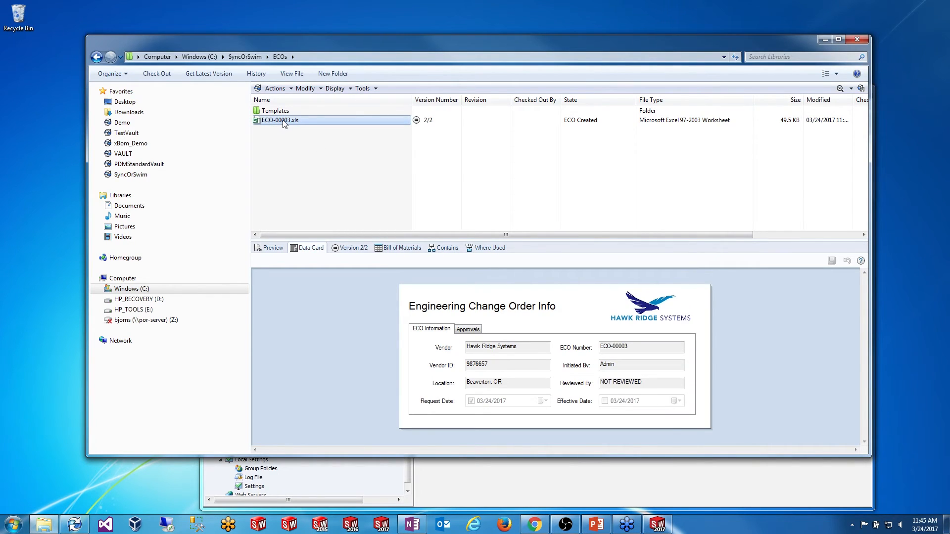
# Step: Check out ECO-00003.xls, verify Hawk Ridge Systems and NOT REVIEWED on the form, then close Excel
pyautogui.rightClick(278, 121)
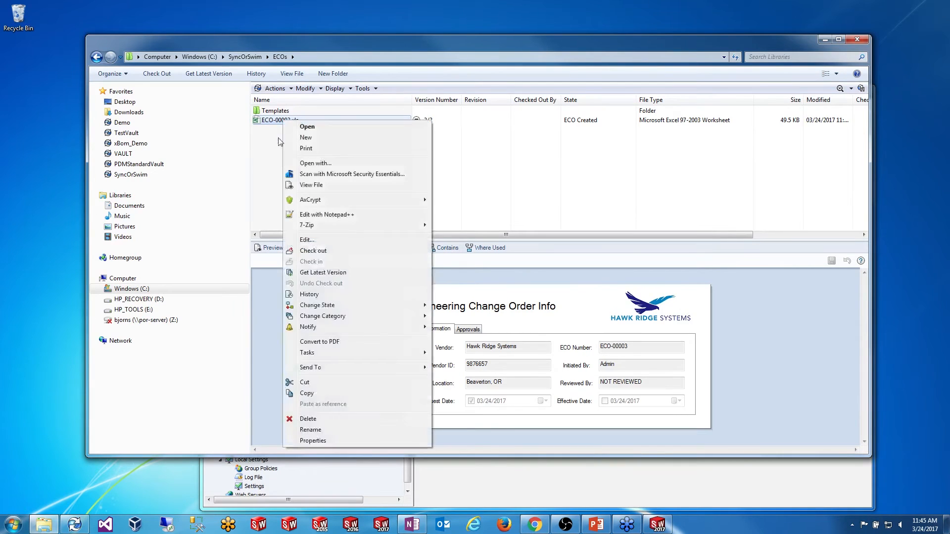
pyautogui.click(324, 250)
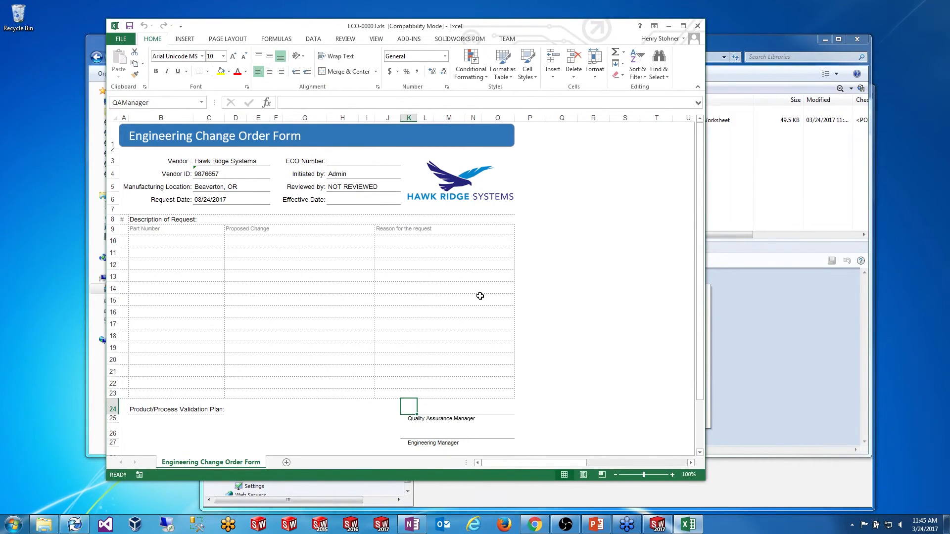
pyautogui.scroll(-1, 367, 252)
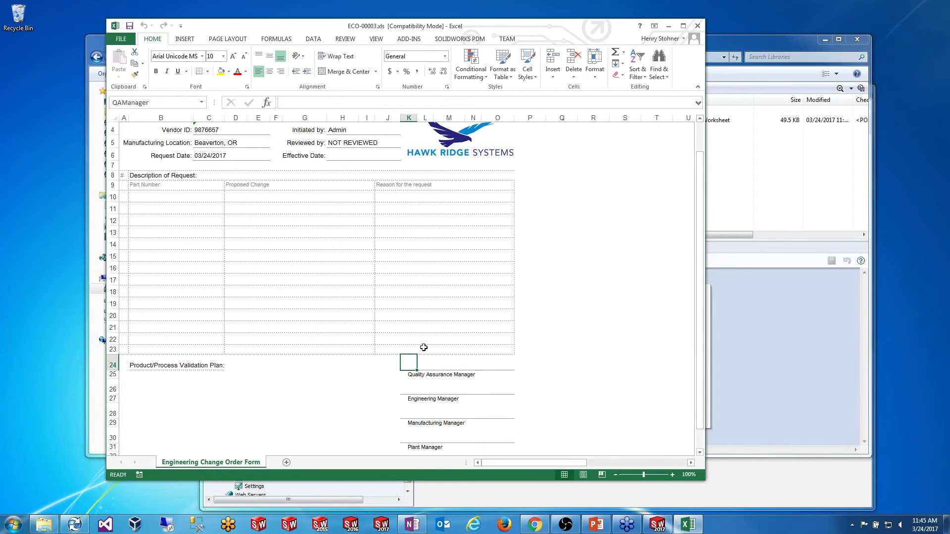
pyautogui.scroll(1, 552, 247)
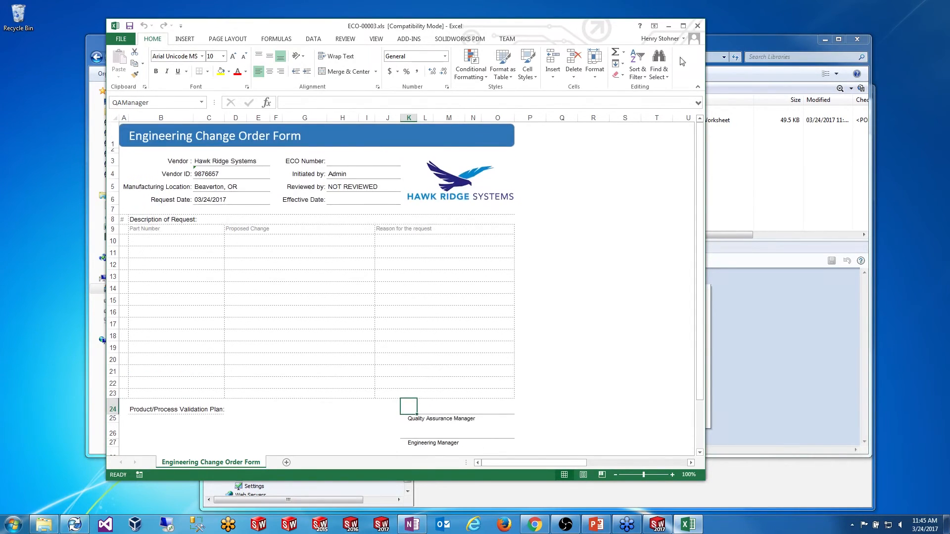
pyautogui.click(698, 26)
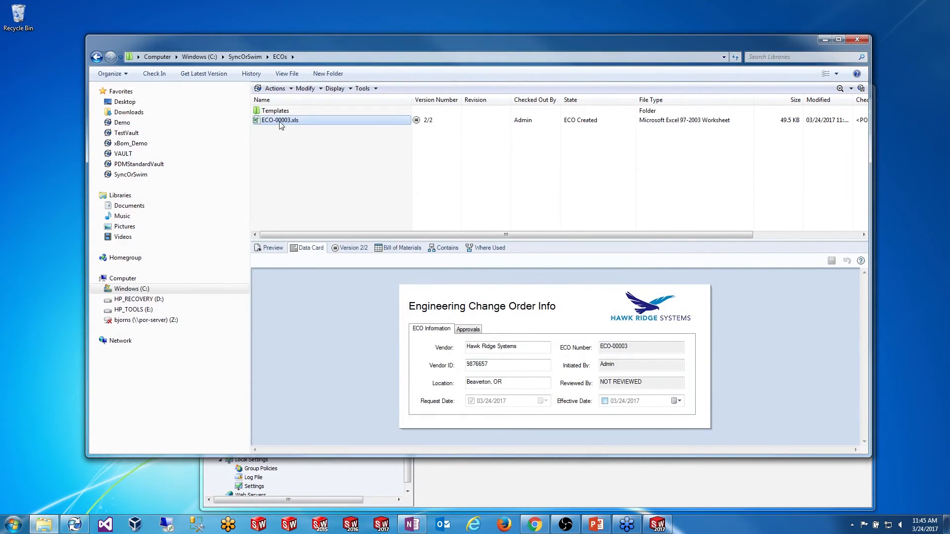
# Step: Check ECO-00003.xls into the vault and send it to Peer Review
pyautogui.rightClick(279, 121)
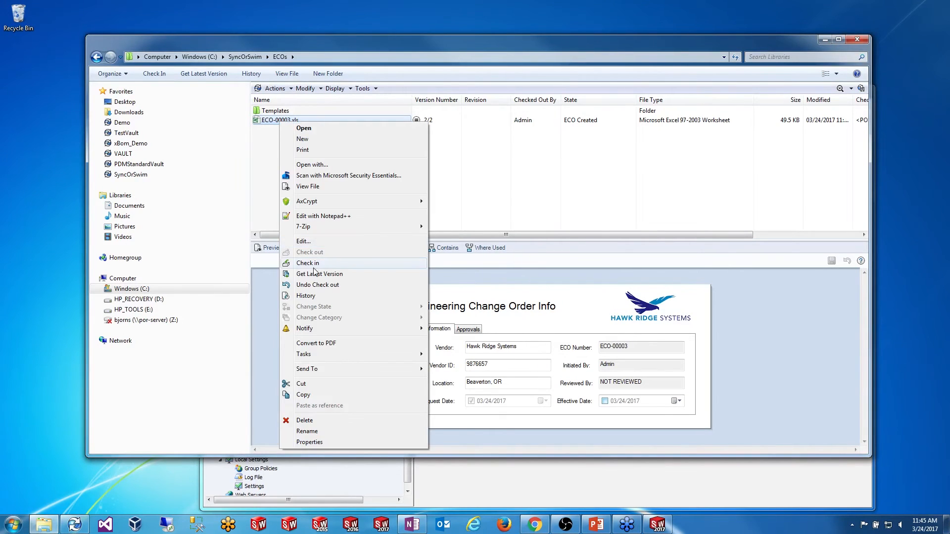
pyautogui.click(312, 263)
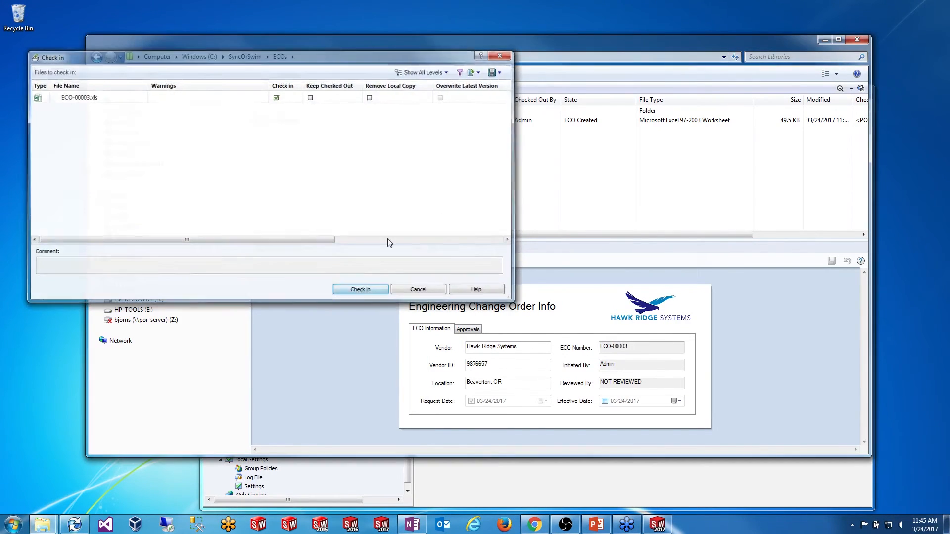
pyautogui.click(363, 291)
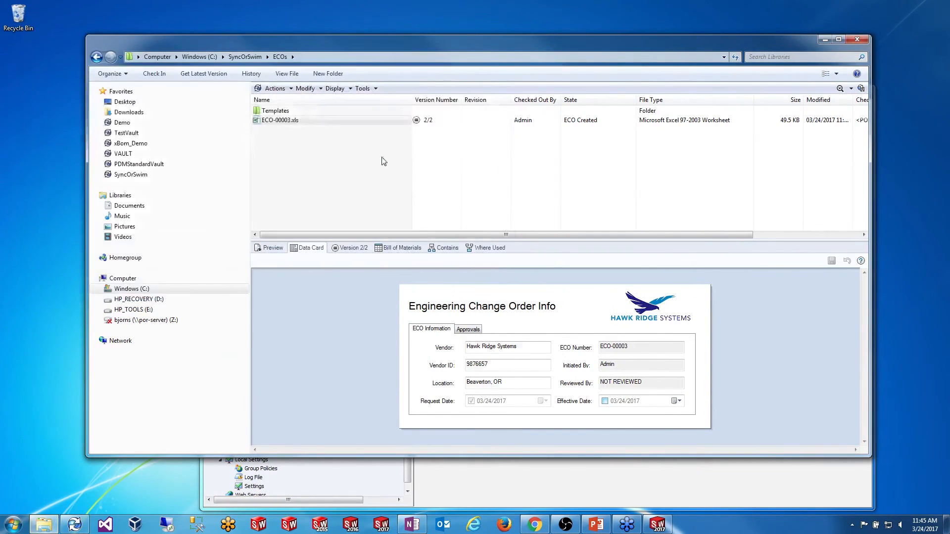
pyautogui.rightClick(302, 120)
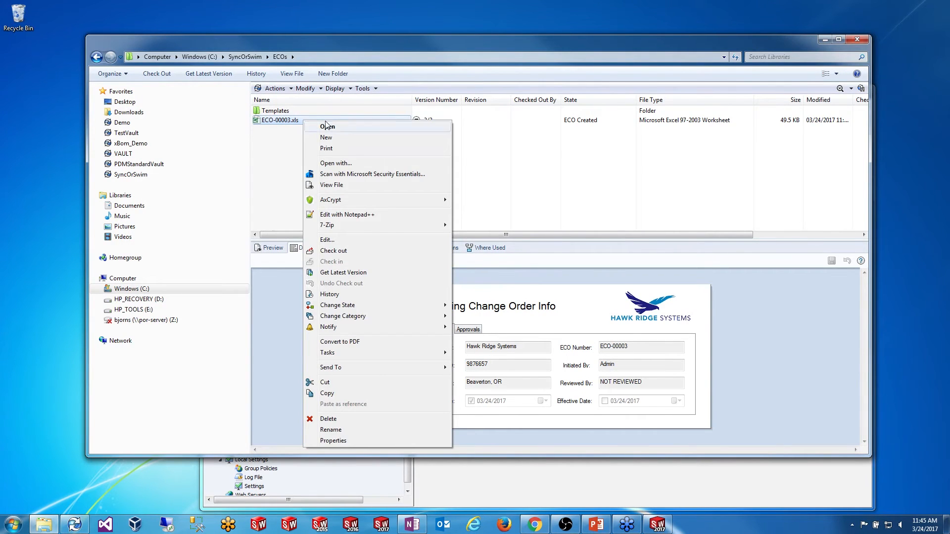
pyautogui.moveTo(426, 306)
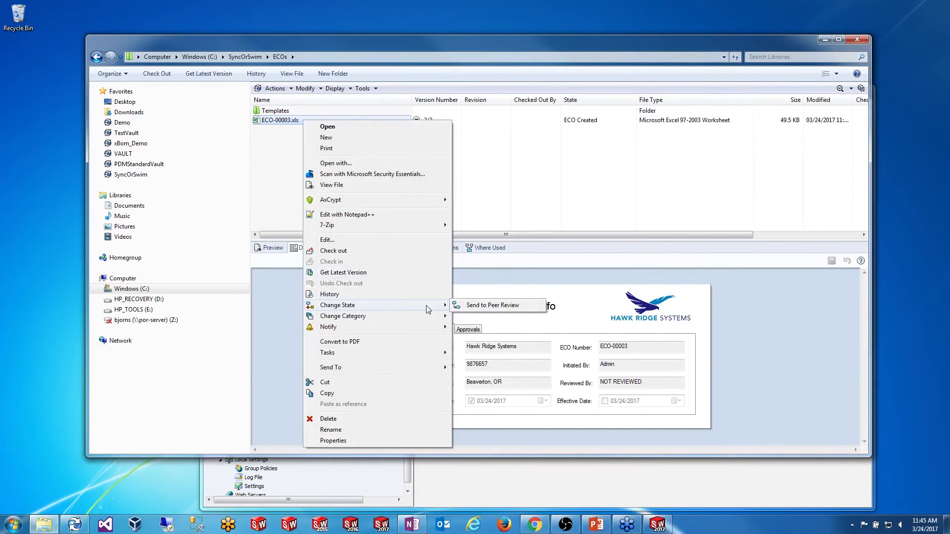
pyautogui.click(469, 307)
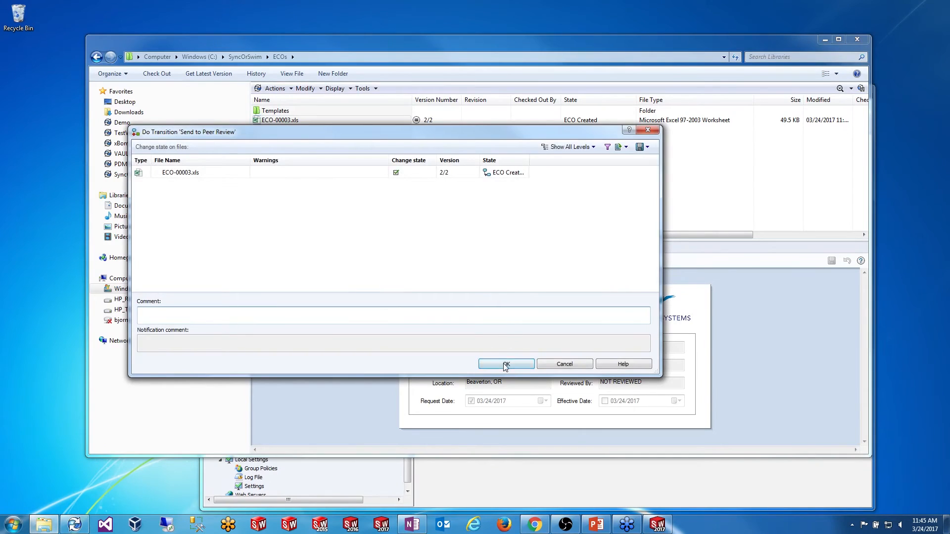
pyautogui.click(506, 363)
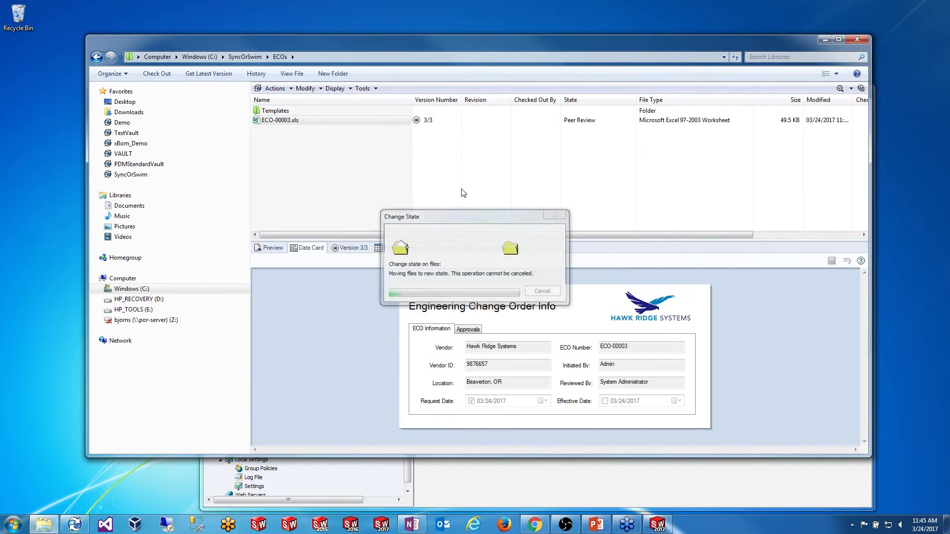
# Step: Advance ECO-00003.xls through Send to QA Review and Send to Eng Review
pyautogui.rightClick(301, 123)
pyautogui.moveTo(396, 306)
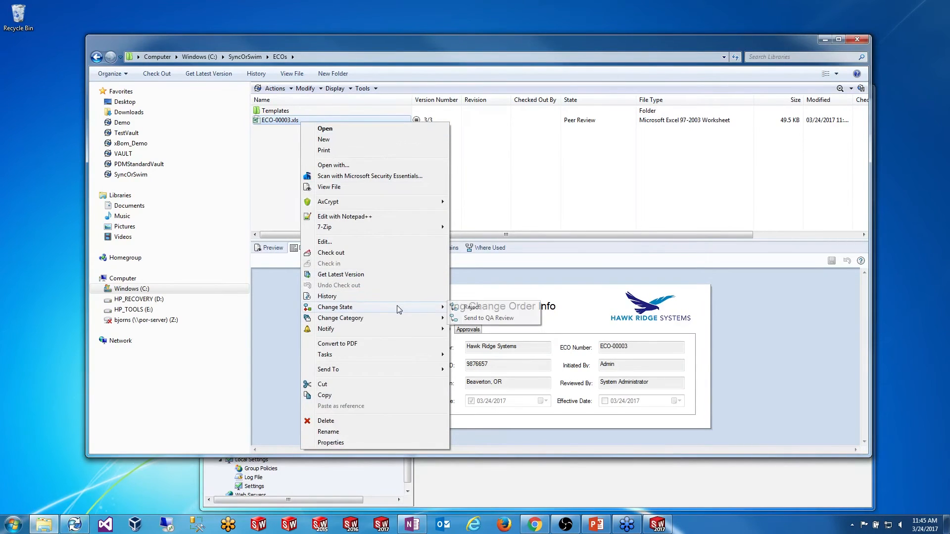
pyautogui.click(490, 318)
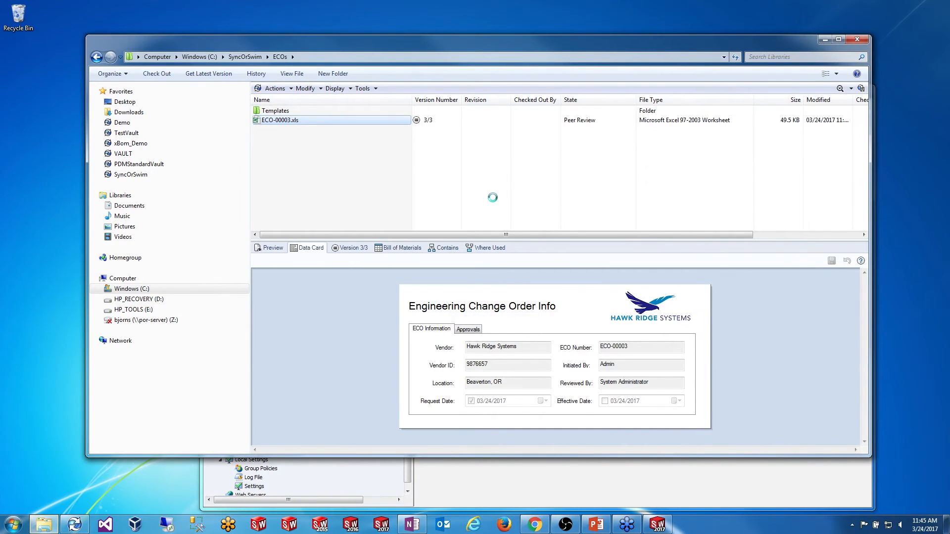
pyautogui.click(518, 362)
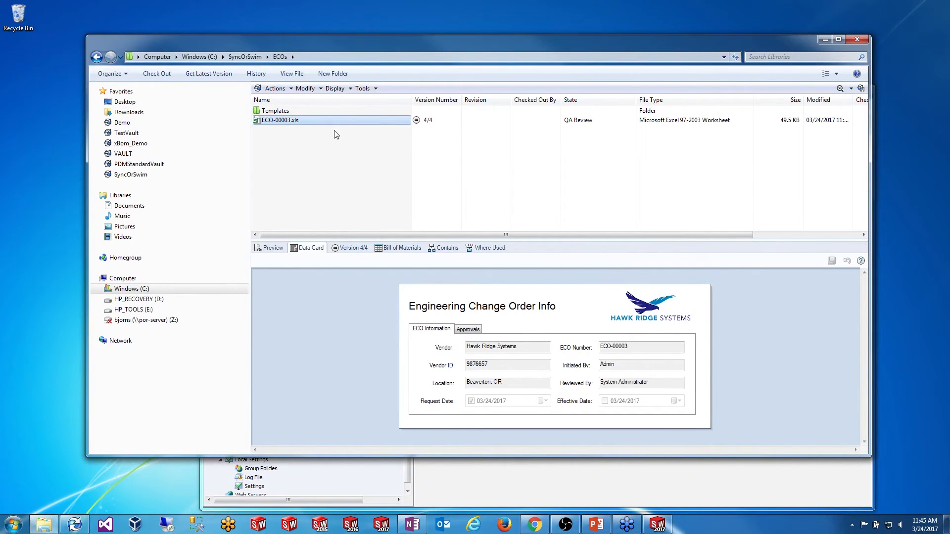
pyautogui.rightClick(319, 121)
pyautogui.moveTo(387, 311)
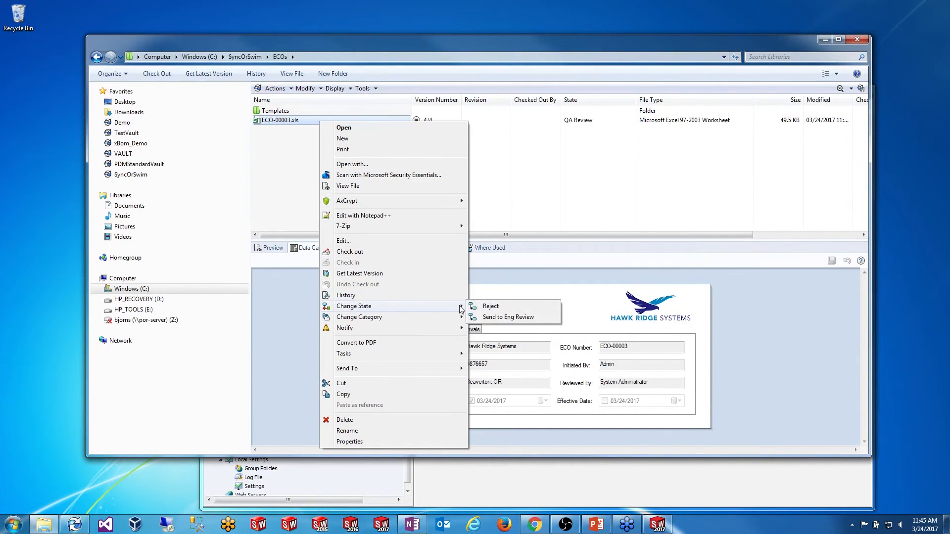
pyautogui.click(494, 317)
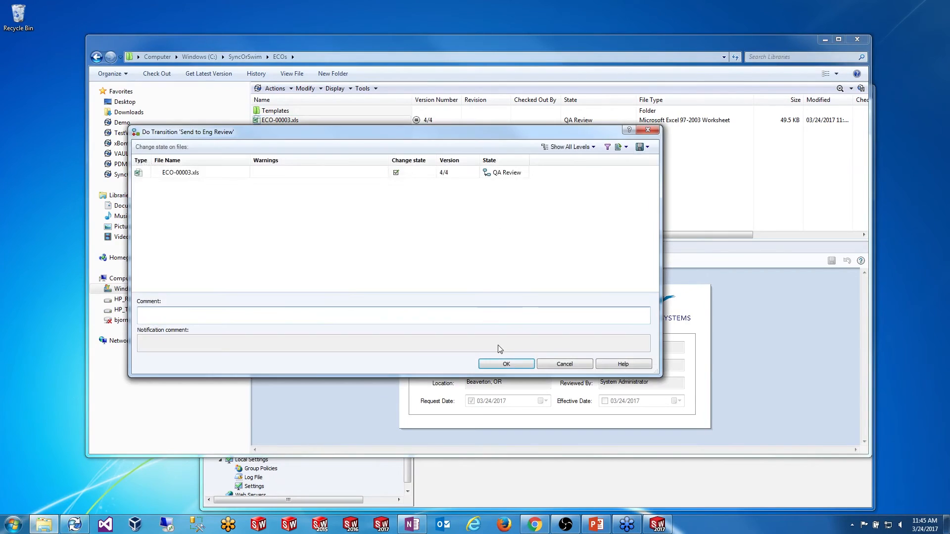
pyautogui.click(505, 365)
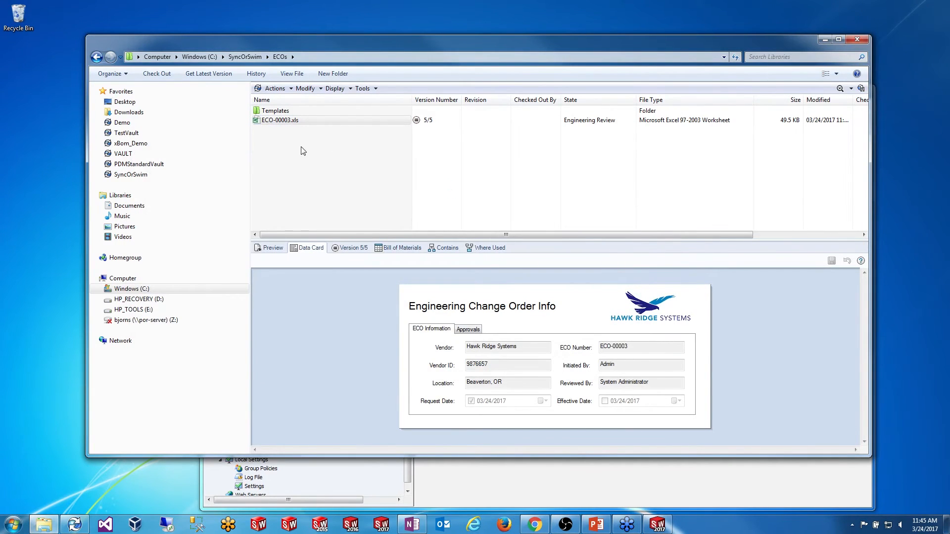
pyautogui.click(283, 125)
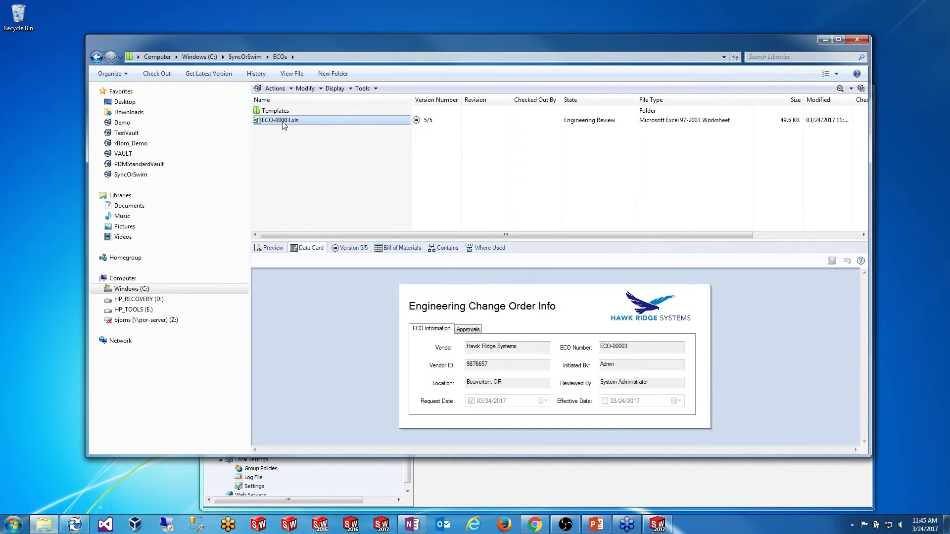
# Step: Check out ECO-00003.xls and scroll its Excel form down to the Reviewed by and manager lines
pyautogui.rightClick(282, 121)
pyautogui.click(324, 254)
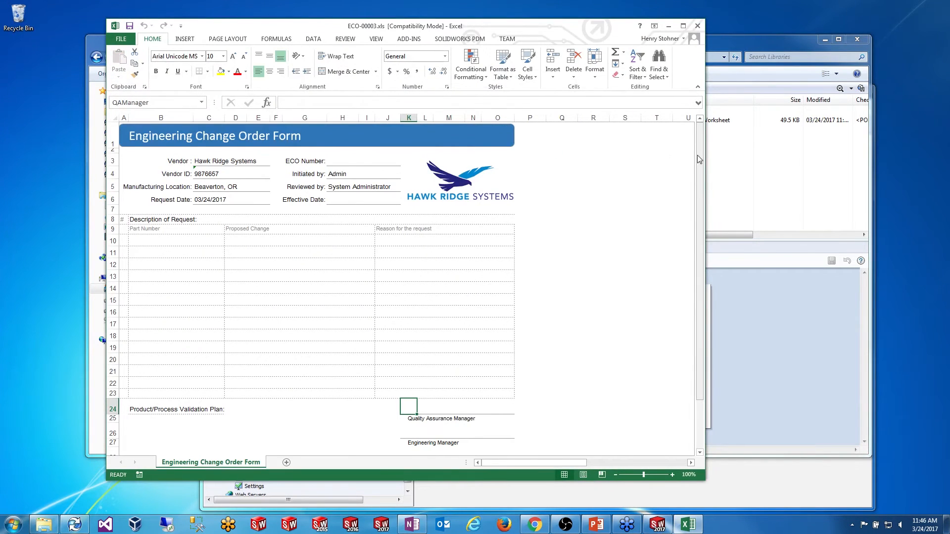
pyautogui.scroll(-2, 705, 166)
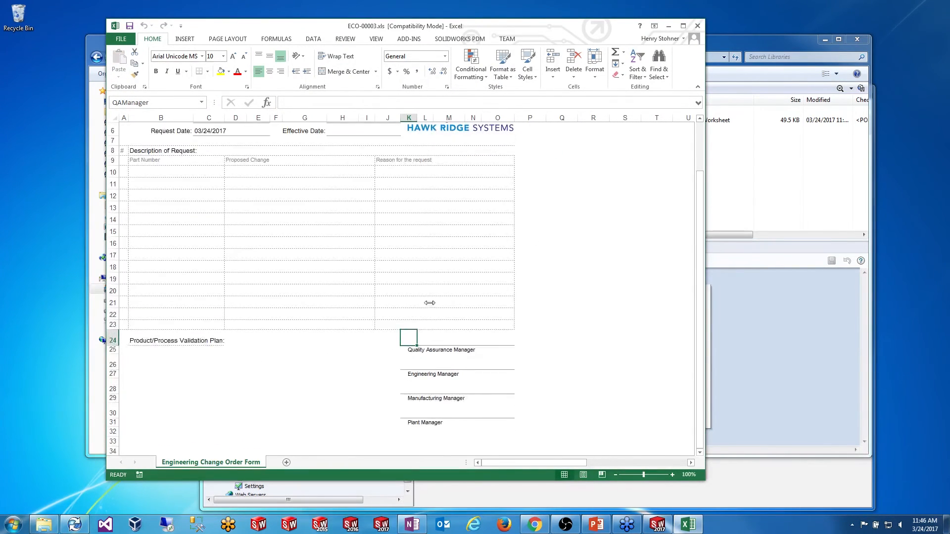
pyautogui.moveTo(388, 31); pyautogui.dragTo(508, 133)
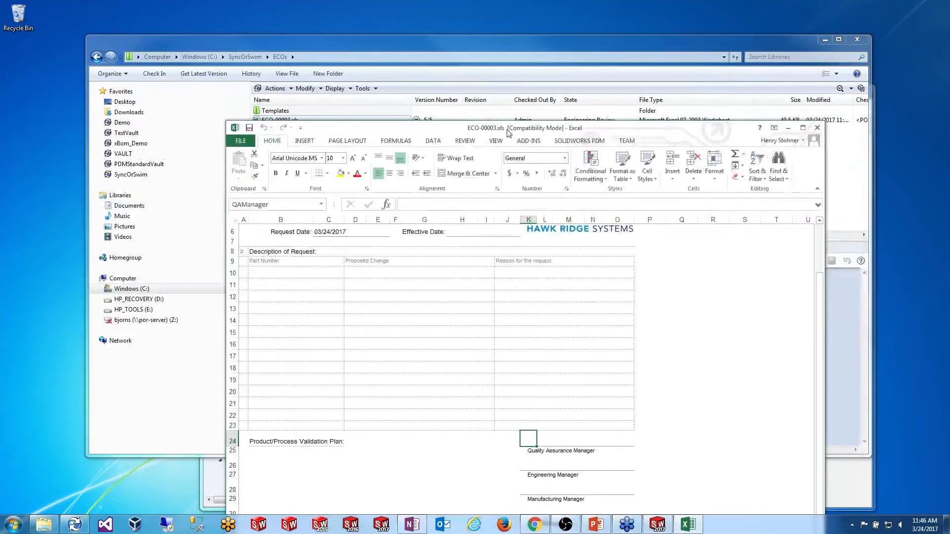
# Step: Inspect the Send to QA Review Set Variable action's %fullname% value
pyautogui.click(74, 525)
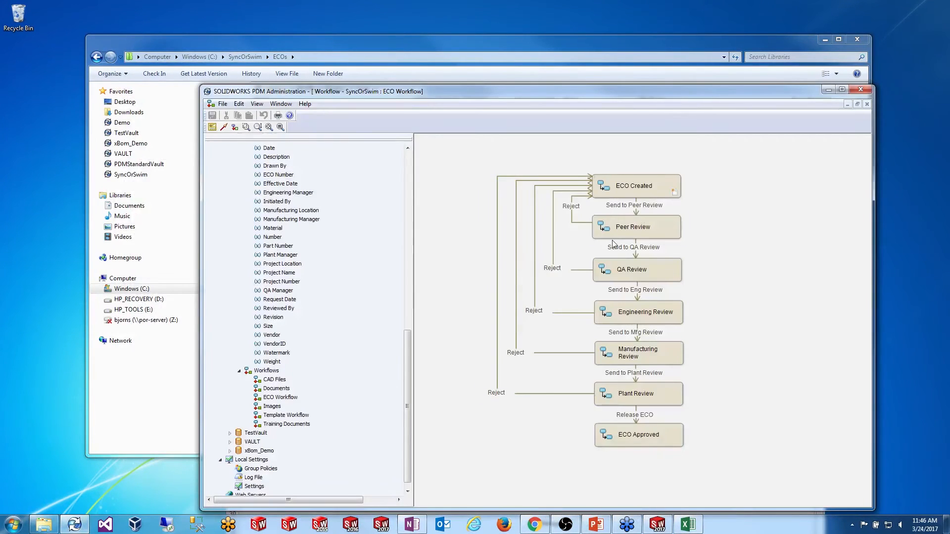
pyautogui.doubleClick(635, 247)
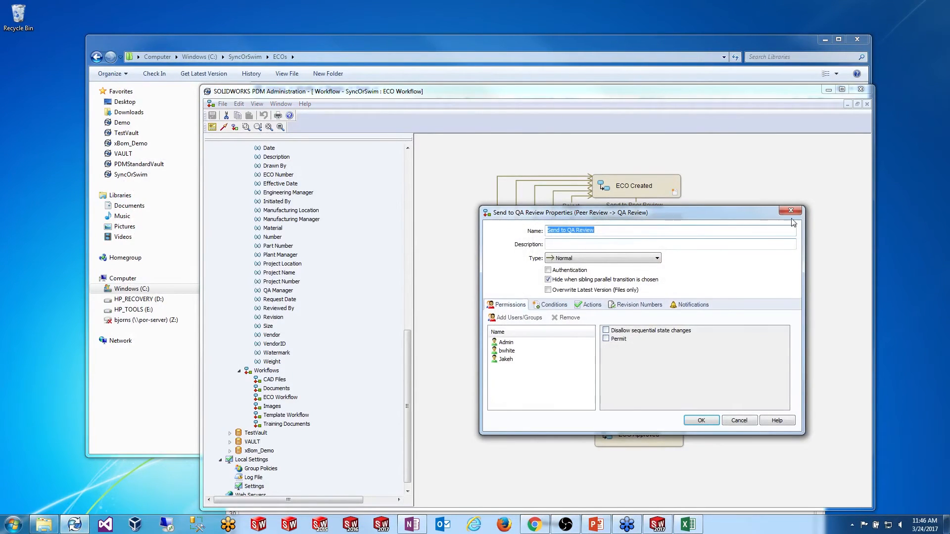
pyautogui.click(589, 304)
pyautogui.doubleClick(544, 343)
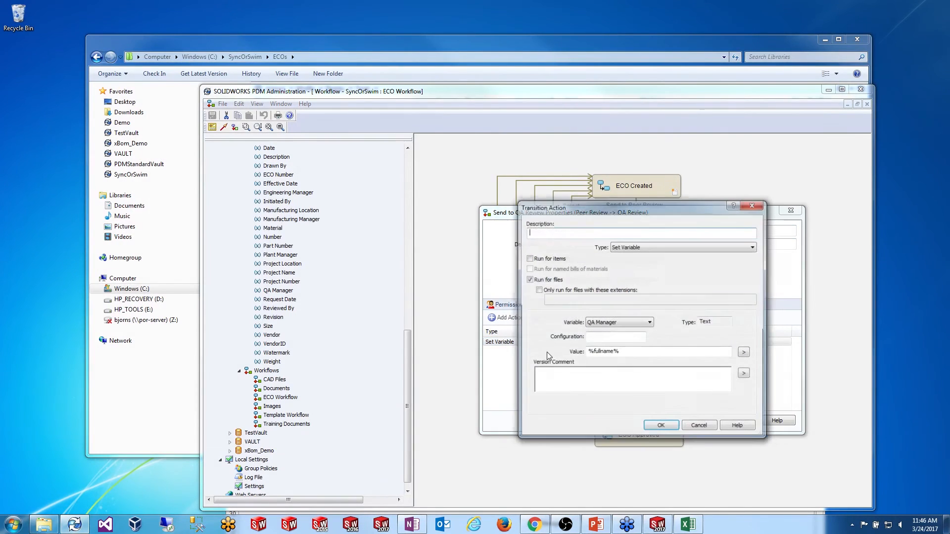
pyautogui.moveTo(629, 356); pyautogui.dragTo(574, 353)
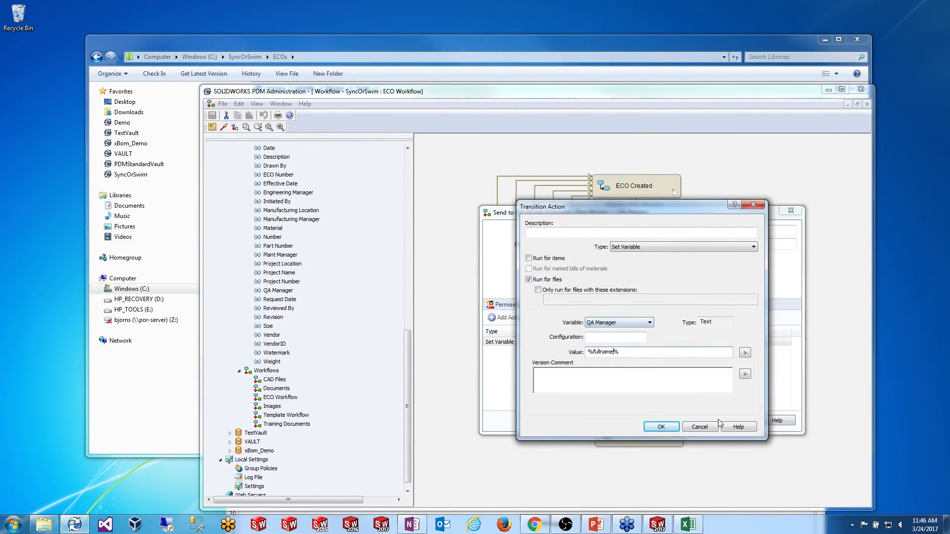
pyautogui.click(672, 428)
pyautogui.click(701, 420)
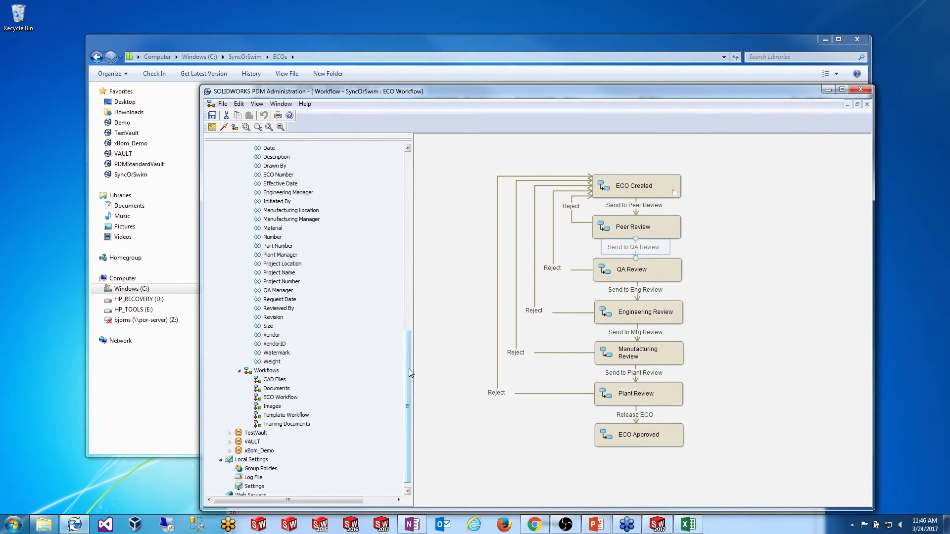
pyautogui.moveTo(409, 369); pyautogui.dragTo(411, 342)
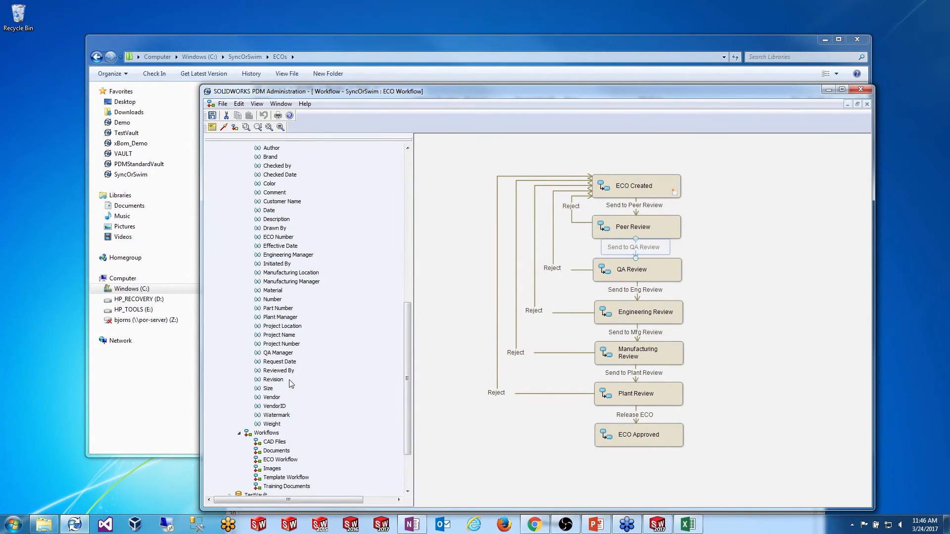
# Step: Change the QA Manager variable's CustomProperty attribute extension from xlsx to xls
pyautogui.doubleClick(279, 353)
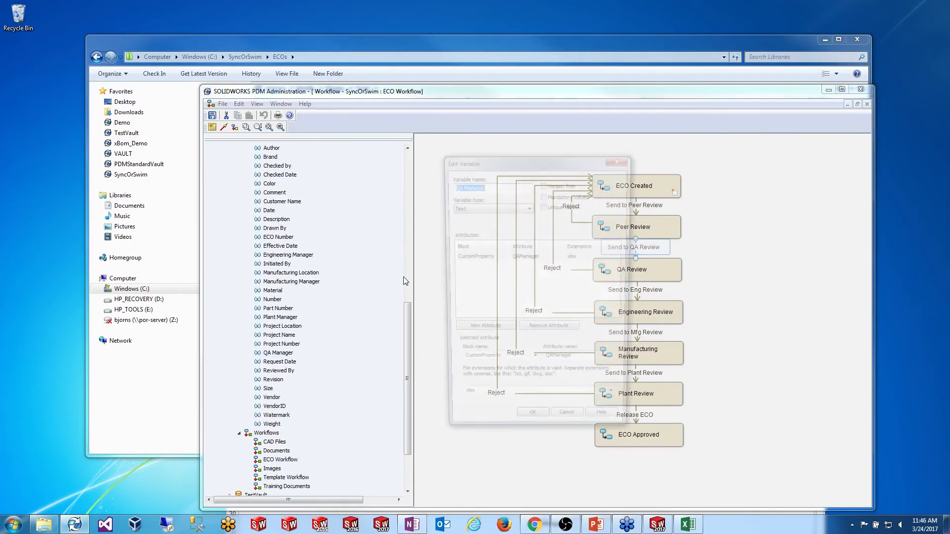
pyautogui.click(519, 272)
pyautogui.click(485, 257)
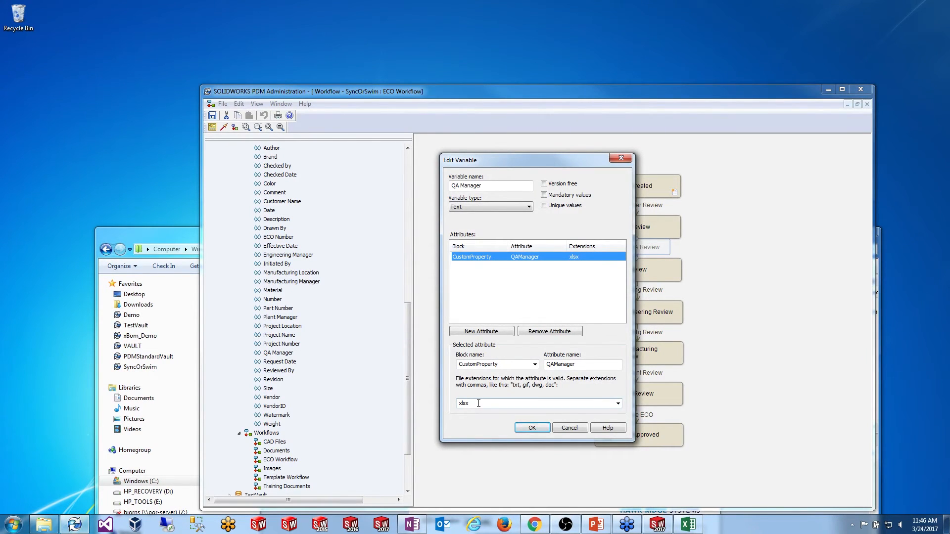
pyautogui.doubleClick(478, 403)
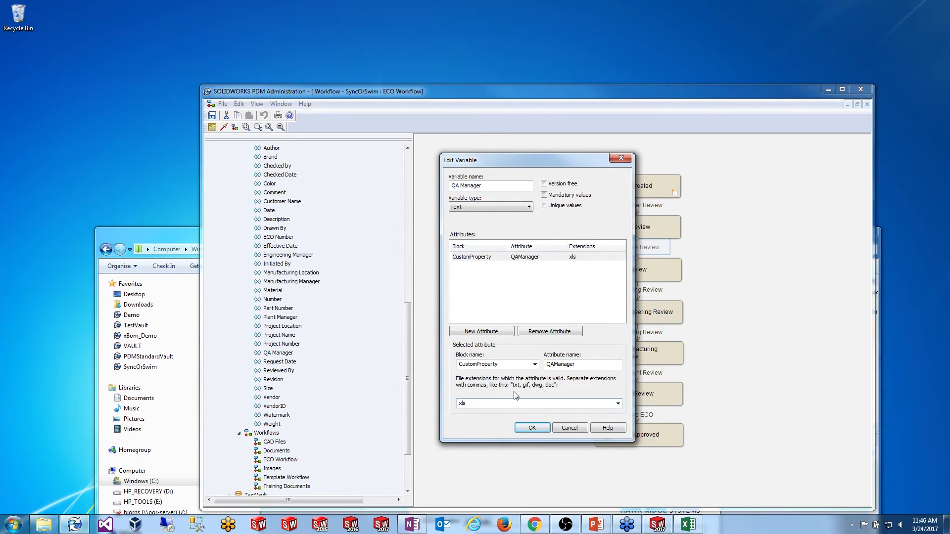
pyautogui.press('Return')
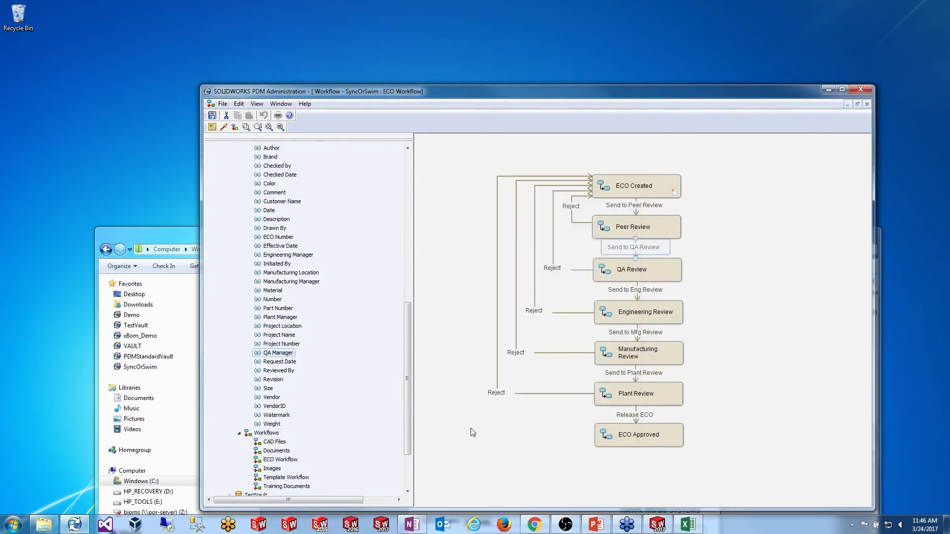
pyautogui.doubleClick(634, 205)
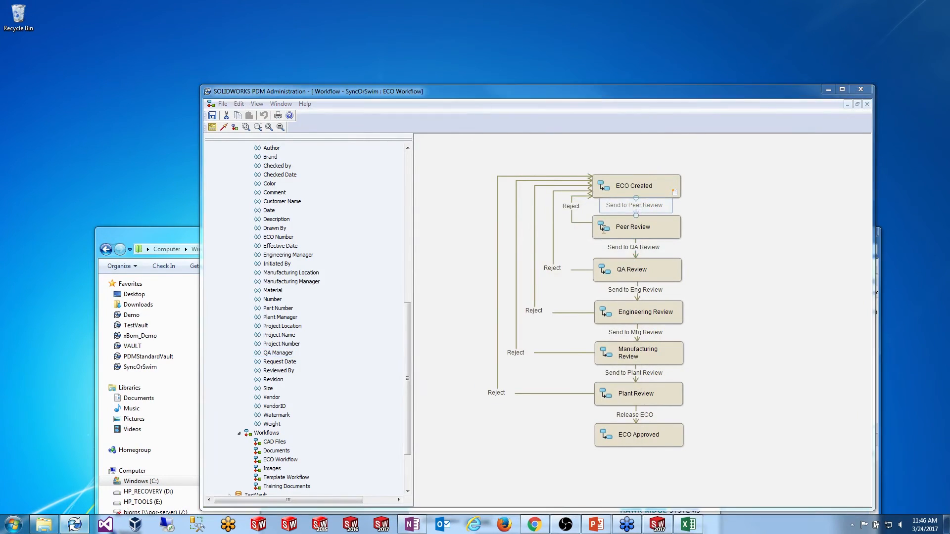
pyautogui.click(789, 211)
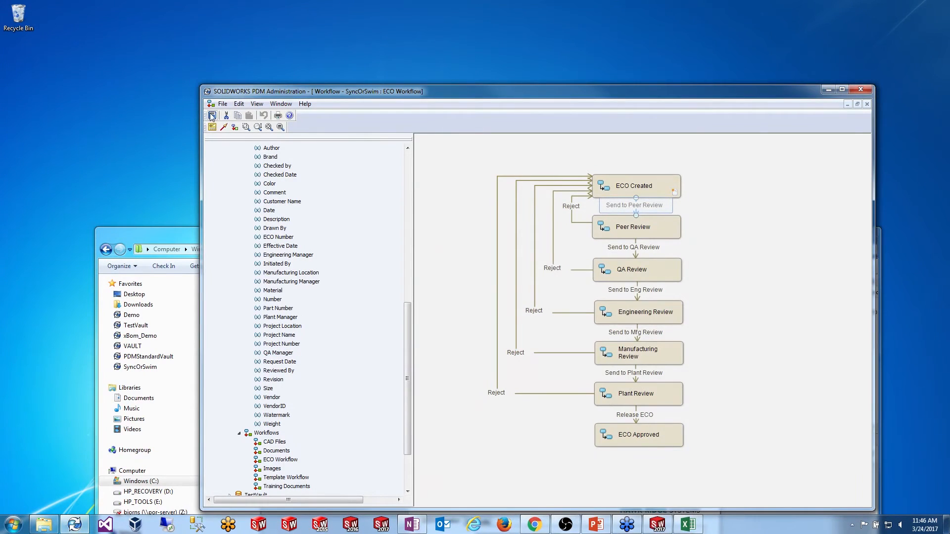
pyautogui.moveTo(172, 237); pyautogui.dragTo(144, 68)
# Step: Create new example ECO-00004 with vendor 'test', Vendor ID 'test' and location 't'
pyautogui.rightClick(297, 166)
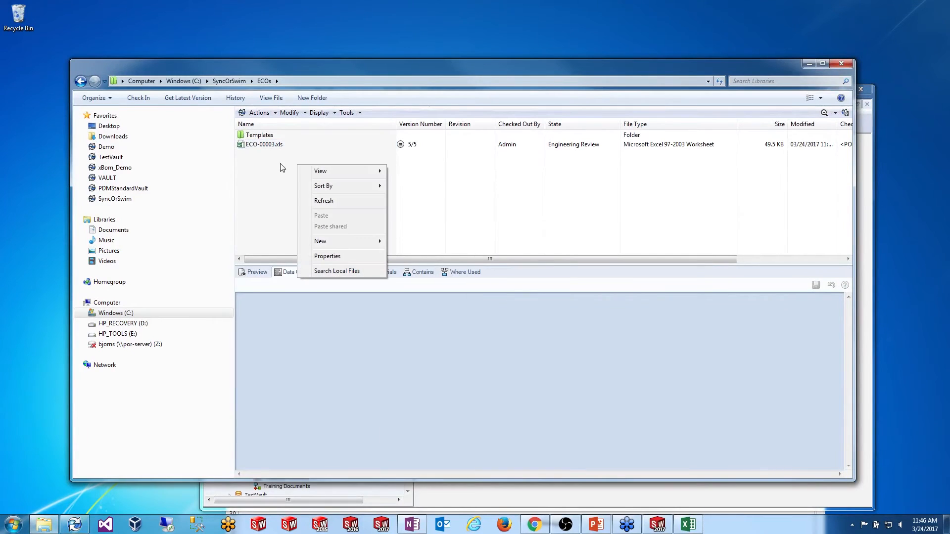
pyautogui.moveTo(349, 245)
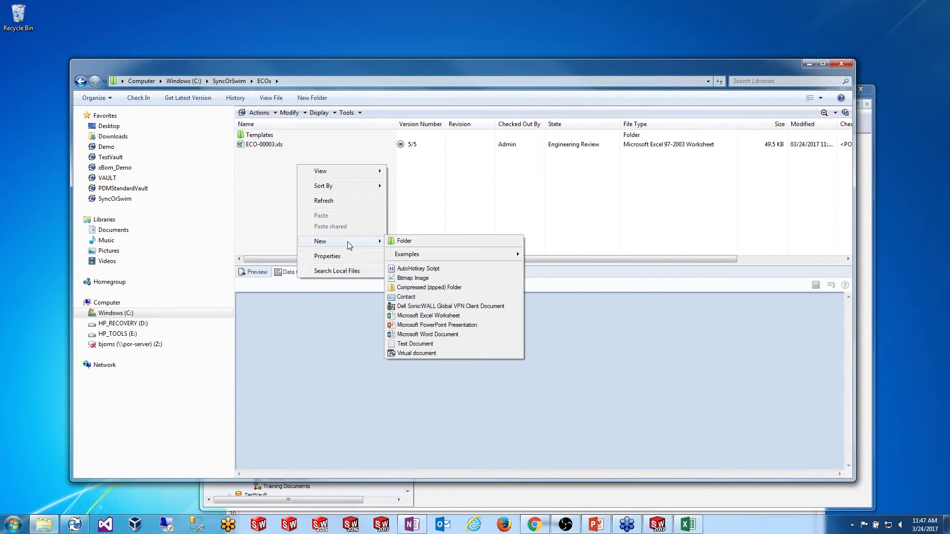
pyautogui.moveTo(470, 254)
pyautogui.click(544, 254)
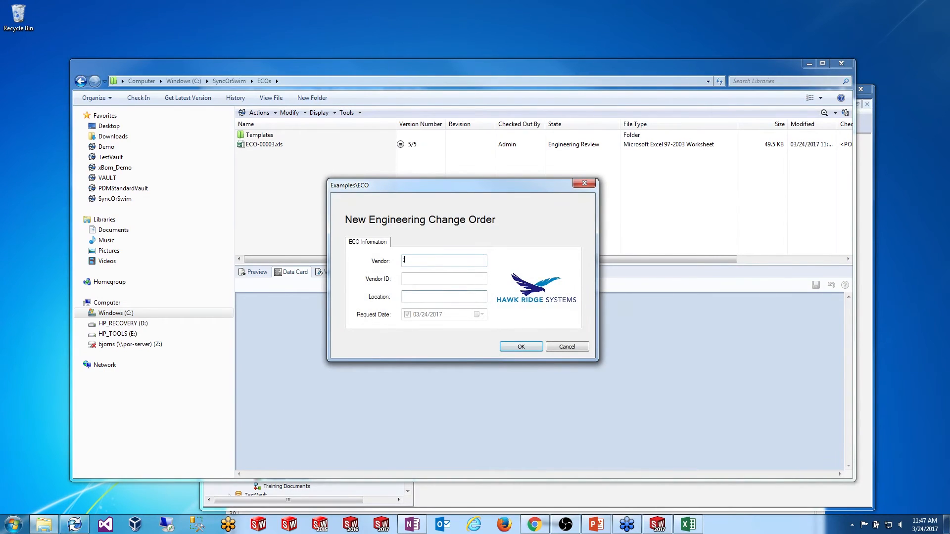
pyautogui.write('test')
pyautogui.press('Tab')
pyautogui.write('test')
pyautogui.click(482, 293)
pyautogui.write('t')
pyautogui.click(518, 347)
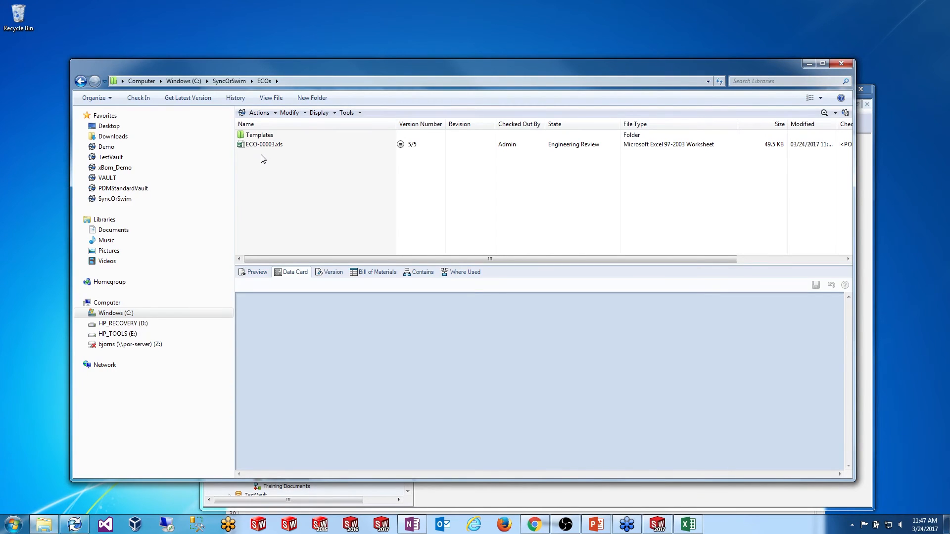
# Step: Transition ECO-00004.xls to Peer Review, then on to QA Review
pyautogui.rightClick(262, 155)
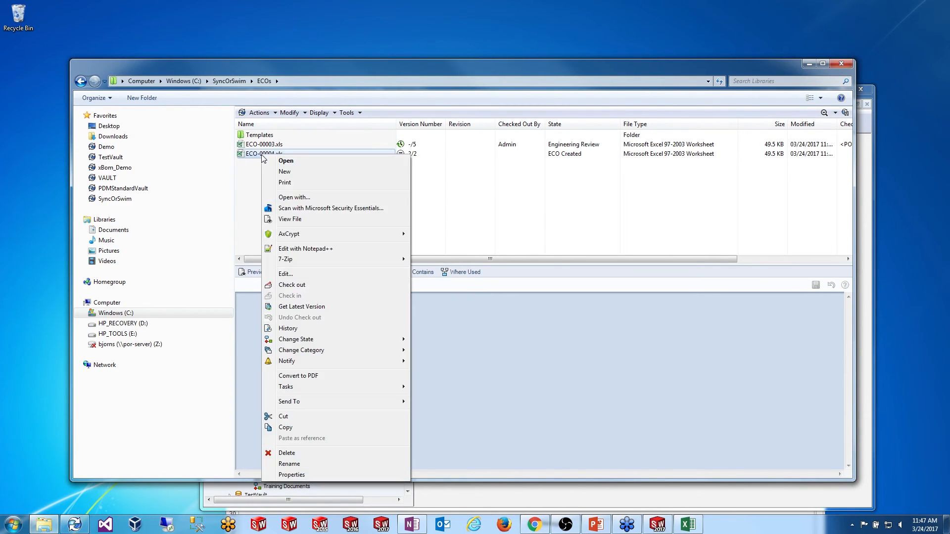
pyautogui.moveTo(344, 337)
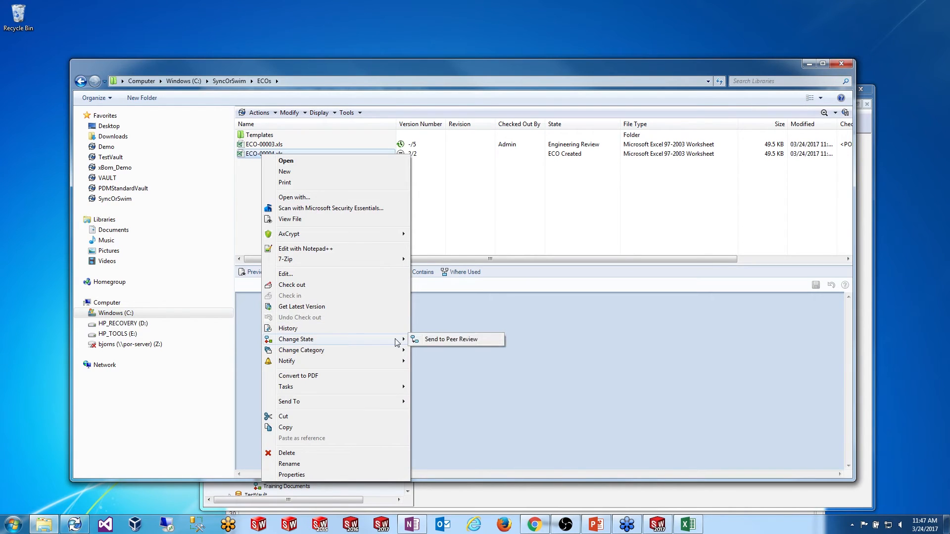
pyautogui.click(438, 338)
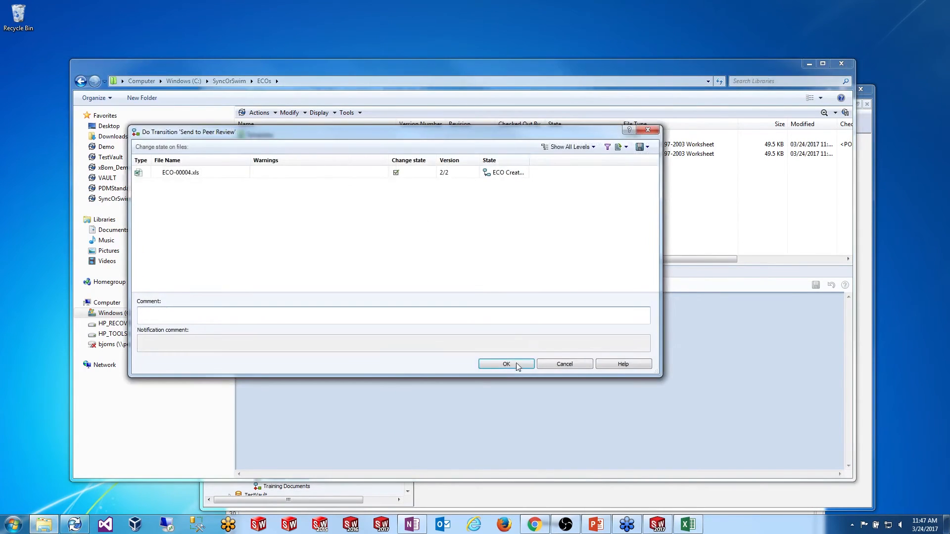
pyautogui.click(507, 362)
pyautogui.click(273, 155)
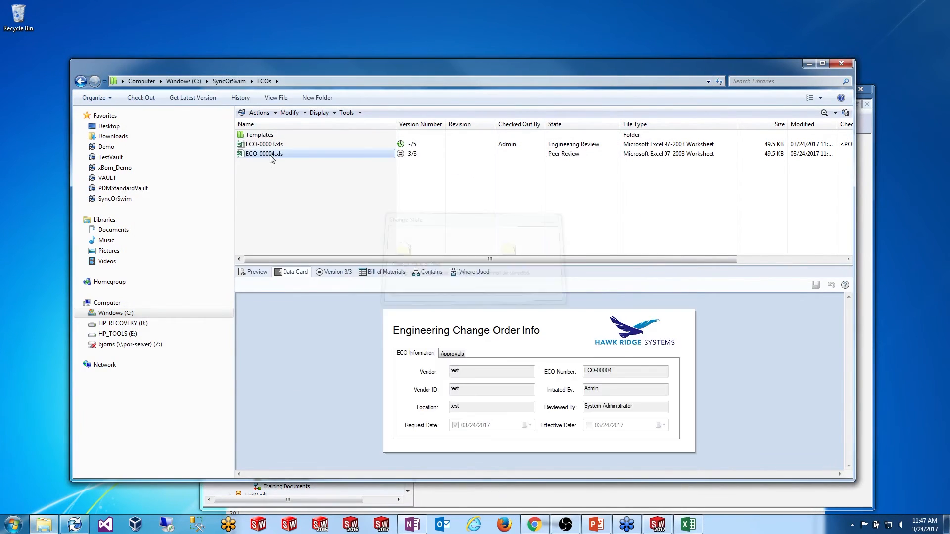
pyautogui.rightClick(273, 156)
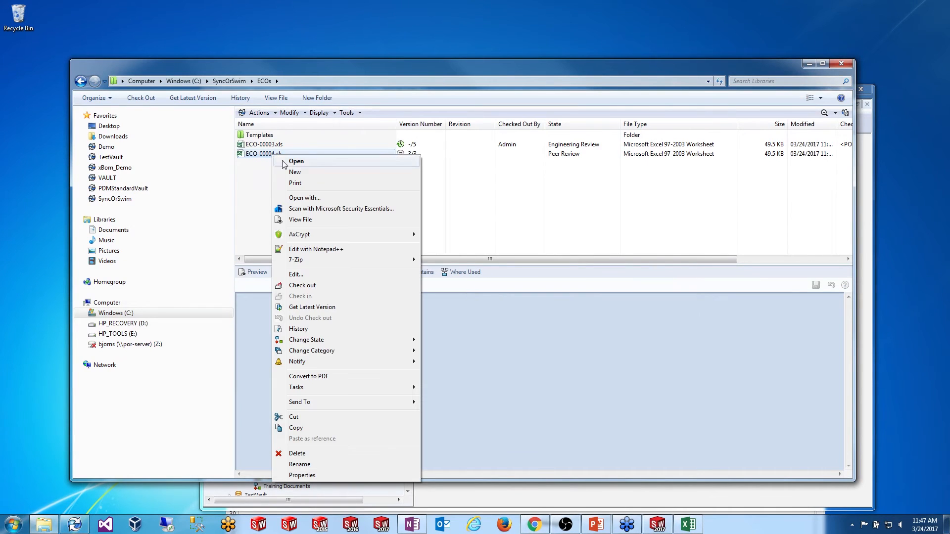
pyautogui.moveTo(360, 345)
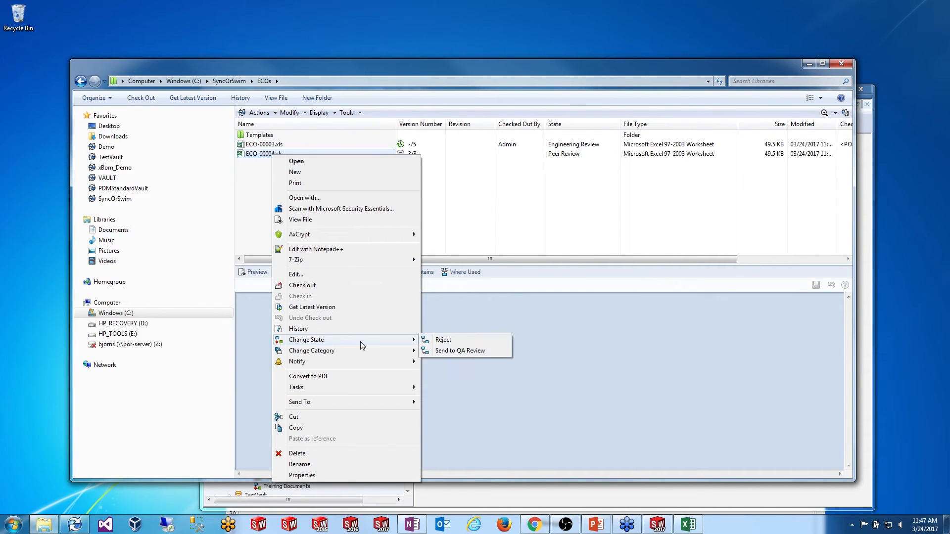
pyautogui.click(457, 350)
pyautogui.click(503, 364)
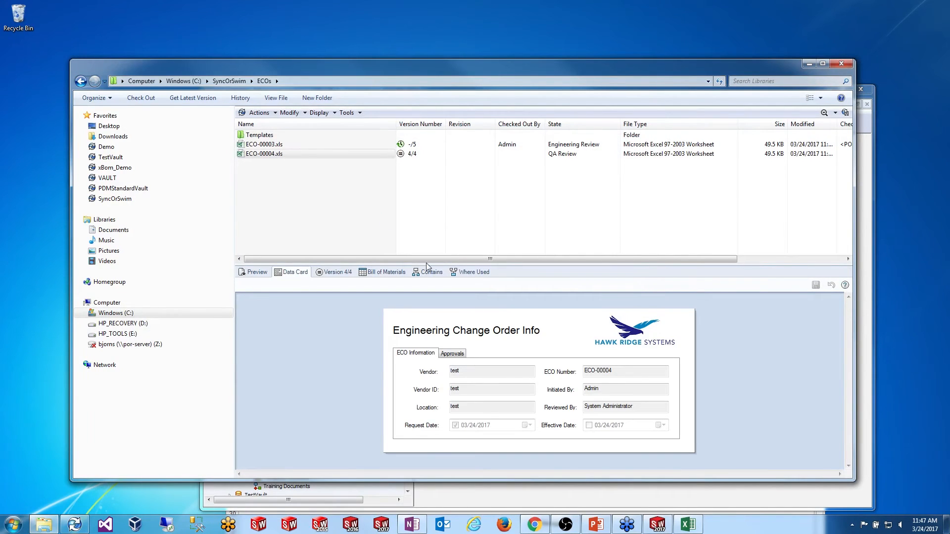
# Step: Review the data card's QA approval fields, then check out ECO-00004.xls
pyautogui.click(452, 353)
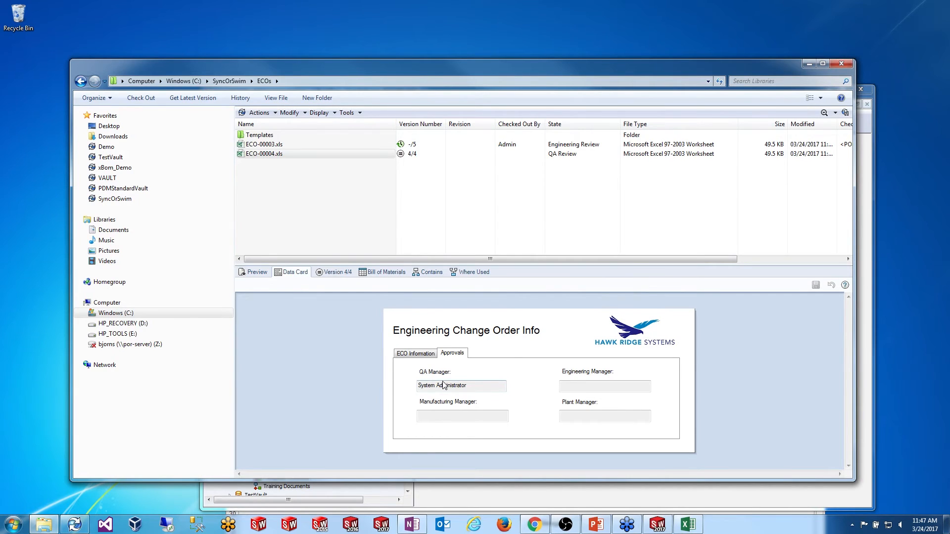
pyautogui.click(417, 354)
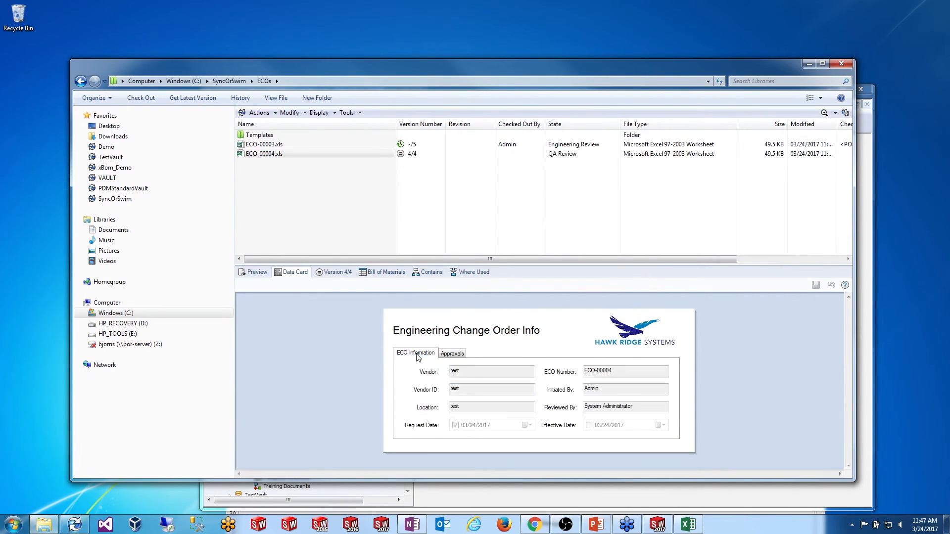
pyautogui.rightClick(262, 154)
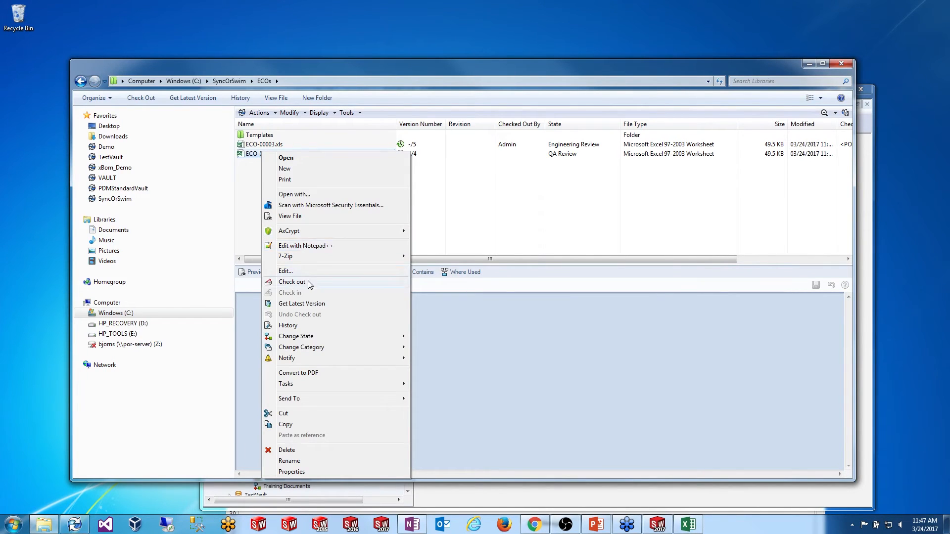
pyautogui.click(308, 282)
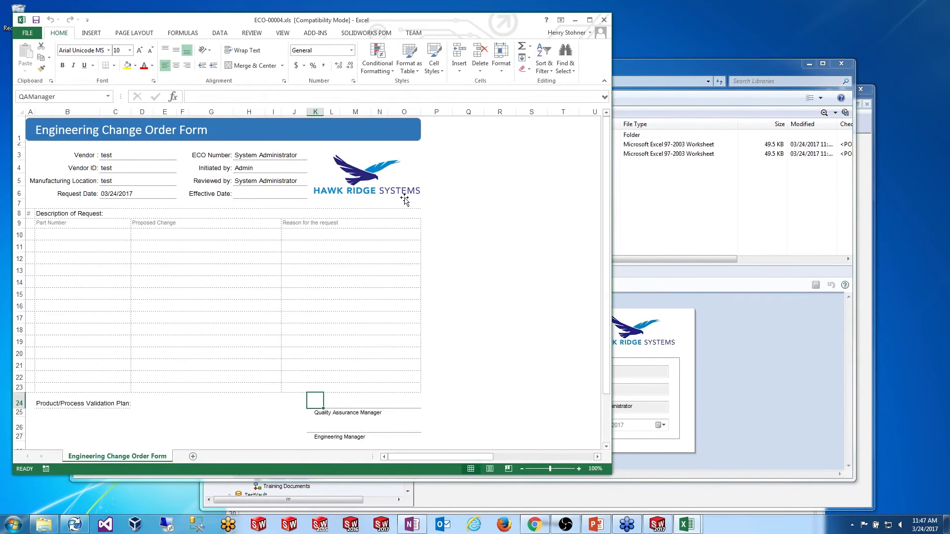
# Step: Verify in Name Manager that QAManager refers to $K$24 on the Engineering Change Order Form sheet
pyautogui.scroll(-2, 606, 147)
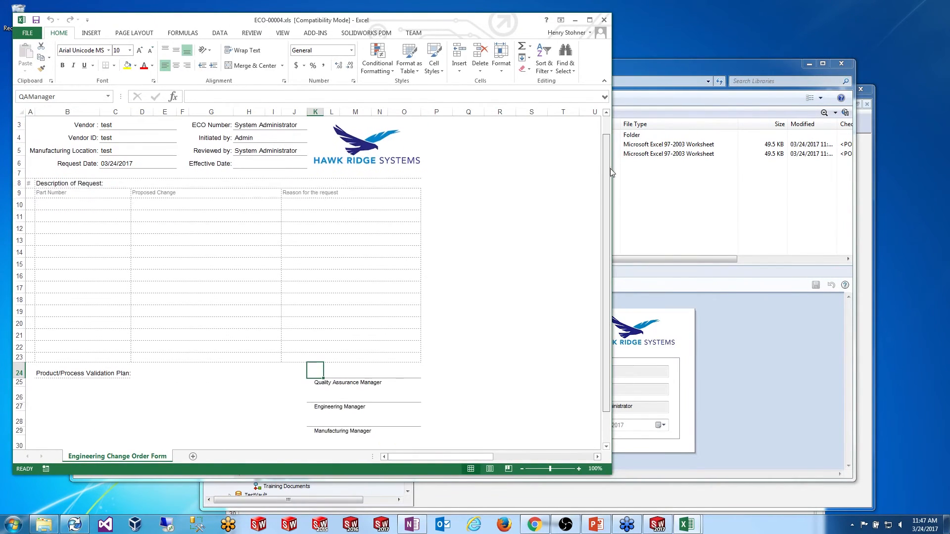
pyautogui.click(198, 34)
pyautogui.click(290, 60)
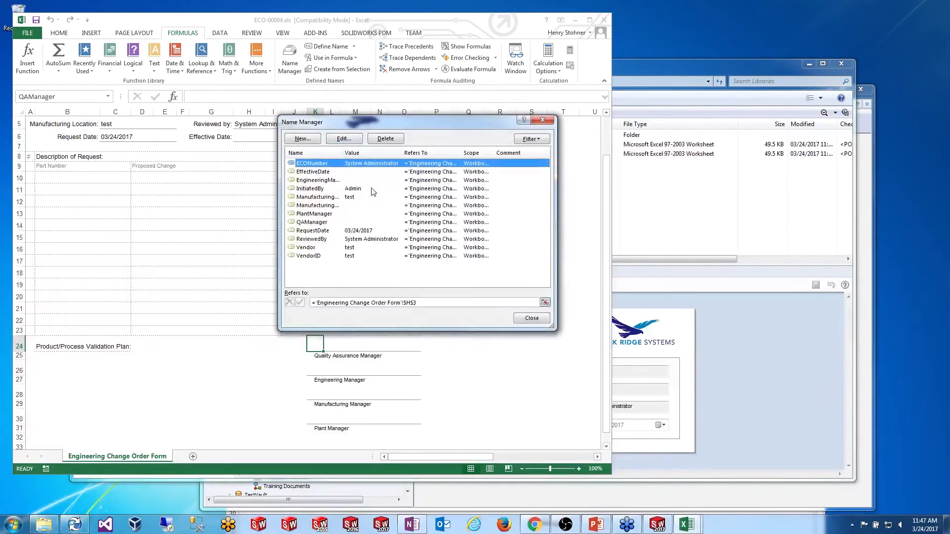
pyautogui.click(317, 198)
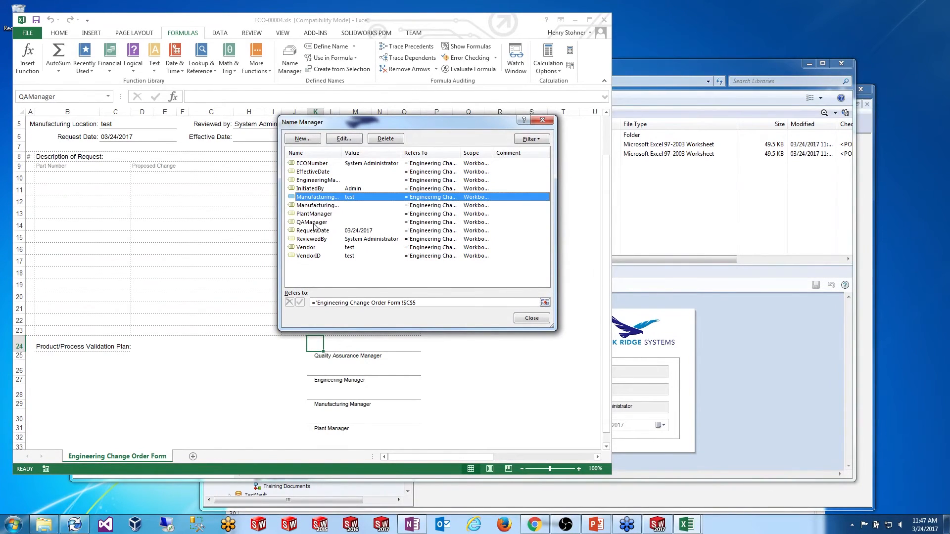
pyautogui.doubleClick(317, 222)
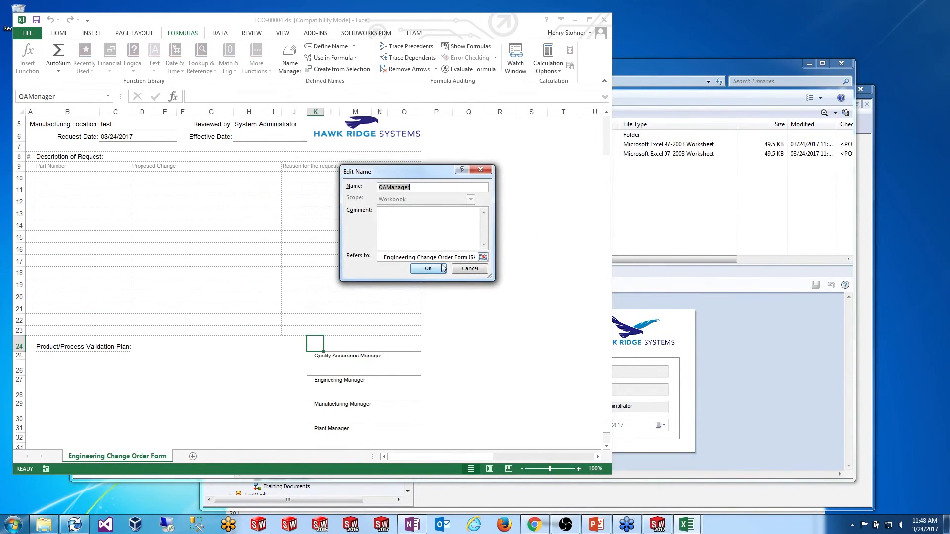
pyautogui.click(455, 257)
pyautogui.press('Return')
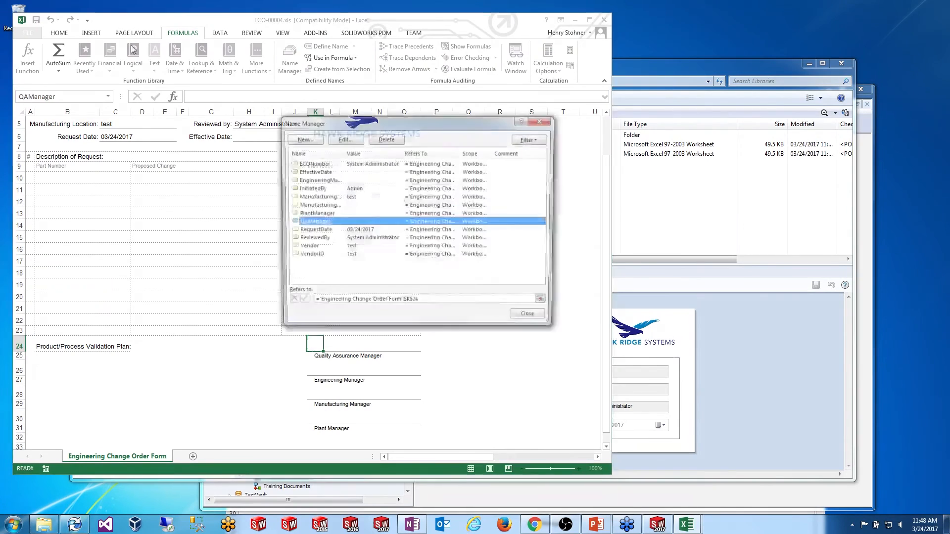
pyautogui.press('Escape')
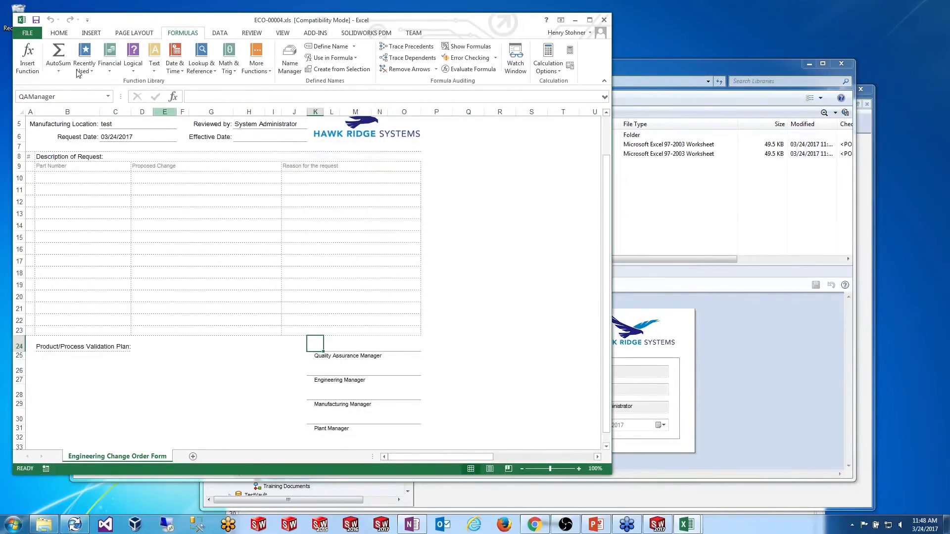
pyautogui.click(27, 33)
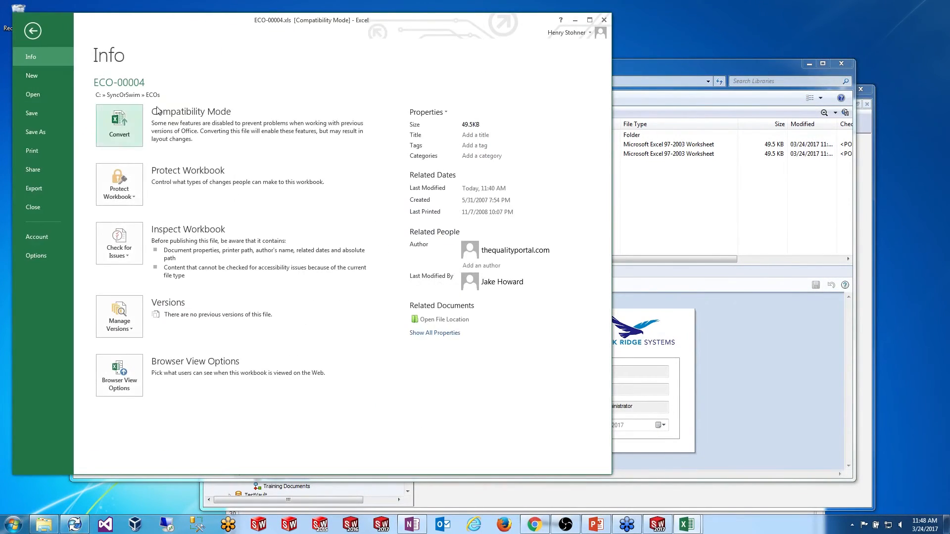
# Step: Inspect the workbook's Custom properties, confirming QAManager is linked with value System Administrator
pyautogui.click(428, 112)
pyautogui.click(437, 159)
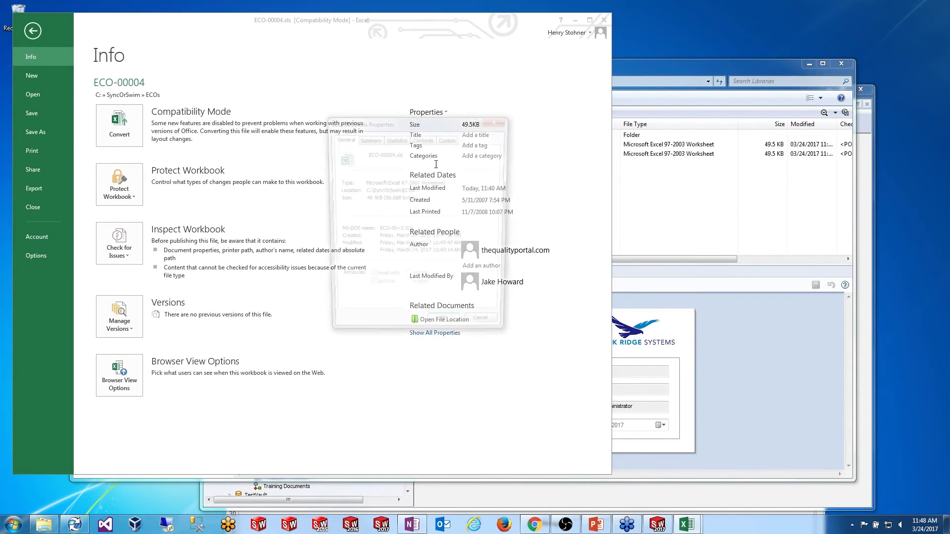
pyautogui.click(447, 138)
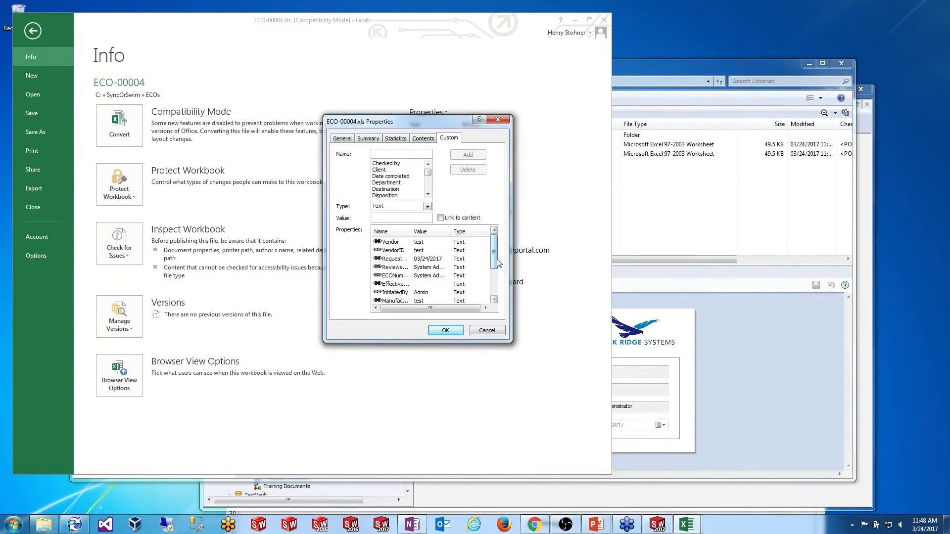
pyautogui.moveTo(412, 231); pyautogui.dragTo(441, 231)
pyautogui.scroll(-2, 446, 262)
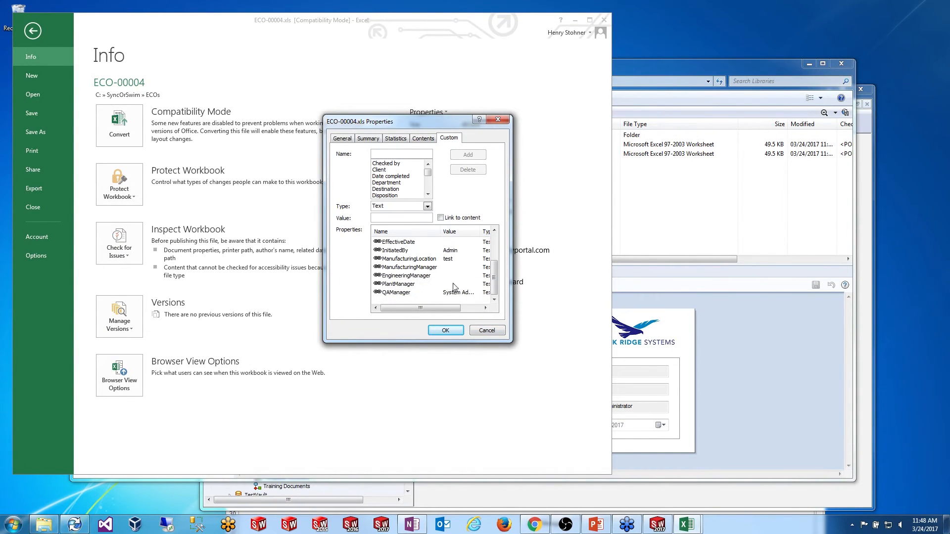
pyautogui.moveTo(480, 231); pyautogui.dragTo(499, 233)
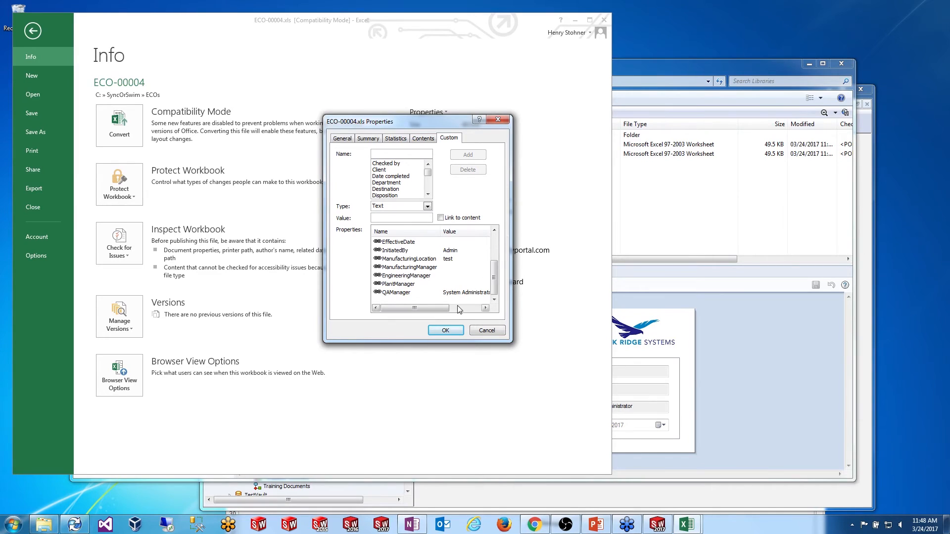
pyautogui.click(398, 301)
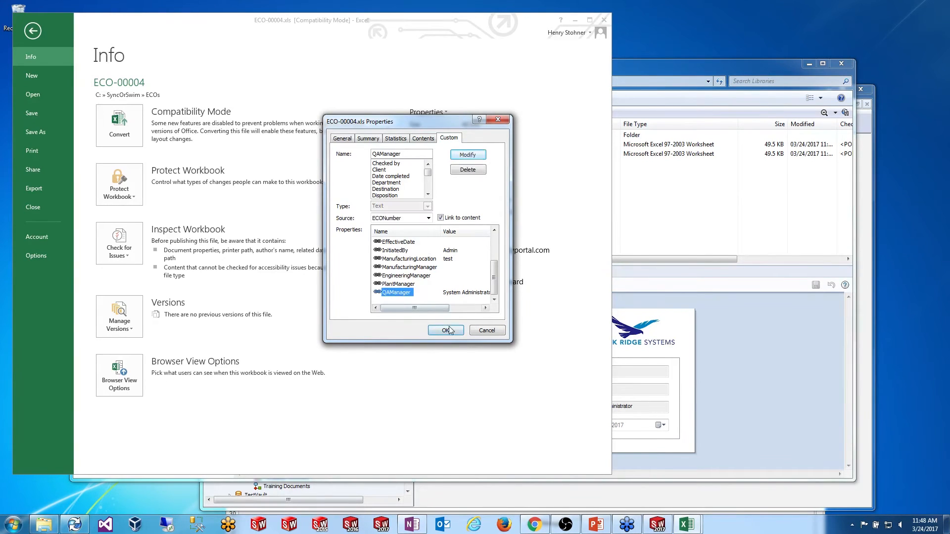
pyautogui.click(492, 335)
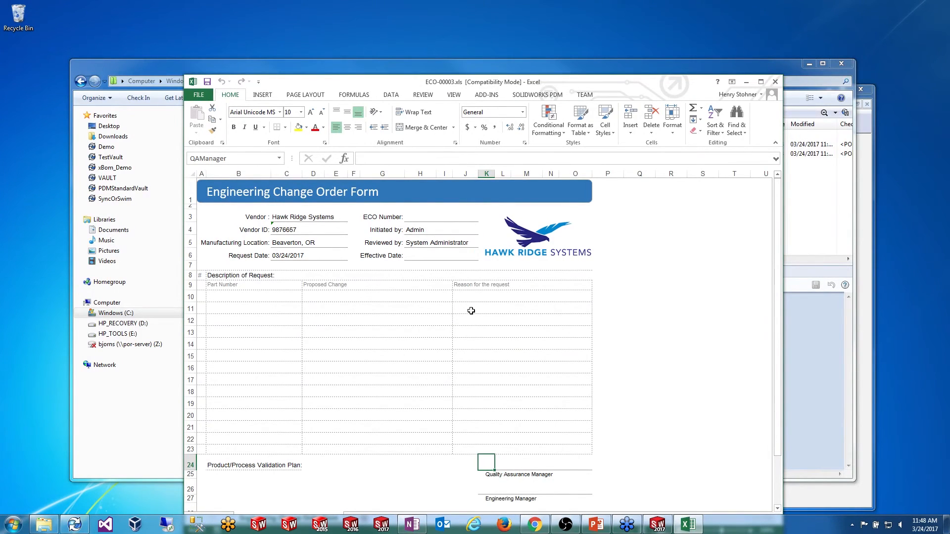
# Step: Scroll through the filled-in ECO-00003 form, then close Excel
pyautogui.scroll(-2, 493, 363)
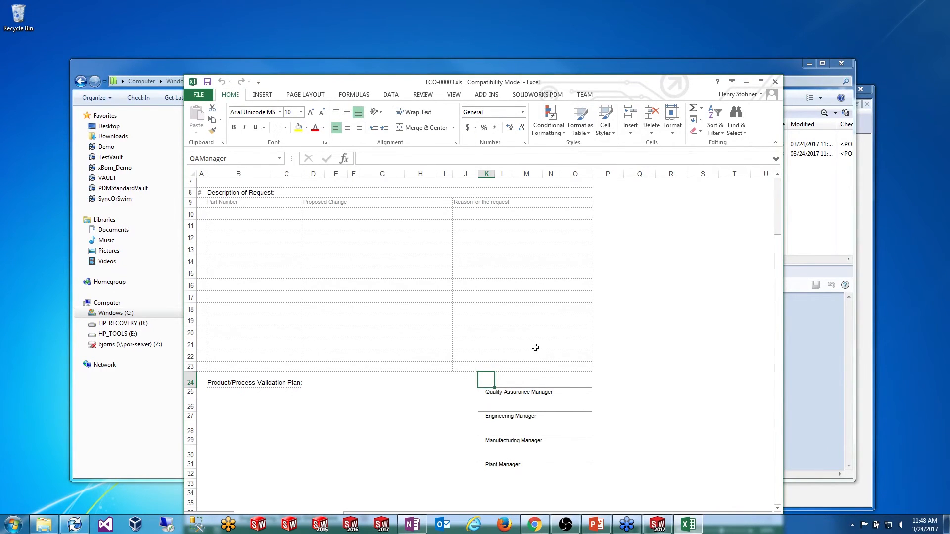
pyautogui.scroll(1, 564, 350)
pyautogui.scroll(1, 599, 346)
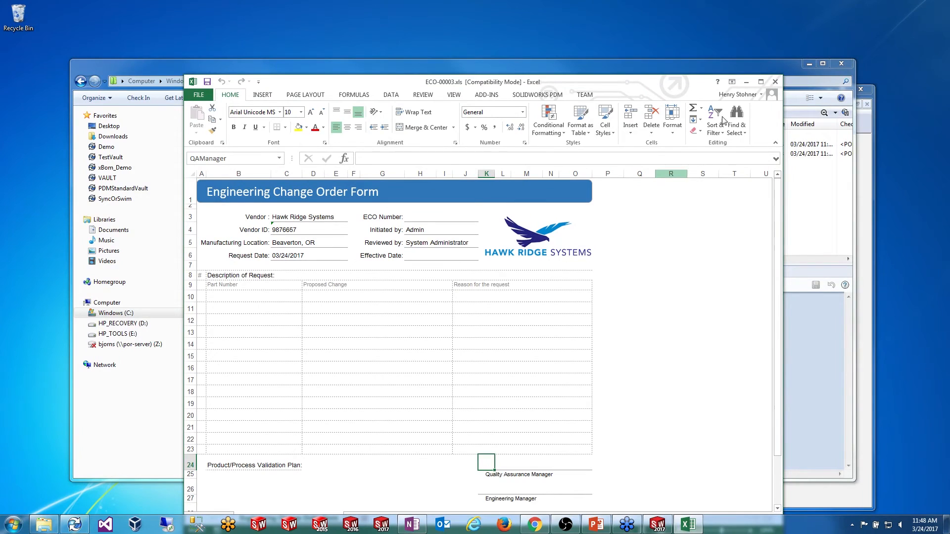
pyautogui.click(774, 83)
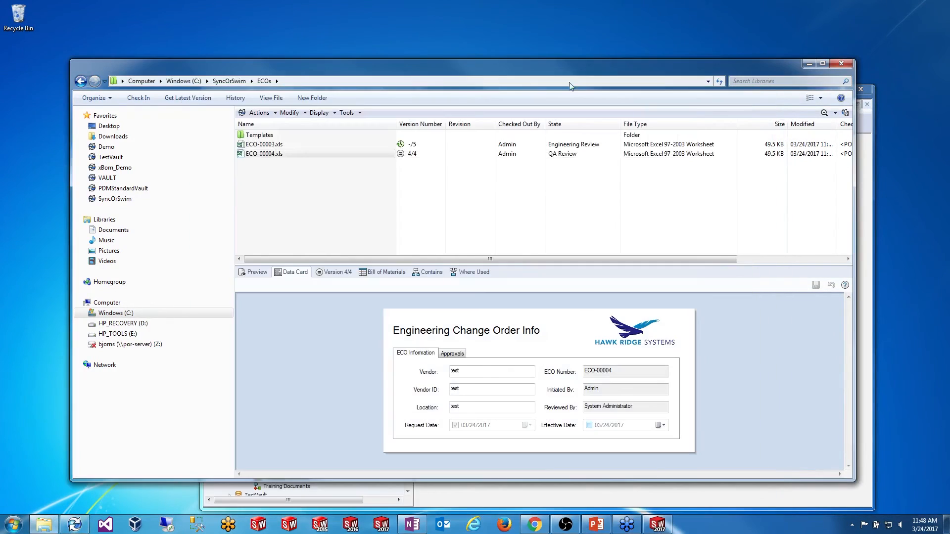
# Step: Open Training File Example.docx from the vault's Training Documents folder in Word
pyautogui.moveTo(427, 67); pyautogui.dragTo(400, 65)
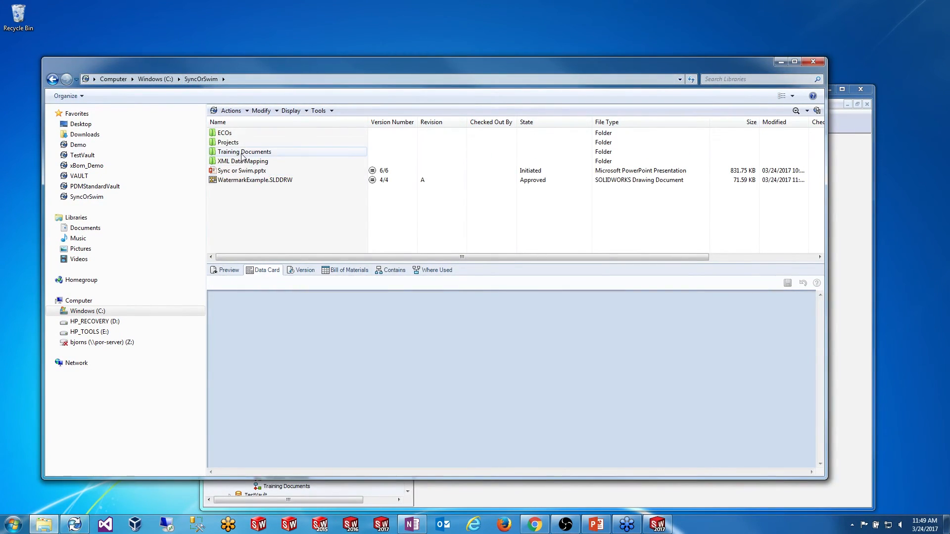
pyautogui.doubleClick(239, 152)
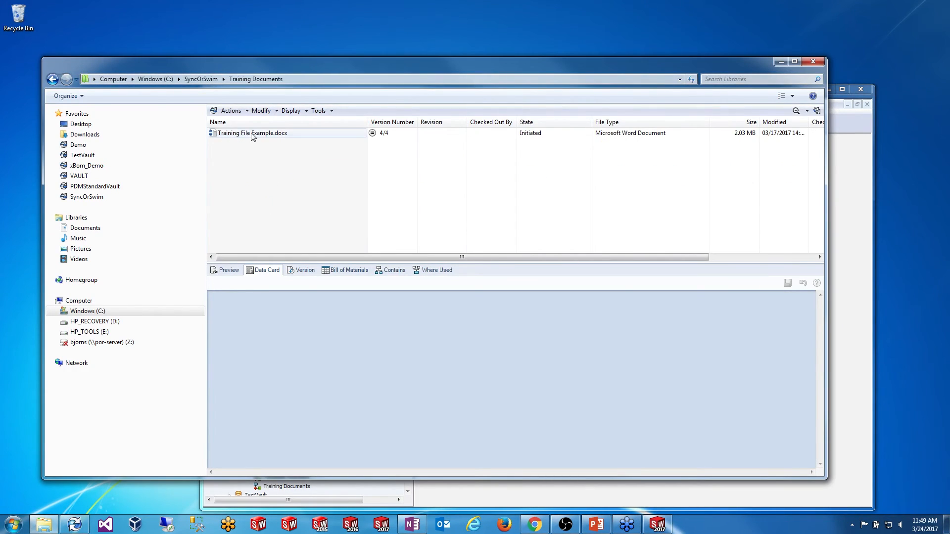
pyautogui.click(251, 135)
pyautogui.rightClick(251, 134)
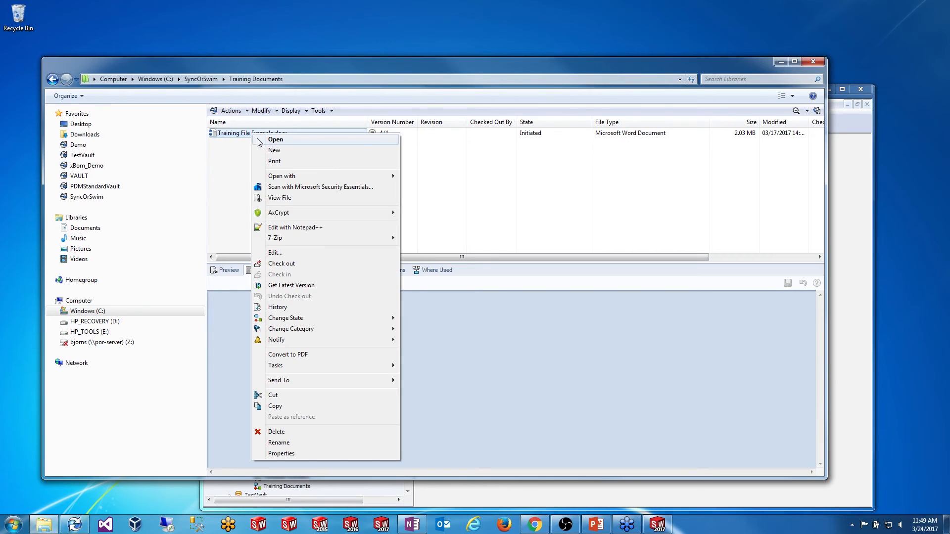
pyautogui.click(281, 263)
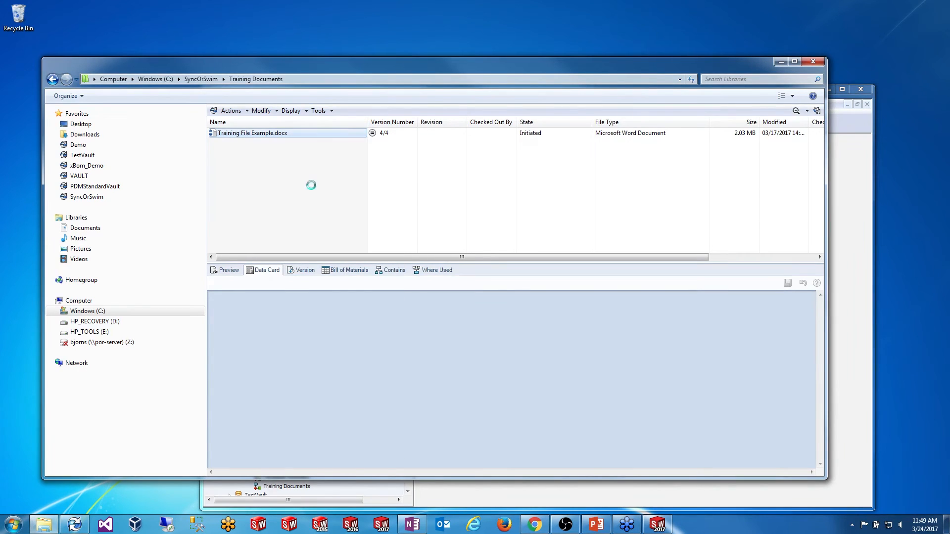
pyautogui.doubleClick(269, 133)
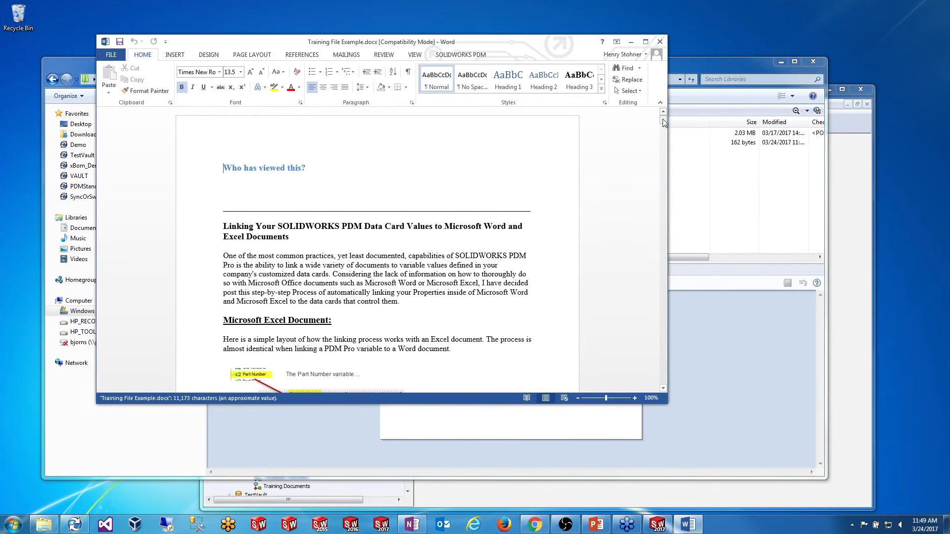
pyautogui.moveTo(662, 120); pyautogui.dragTo(666, 112)
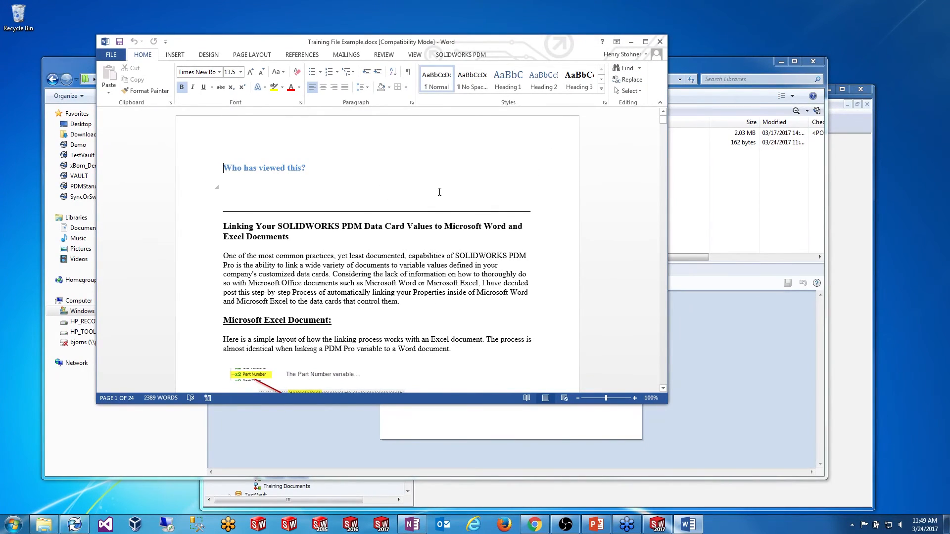
pyautogui.moveTo(663, 119)
pyautogui.mouseDown()
pyautogui.moveTo(664, 153)
pyautogui.moveTo(664, 119)
pyautogui.mouseUp()
pyautogui.click(174, 56)
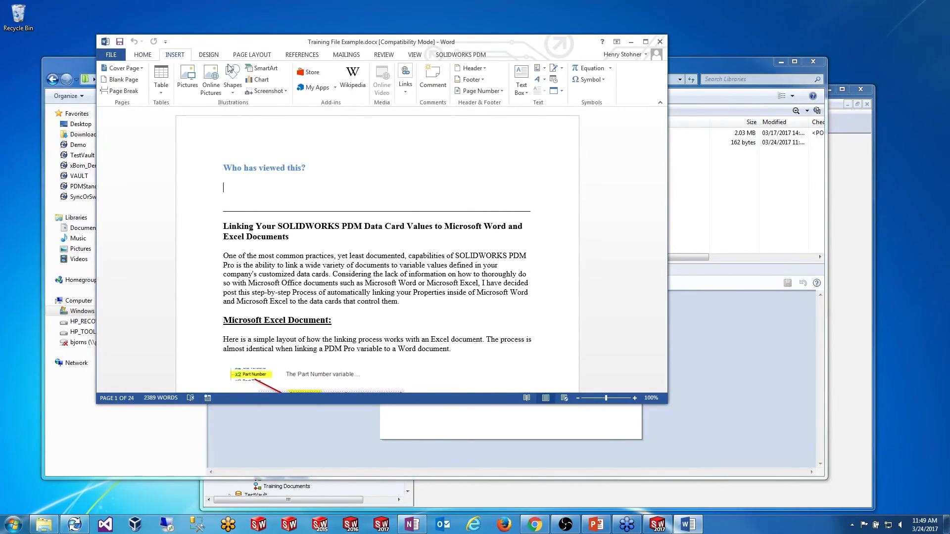
pyautogui.click(543, 69)
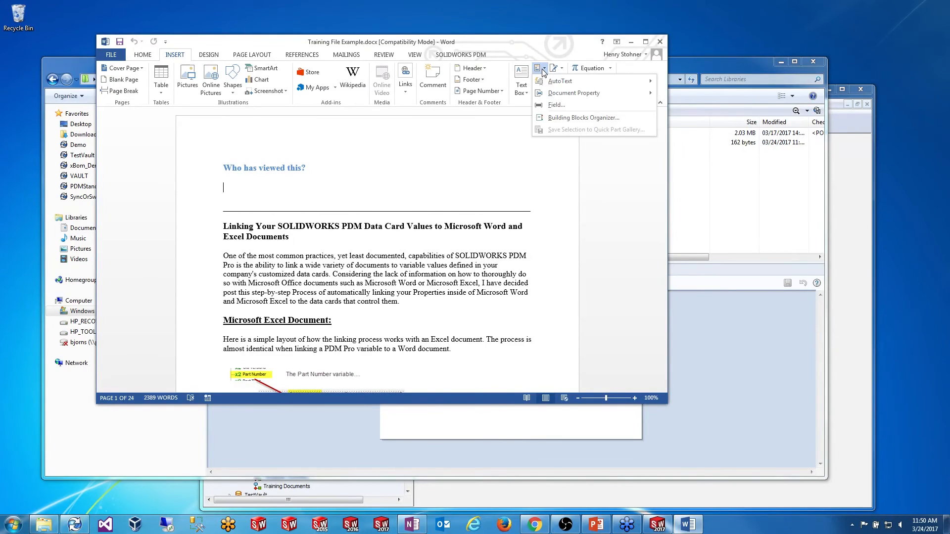
pyautogui.click(565, 105)
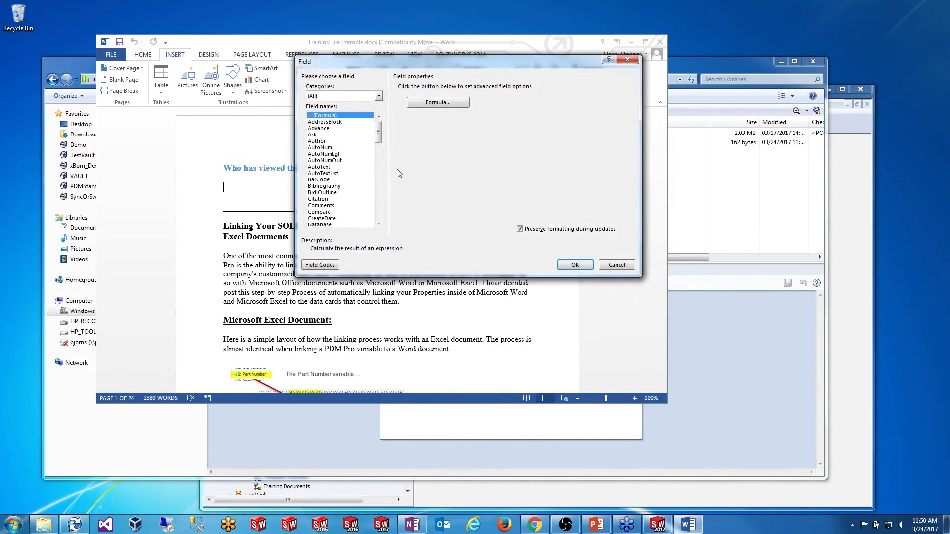
pyautogui.moveTo(378, 131); pyautogui.dragTo(381, 146)
pyautogui.click(332, 167)
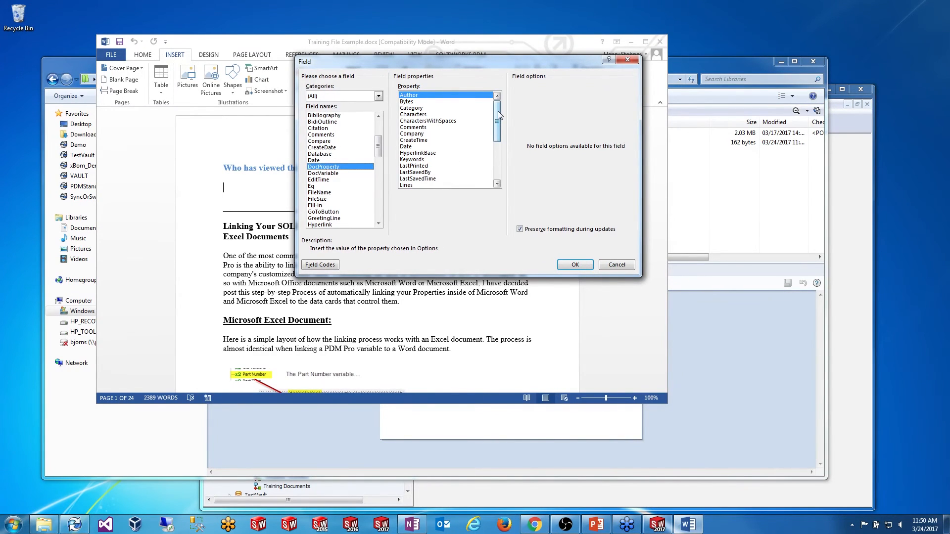
pyautogui.moveTo(497, 111); pyautogui.dragTo(502, 128)
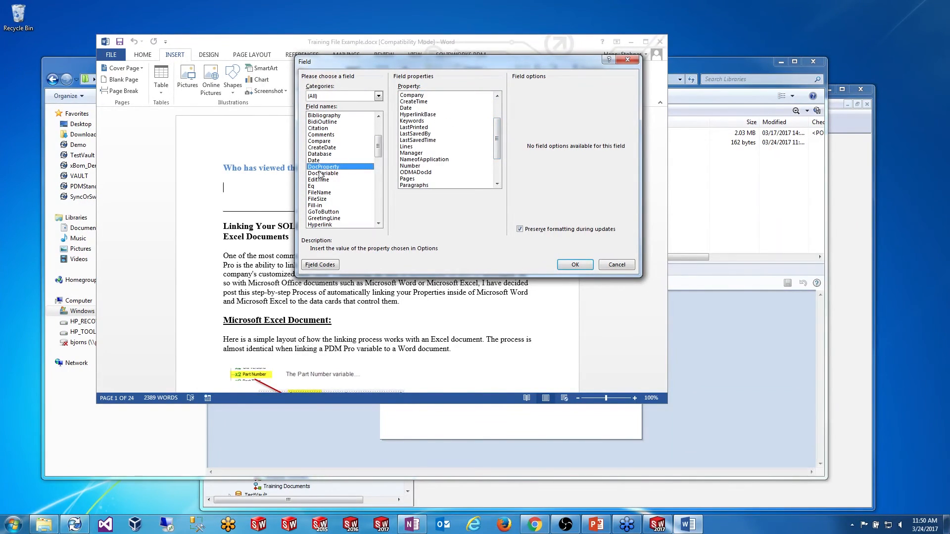
pyautogui.click(617, 265)
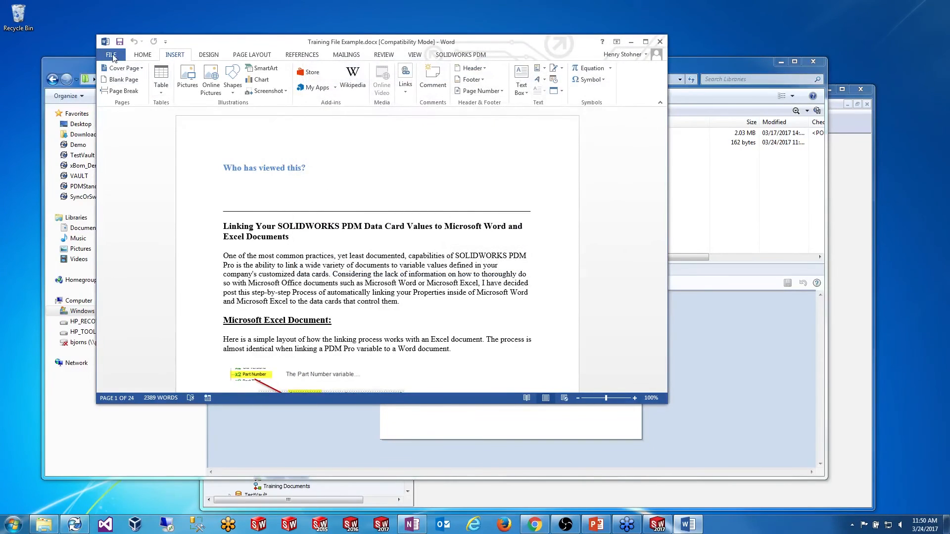
# Step: Add a custom property 'Read' with value 'x' via Advanced Properties
pyautogui.click(112, 55)
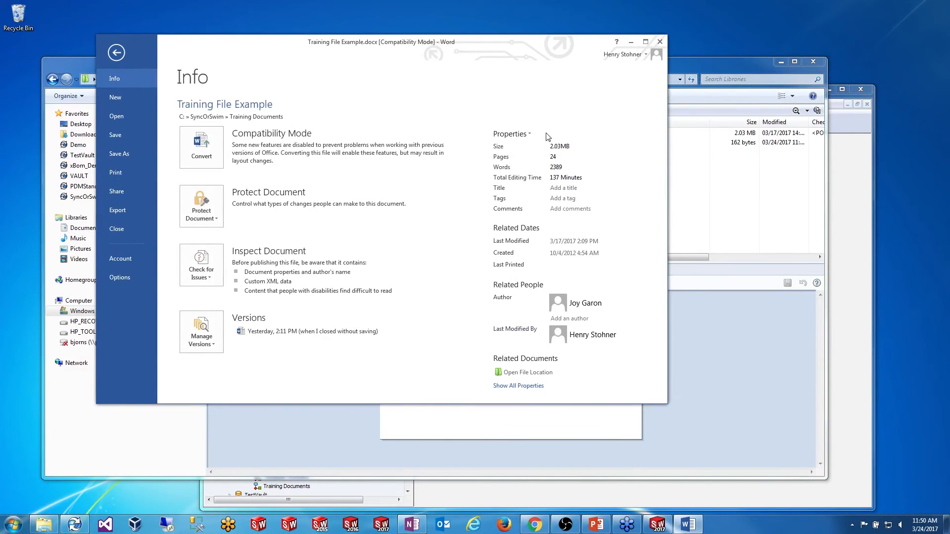
pyautogui.click(512, 134)
pyautogui.click(525, 183)
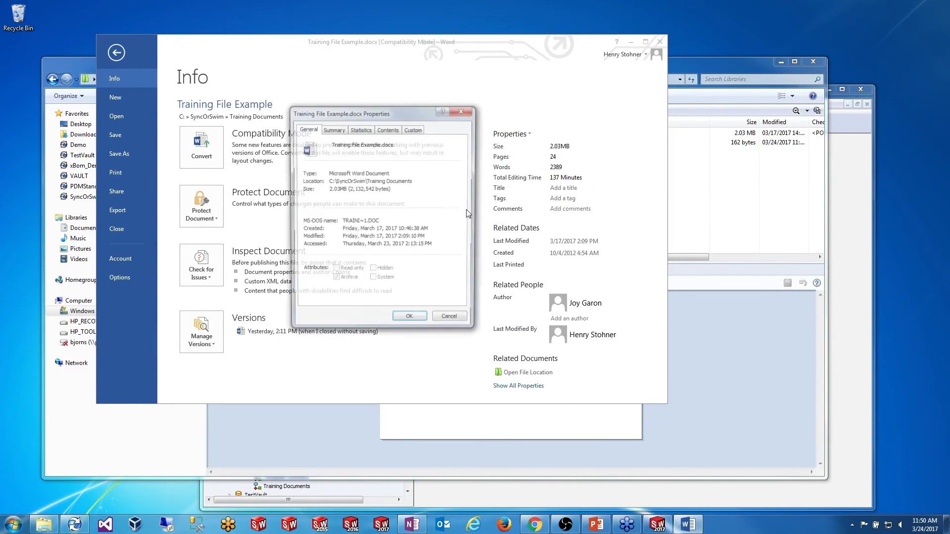
pyautogui.click(413, 129)
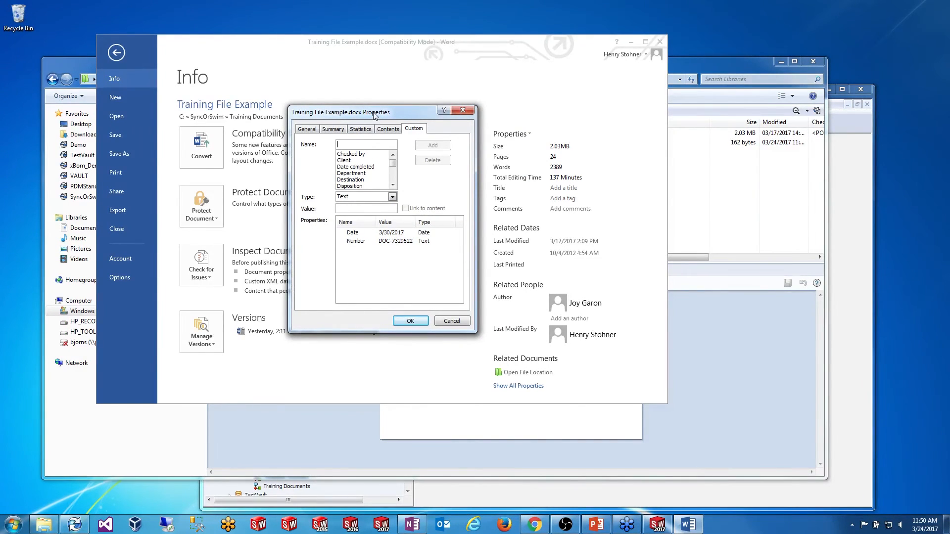
pyautogui.write('Read')
pyautogui.write('x')
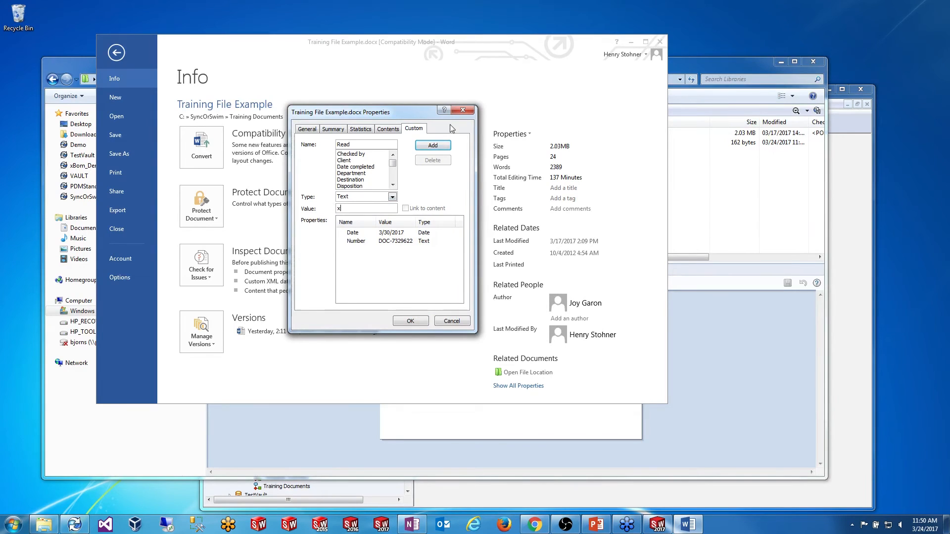
pyautogui.click(433, 146)
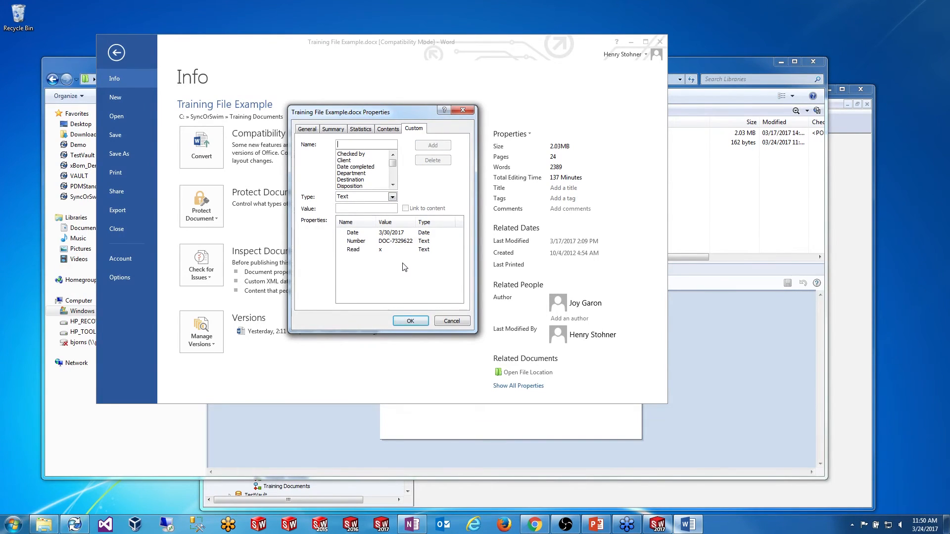
pyautogui.click(410, 321)
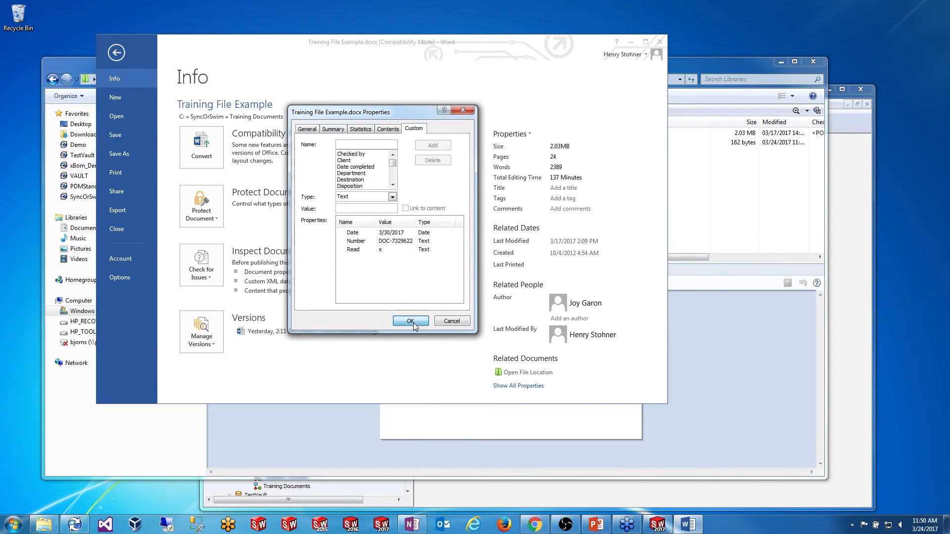
pyautogui.click(116, 53)
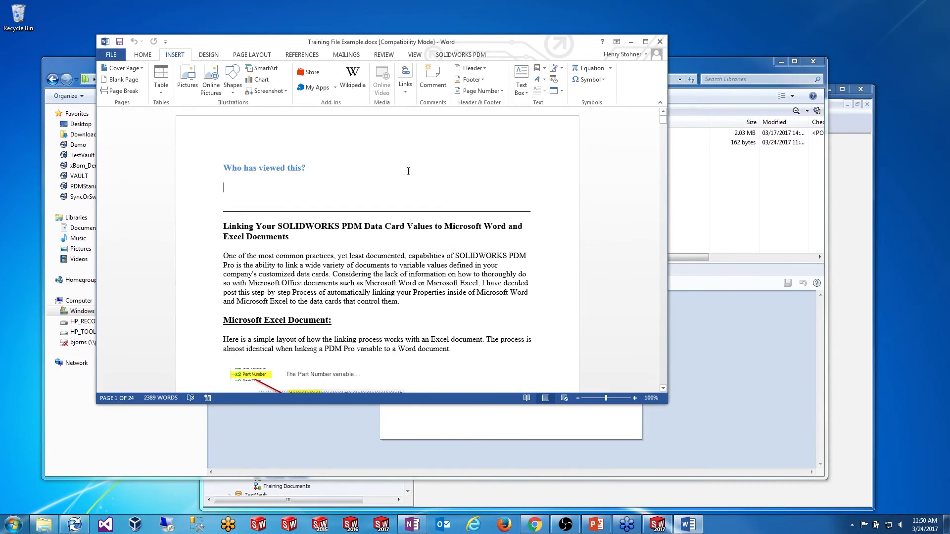
# Step: Insert a DocProperty field for the Read property under 'Who has viewed this?'
pyautogui.click(558, 70)
pyautogui.click(566, 106)
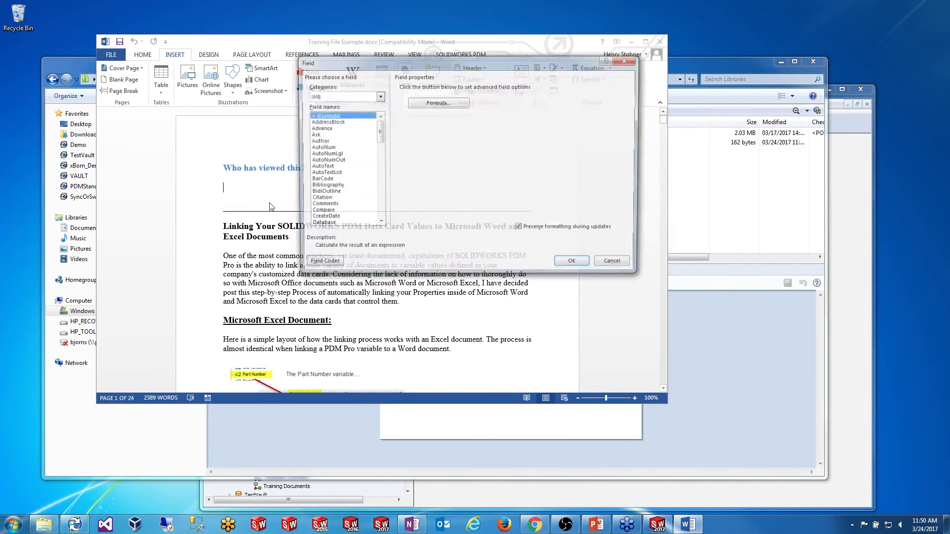
pyautogui.moveTo(380, 137); pyautogui.dragTo(381, 148)
pyautogui.click(320, 174)
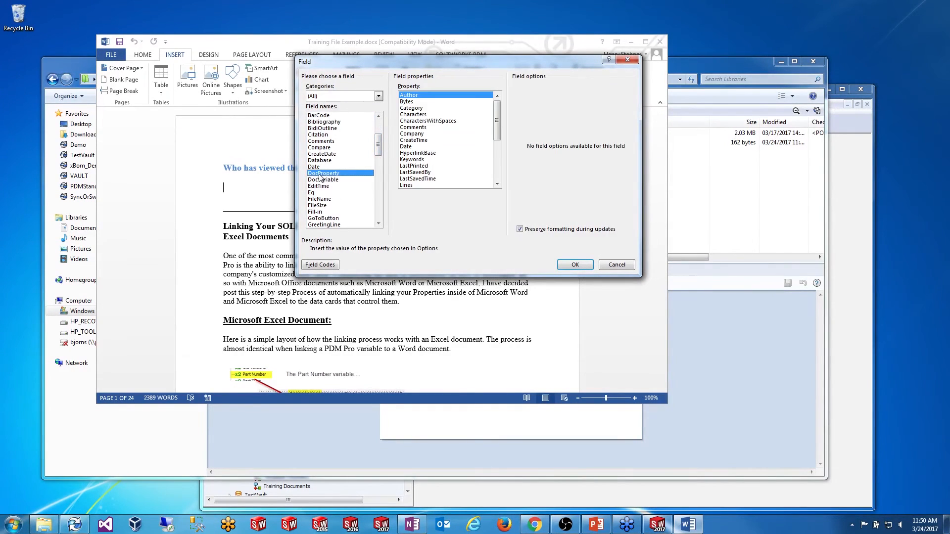
pyautogui.moveTo(498, 107); pyautogui.dragTo(502, 146)
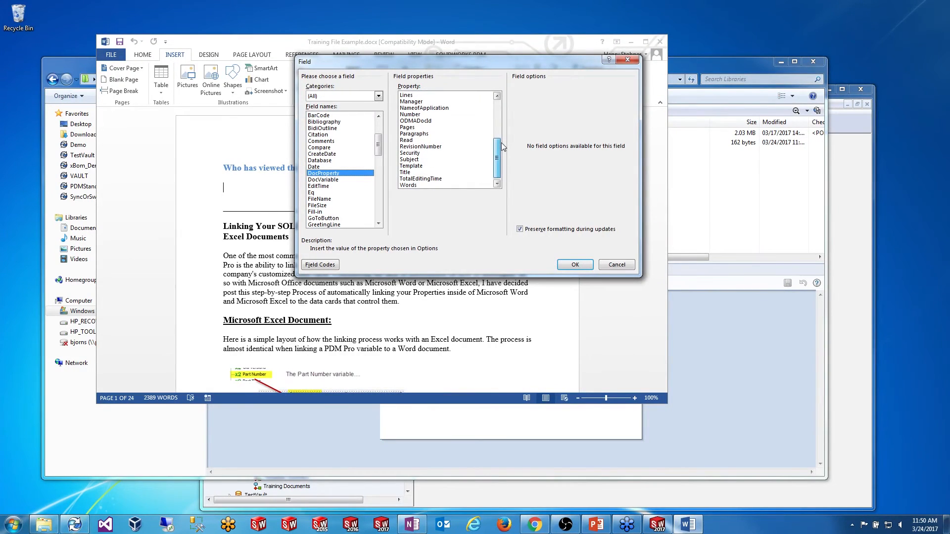
pyautogui.click(409, 140)
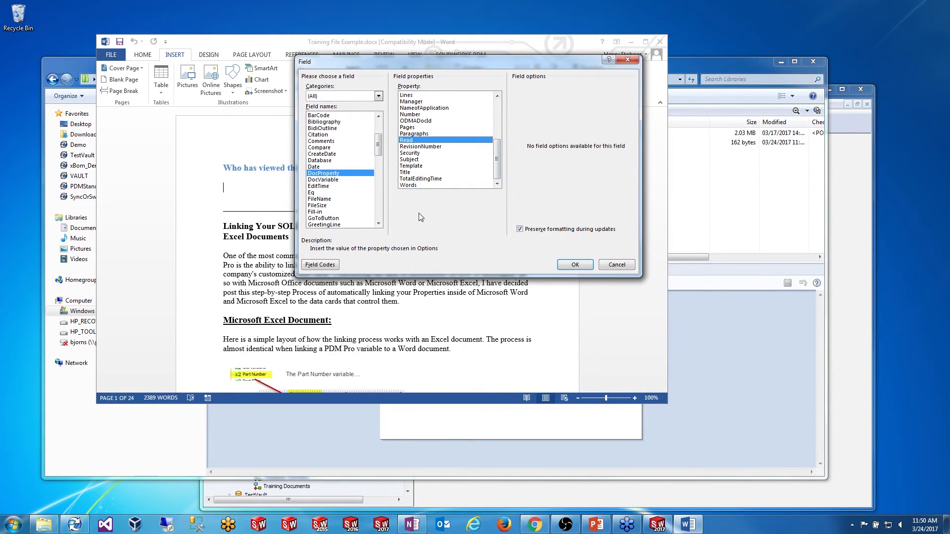
pyautogui.click(570, 269)
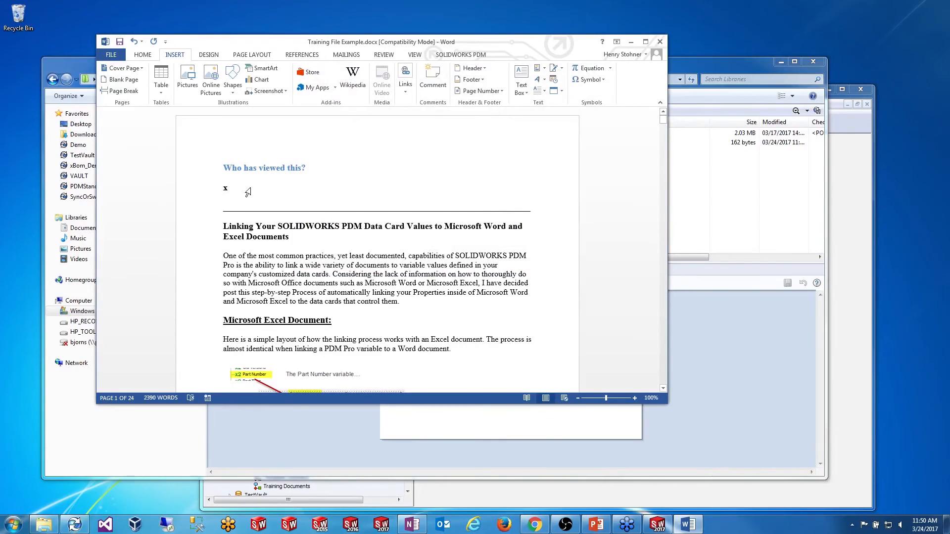
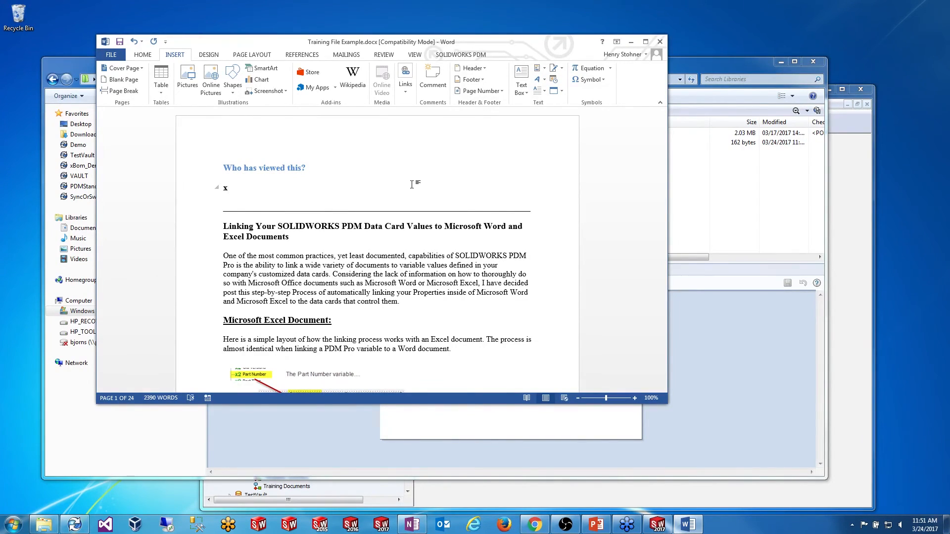
# Step: Show Word's backstage Info page for Training File Example, with its 24 pages and 2390 words
pyautogui.click(118, 57)
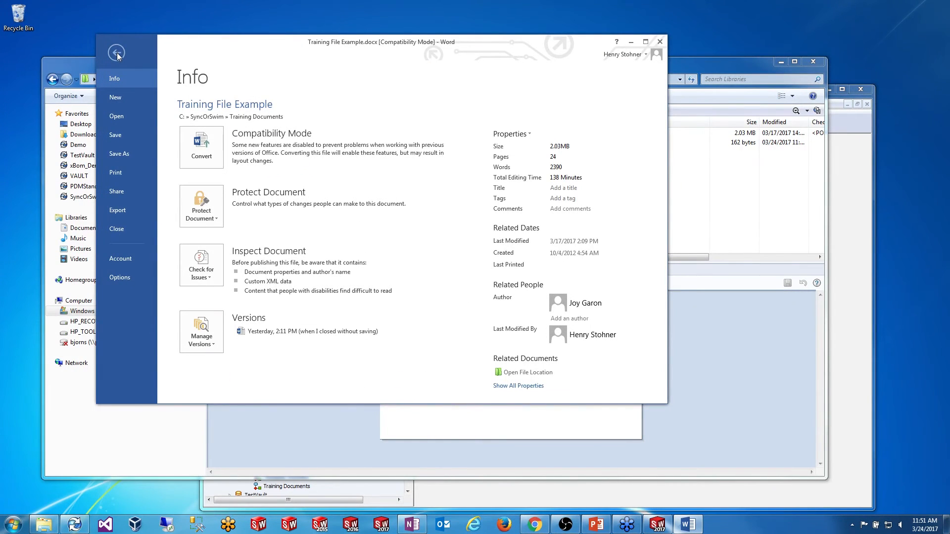
# Step: Enable the Developer ribbon tab in Word Options' Customize Ribbon, then launch the Visual Basic editor
pyautogui.click(117, 53)
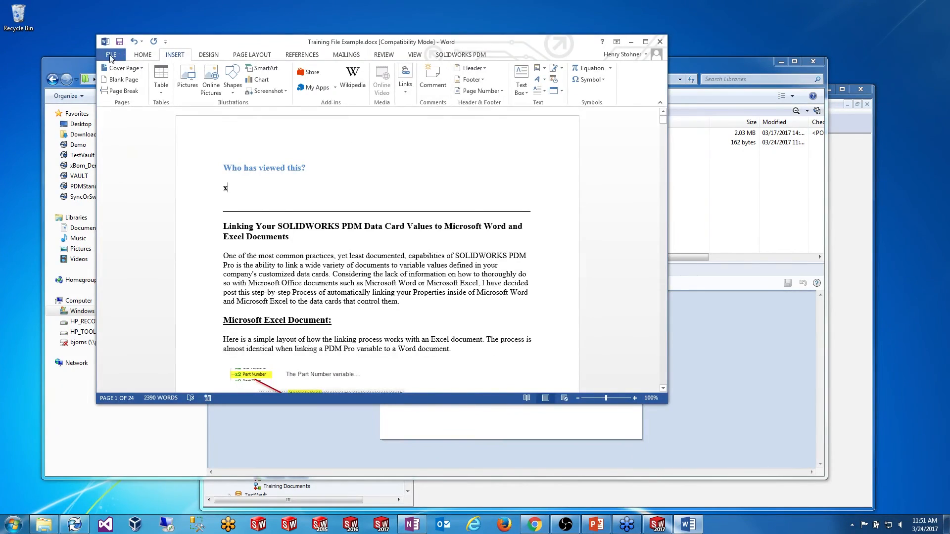
pyautogui.click(110, 59)
pyautogui.click(112, 57)
pyautogui.click(111, 56)
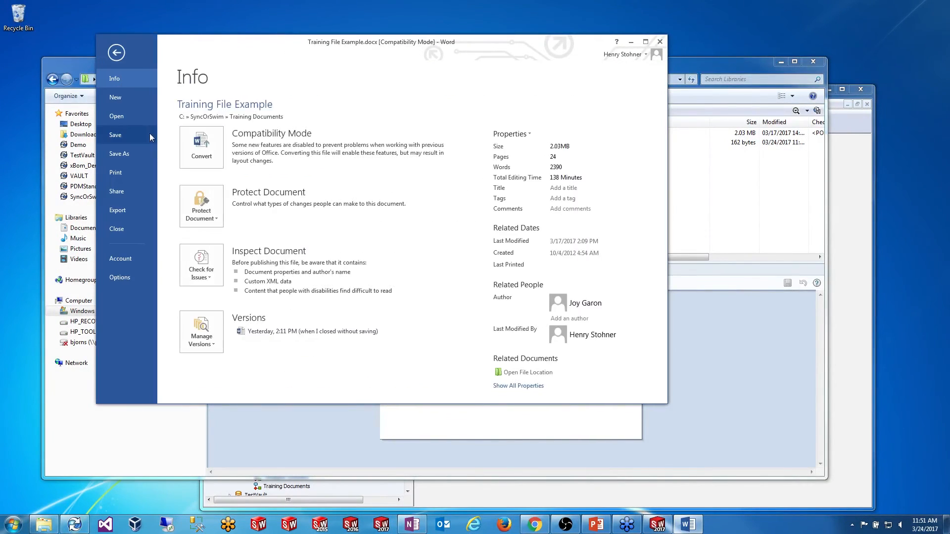
pyautogui.click(120, 277)
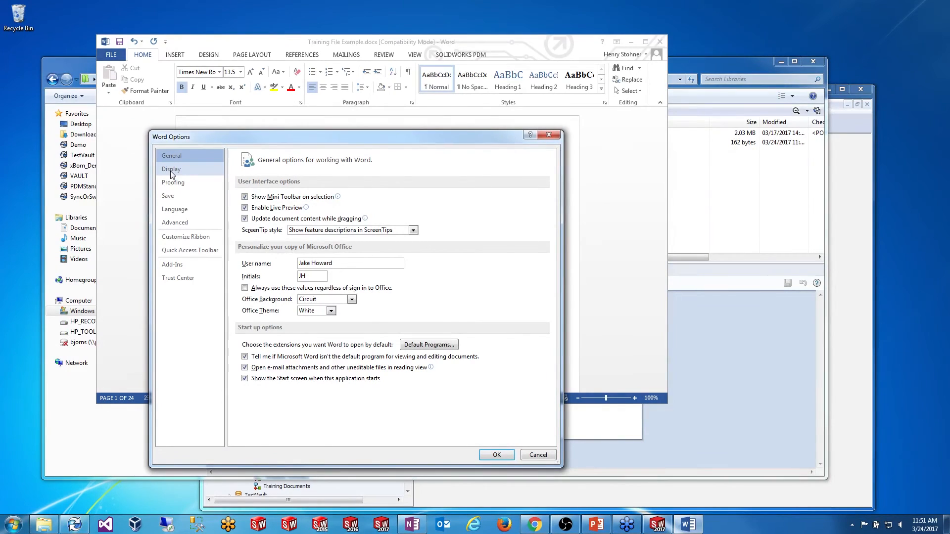
pyautogui.click(181, 237)
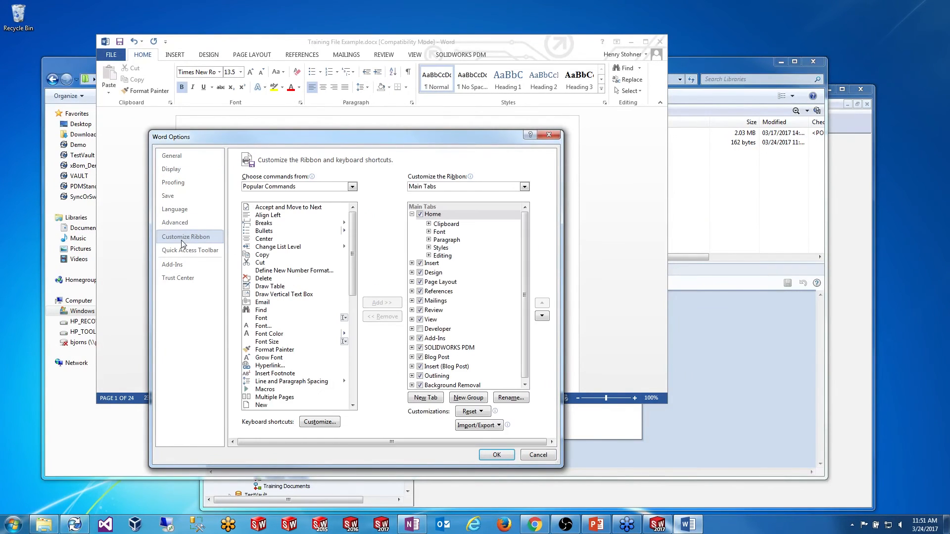
pyautogui.click(420, 329)
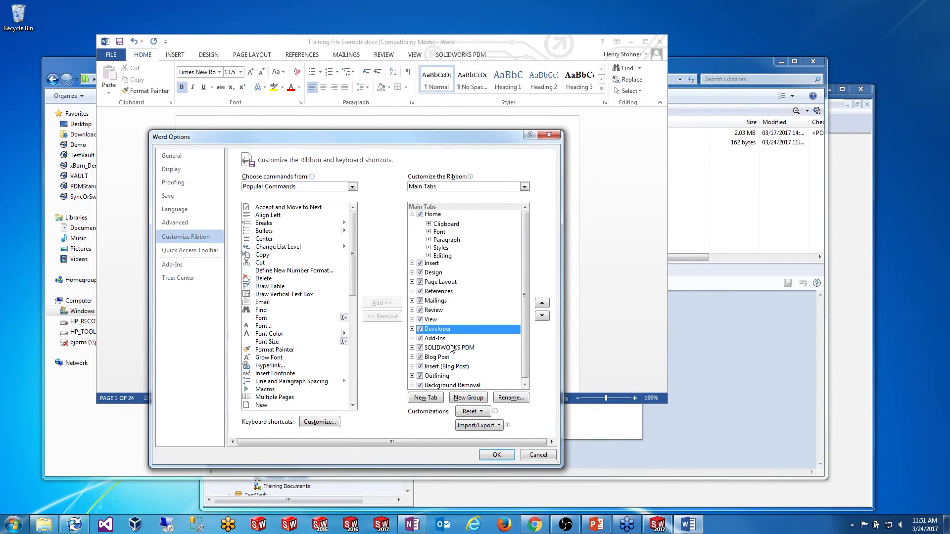
pyautogui.click(496, 455)
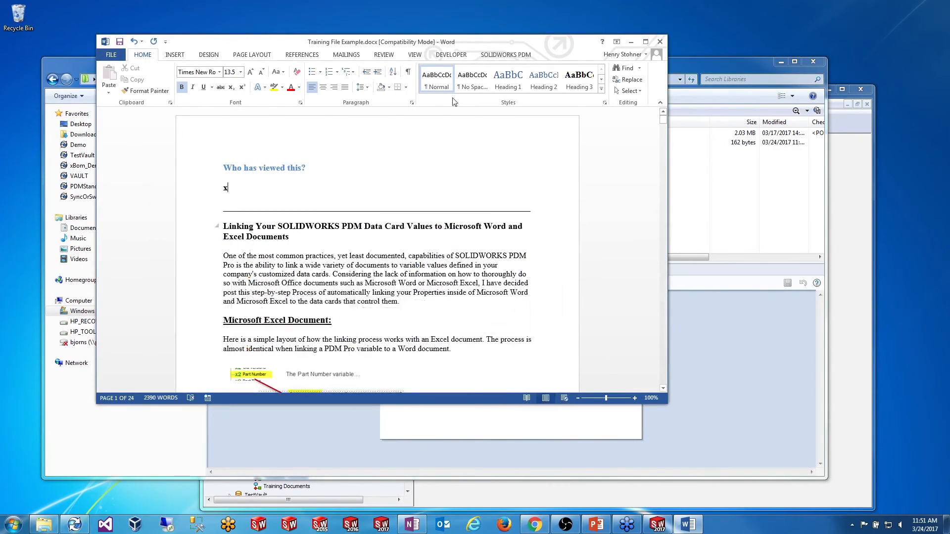
pyautogui.click(452, 55)
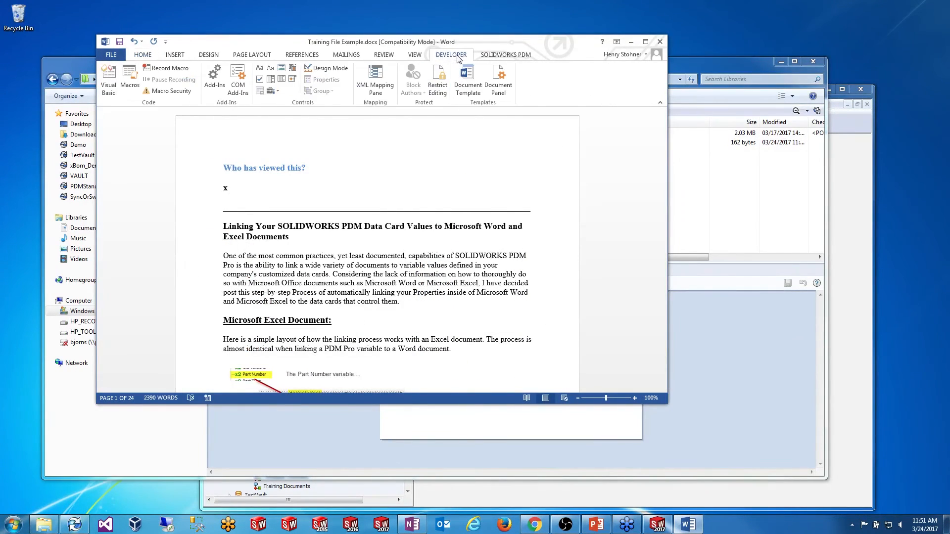
pyautogui.click(108, 80)
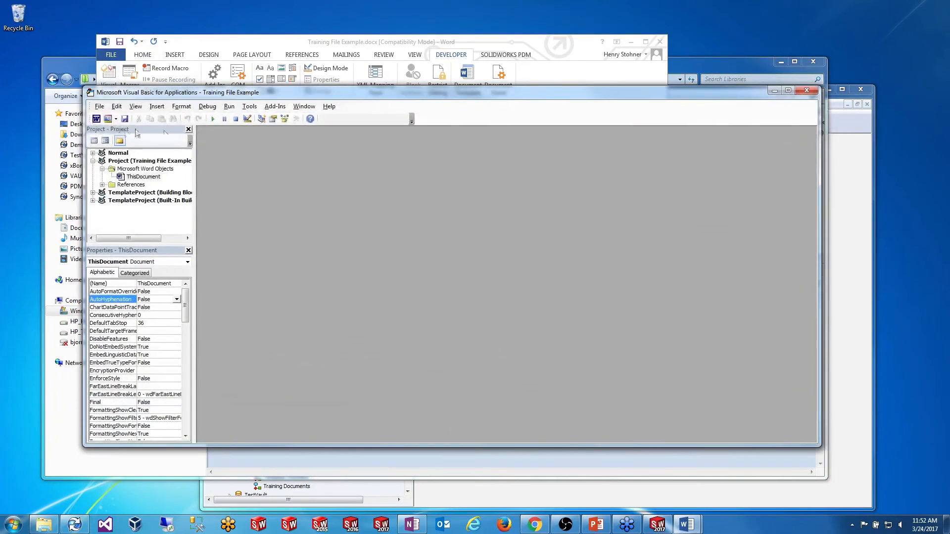
# Step: Open the ThisDocument code window and create an empty Private Sub Document_Open() routine
pyautogui.click(145, 177)
pyautogui.rightClick(143, 176)
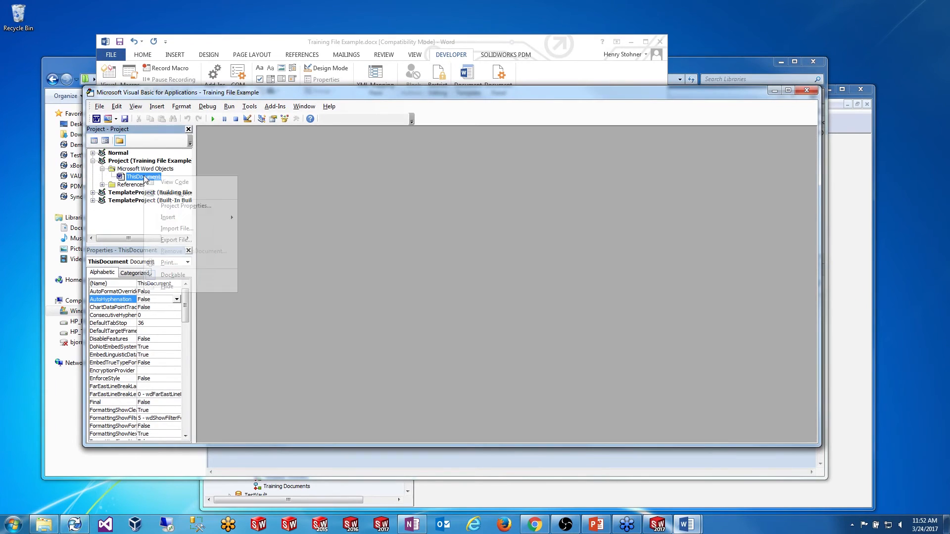
pyautogui.click(165, 183)
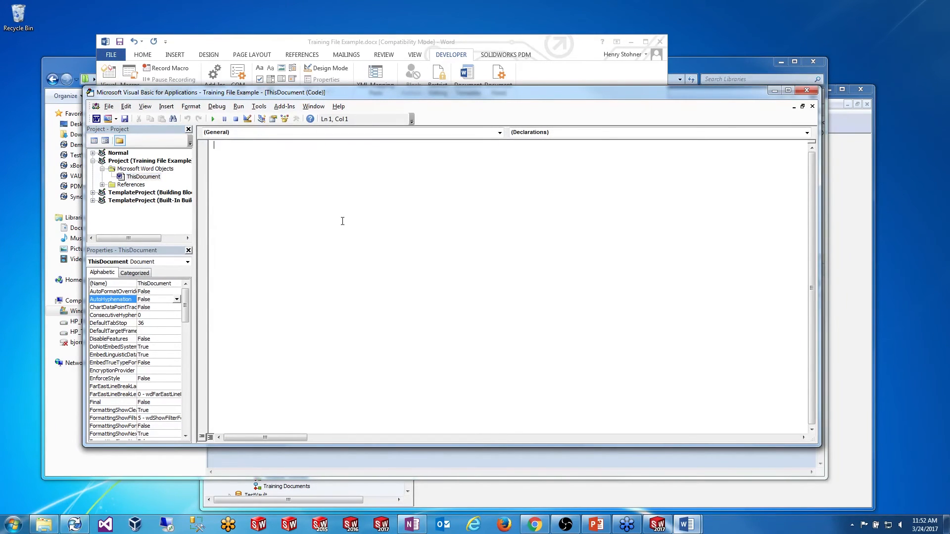
pyautogui.hotkey('alt', 'Tab')
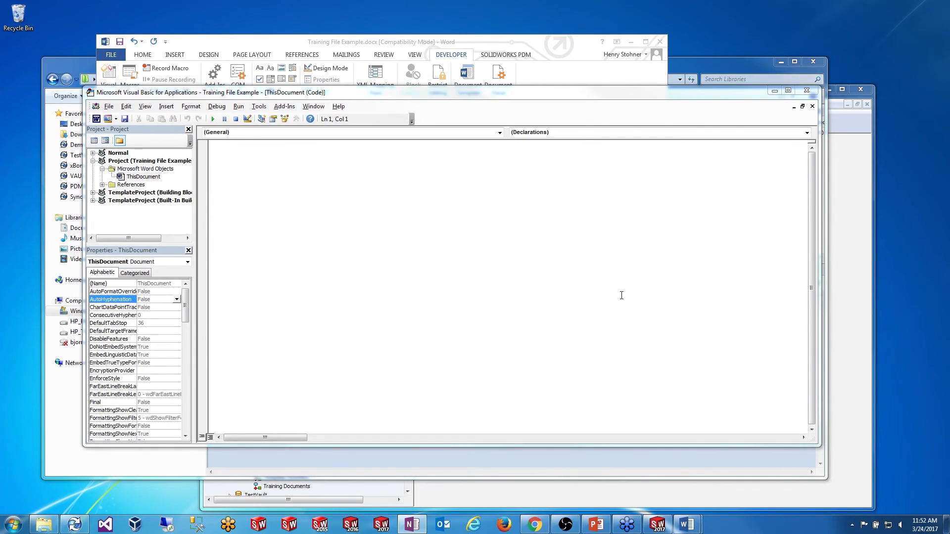
pyautogui.click(538, 263)
pyautogui.write('Priate')
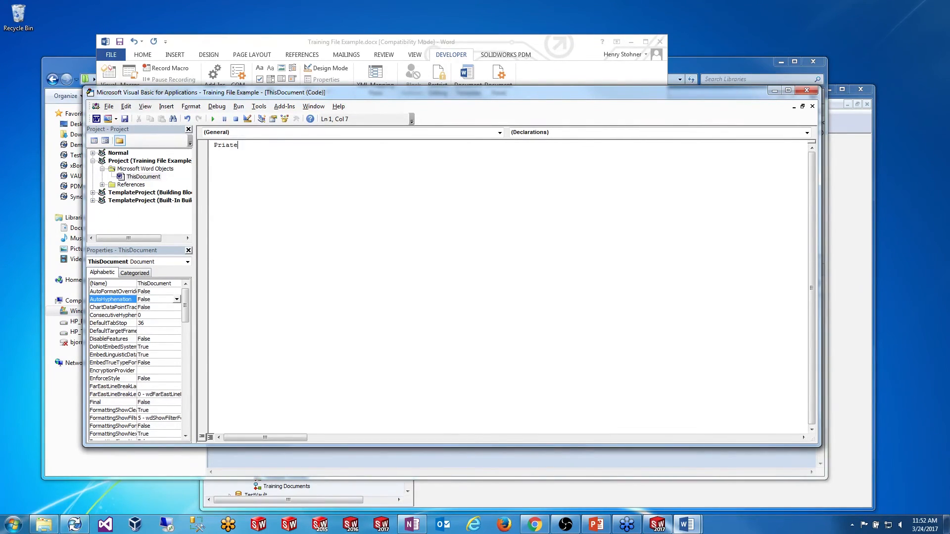
pyautogui.press('BackSpace')
pyautogui.press('BackSpace')
pyautogui.write('vate Sub Documen')
pyautogui.press('Return')
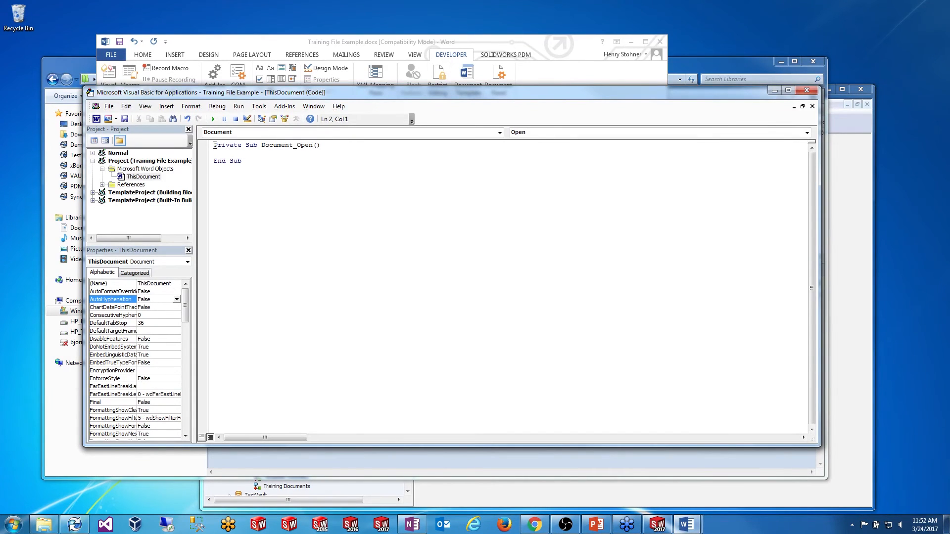
# Step: Add the line ActiveDocument.Fields.Update inside the Document_Open routine
pyautogui.moveTo(214, 144); pyautogui.dragTo(322, 144)
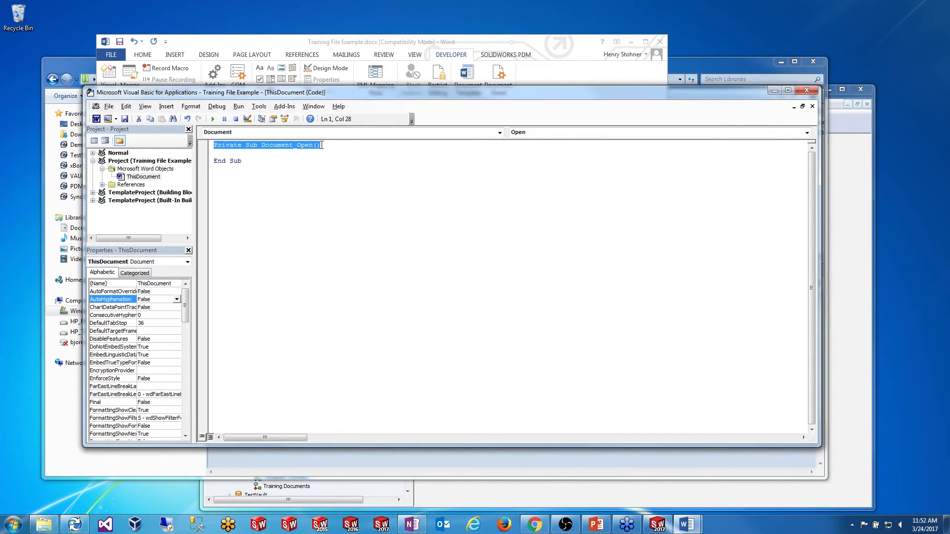
pyautogui.click(217, 157)
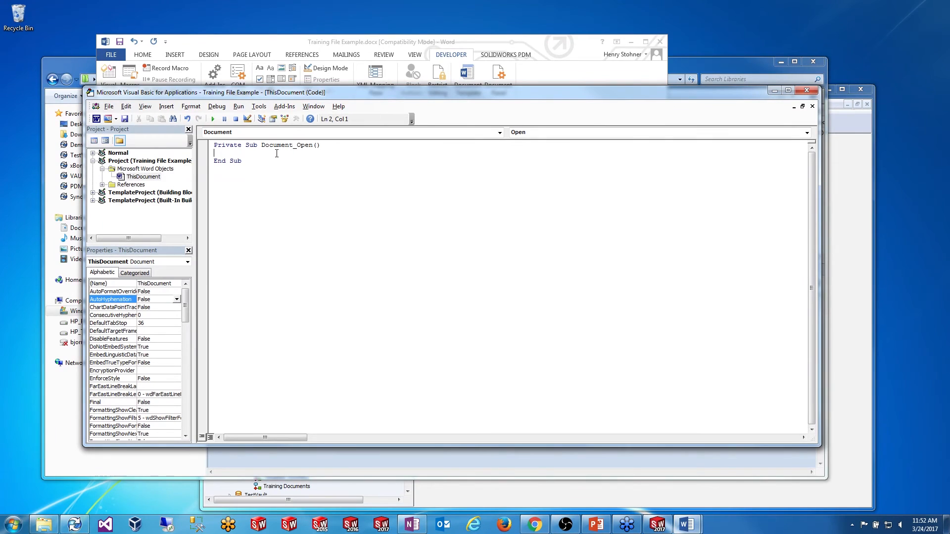
pyautogui.moveTo(214, 145); pyautogui.dragTo(250, 160)
pyautogui.click(257, 155)
pyautogui.press('Return')
pyautogui.press('Return')
pyautogui.write('Activate')
pyautogui.press('BackSpace')
pyautogui.write('eDocument.')
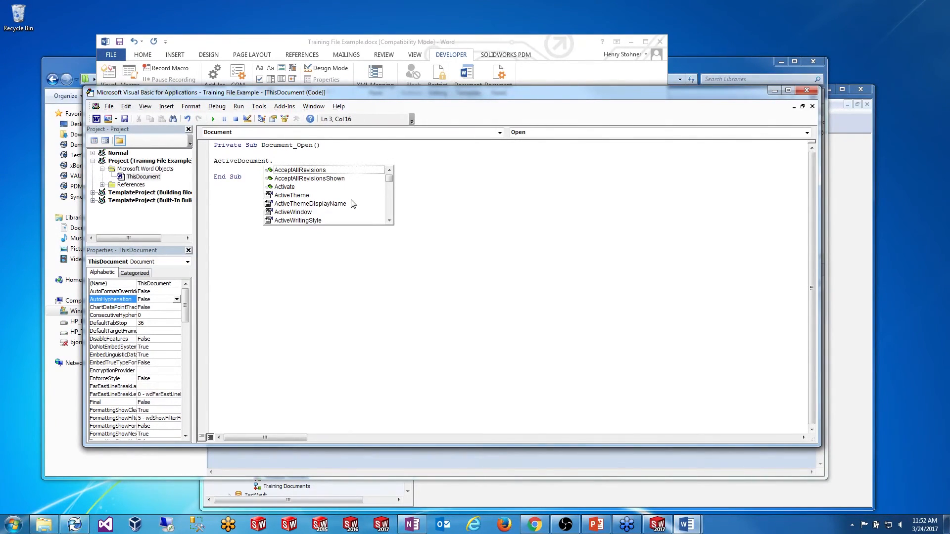
pyautogui.write('Field')
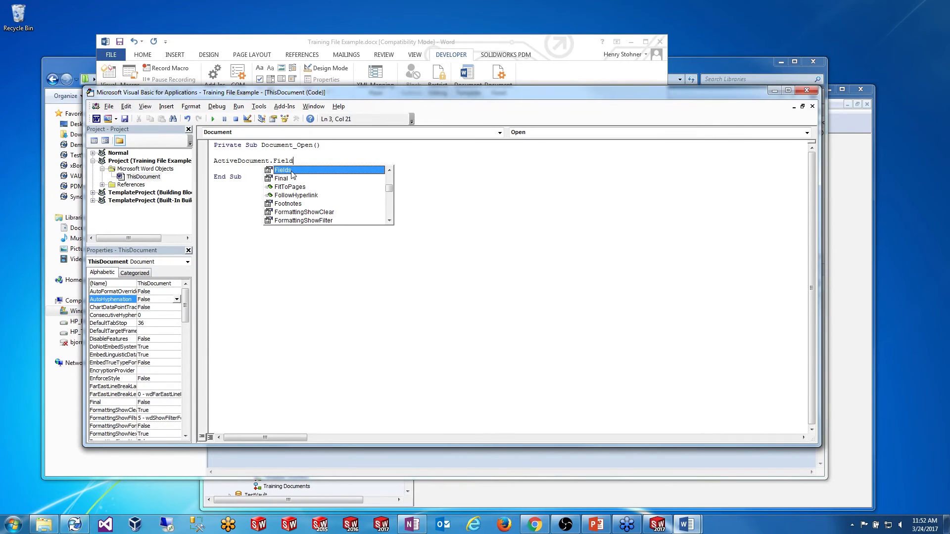
pyautogui.doubleClick(292, 171)
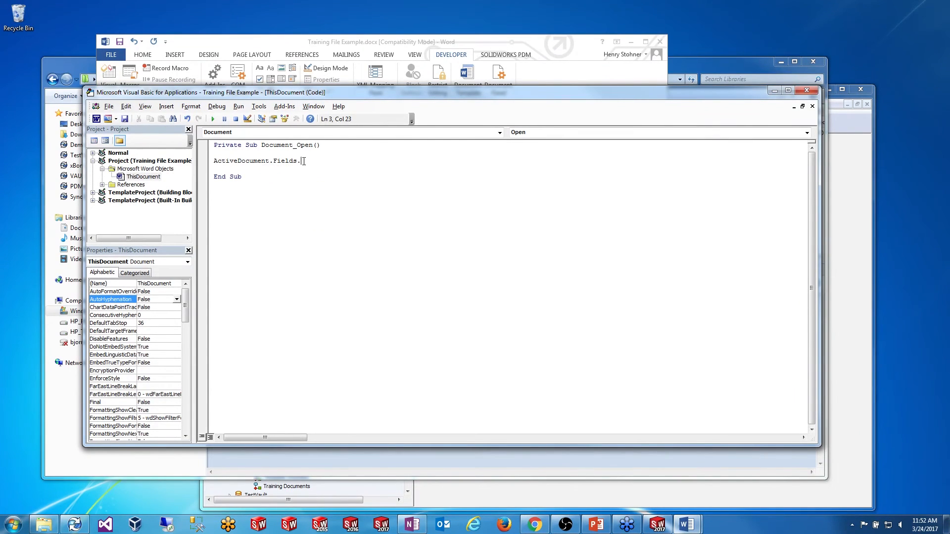
pyautogui.write('up')
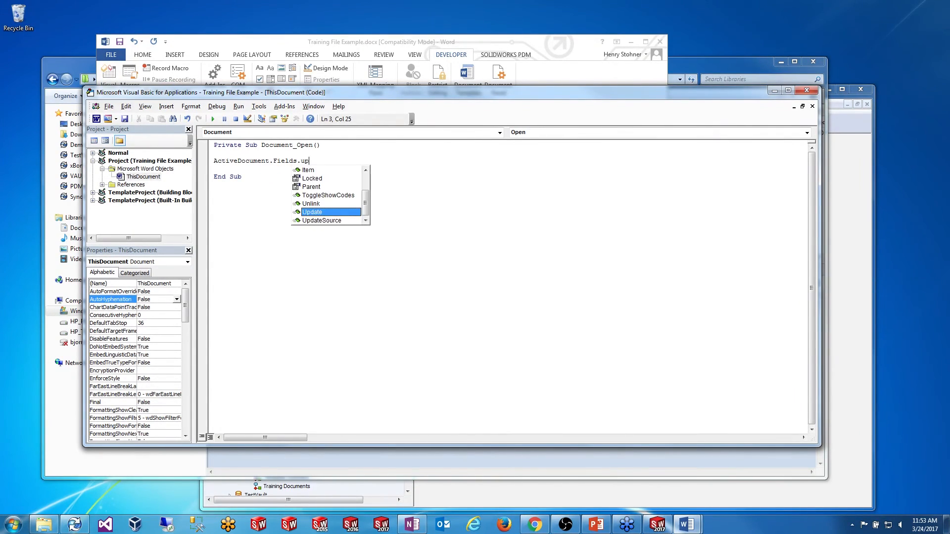
pyautogui.doubleClick(316, 214)
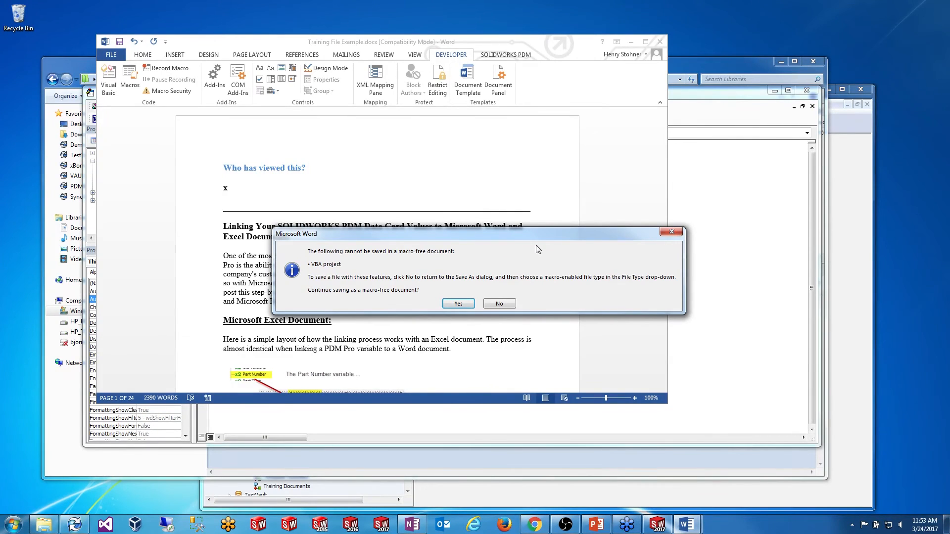
# Step: Save as Training File Example.docm (Word Macro-Enabled Document) and close the VBA editor
pyautogui.click(499, 304)
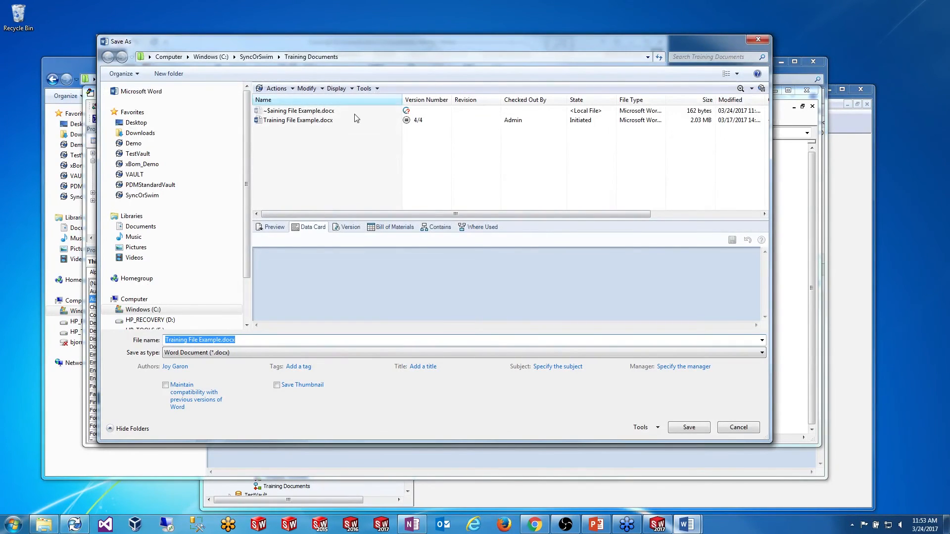
pyautogui.click(240, 352)
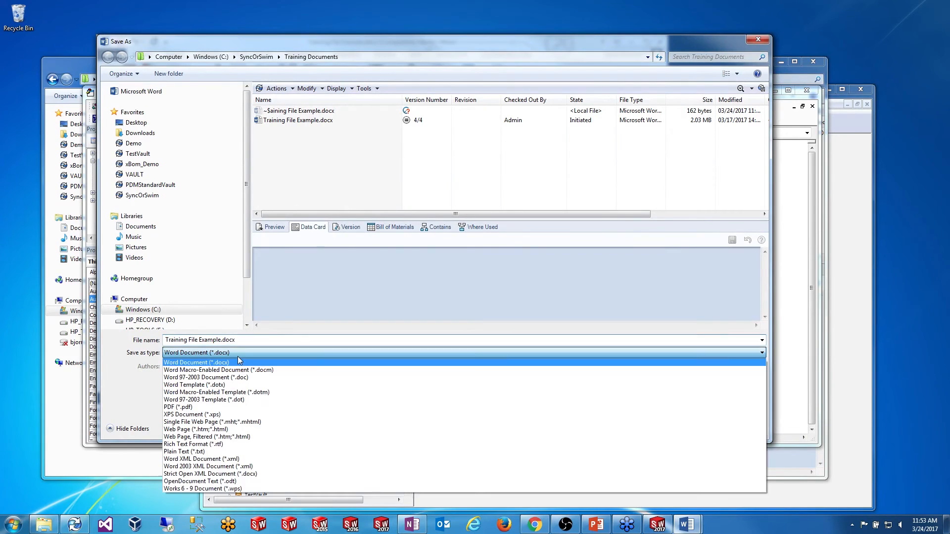
pyautogui.click(244, 370)
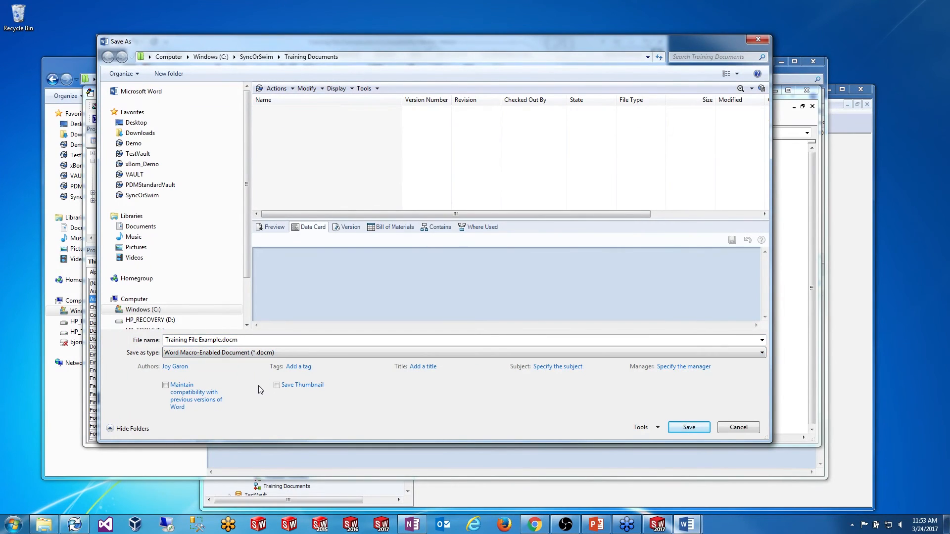
pyautogui.click(687, 425)
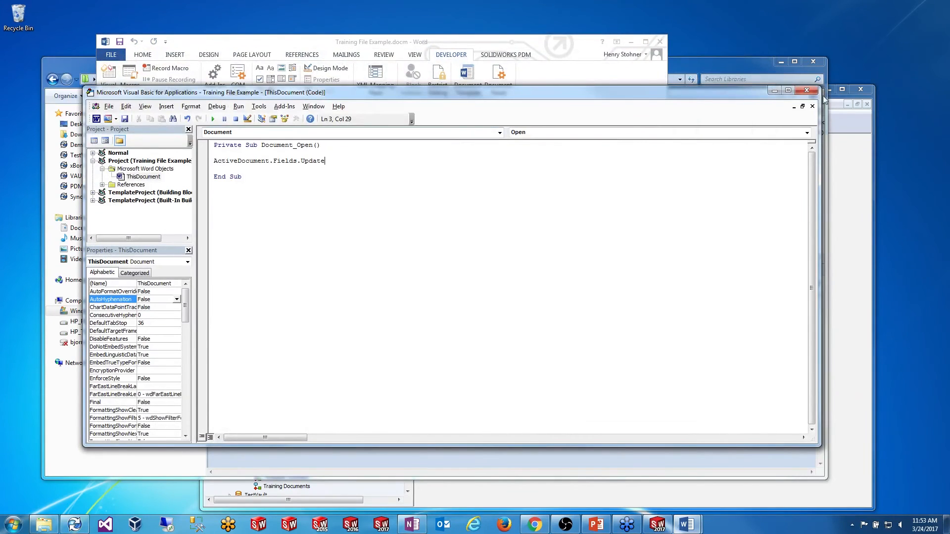
pyautogui.click(807, 90)
pyautogui.moveTo(405, 41); pyautogui.dragTo(437, 64)
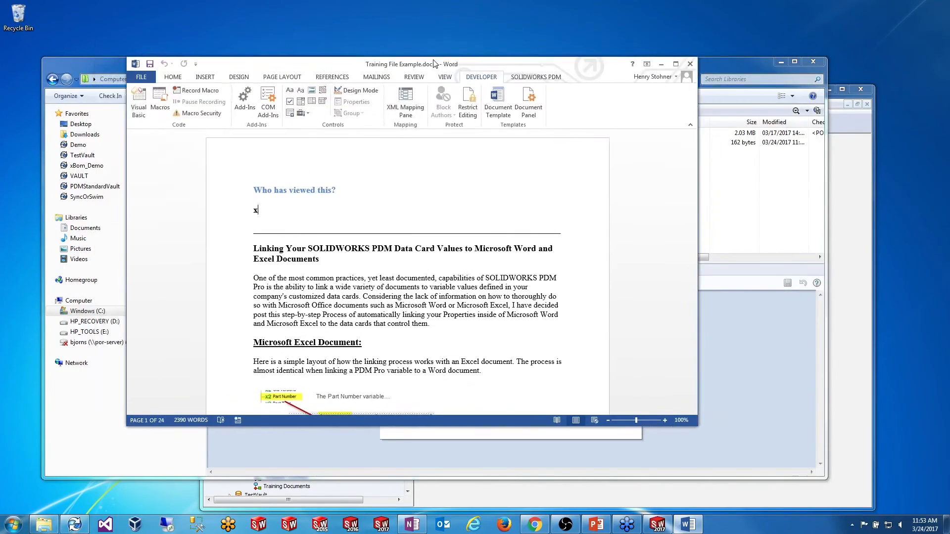
# Step: Check Training File Example.docm into the vault from the SOLIDWORKS PDM ribbon tab
pyautogui.click(173, 80)
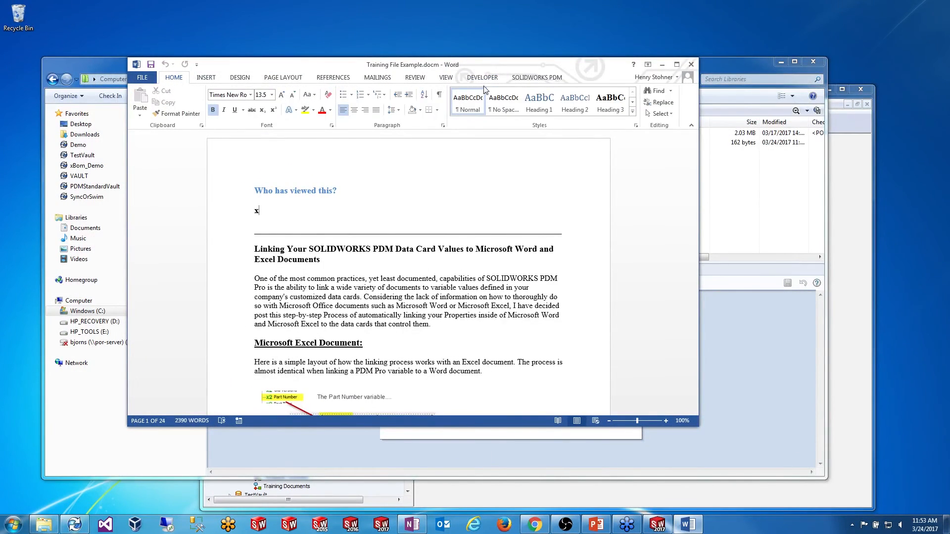
pyautogui.click(531, 79)
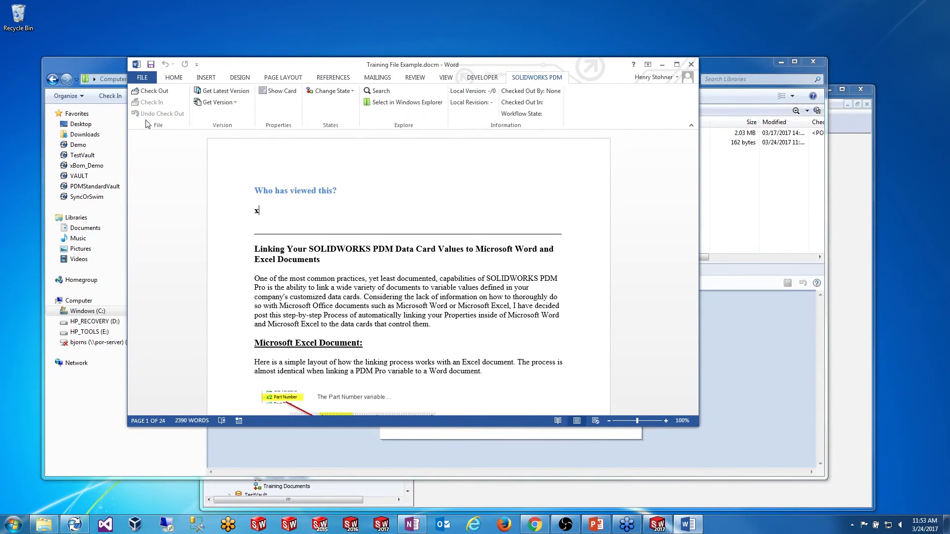
pyautogui.click(151, 91)
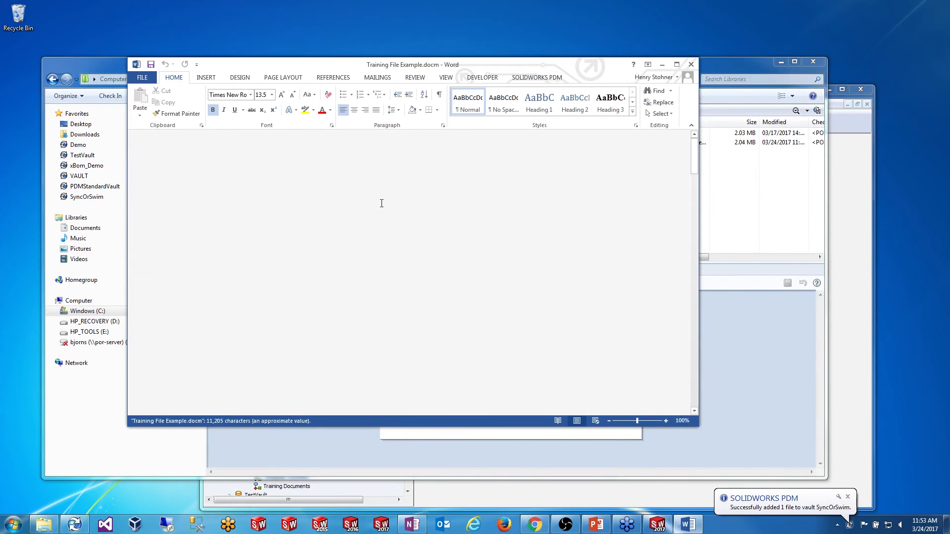
pyautogui.click(536, 78)
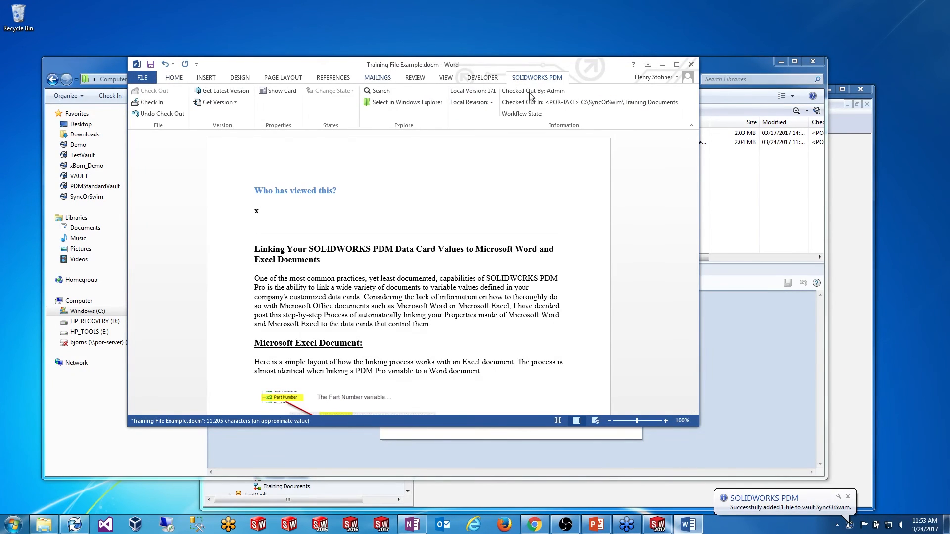
pyautogui.click(156, 103)
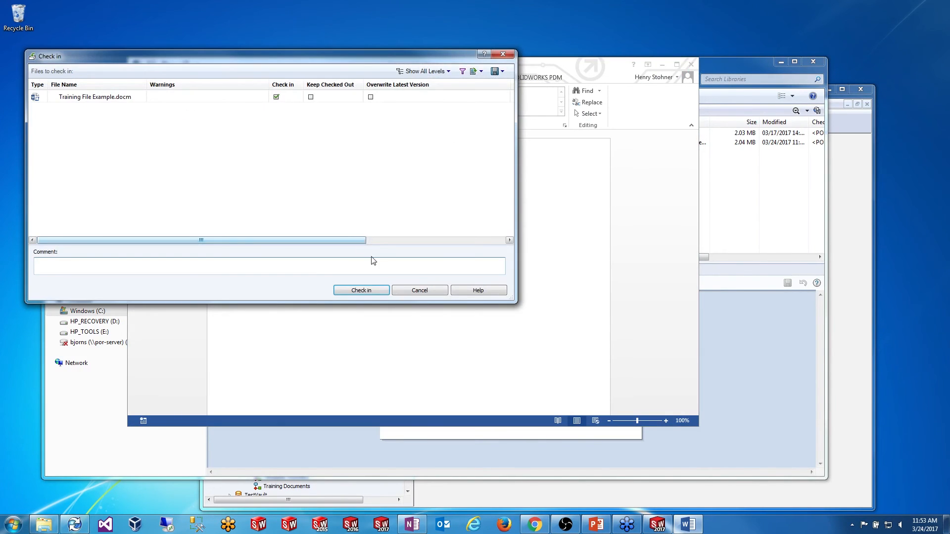
pyautogui.click(366, 291)
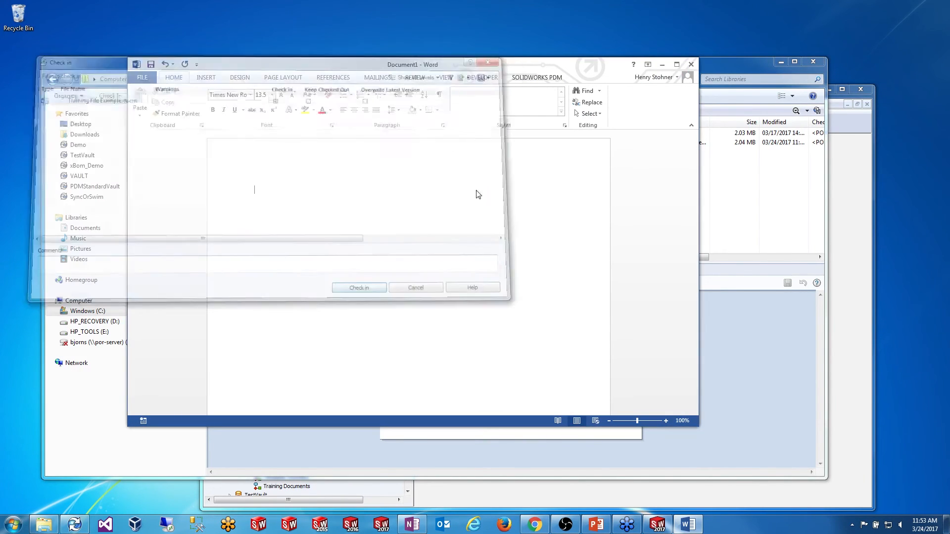
# Step: Close Word without saving and refresh the vault folder to show version 2/2
pyautogui.click(692, 65)
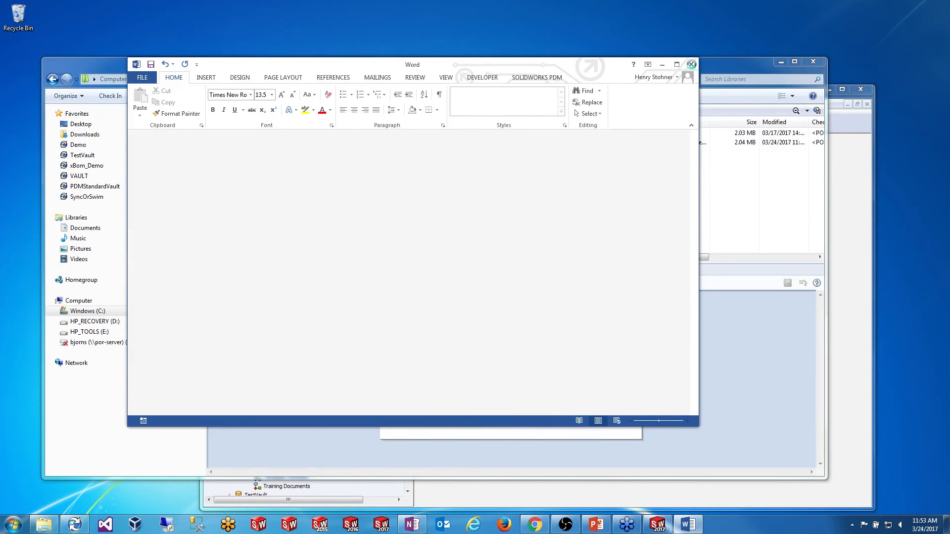
pyautogui.click(691, 66)
pyautogui.click(474, 273)
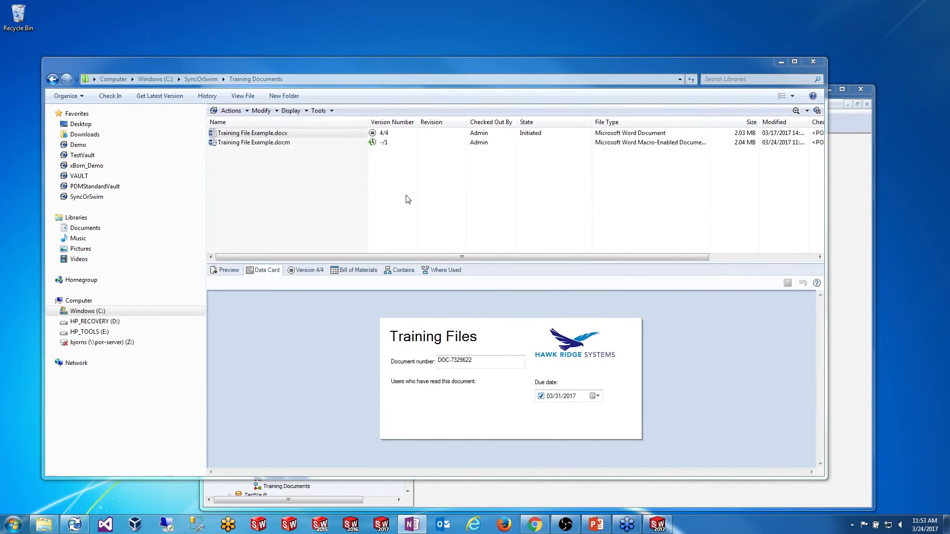
pyautogui.click(322, 213)
pyautogui.click(688, 83)
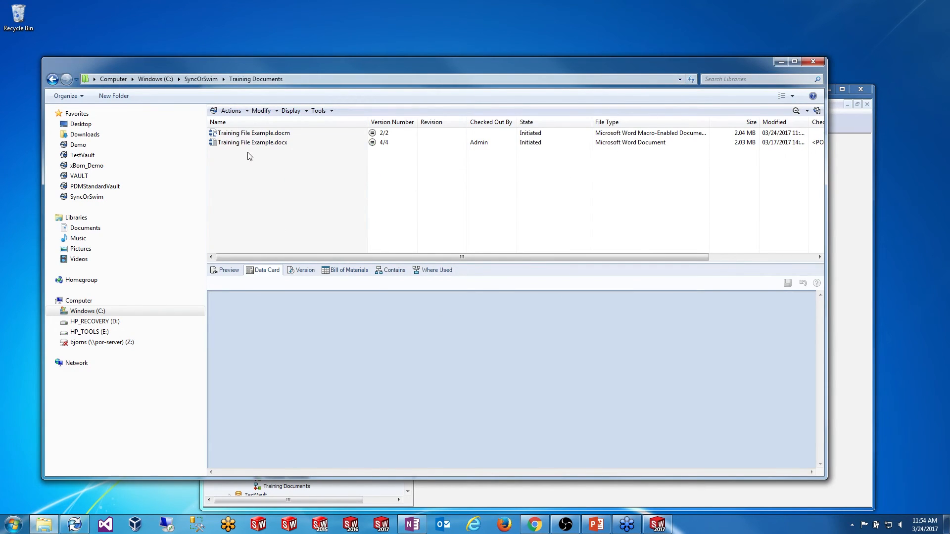
# Step: In PDM Administration, create a new variable named Read under Variables
pyautogui.click(75, 524)
pyautogui.moveTo(407, 320); pyautogui.dragTo(410, 347)
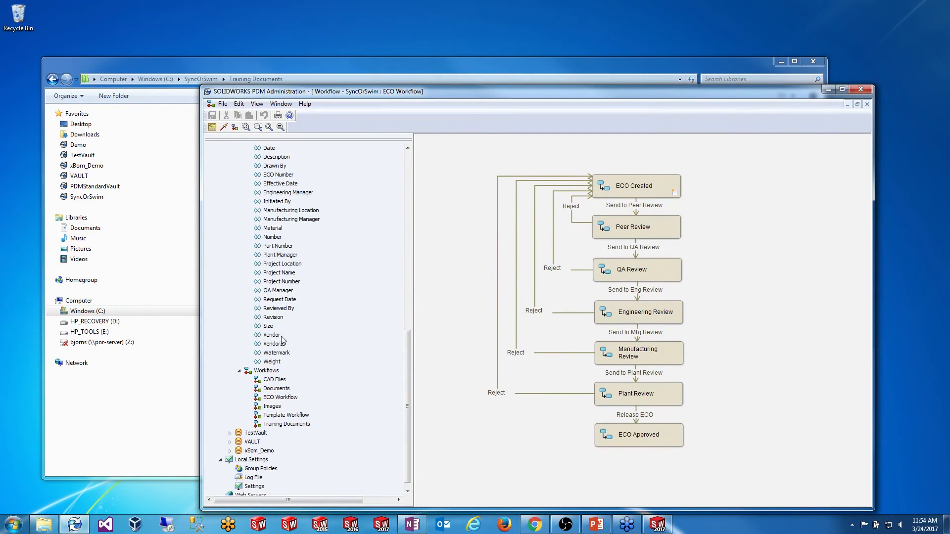
pyautogui.moveTo(407, 352); pyautogui.dragTo(409, 300)
pyautogui.rightClick(267, 184)
pyautogui.click(298, 196)
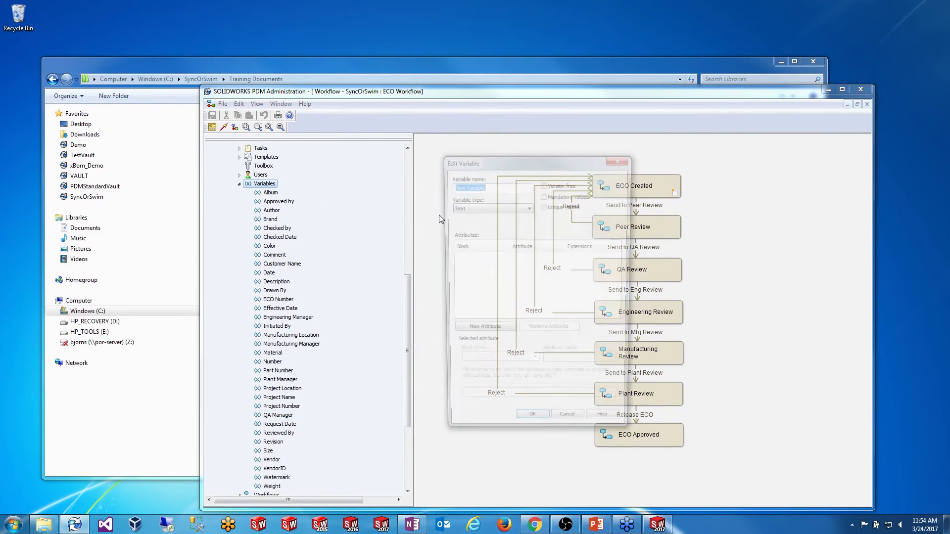
pyautogui.write('Read')
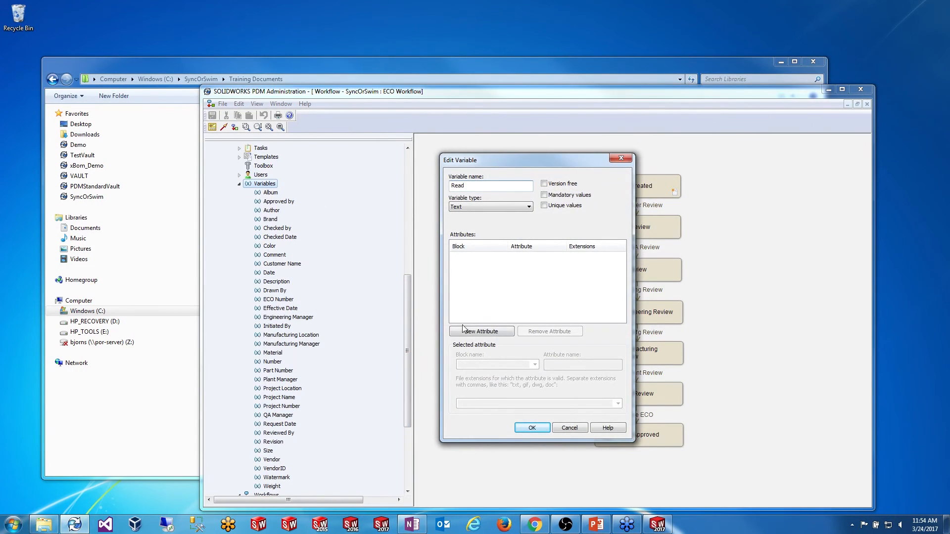
# Step: Map Read to the CustomProperty block's Read attribute for docm files and save the variable
pyautogui.click(481, 331)
pyautogui.click(534, 365)
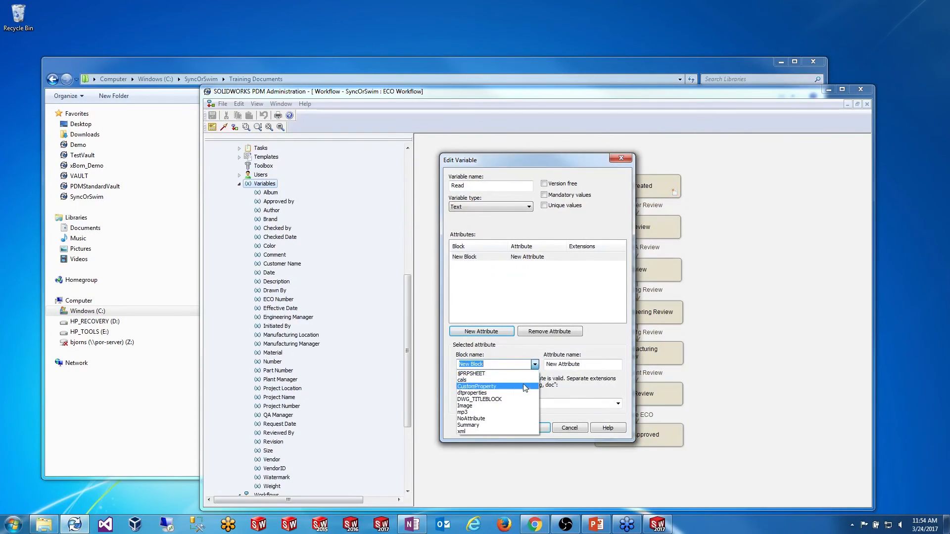
pyautogui.click(476, 386)
pyautogui.press('Tab')
pyautogui.write('Re')
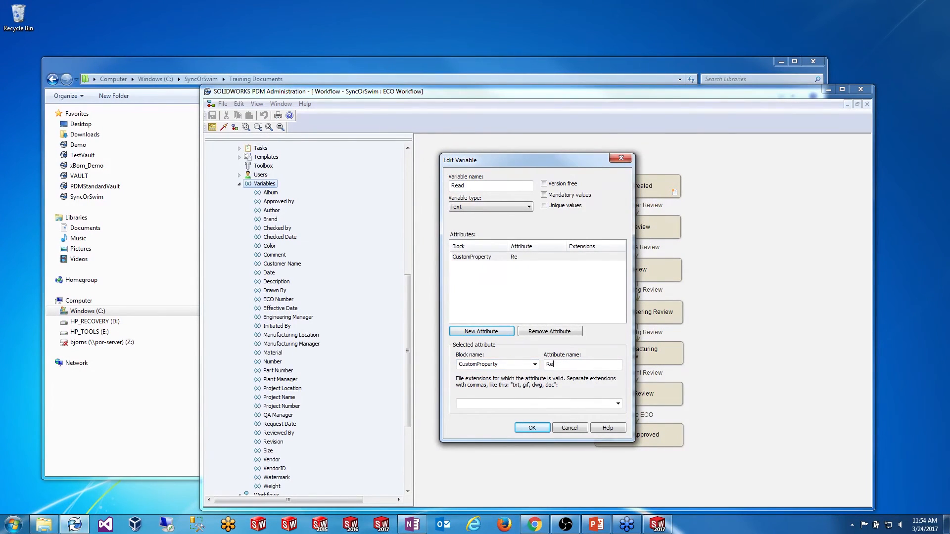
pyautogui.press('Tab')
pyautogui.write('doc')
pyautogui.click(533, 427)
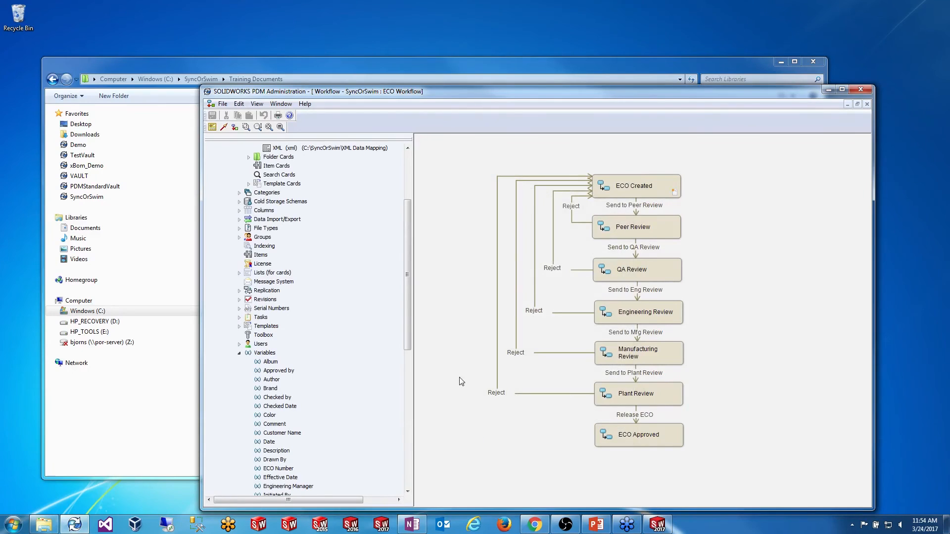
pyautogui.click(238, 352)
pyautogui.moveTo(408, 305); pyautogui.dragTo(409, 243)
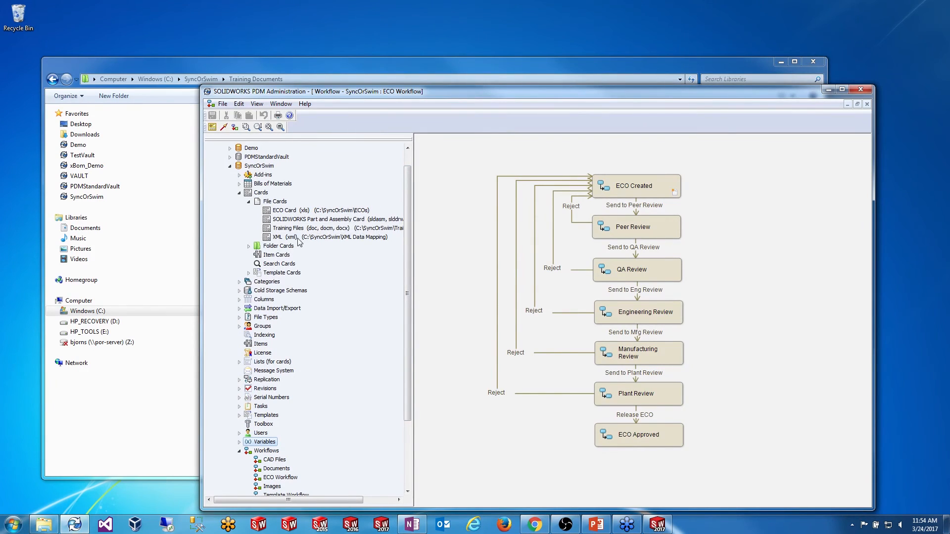
# Step: On the Training Files card, add a read-only edit box bound to the Read variable and save
pyautogui.doubleClick(302, 229)
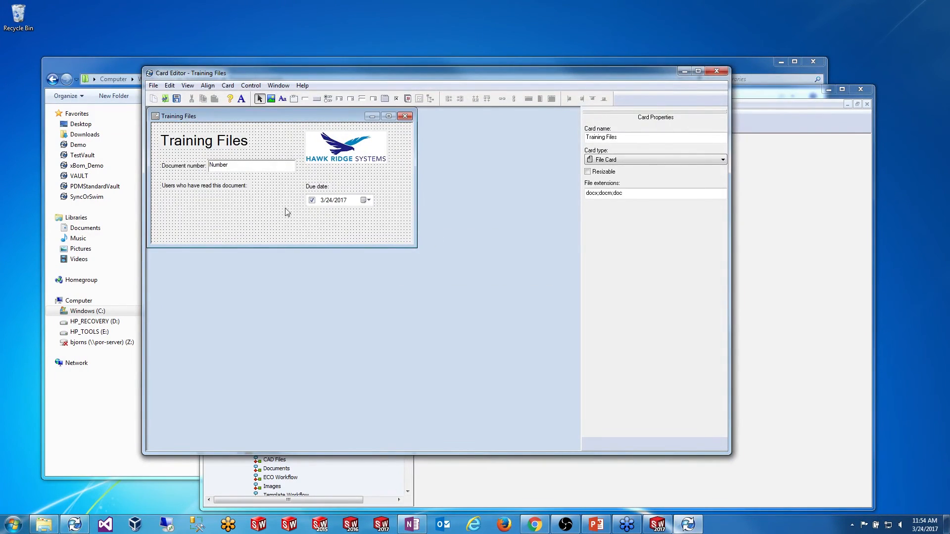
pyautogui.click(303, 101)
pyautogui.moveTo(164, 197); pyautogui.dragTo(299, 233)
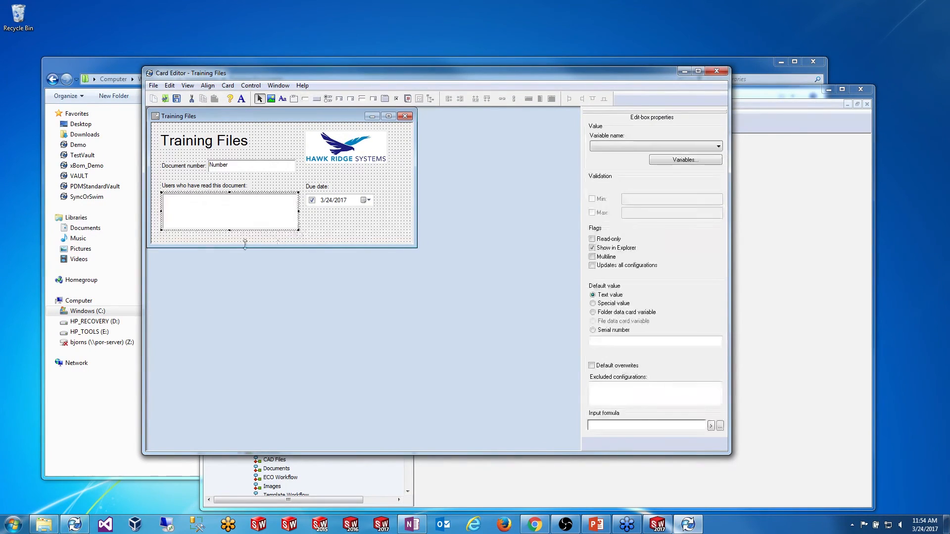
pyautogui.click(600, 144)
pyautogui.scroll(-8, 699, 187)
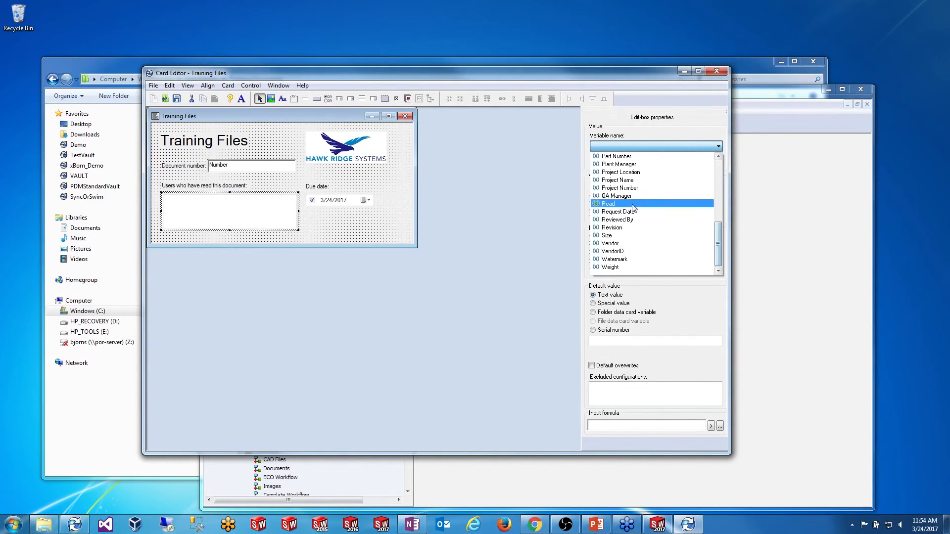
pyautogui.click(625, 203)
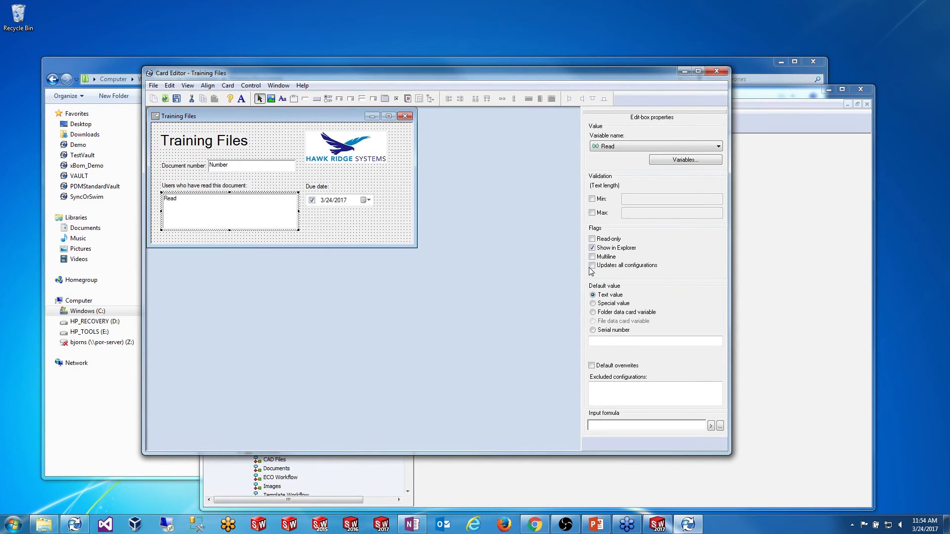
pyautogui.click(592, 239)
pyautogui.click(177, 99)
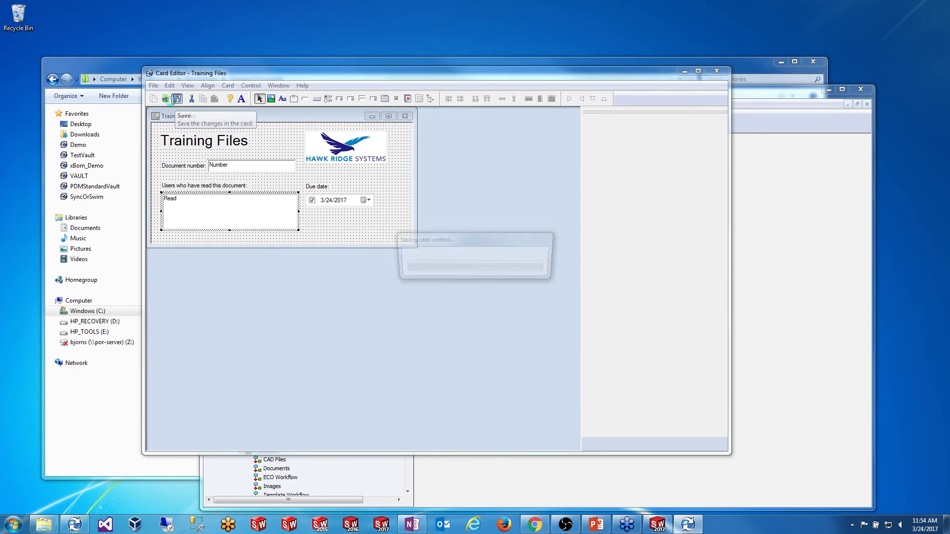
pyautogui.click(716, 73)
# Step: Close the ECO and Template workflows, then inspect the Training Documents workflow's 'I have read this' transition
pyautogui.moveTo(410, 193); pyautogui.dragTo(416, 278)
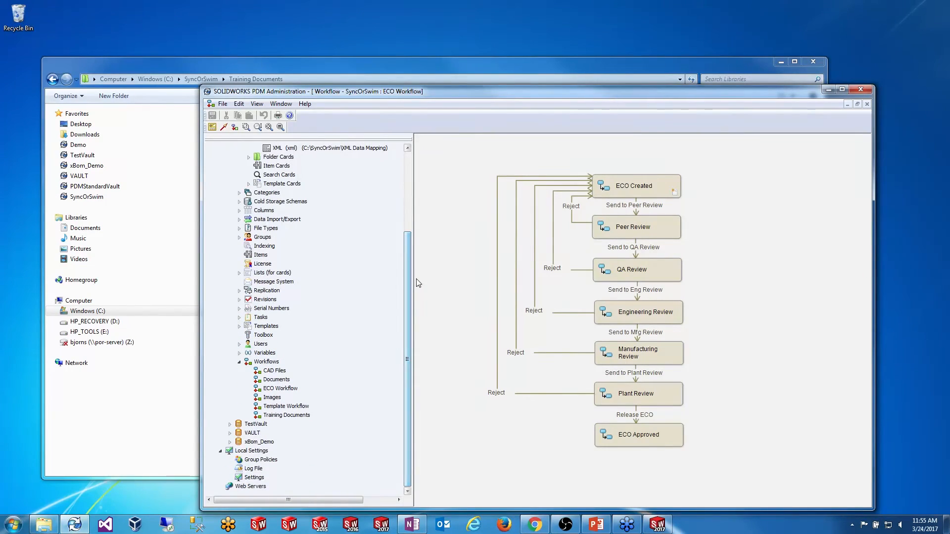
pyautogui.click(866, 104)
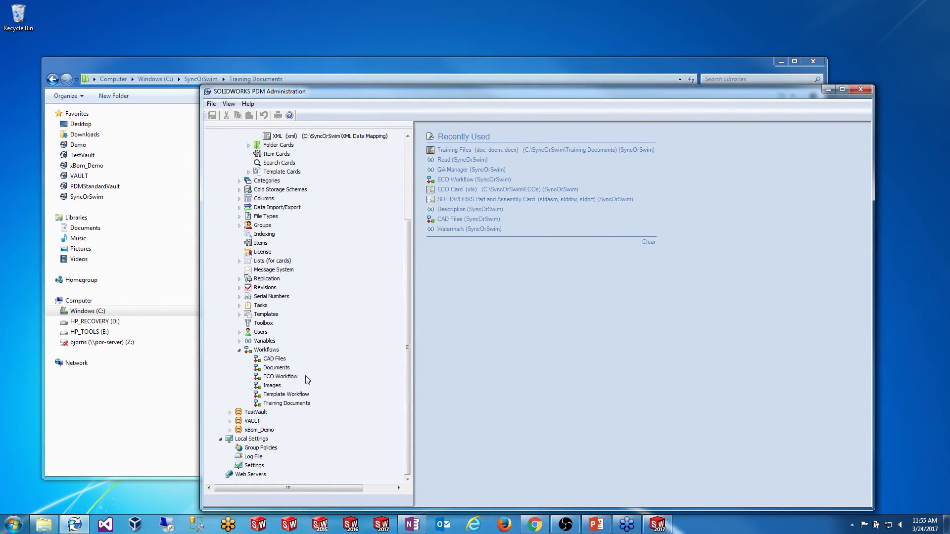
pyautogui.doubleClick(297, 396)
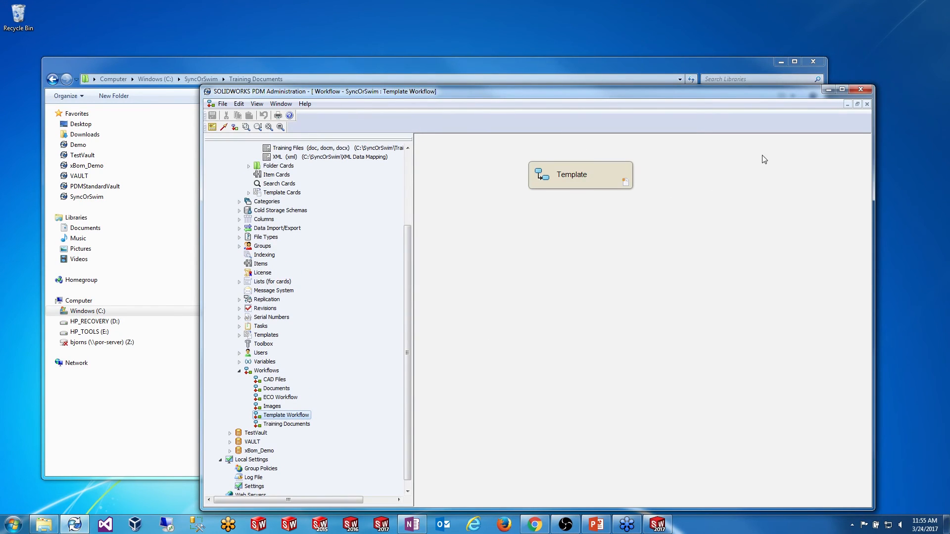
pyautogui.click(866, 103)
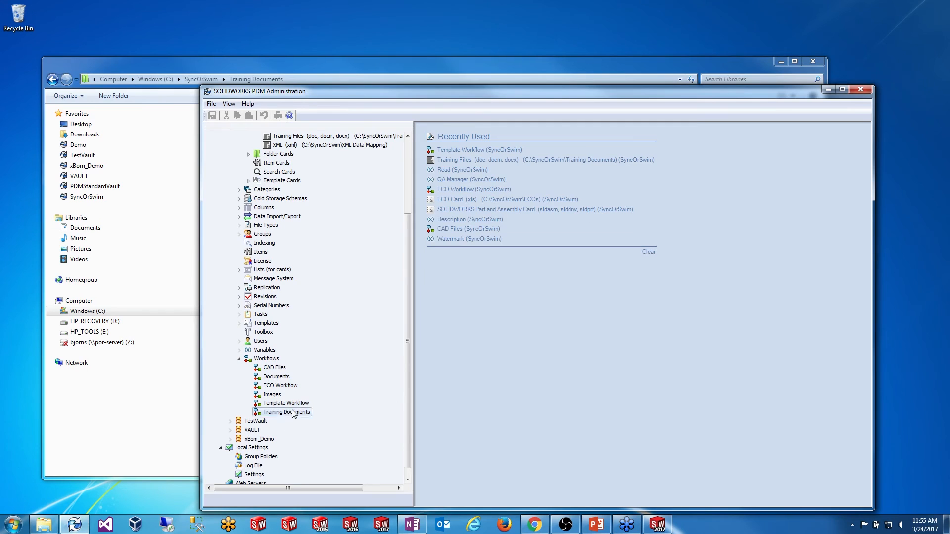
pyautogui.doubleClick(287, 423)
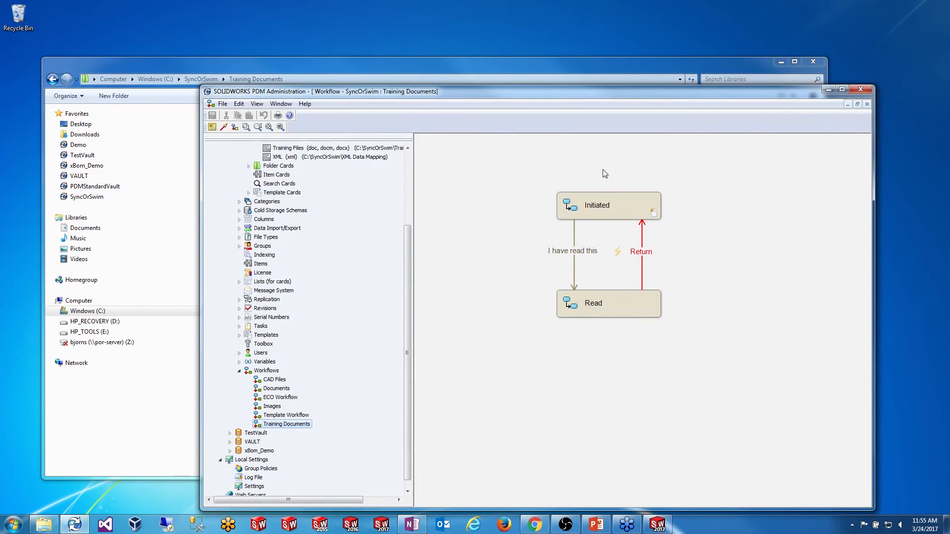
pyautogui.click(577, 210)
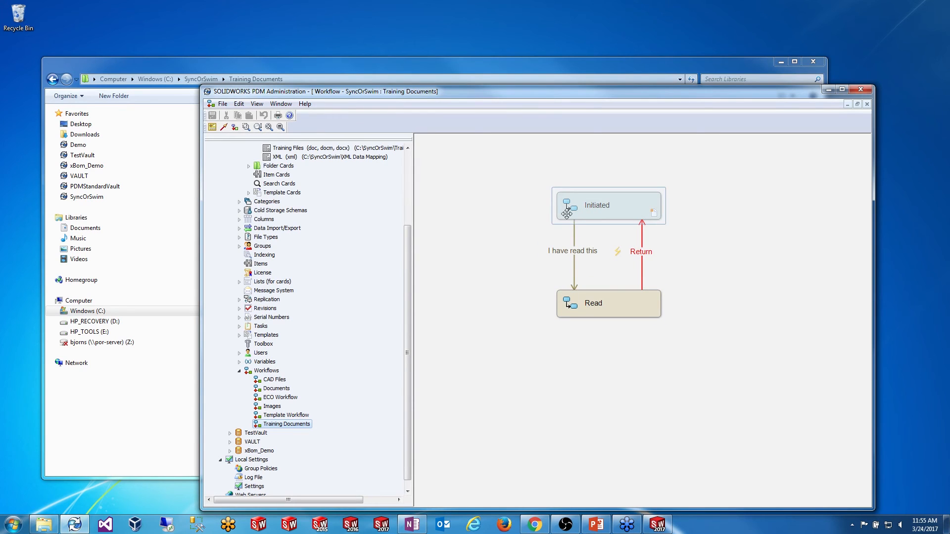
pyautogui.click(573, 224)
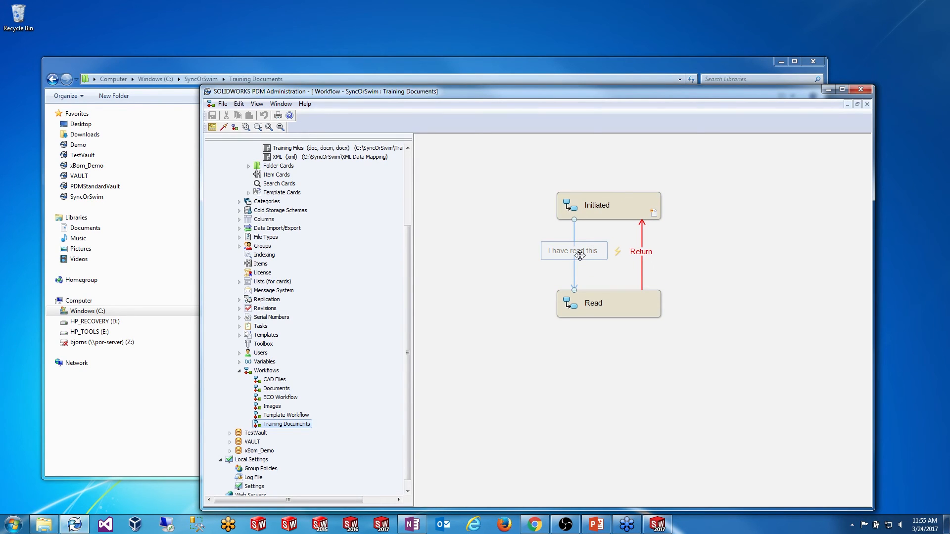
pyautogui.click(647, 243)
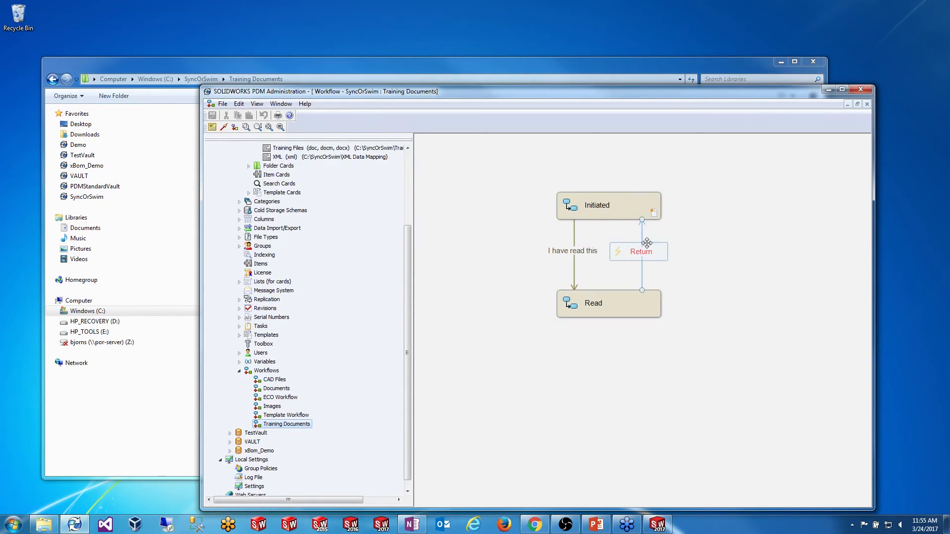
pyautogui.click(674, 256)
pyautogui.doubleClick(572, 259)
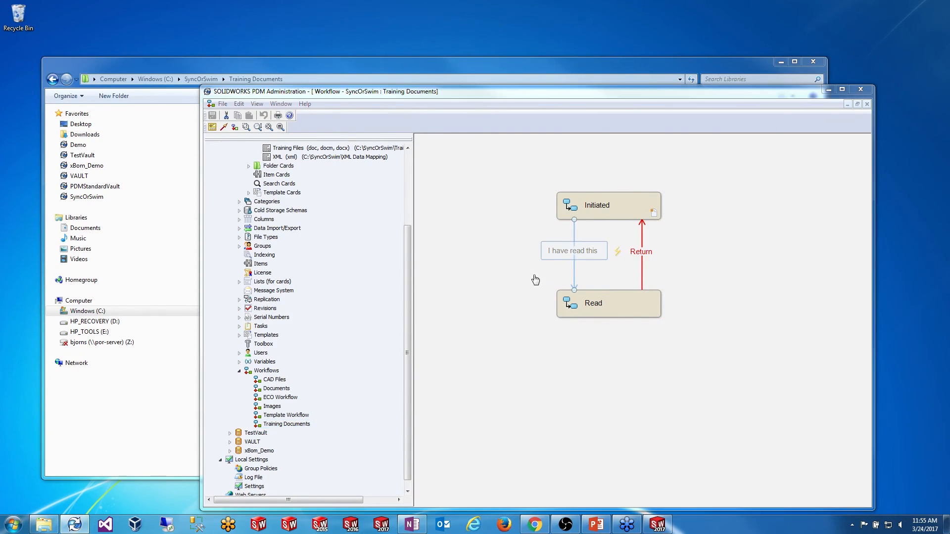
# Step: Add a Set Variable action targeting the Read variable to the 'I have read this' transition
pyautogui.click(590, 305)
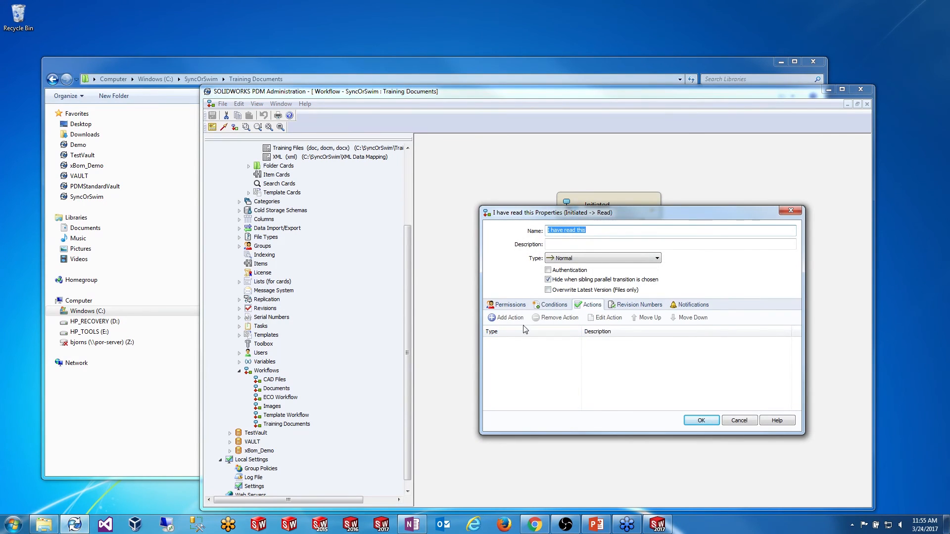
pyautogui.click(505, 318)
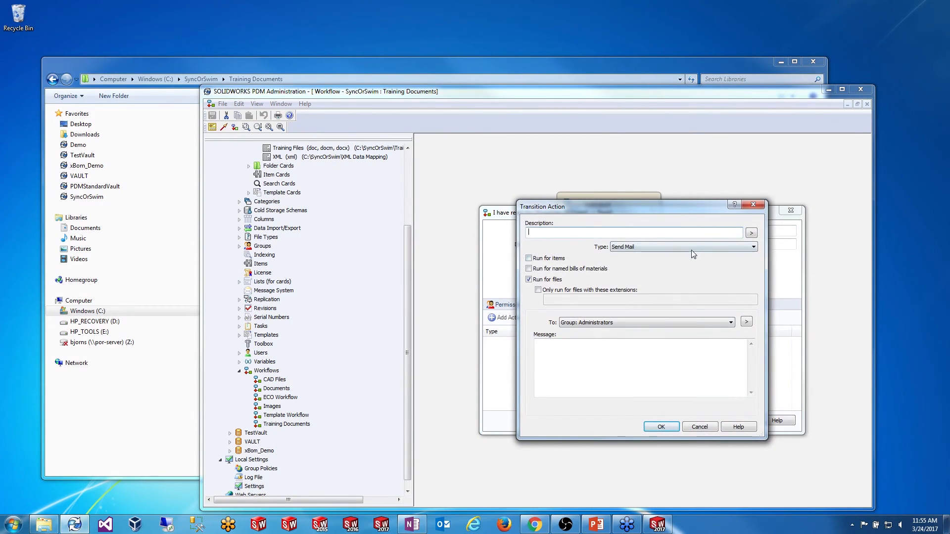
pyautogui.click(693, 246)
pyautogui.click(677, 294)
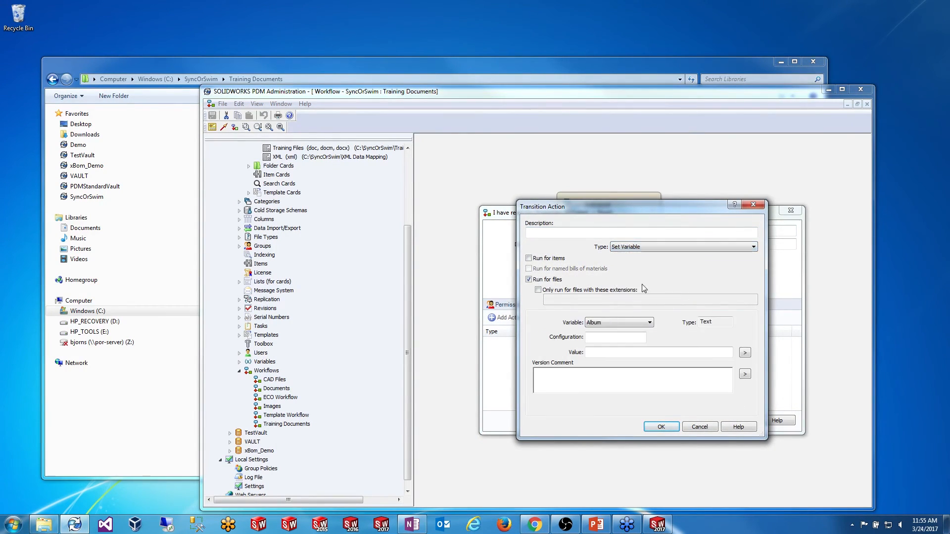
pyautogui.click(649, 322)
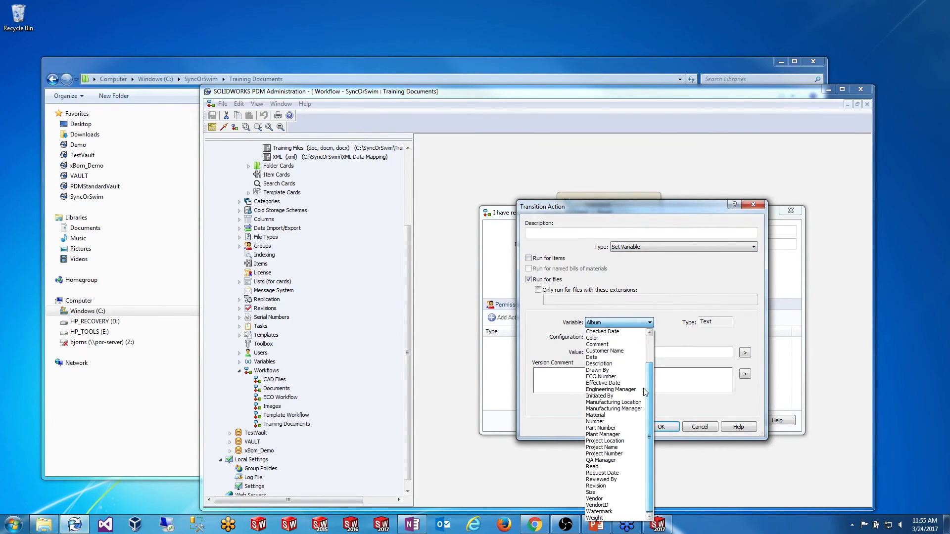
pyautogui.click(594, 466)
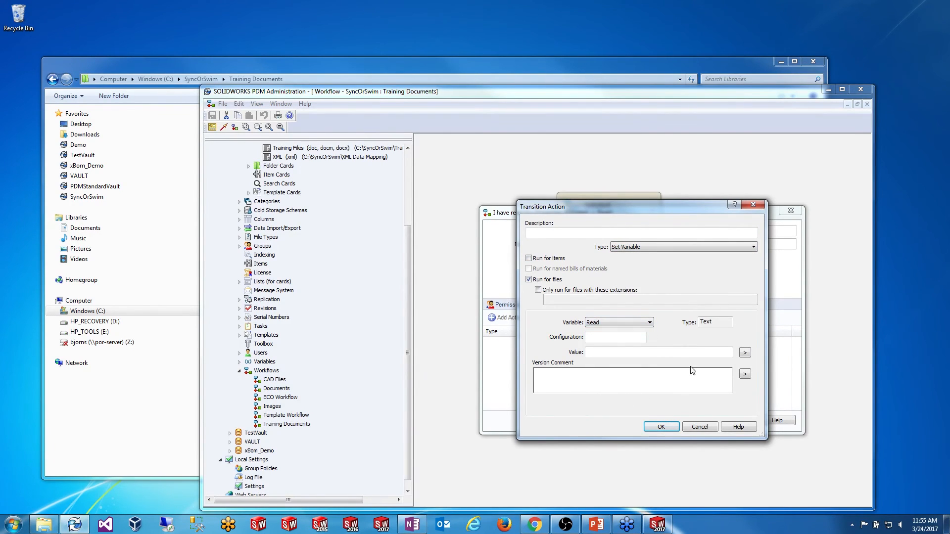
# Step: Set the action's value to '%var_Read% %fullname%', accept the transition, and save the workflow
pyautogui.click(698, 352)
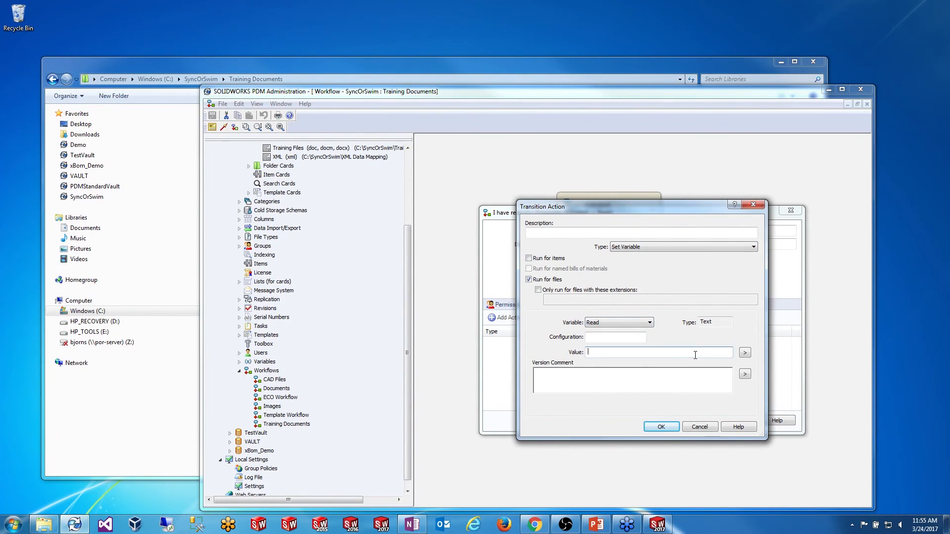
pyautogui.click(745, 353)
pyautogui.moveTo(778, 323)
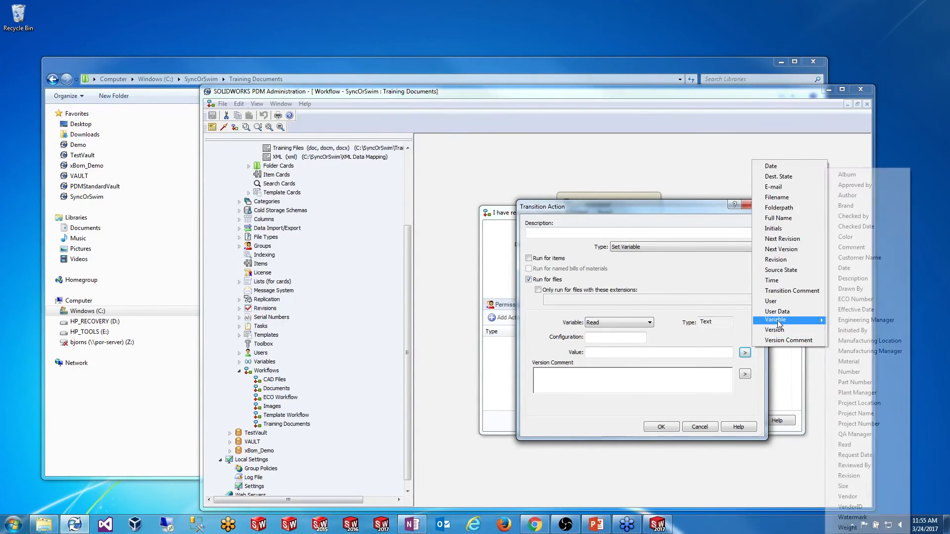
pyautogui.click(872, 443)
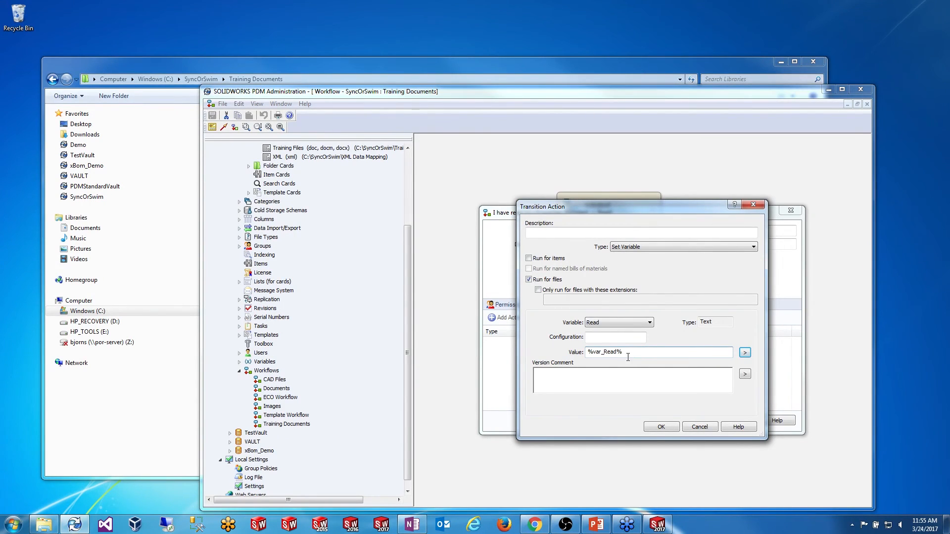
pyautogui.click(745, 353)
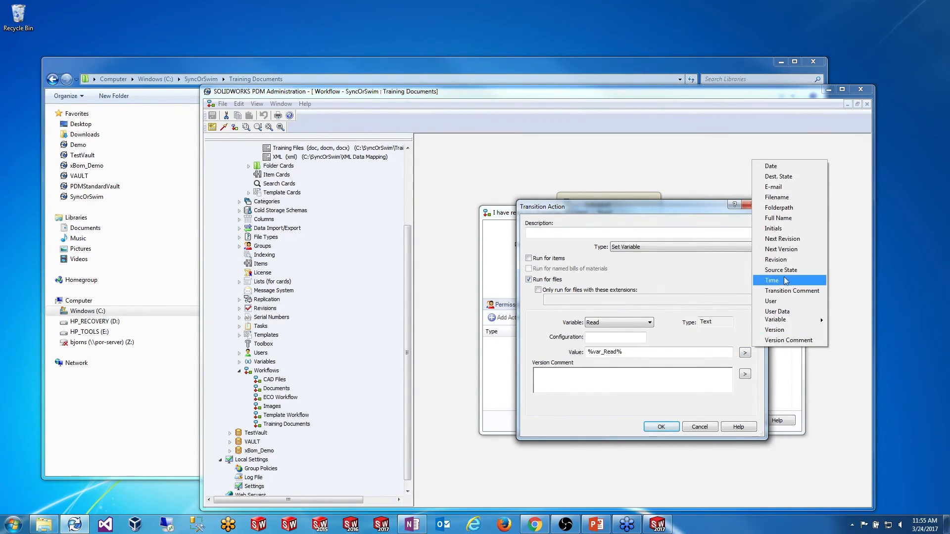
pyautogui.click(778, 218)
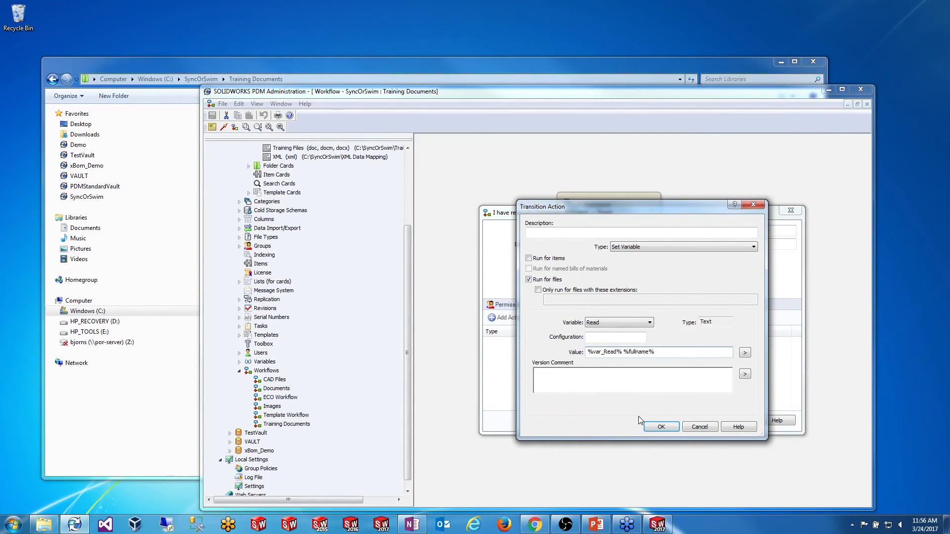
pyautogui.press('Return')
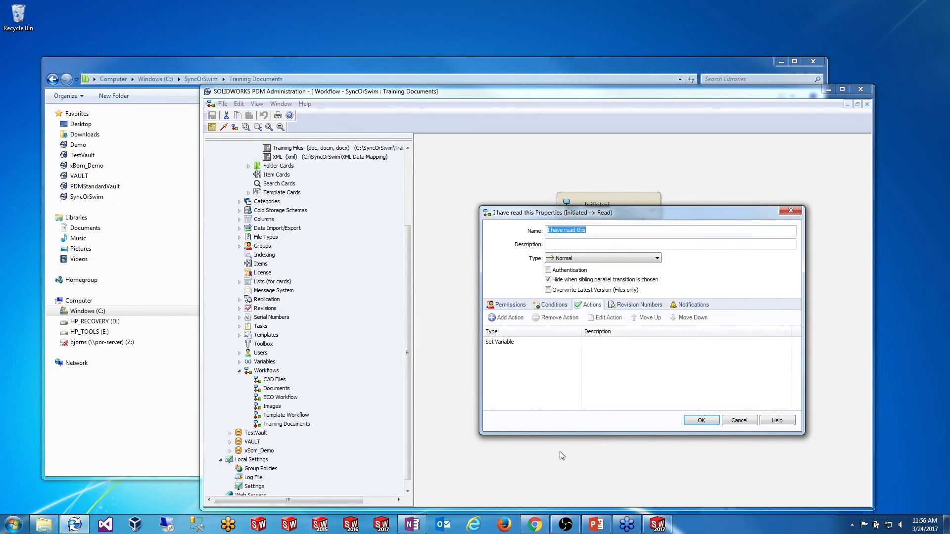
pyautogui.click(700, 420)
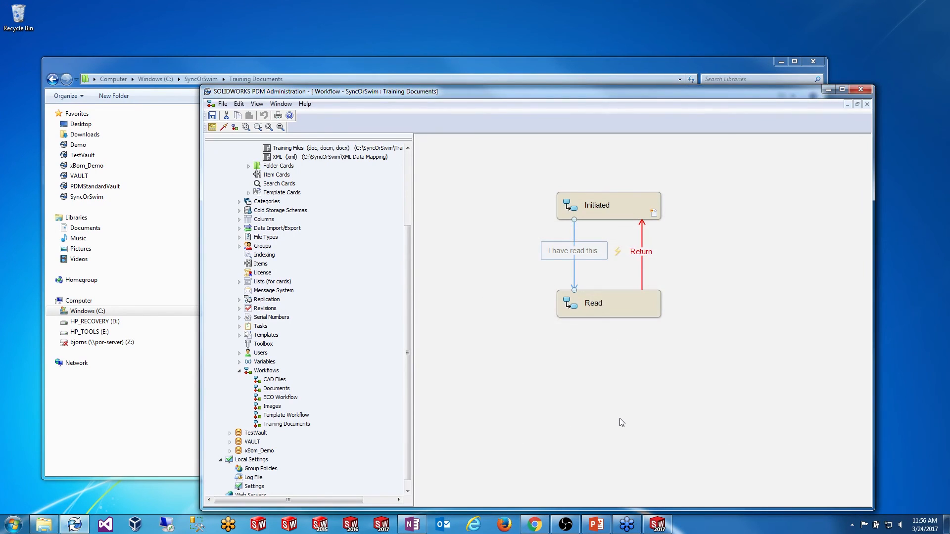
pyautogui.click(618, 150)
pyautogui.moveTo(618, 91)
pyautogui.mouseDown()
pyautogui.moveTo(638, 109)
pyautogui.moveTo(630, 89)
pyautogui.mouseUp()
pyautogui.moveTo(423, 234); pyautogui.dragTo(426, 159)
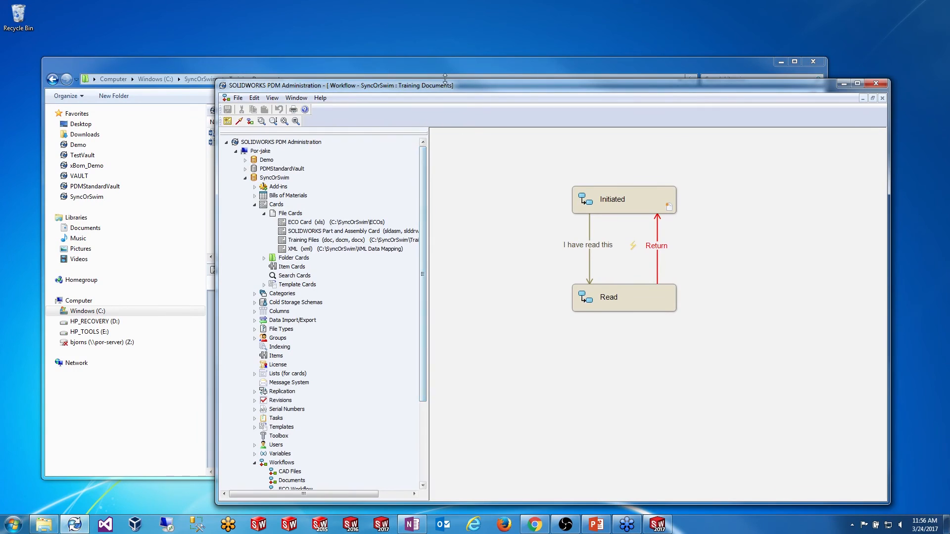
# Step: Move Training File Example.docm through 'I have read this', recording System Administrator as a reader
pyautogui.click(419, 62)
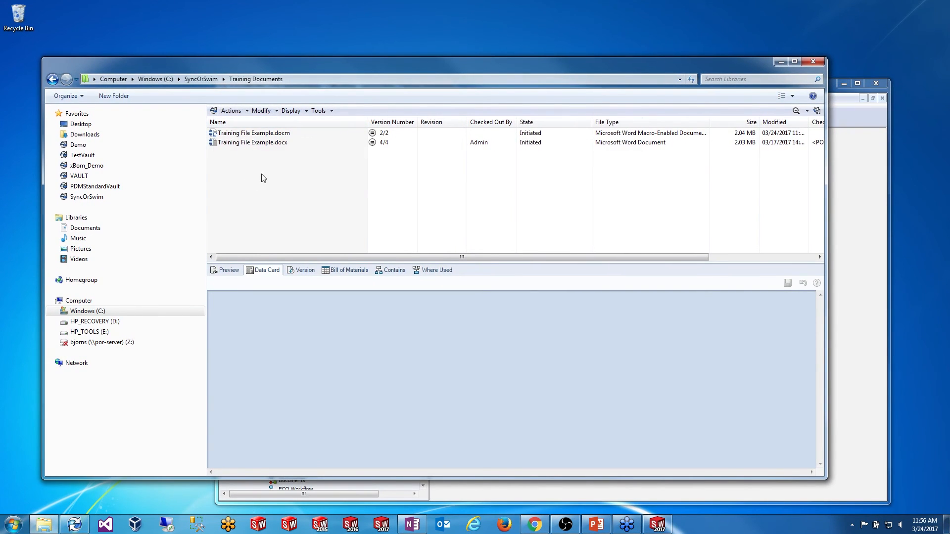
pyautogui.click(248, 135)
pyautogui.rightClick(257, 136)
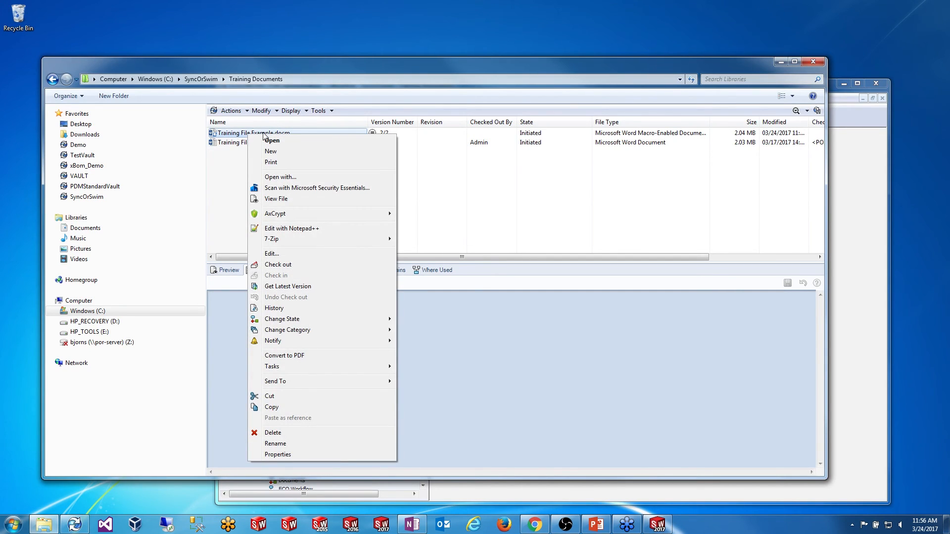
pyautogui.moveTo(362, 322)
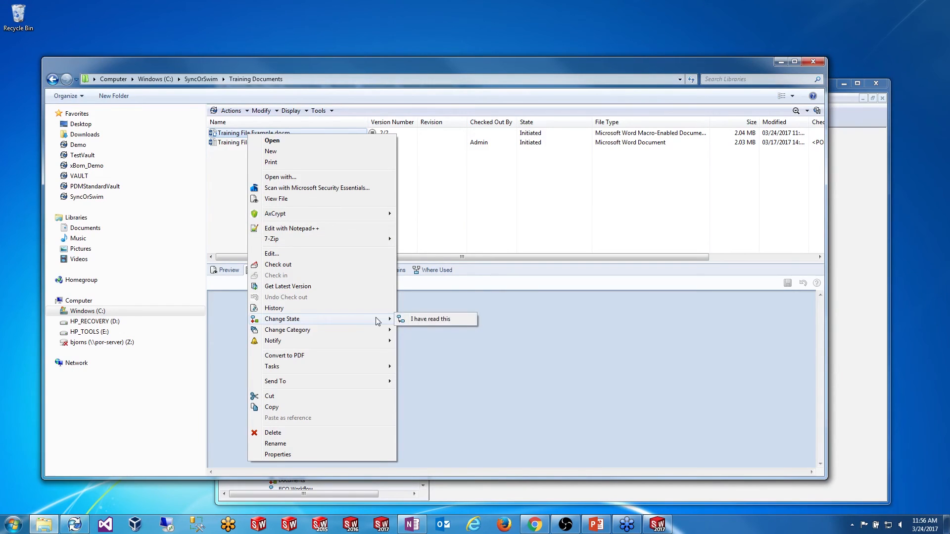
pyautogui.click(429, 322)
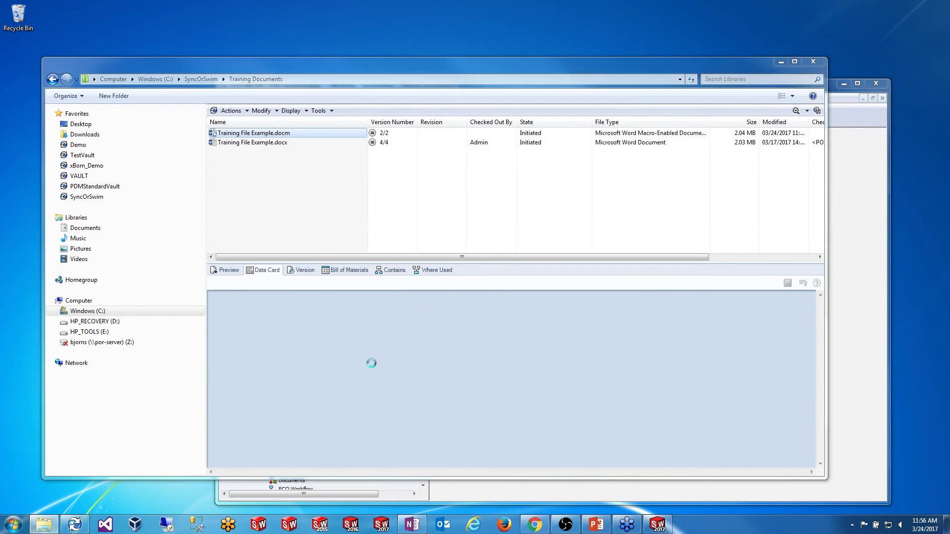
pyautogui.click(502, 360)
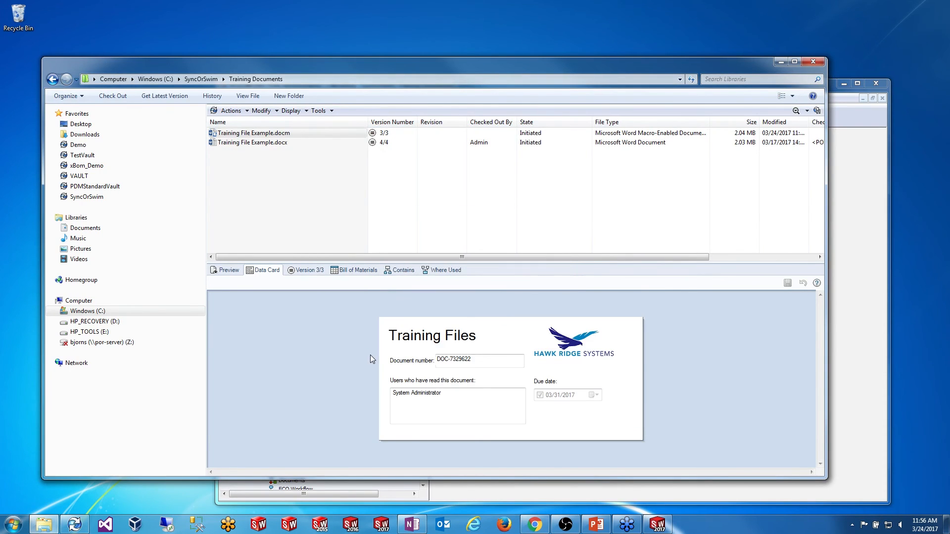
pyautogui.moveTo(462, 401)
pyautogui.mouseDown()
pyautogui.moveTo(377, 393)
pyautogui.moveTo(460, 397)
pyautogui.mouseUp()
pyautogui.moveTo(458, 401)
pyautogui.mouseDown()
pyautogui.moveTo(391, 402)
pyautogui.moveTo(448, 403)
pyautogui.mouseUp()
pyautogui.click(448, 403)
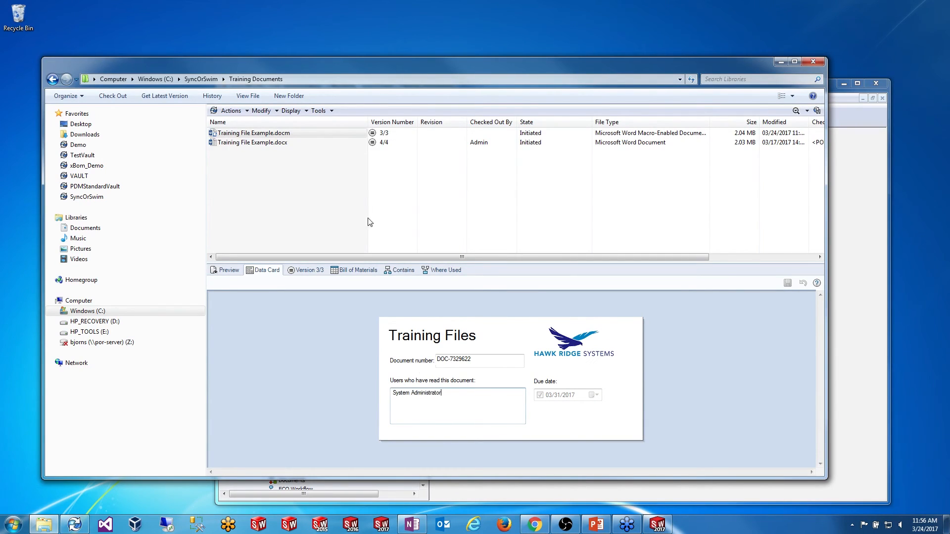
# Step: Check out Training File Example.docm from the vault
pyautogui.click(270, 134)
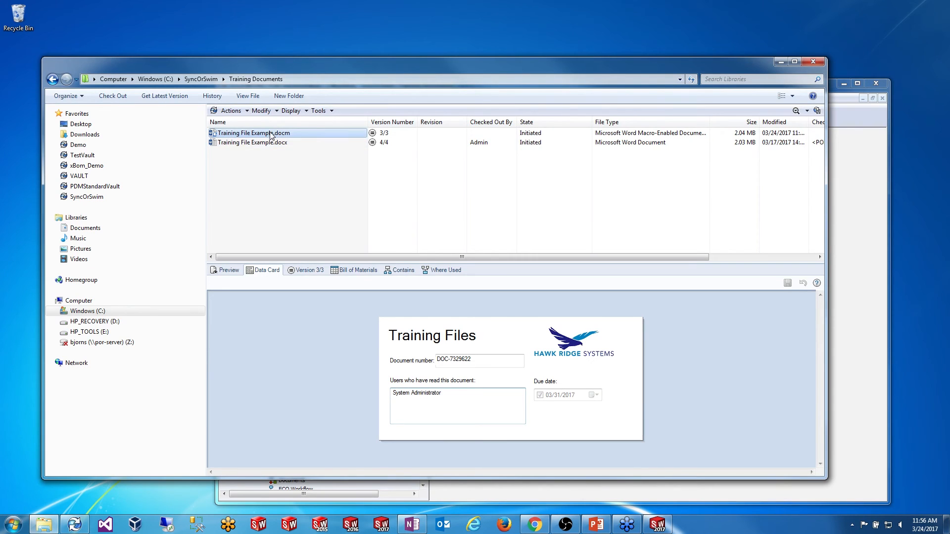
pyautogui.rightClick(270, 134)
pyautogui.click(298, 261)
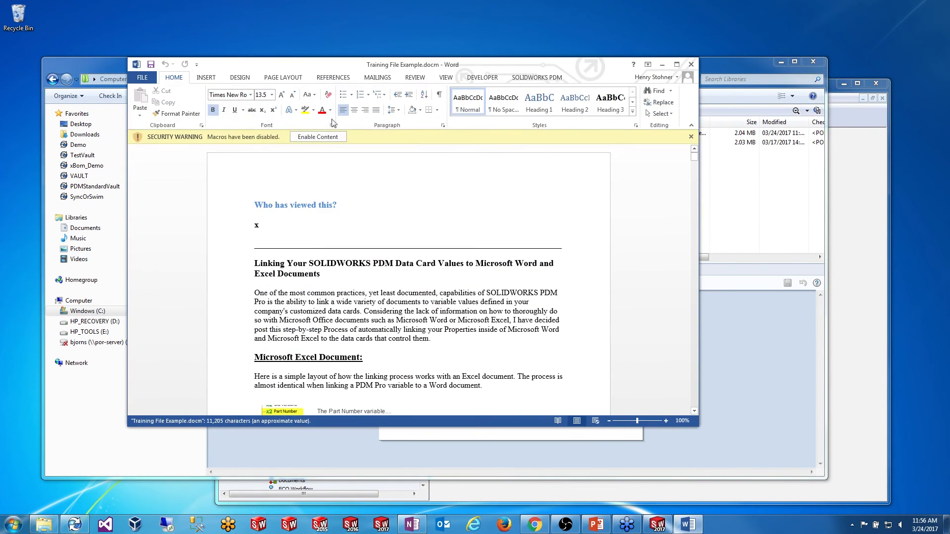
# Step: Enable the document's macros so 'Who has viewed this?' lists System Administrator, then close Word without saving
pyautogui.click(319, 137)
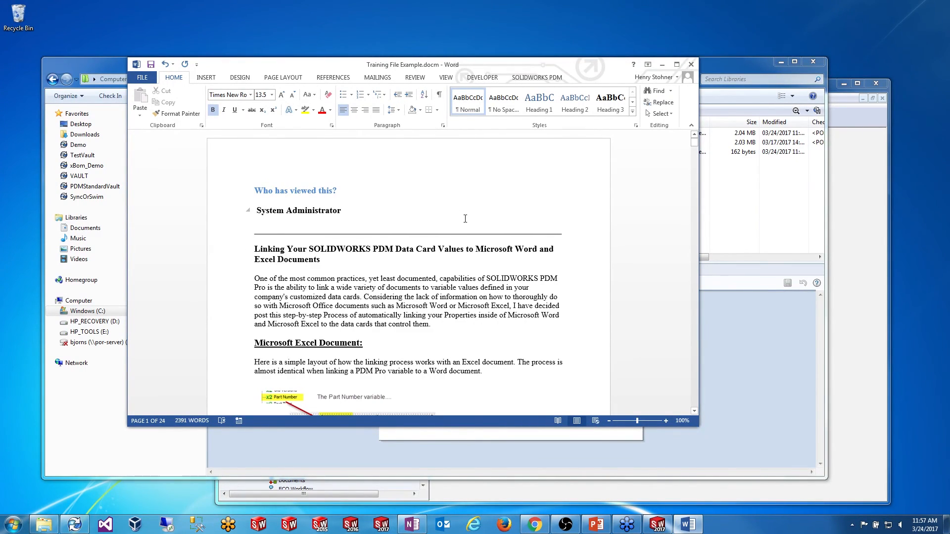
pyautogui.click(691, 64)
pyautogui.click(475, 280)
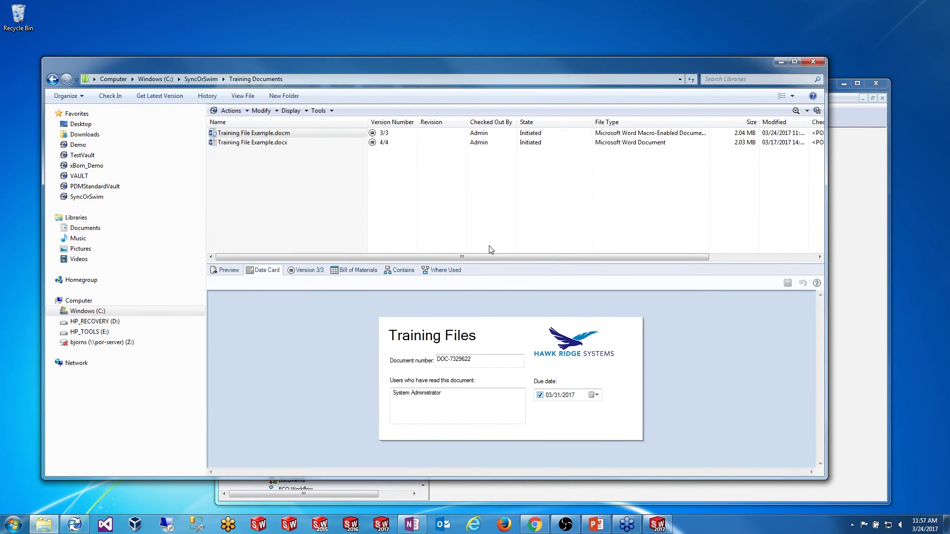
# Step: Inspect the Set Variable action on the 'I have read this' transition, then cancel both dialogs unchanged
pyautogui.moveTo(405, 69)
pyautogui.mouseDown()
pyautogui.moveTo(421, 119)
pyautogui.moveTo(401, 77)
pyautogui.mouseUp()
pyautogui.click(425, 87)
pyautogui.scroll(-3, 399, 247)
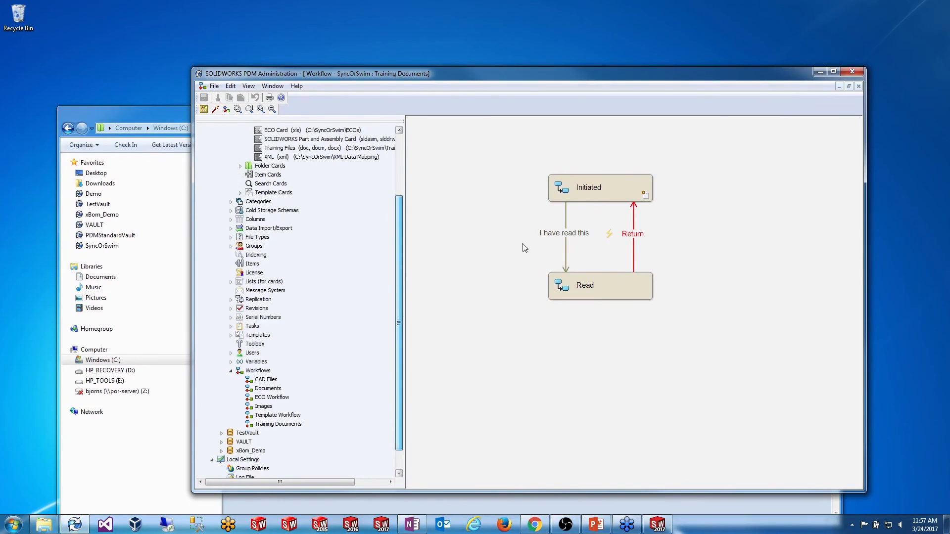
pyautogui.doubleClick(562, 233)
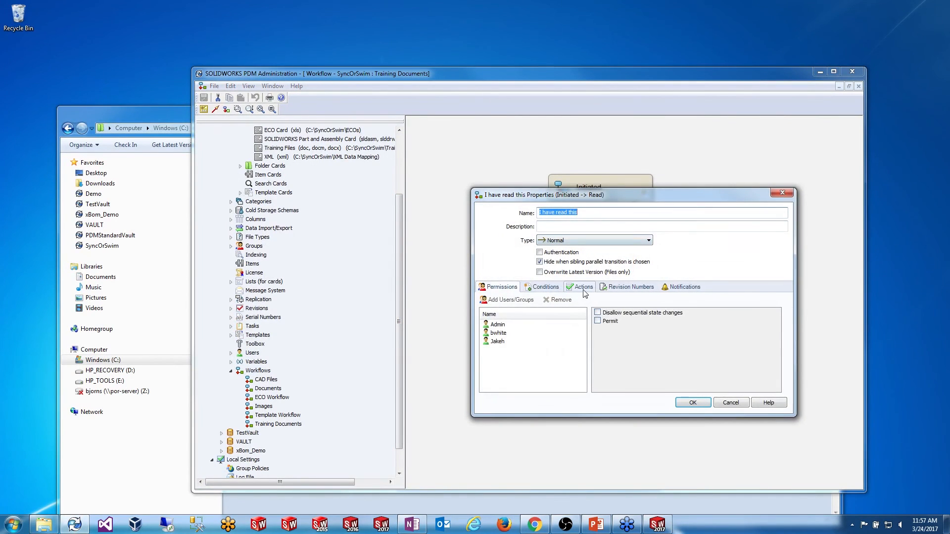
pyautogui.click(582, 286)
pyautogui.doubleClick(491, 324)
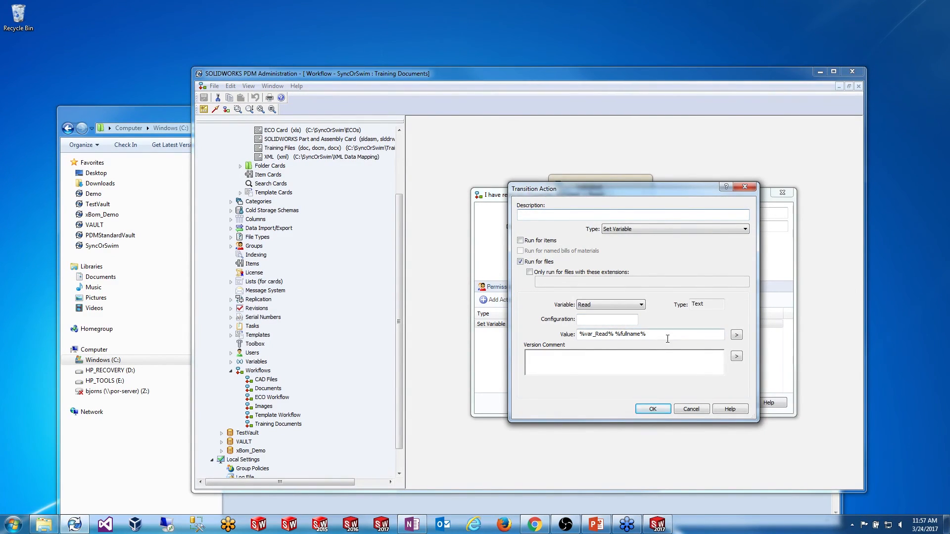
pyautogui.click(691, 408)
pyautogui.click(729, 403)
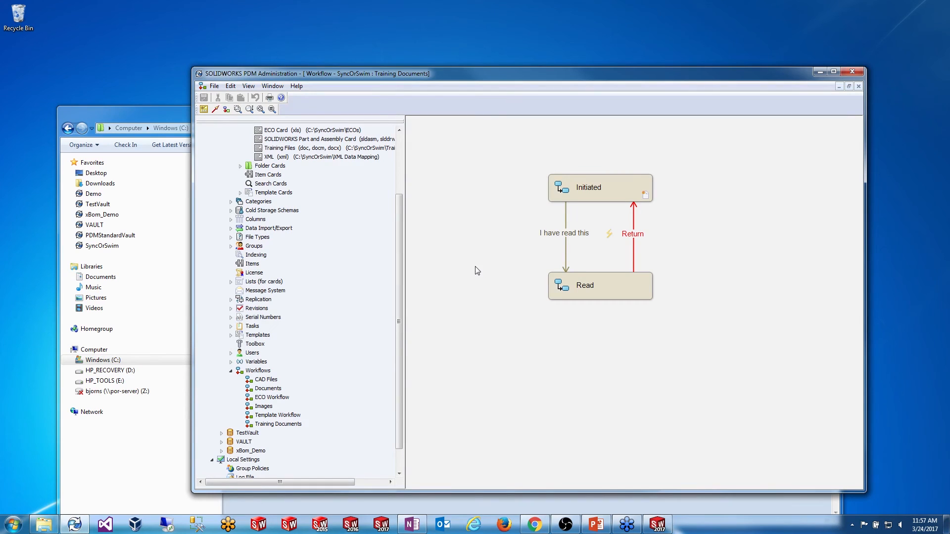
# Step: Run the Sync or Swim deck as a slideshow and advance to the 'Custom Property Mapping (Syncing)' slide
pyautogui.click(597, 524)
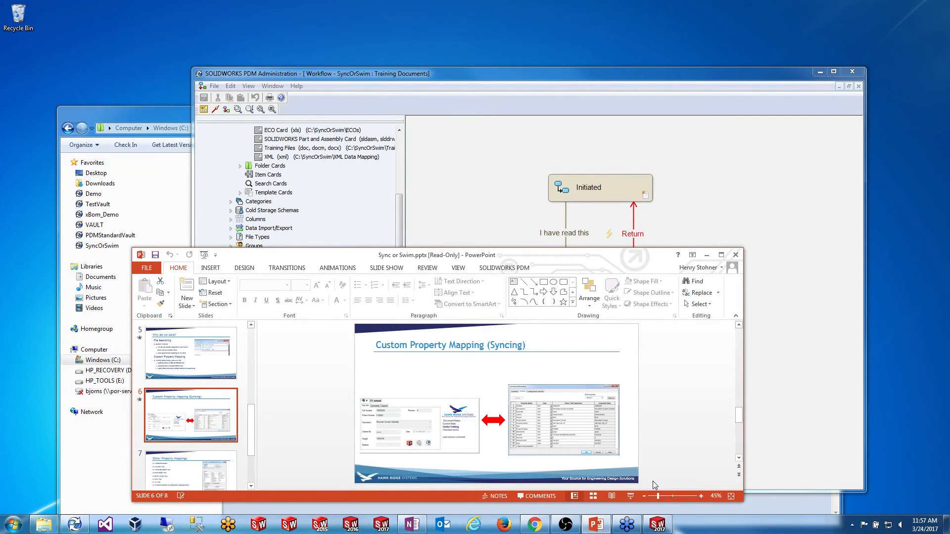
pyautogui.click(631, 496)
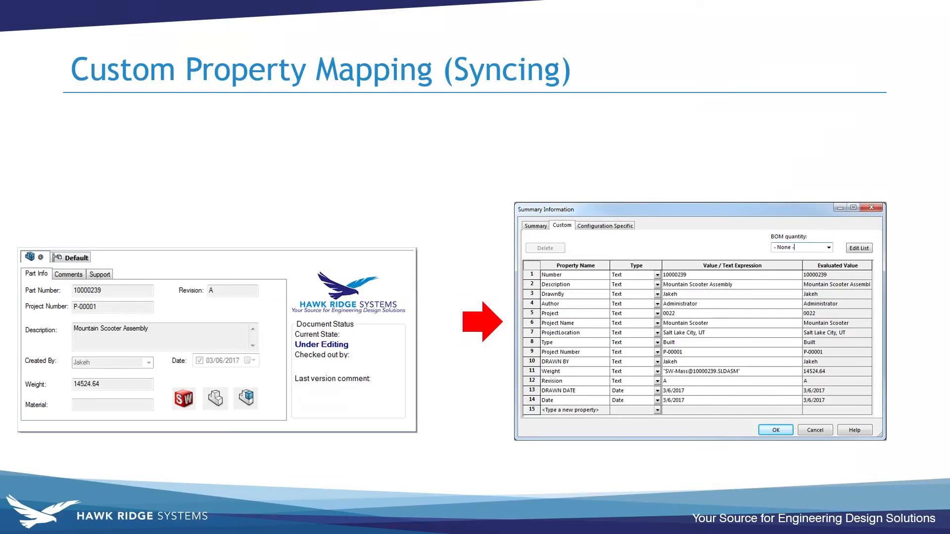
pyautogui.click(608, 267)
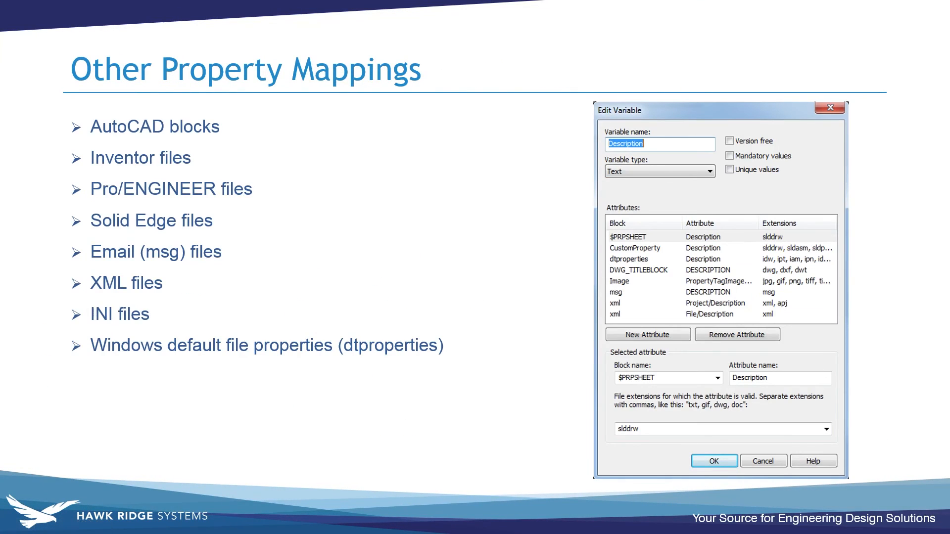